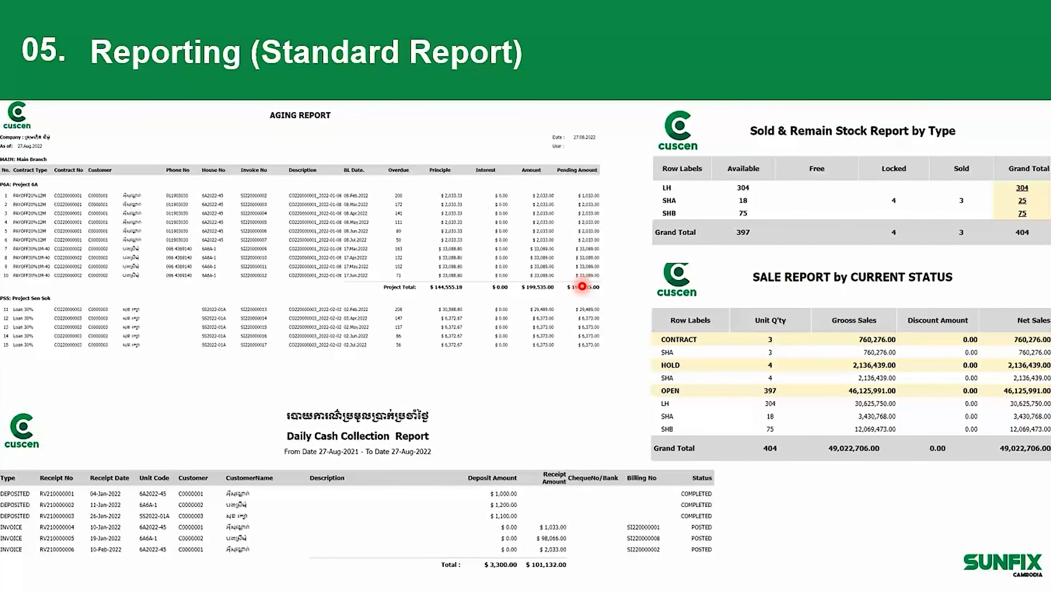
# Advance past the Inquiry and Pivot table slide to the Reporting (Dashboard) slide, then bring up End Show.
pyautogui.press('Right')
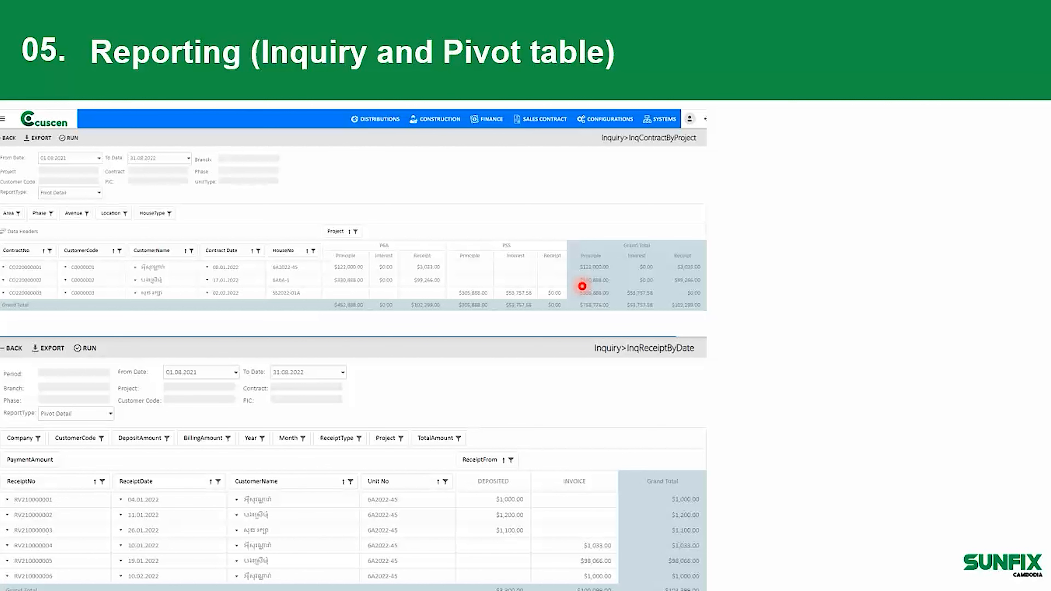
pyautogui.press('Right')
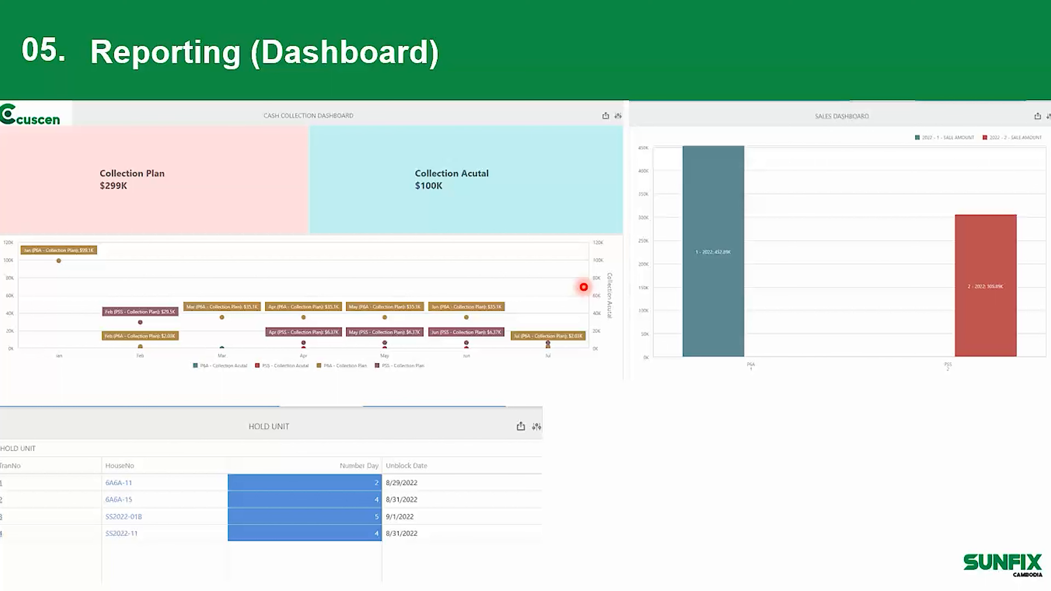
pyautogui.rightClick(583, 287)
pyautogui.click(470, 292)
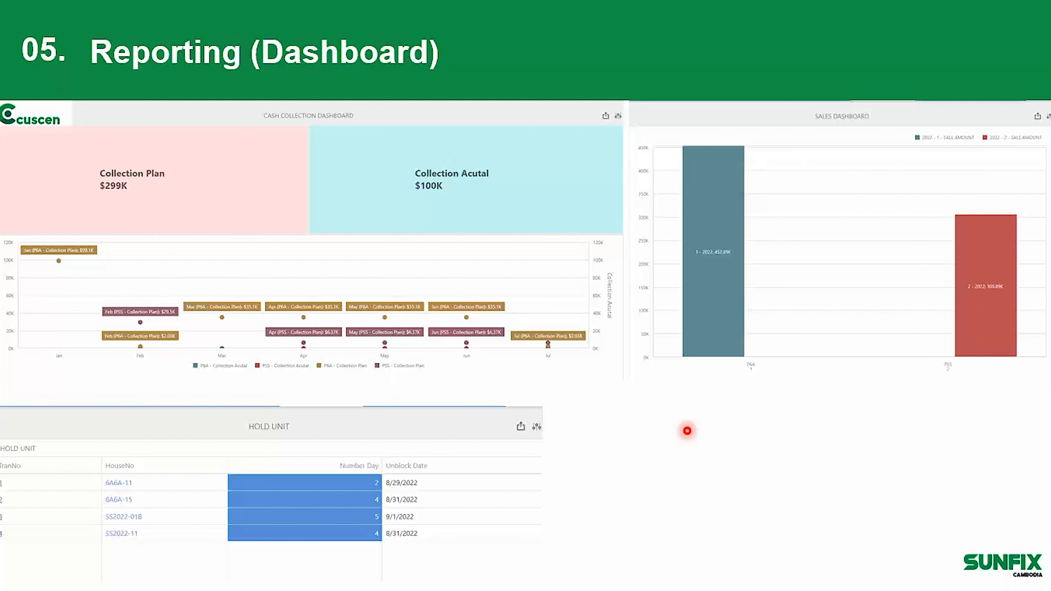
pyautogui.rightClick(687, 431)
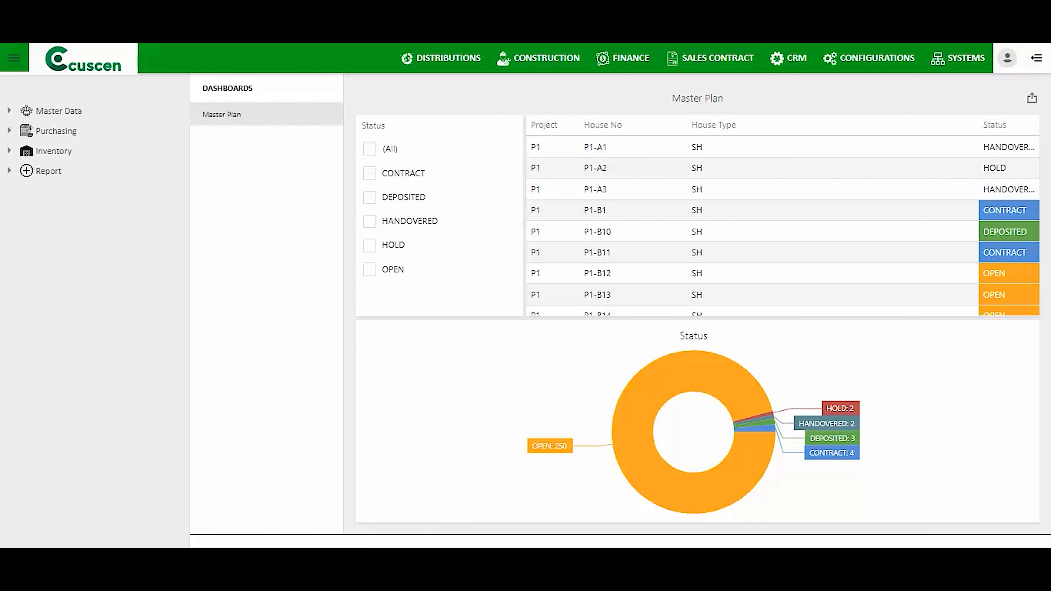
# Switch to SALES CONTRACT, expand its Sales Contract page tree, and open the Customer list.
pyautogui.click(718, 57)
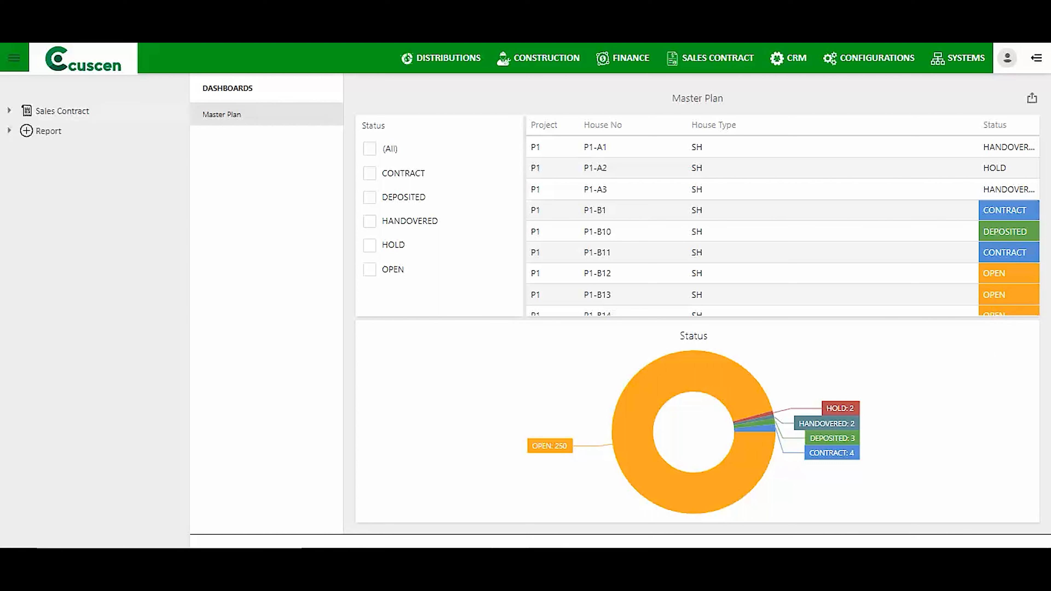
pyautogui.doubleClick(73, 111)
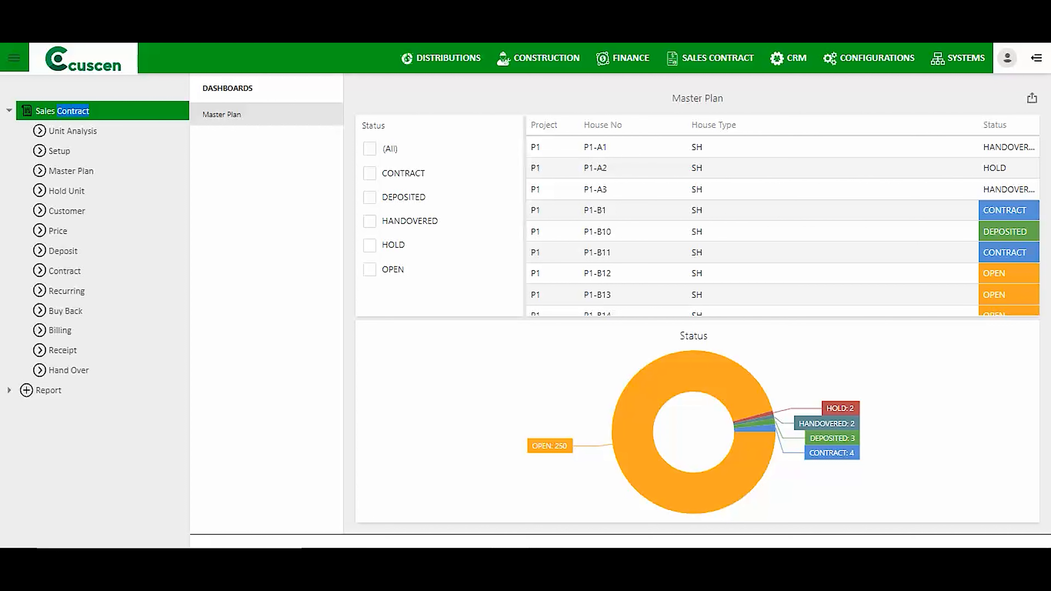
pyautogui.click(73, 131)
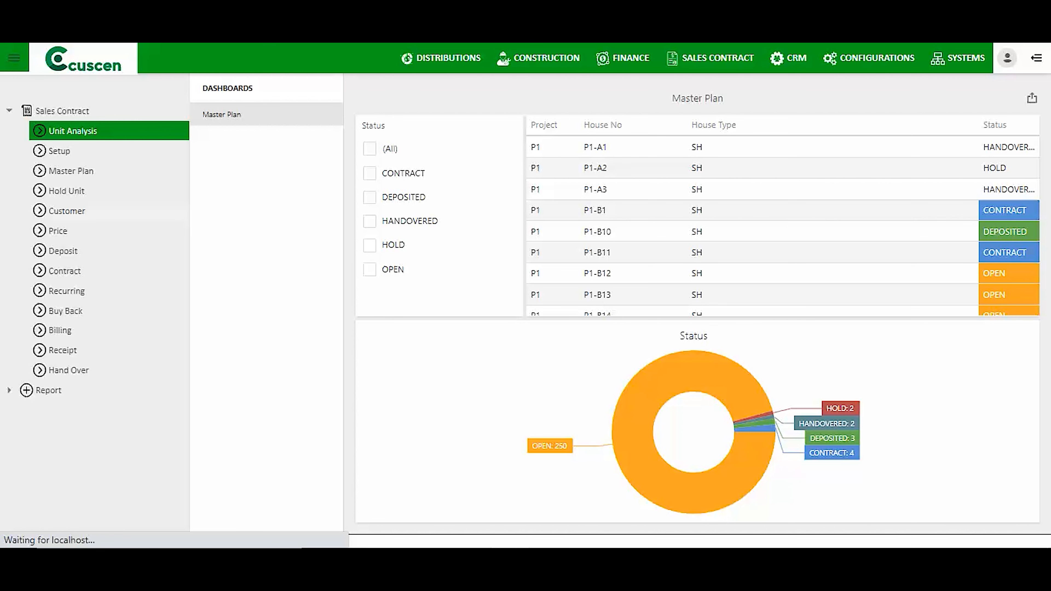
pyautogui.click(67, 211)
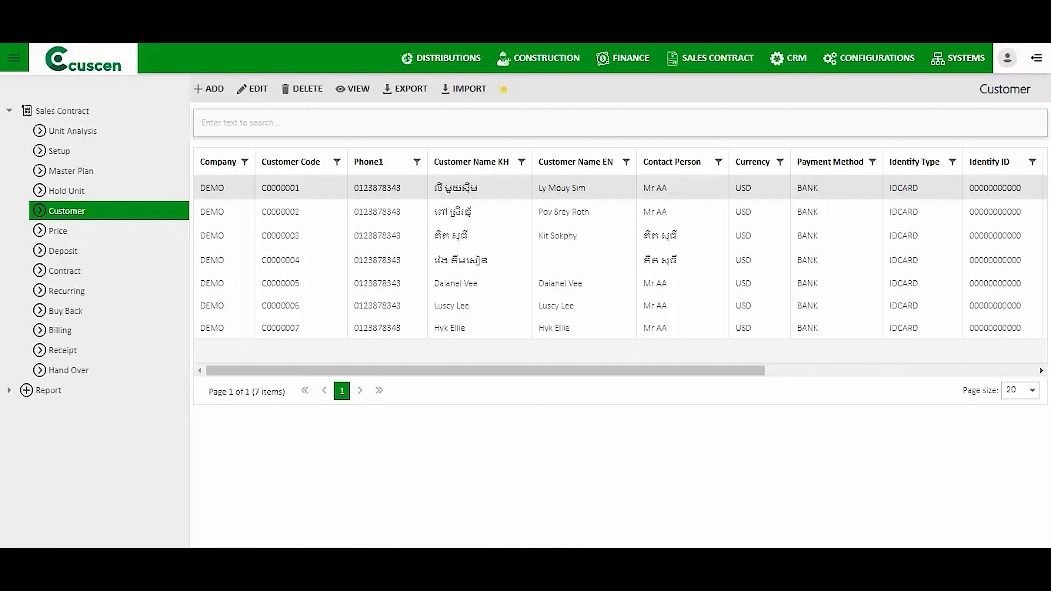
# Check the contract Setup page, then open Unit Analysis listing unit types FLT through SVL.
pyautogui.click(59, 151)
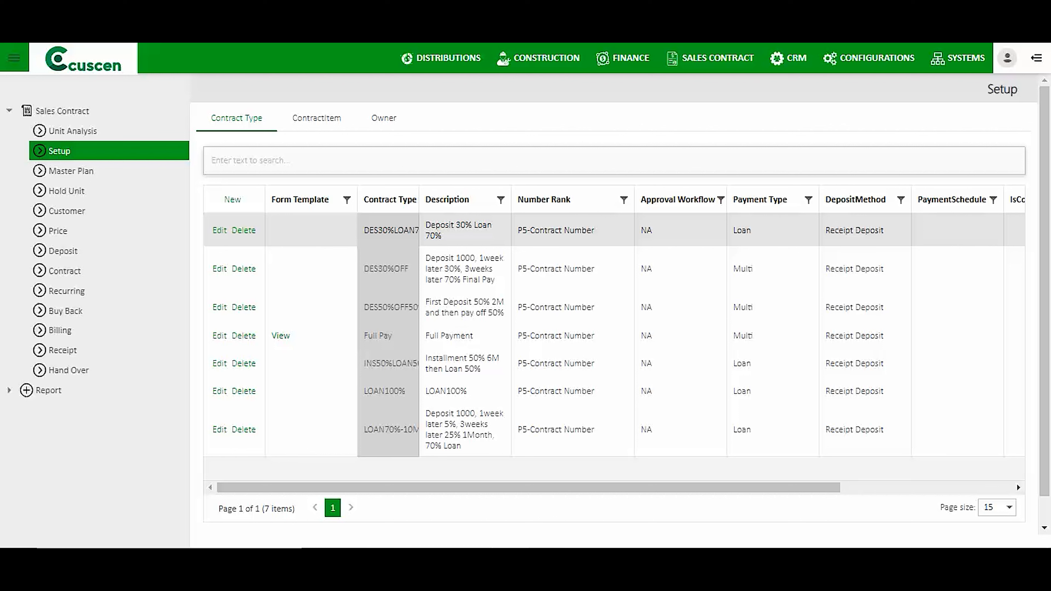
pyautogui.click(72, 131)
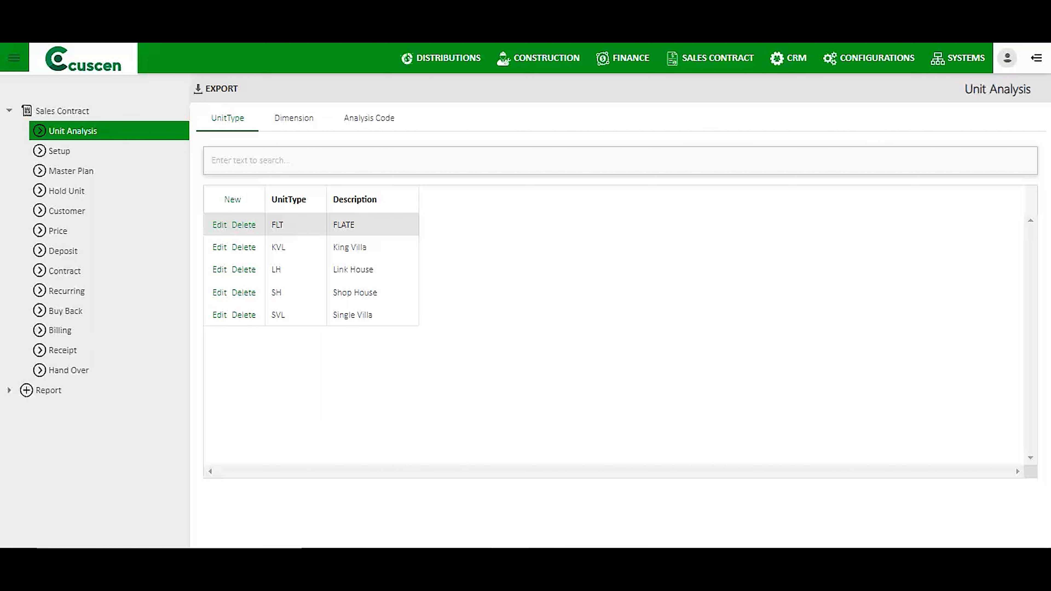
# Review the Dimension and Analysis Code lists, then return to the seven contract types in Setup.
pyautogui.click(294, 118)
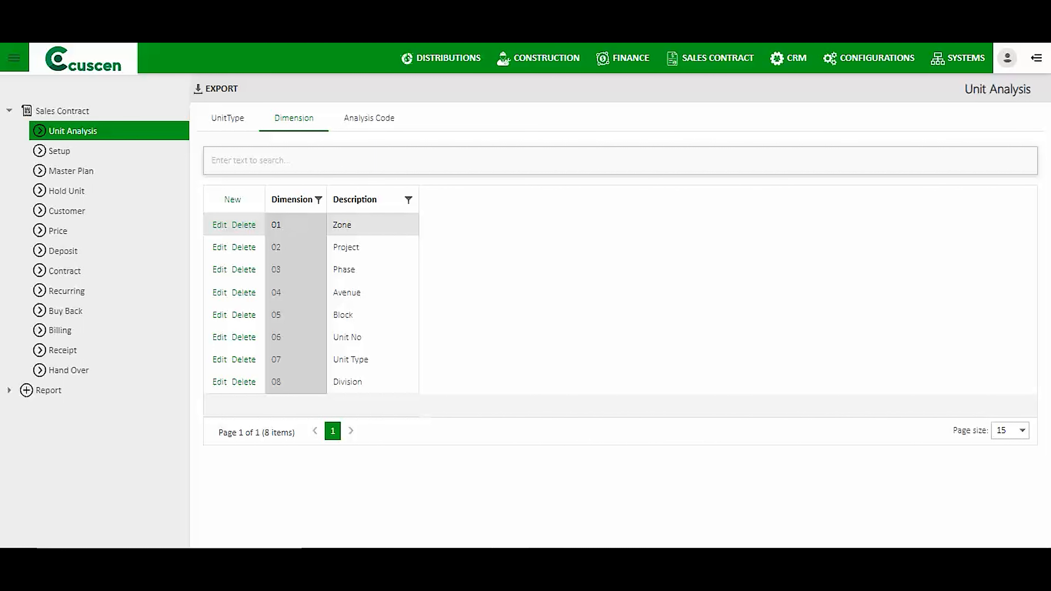
pyautogui.click(369, 119)
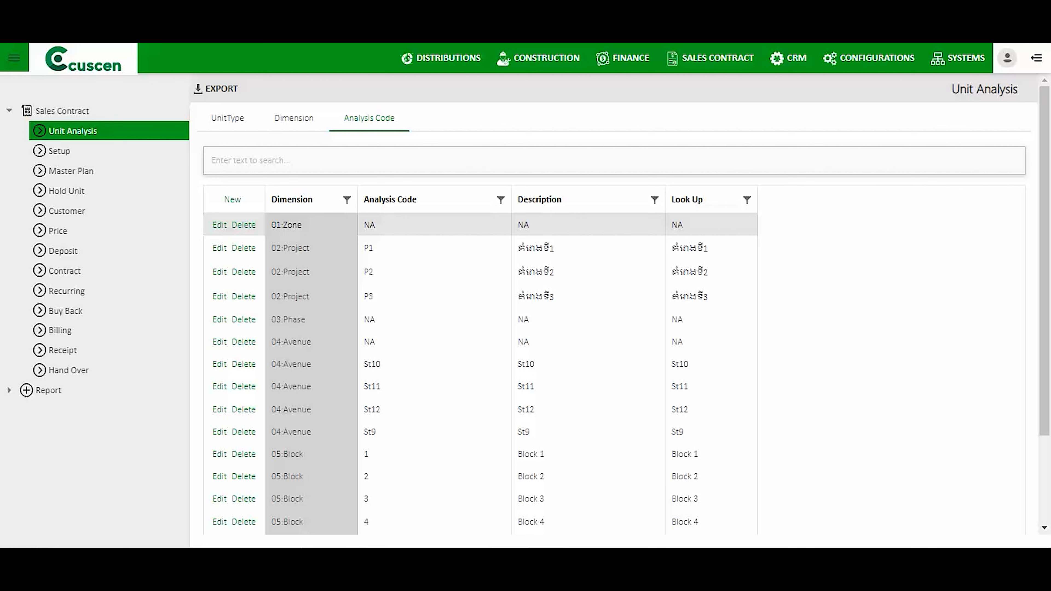
pyautogui.click(60, 151)
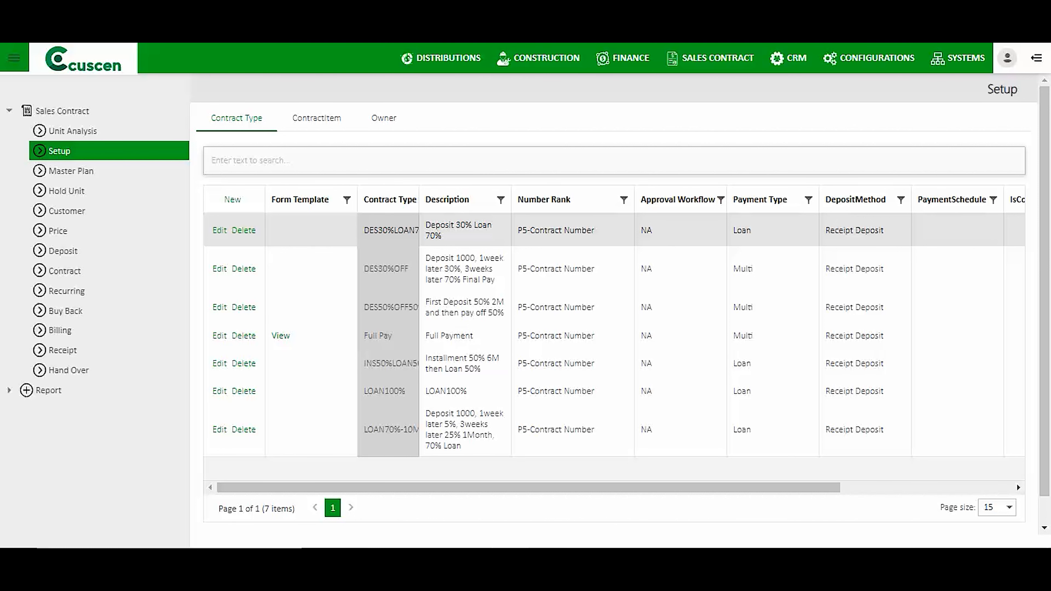
# Discard a blank new contract type and widen the Contract Type column.
pyautogui.click(233, 199)
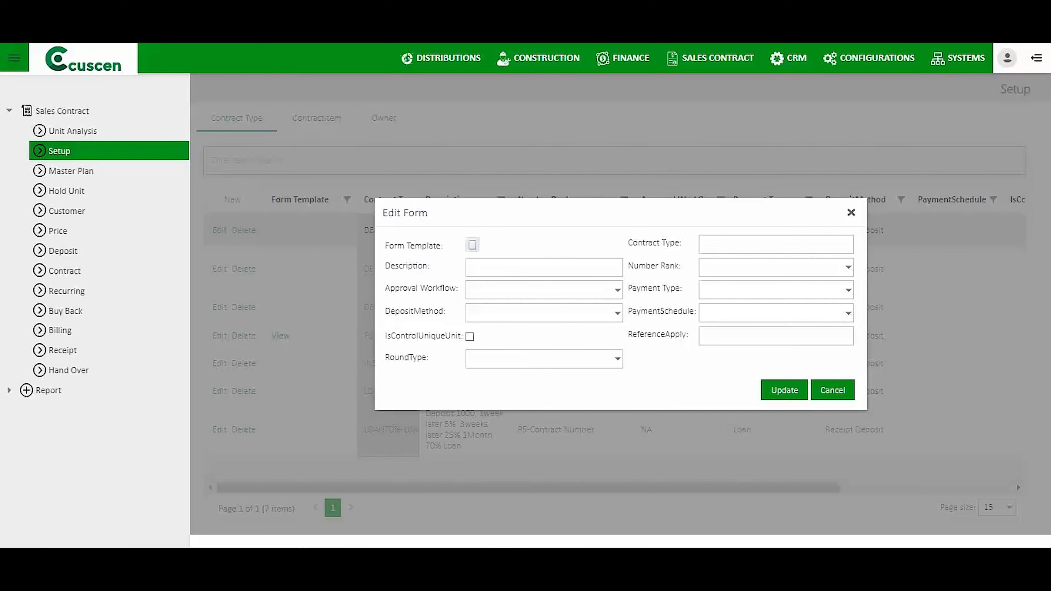
pyautogui.press('Escape')
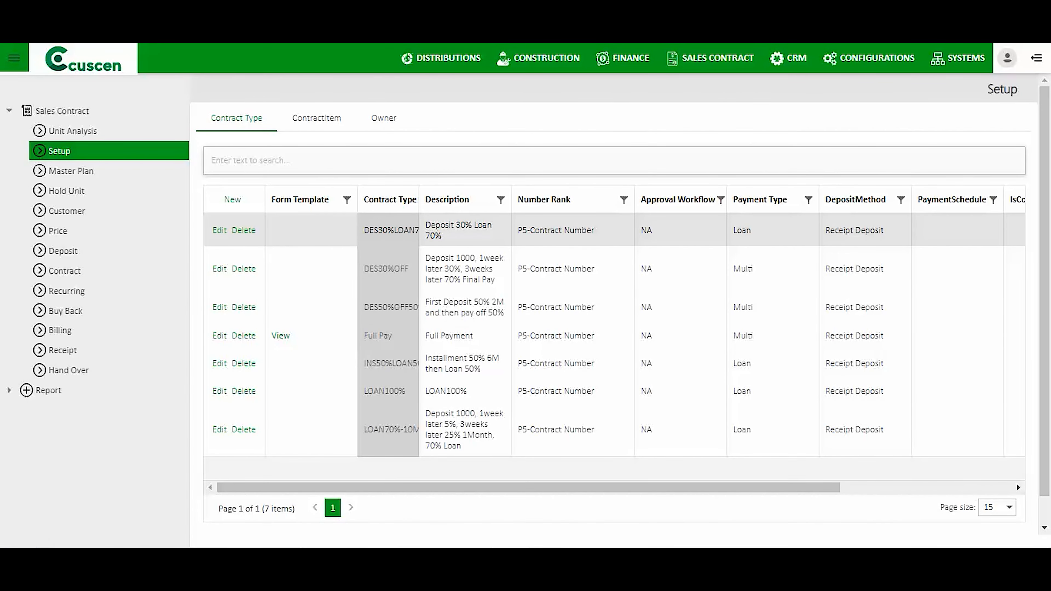
pyautogui.moveTo(419, 200); pyautogui.dragTo(483, 199)
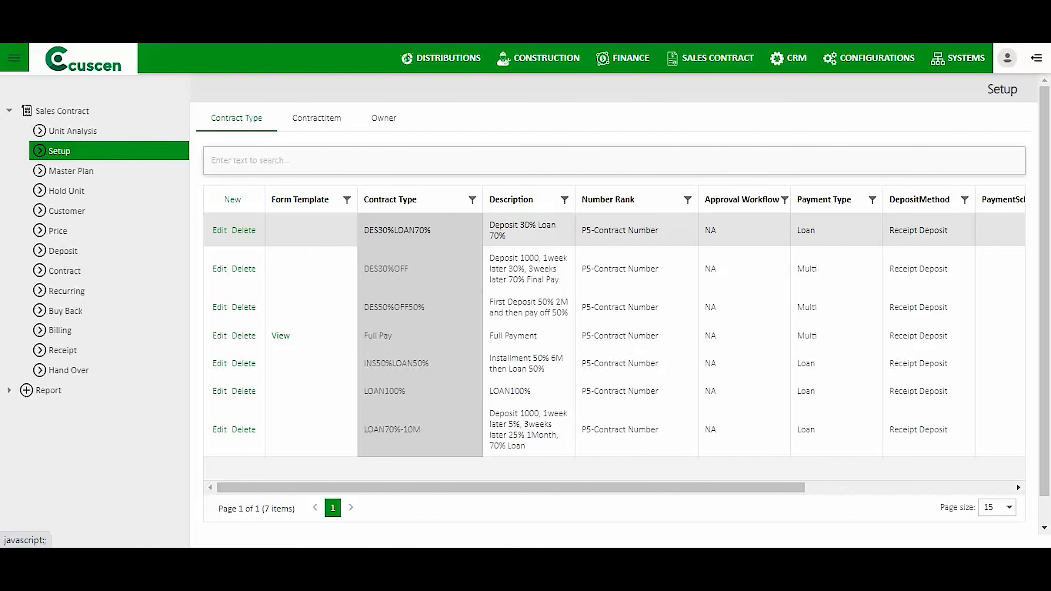
# Open DES30%LOAN70% for editing and review its code, description and number rank fields.
pyautogui.click(220, 230)
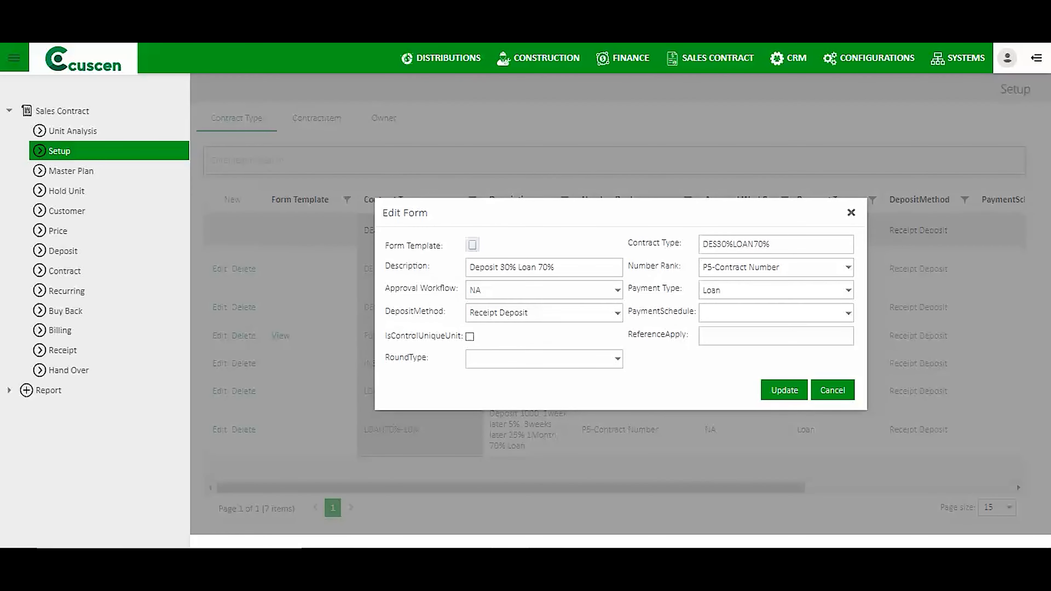
pyautogui.moveTo(628, 243); pyautogui.dragTo(680, 242)
pyautogui.moveTo(771, 245); pyautogui.dragTo(703, 244)
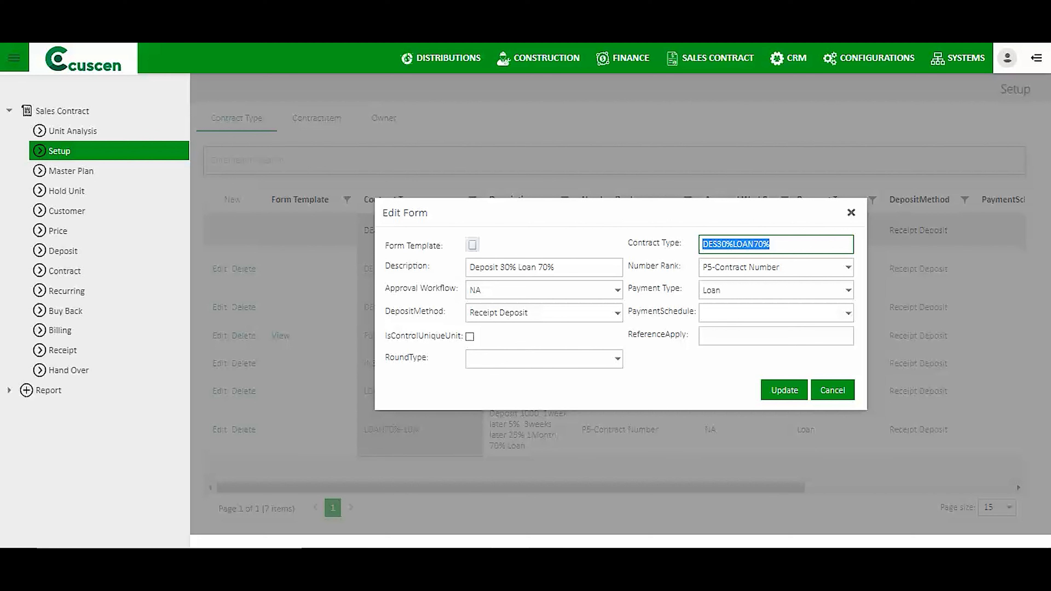
pyautogui.moveTo(386, 265); pyautogui.dragTo(430, 266)
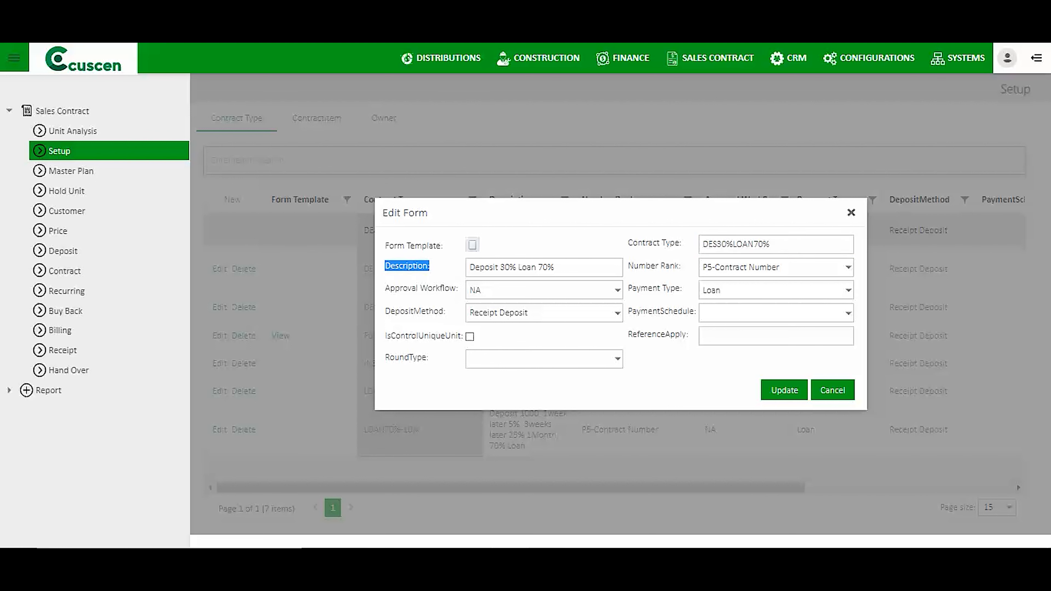
pyautogui.moveTo(628, 265); pyautogui.dragTo(679, 266)
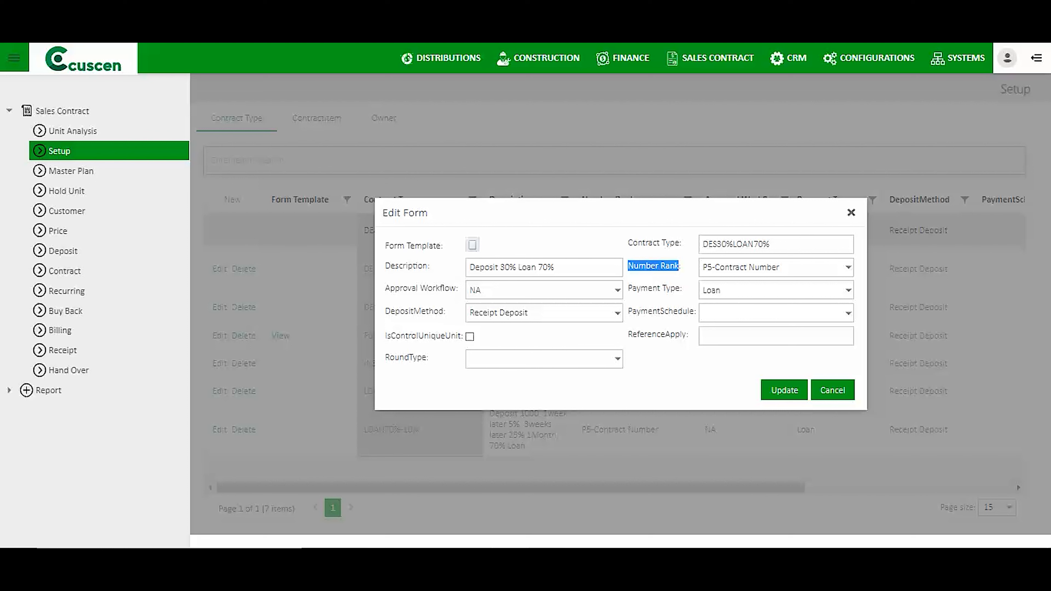
pyautogui.moveTo(385, 288); pyautogui.dragTo(458, 287)
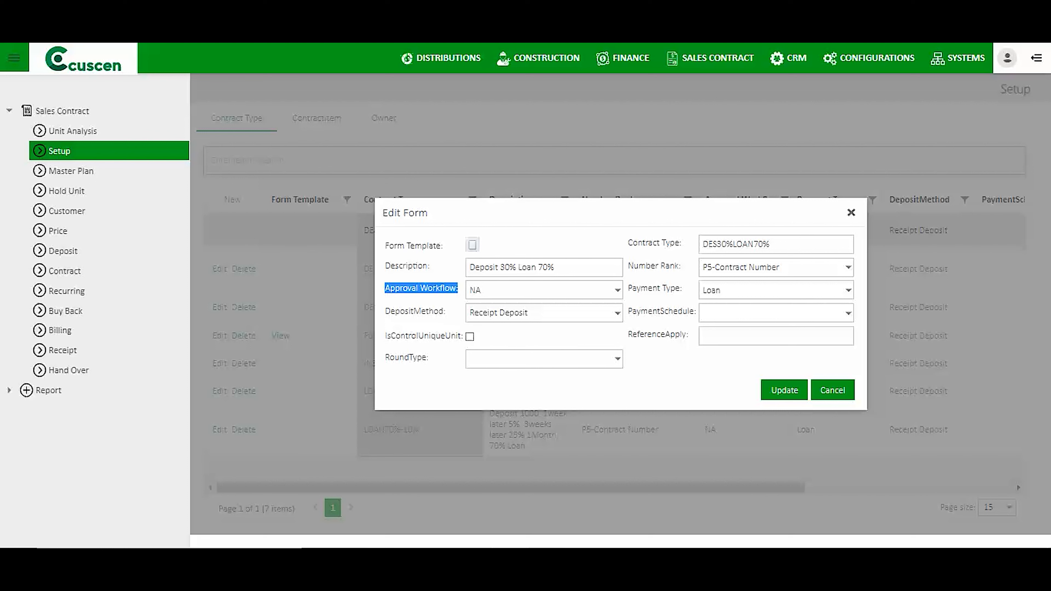
# Check its Approval Workflow (NA), Payment Type and Deposit Method choices, then cancel unchanged.
pyautogui.click(618, 290)
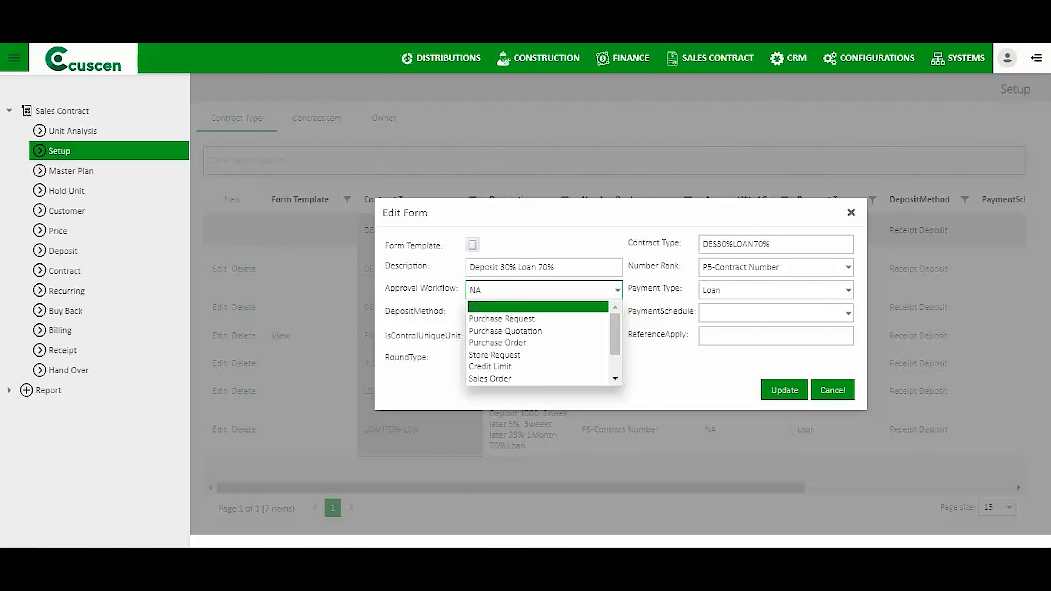
pyautogui.press('Escape')
pyautogui.moveTo(627, 288); pyautogui.dragTo(683, 288)
pyautogui.click(848, 290)
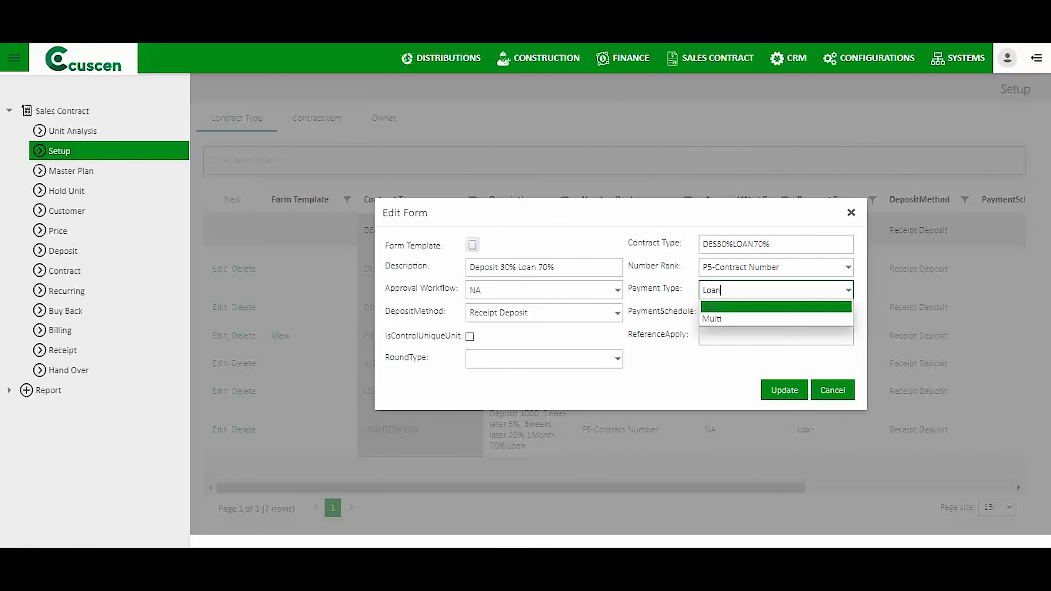
pyautogui.moveTo(391, 311); pyautogui.dragTo(445, 311)
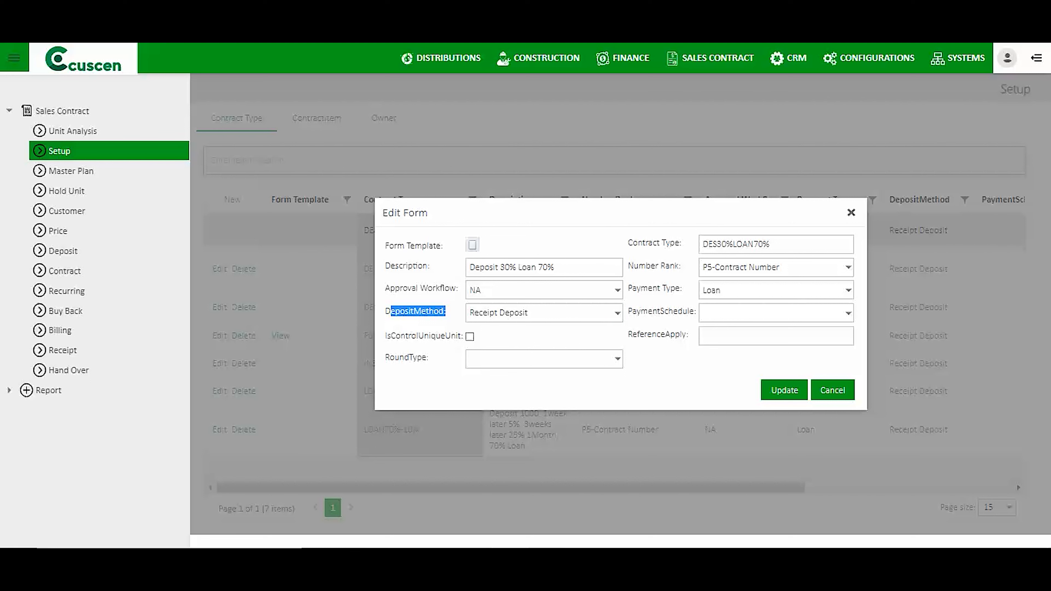
pyautogui.click(618, 313)
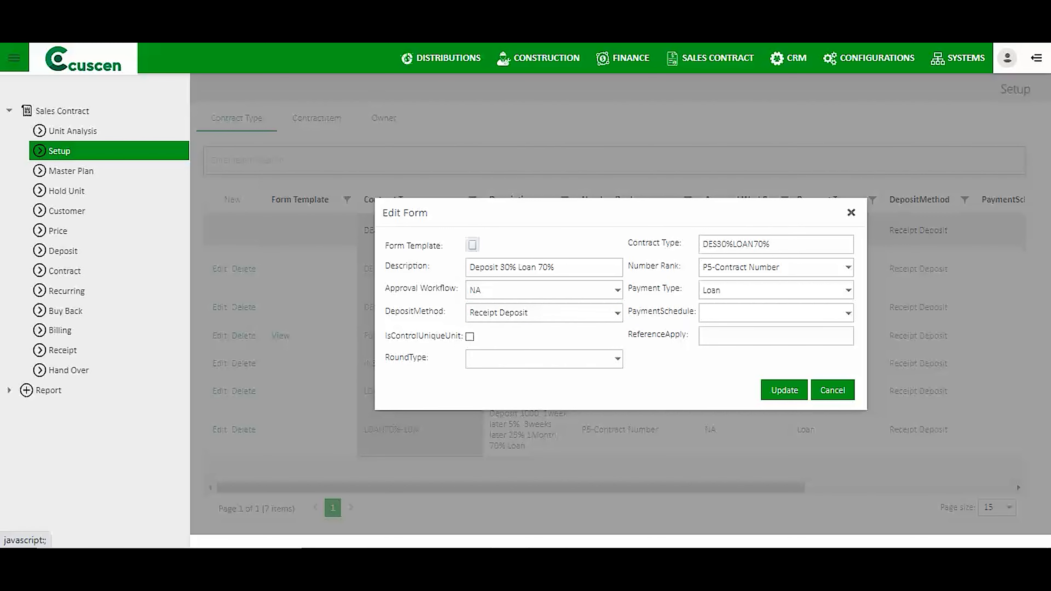
pyautogui.click(833, 390)
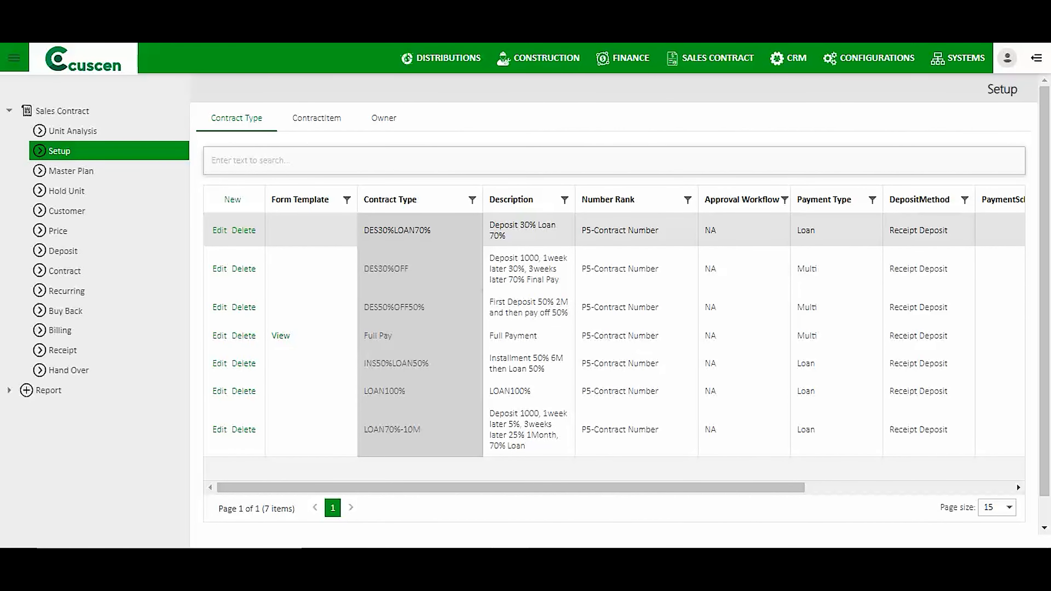
pyautogui.click(316, 118)
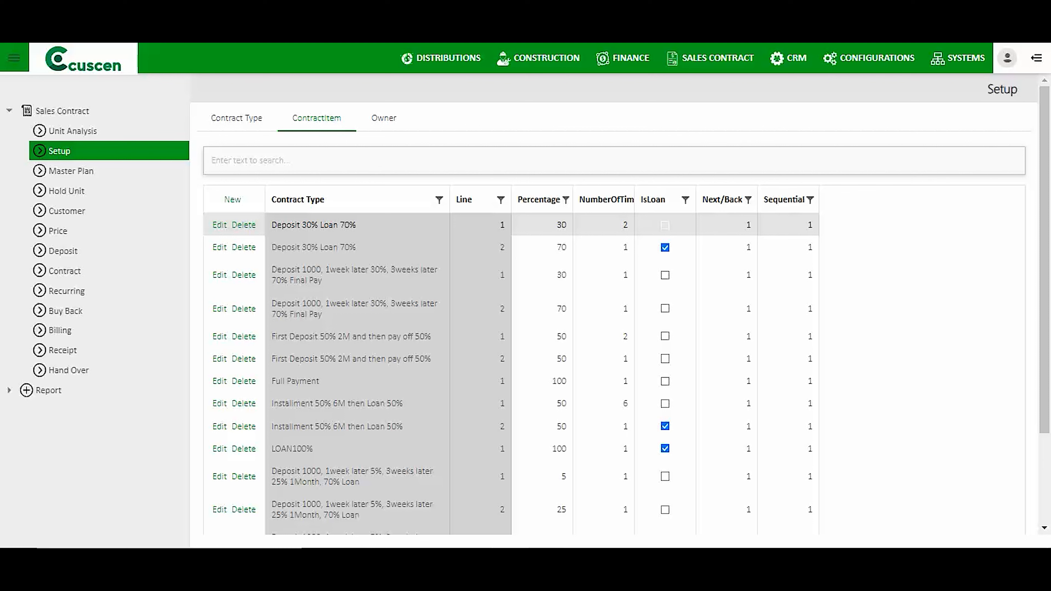
pyautogui.click(440, 201)
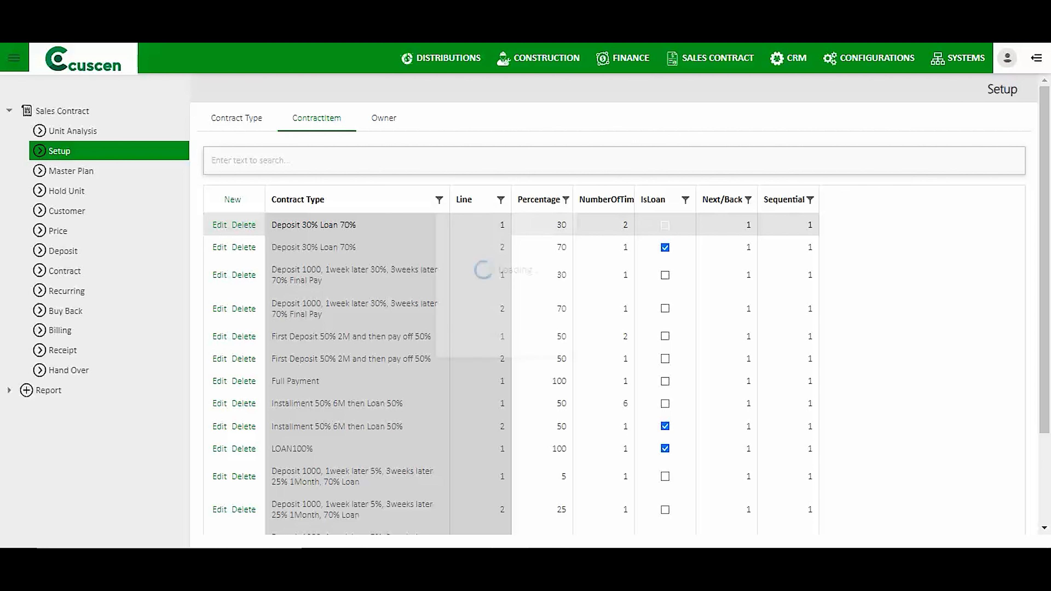
pyautogui.click(485, 302)
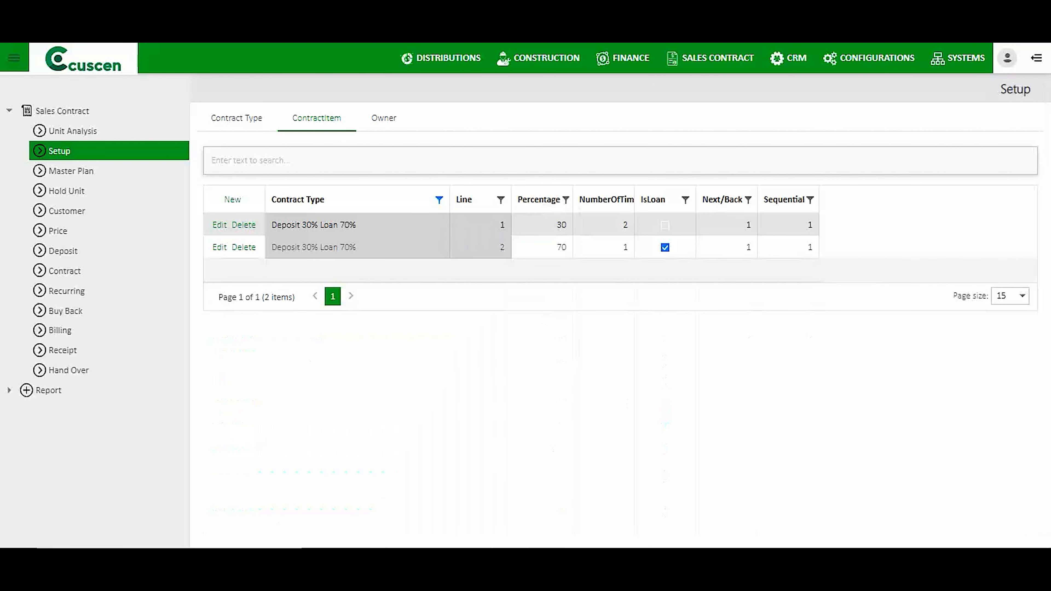
pyautogui.moveTo(356, 225); pyautogui.dragTo(272, 225)
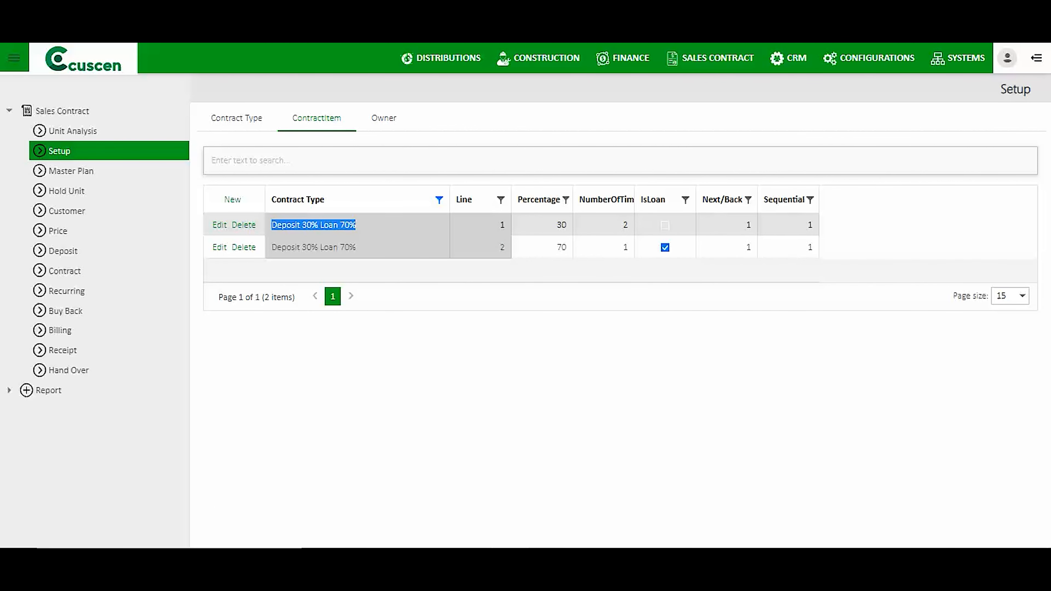
pyautogui.moveTo(506, 225); pyautogui.dragTo(567, 225)
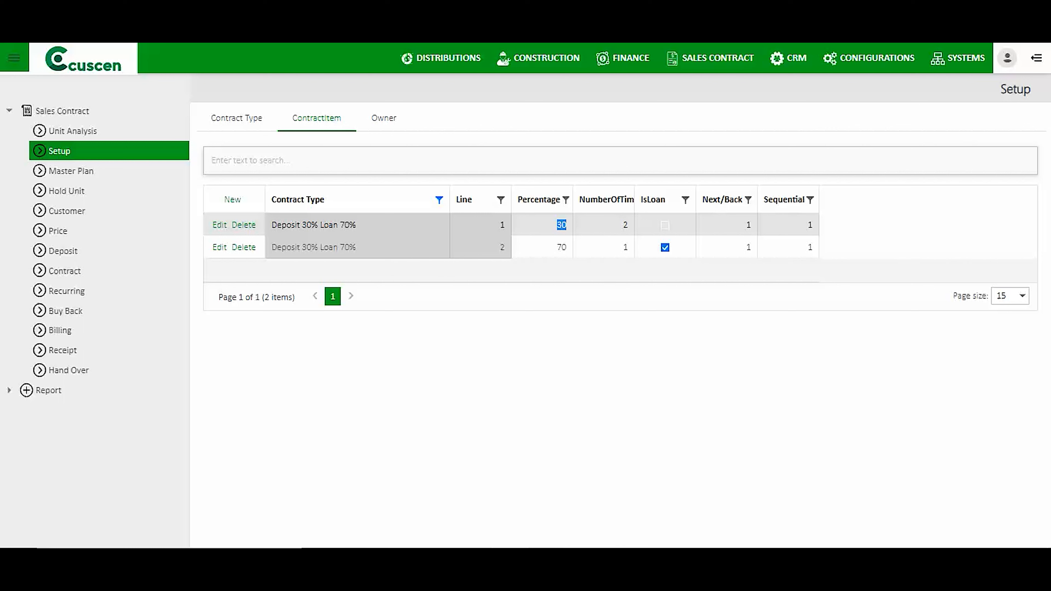
pyautogui.click(219, 225)
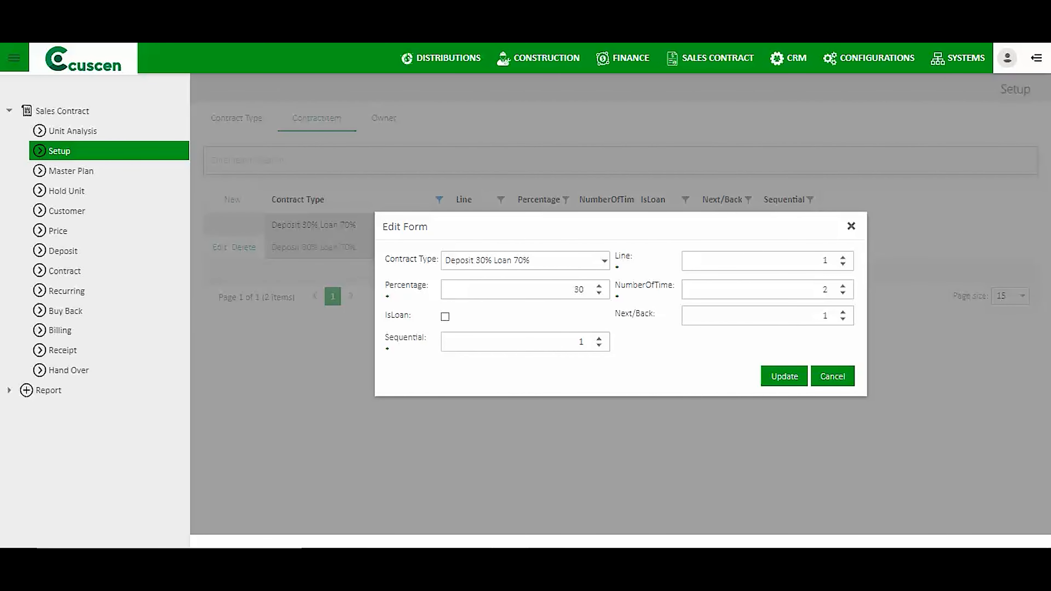
pyautogui.click(821, 261)
pyautogui.click(573, 289)
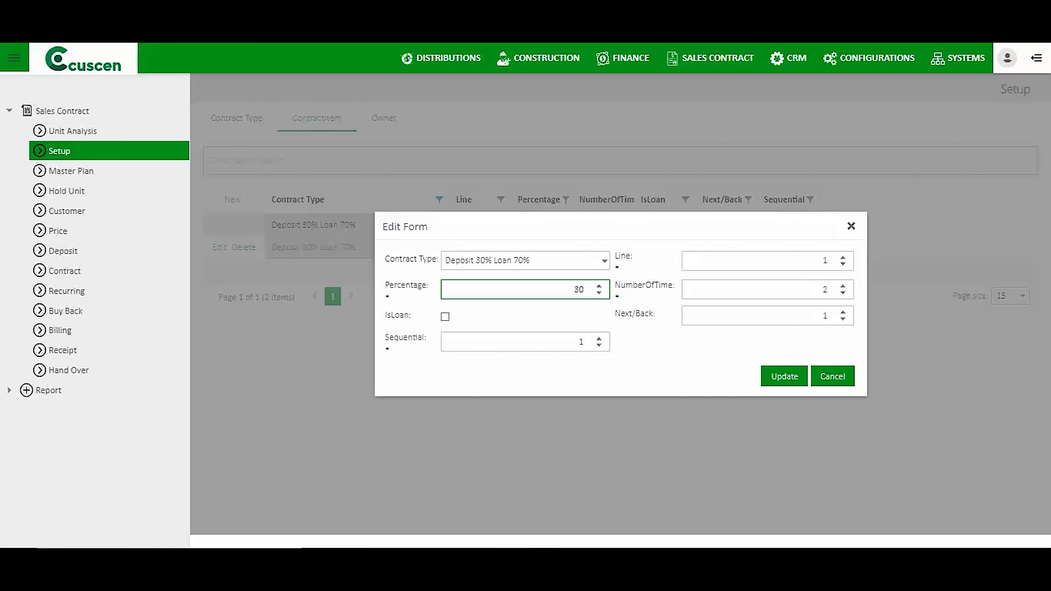
pyautogui.press('Tab')
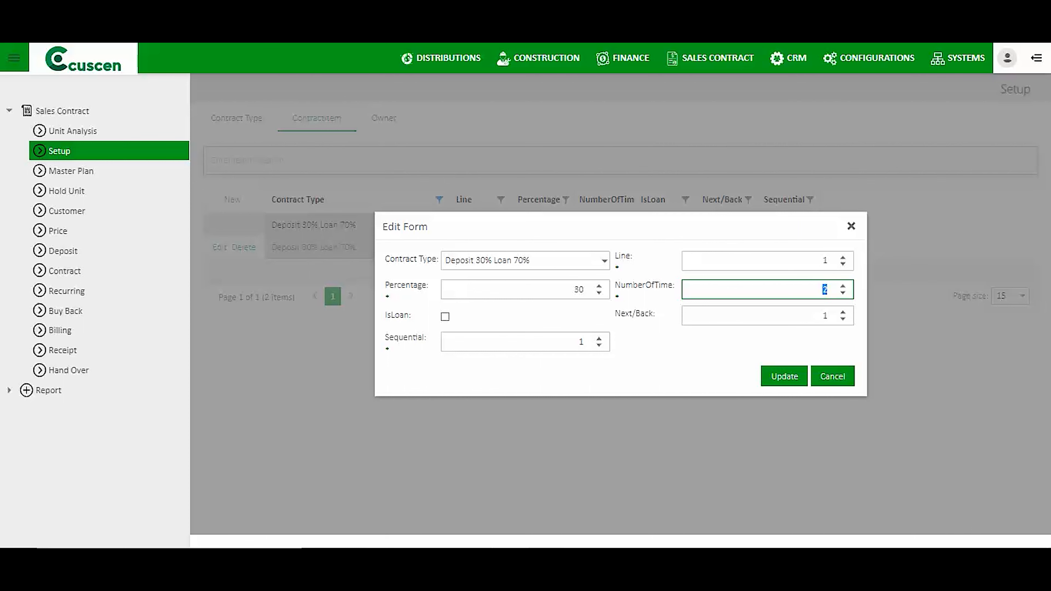
pyautogui.click(833, 376)
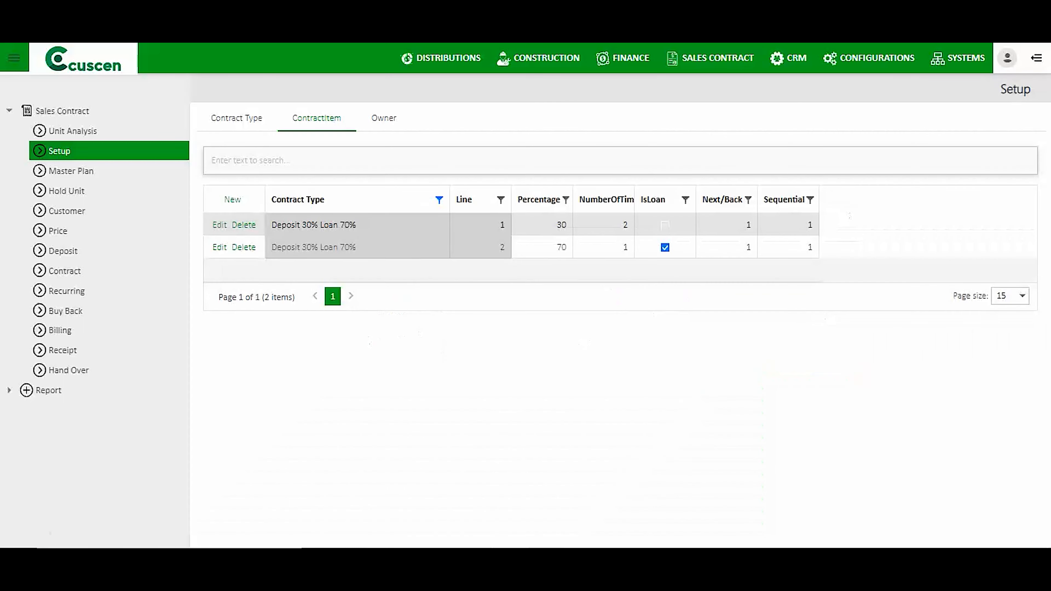
# Inspect contract item line 2 (NumberOfTime and Next/Back both 1), close it, and open the Percentage footer menu.
pyautogui.click(220, 248)
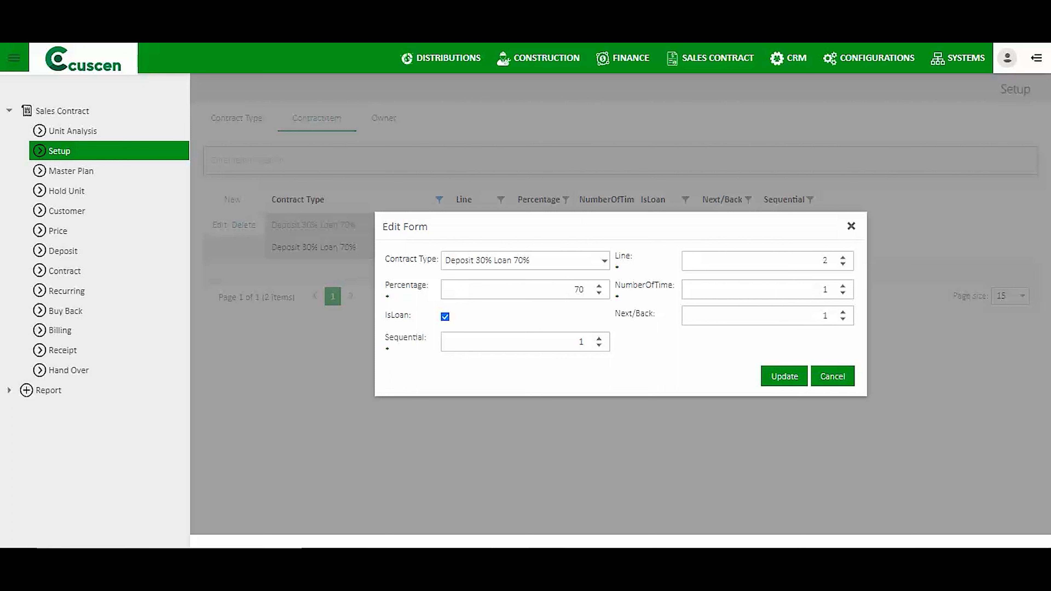
pyautogui.click(822, 290)
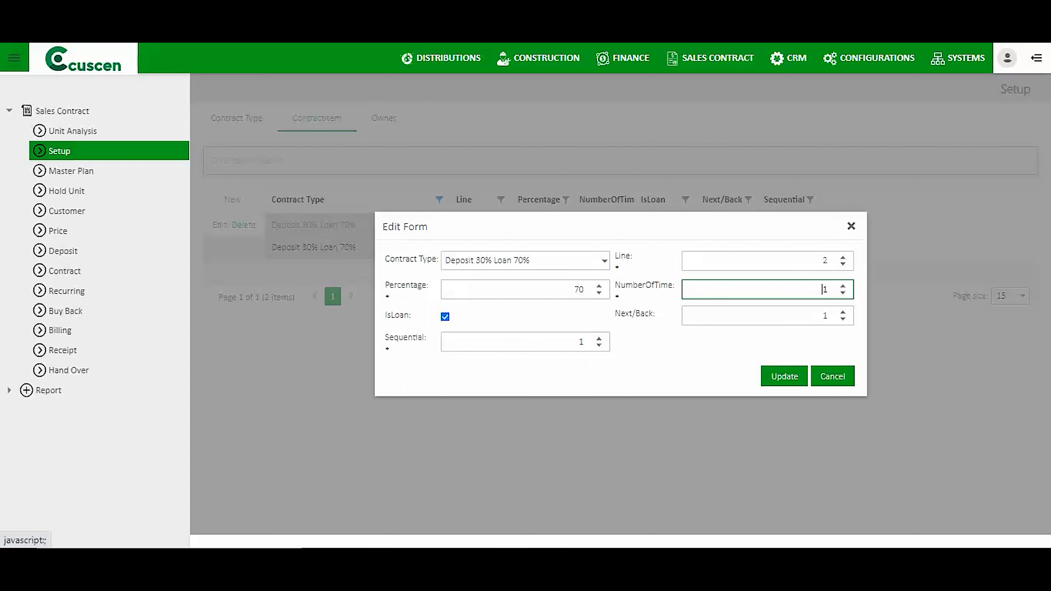
pyautogui.moveTo(653, 314); pyautogui.dragTo(616, 314)
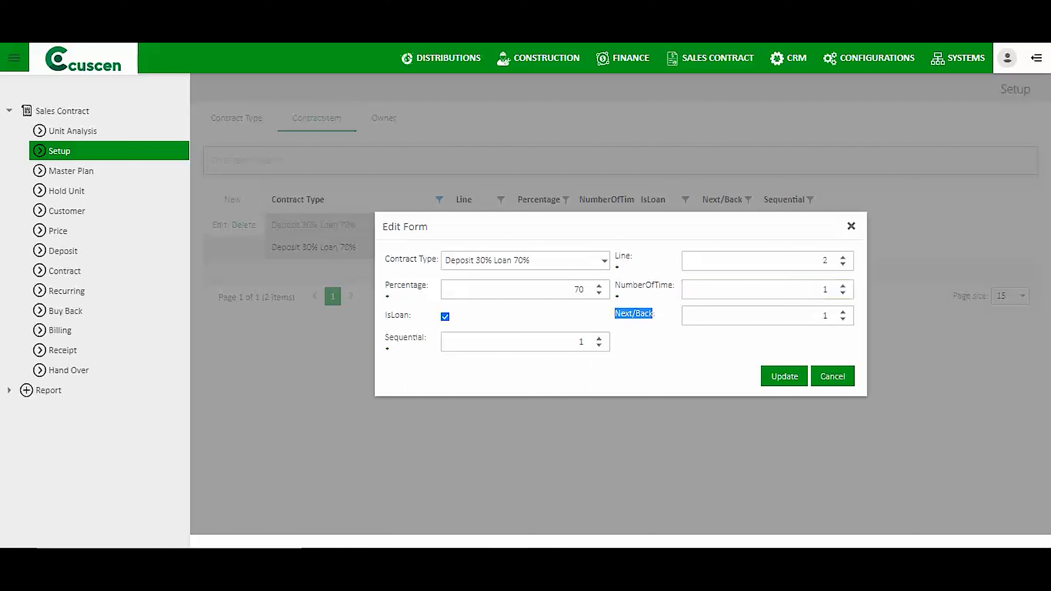
pyautogui.click(822, 316)
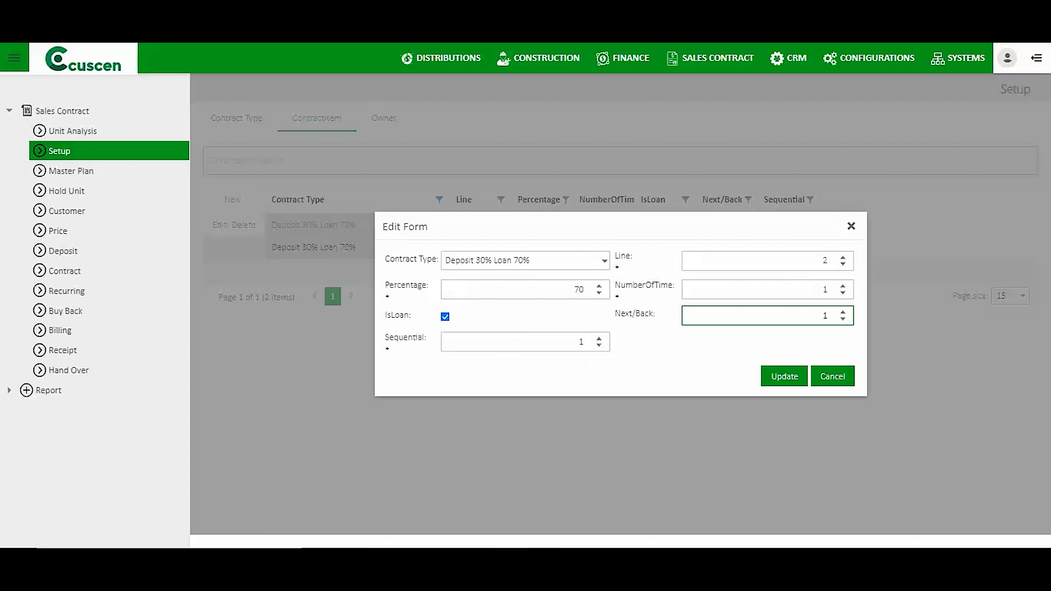
pyautogui.doubleClick(824, 316)
pyautogui.click(833, 377)
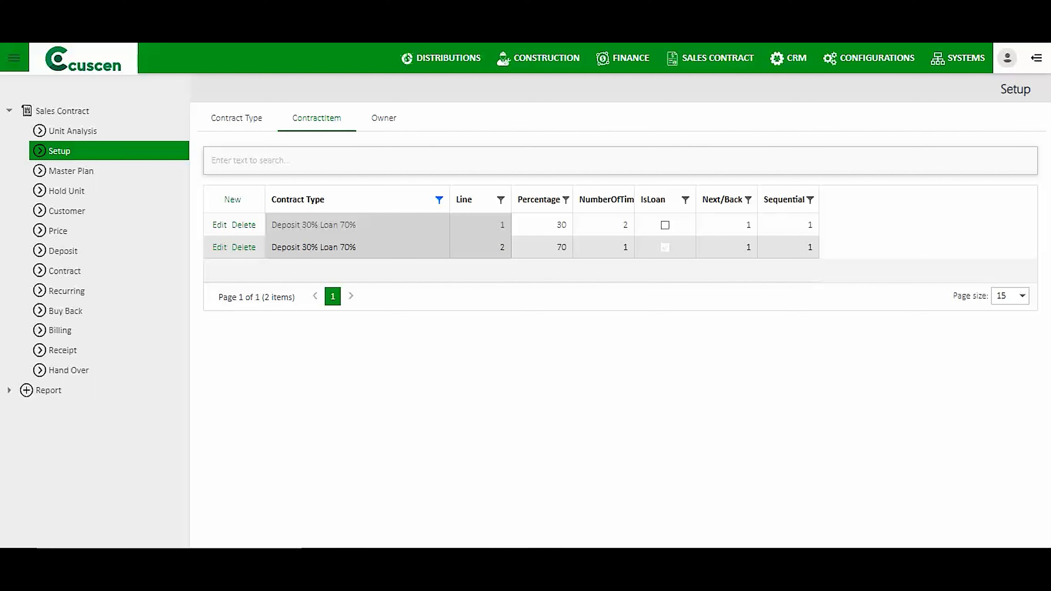
pyautogui.rightClick(543, 270)
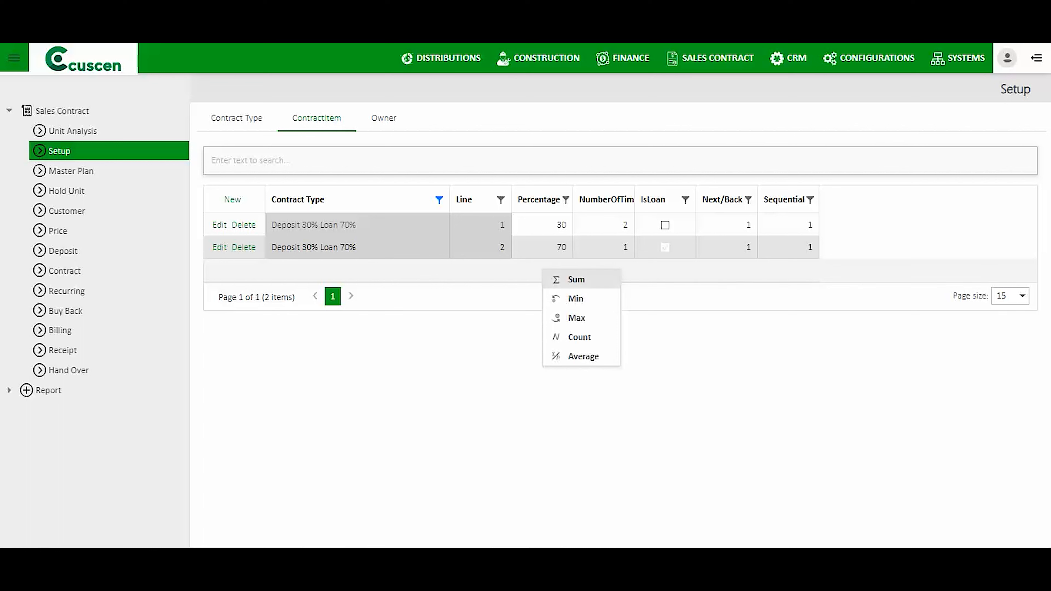
# Sum the Percentage column to 100, filter Contract Type to (All), and show the Owner list.
pyautogui.click(575, 279)
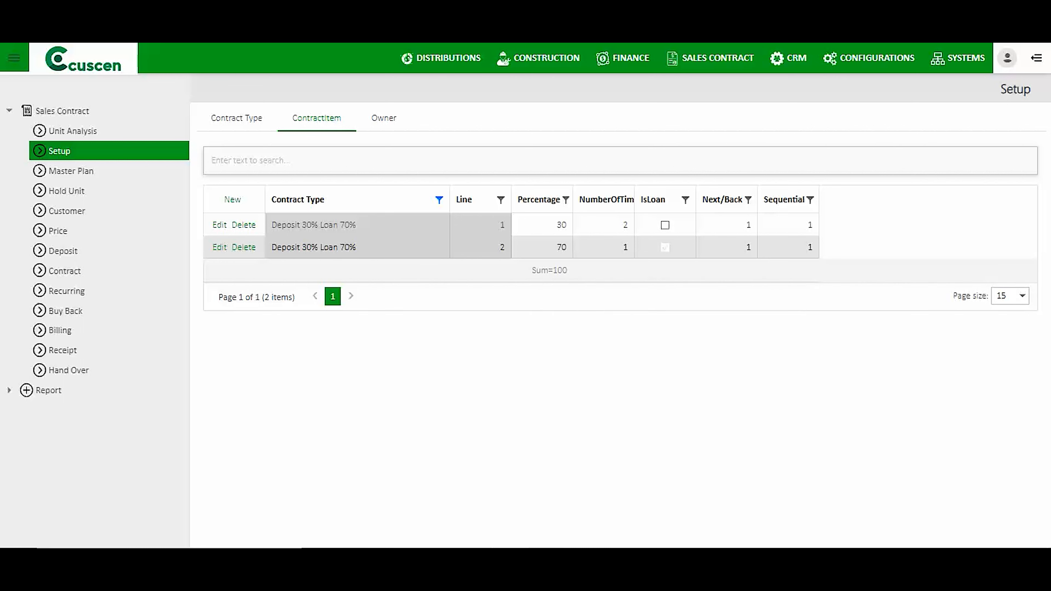
pyautogui.doubleClick(560, 271)
pyautogui.click(439, 200)
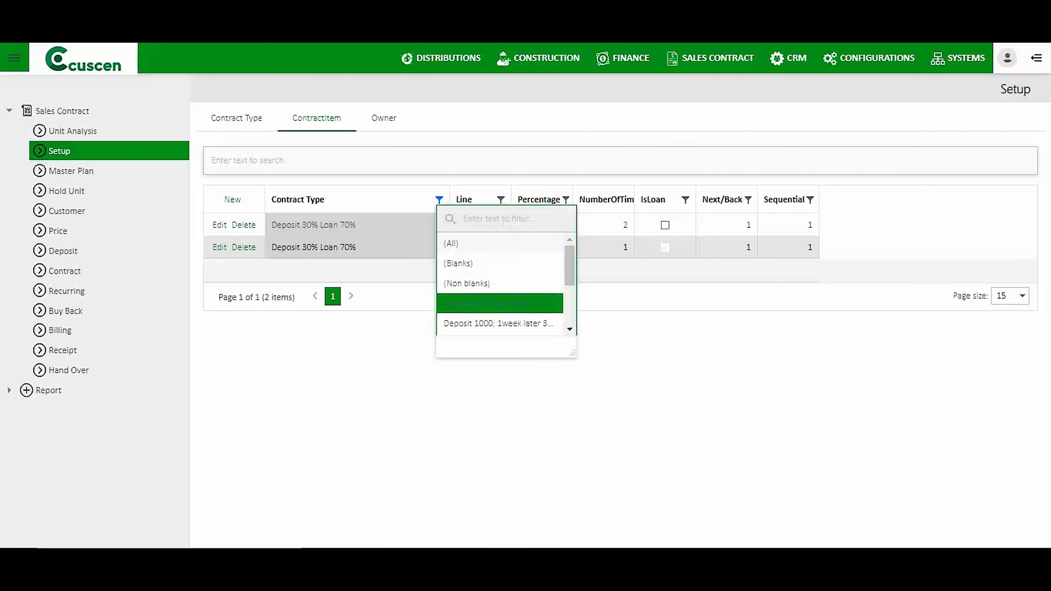
pyautogui.click(456, 243)
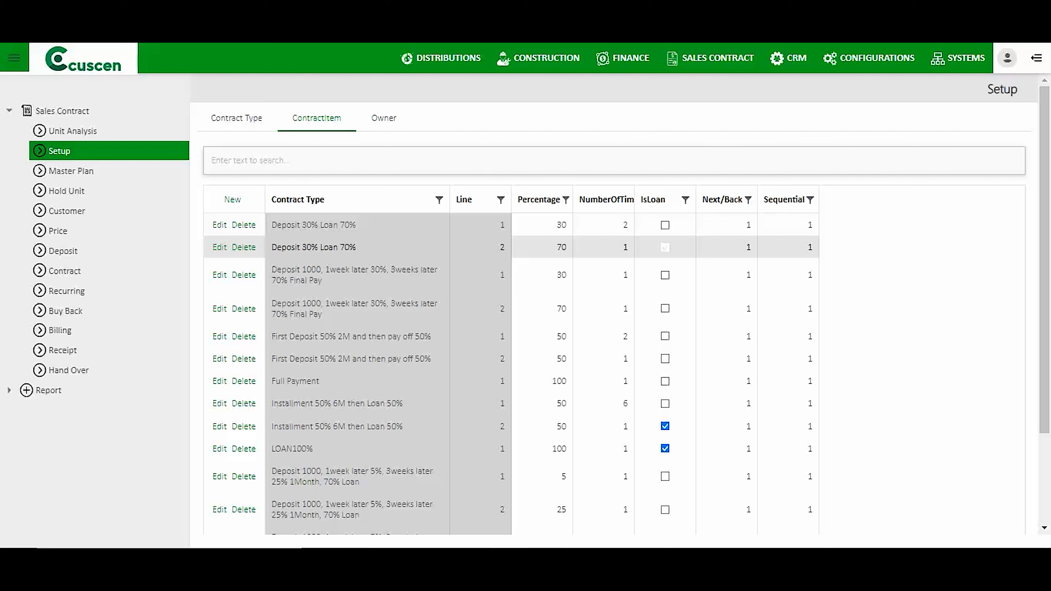
pyautogui.click(383, 118)
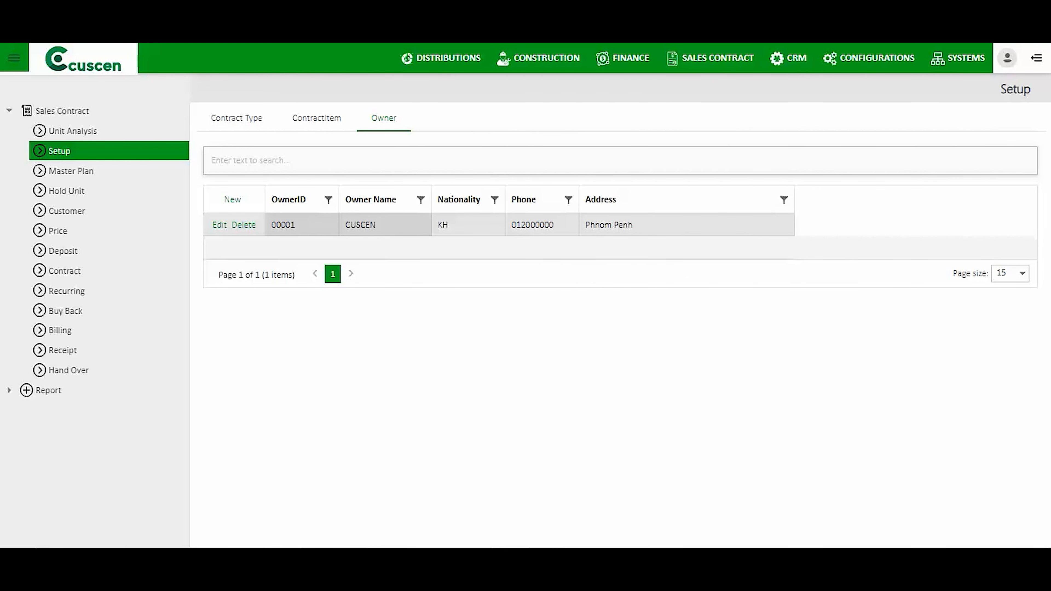
# Highlight the CUSCEN owner name, then open the Master Plan list of P1 units.
pyautogui.doubleClick(361, 225)
pyautogui.click(71, 172)
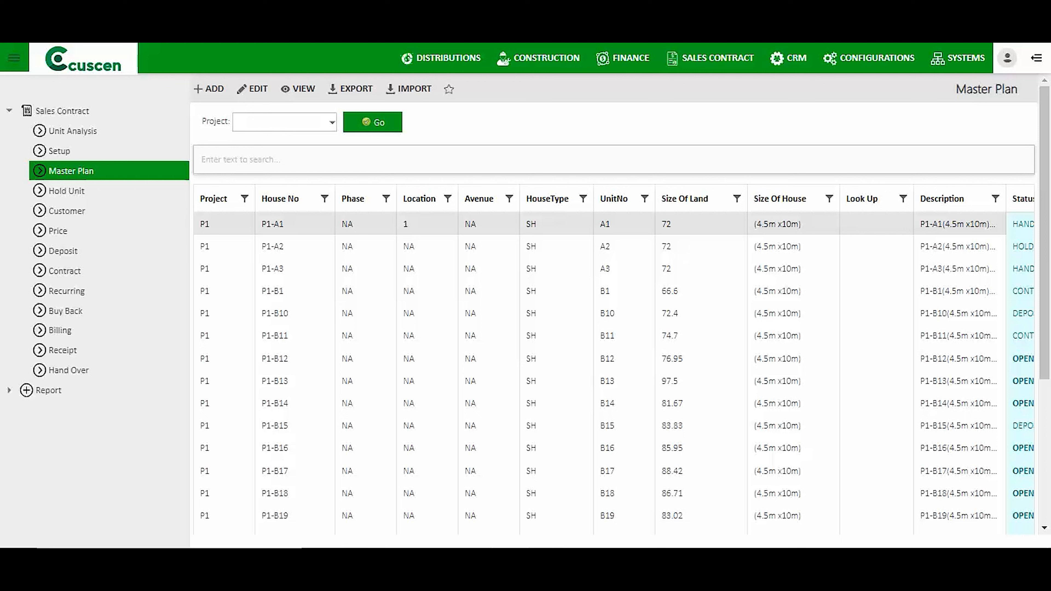
pyautogui.moveTo(261, 224); pyautogui.dragTo(284, 224)
# Add a new Master Plan unit with Unit Code P1-A09 and UnitNo A09.
pyautogui.click(214, 88)
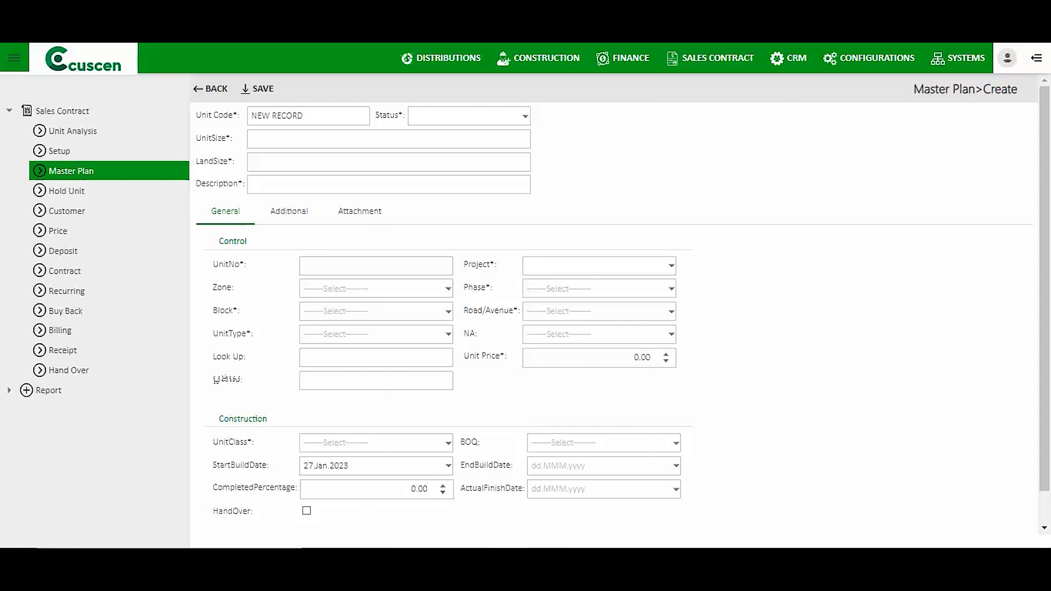
pyautogui.moveTo(196, 115); pyautogui.dragTo(304, 116)
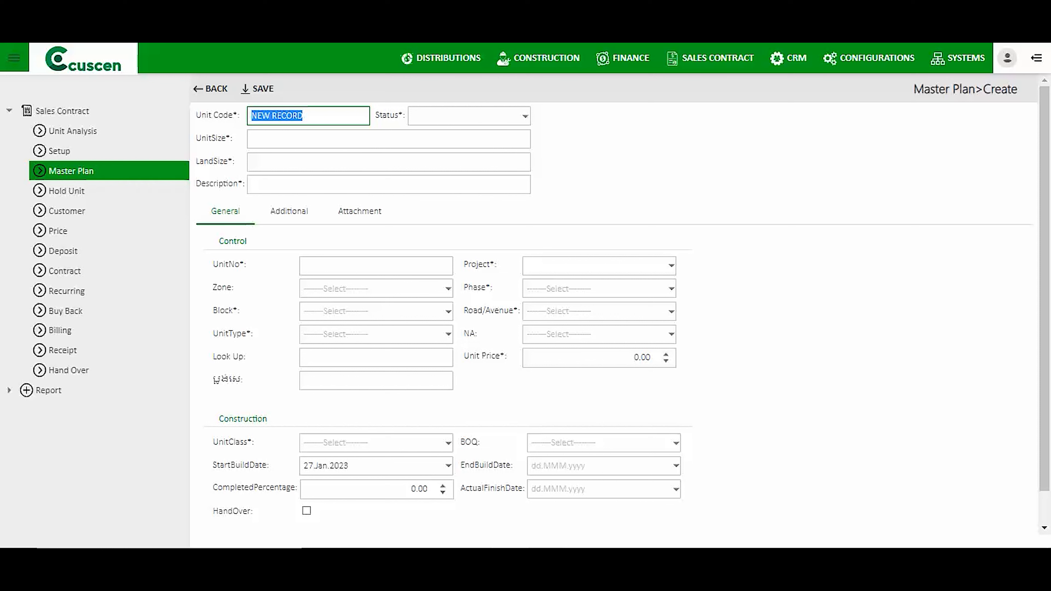
pyautogui.click(376, 266)
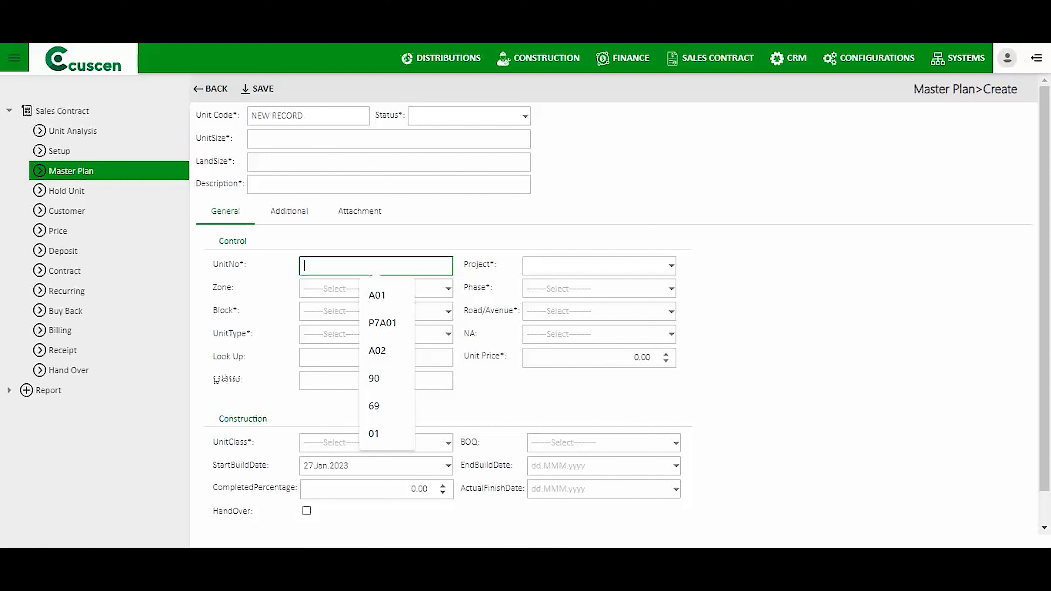
pyautogui.click(308, 116)
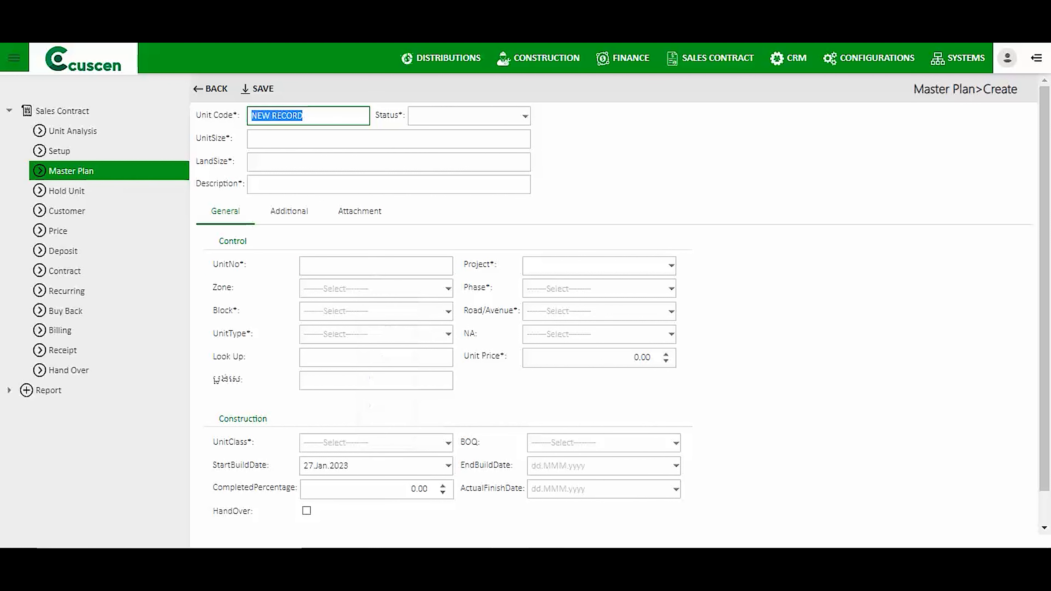
pyautogui.write('P1')
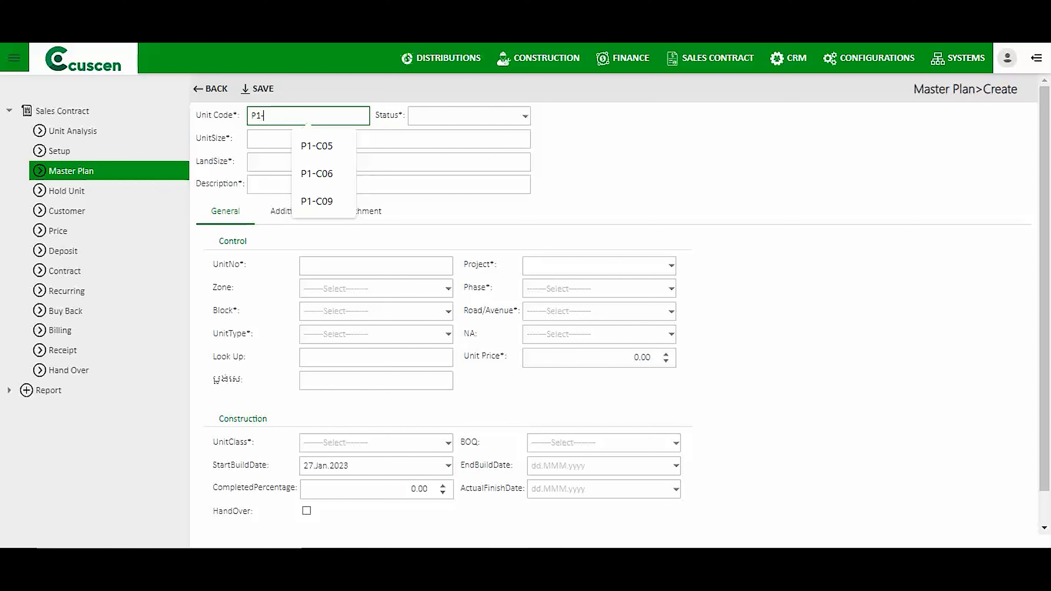
pyautogui.click(376, 266)
pyautogui.write('A')
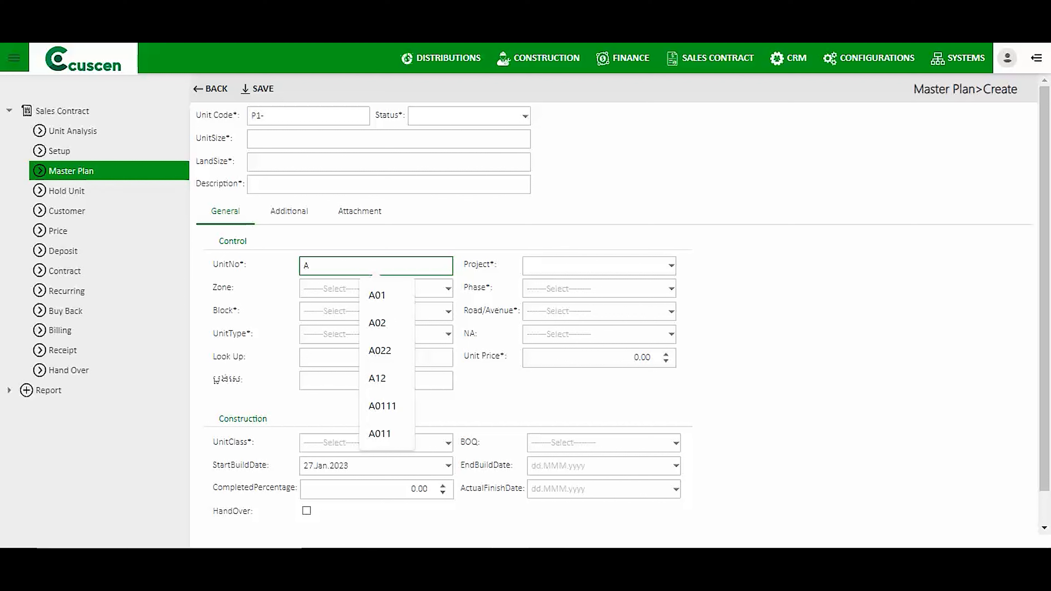
pyautogui.write('09')
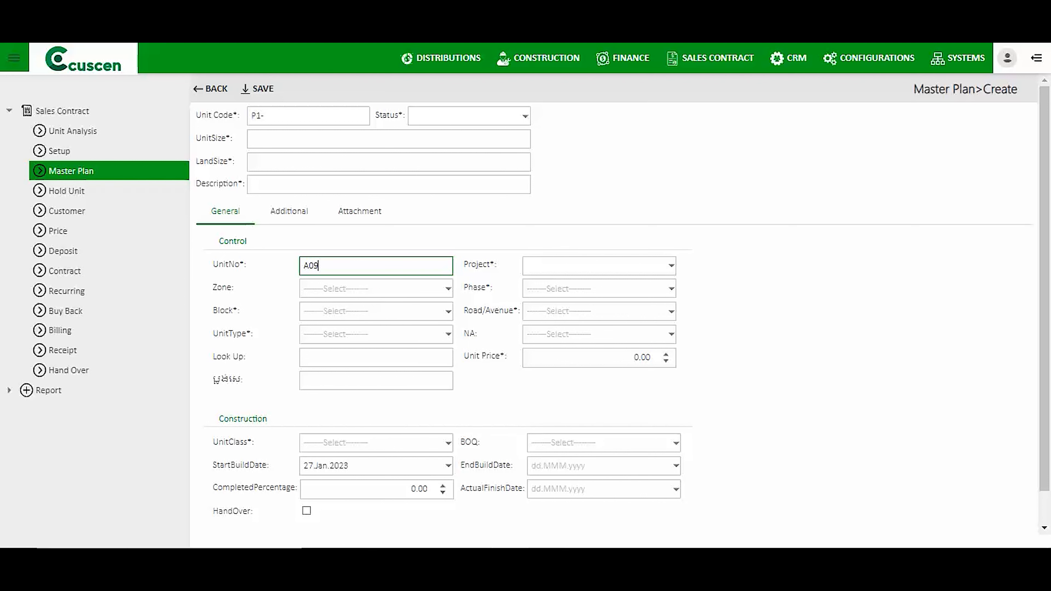
pyautogui.click(308, 116)
pyautogui.write('A')
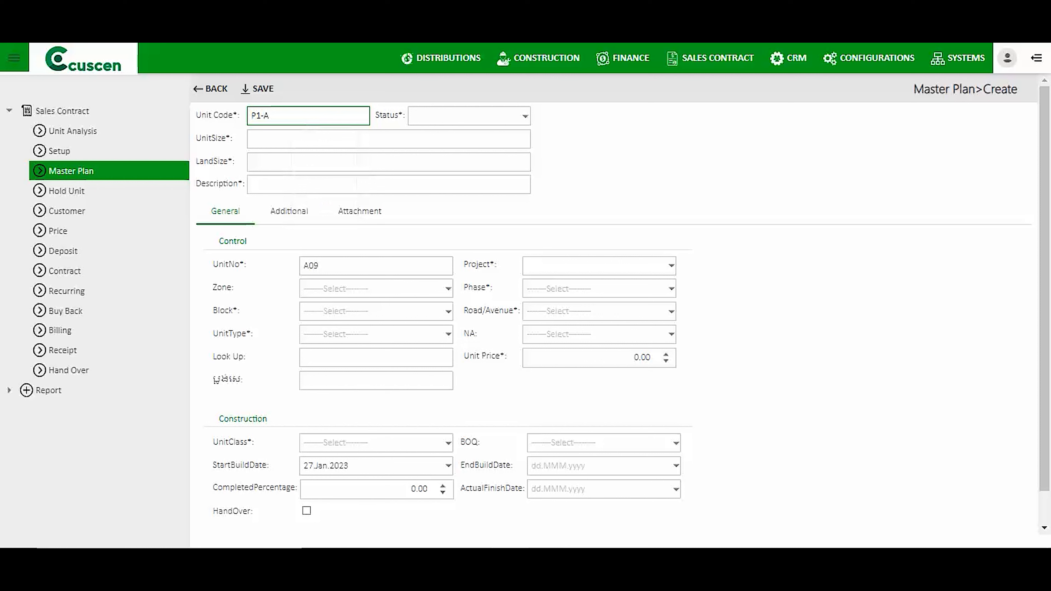
pyautogui.write('09')
# Set the new unit's Status to OPEN.
pyautogui.click(526, 116)
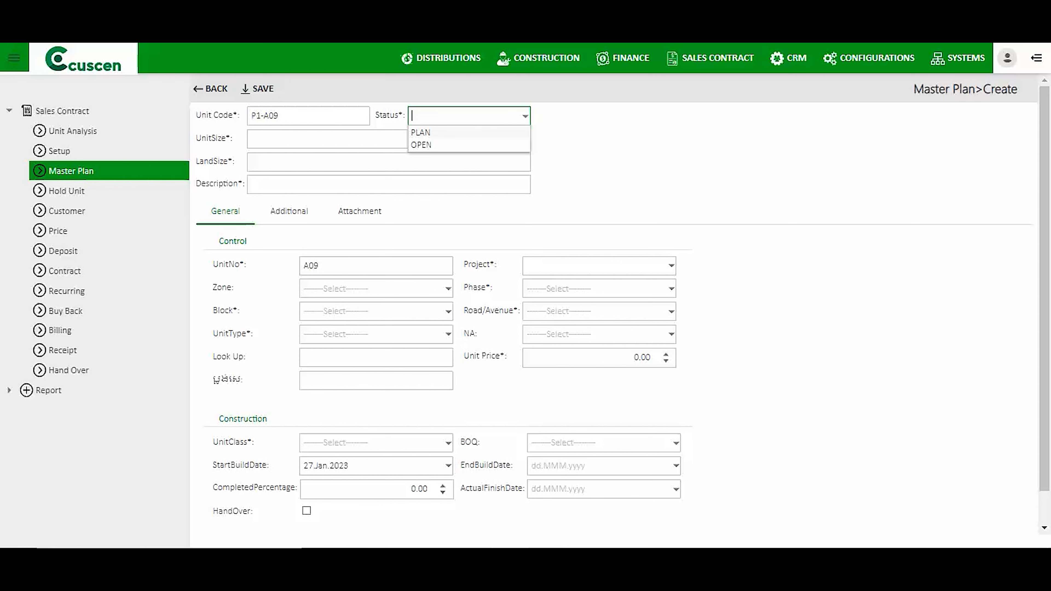
pyautogui.click(455, 145)
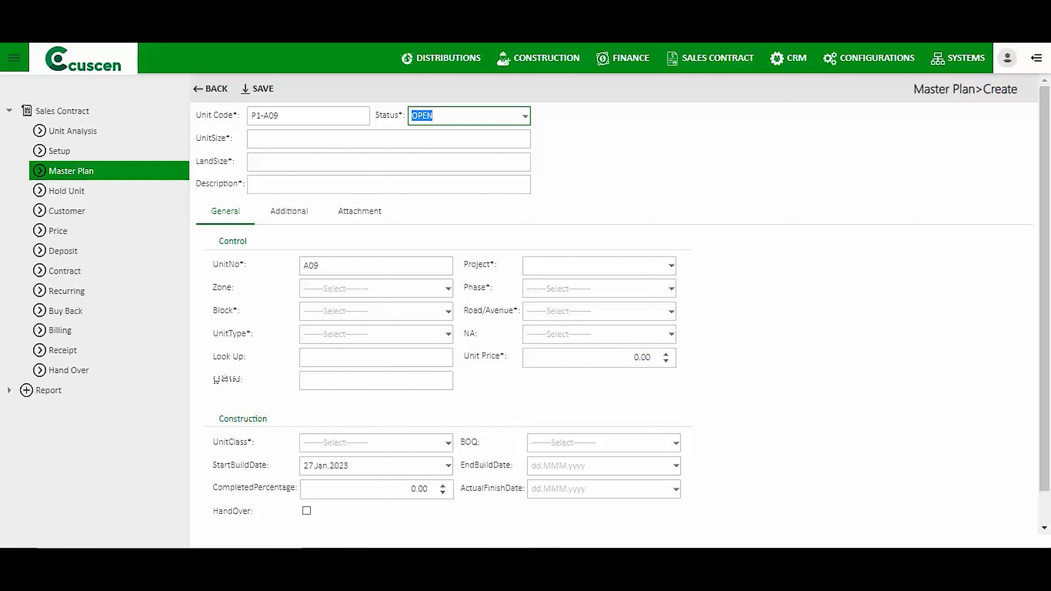
pyautogui.moveTo(197, 115); pyautogui.dragTo(220, 138)
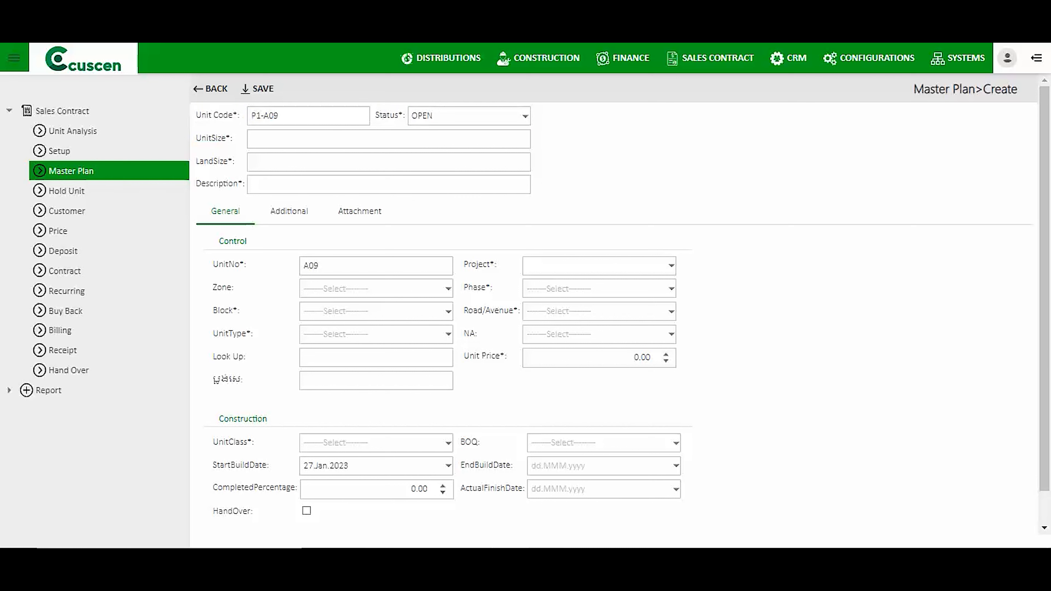
pyautogui.click(343, 143)
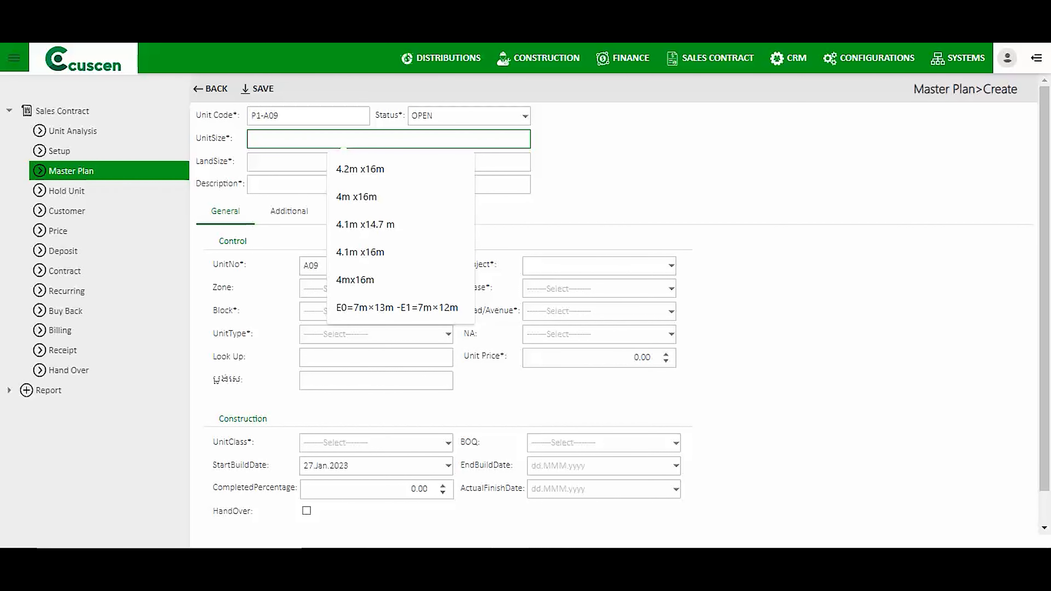
# Fill both LandSize and UnitSize with 4m x16m.
pyautogui.click(290, 162)
pyautogui.click(357, 219)
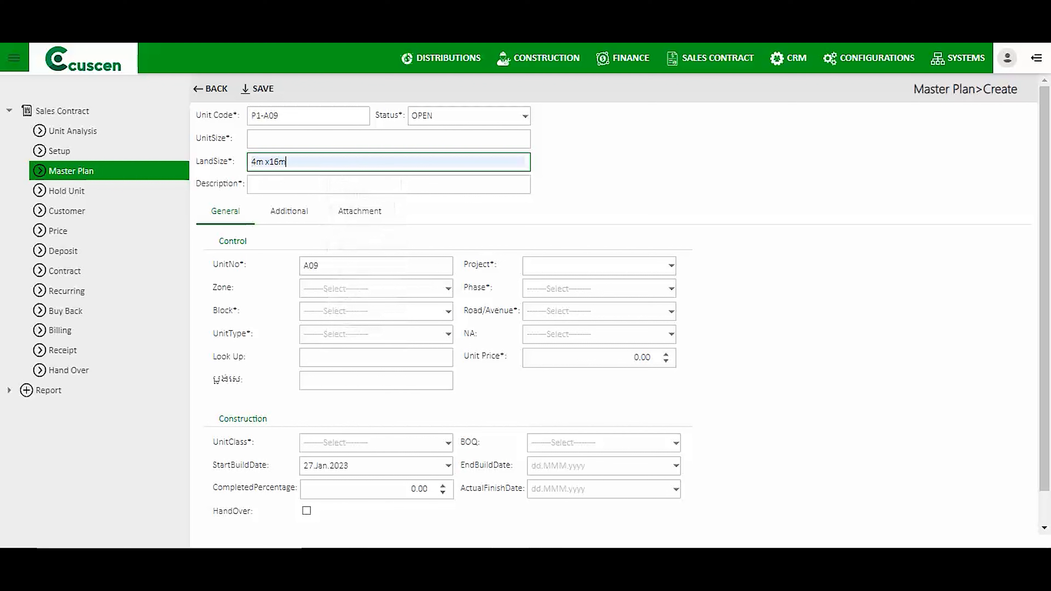
pyautogui.click(343, 139)
pyautogui.click(357, 197)
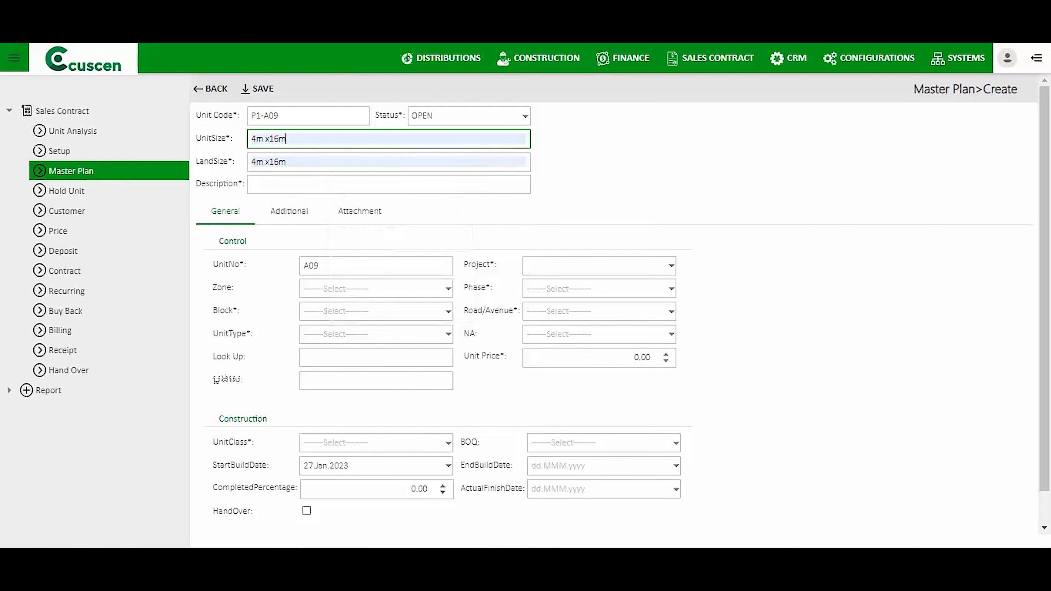
# Set the Description to 'P1-A09 4m x16m' by appending the copied unit size.
pyautogui.click(343, 184)
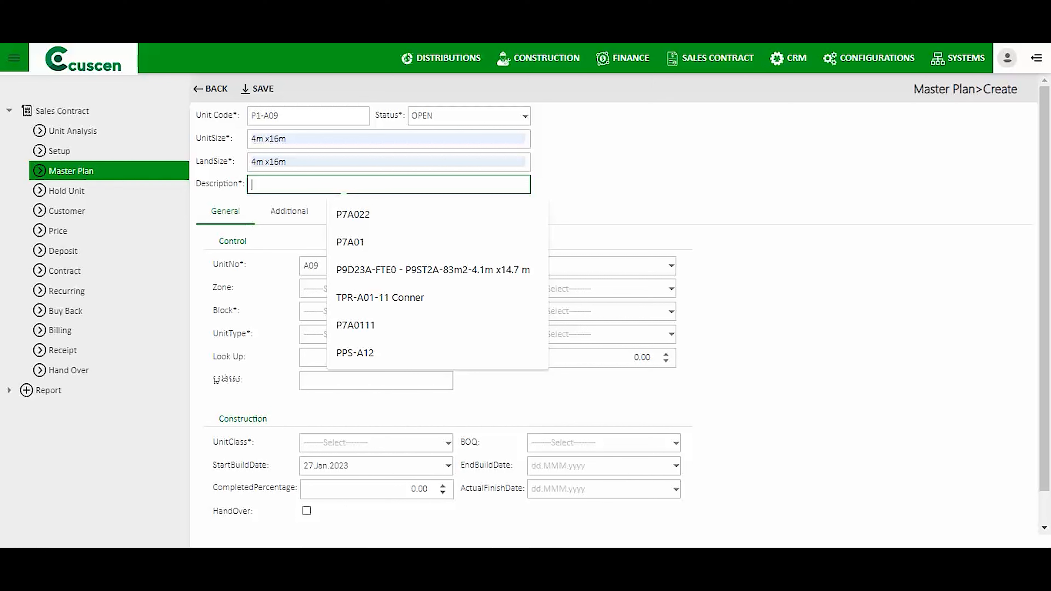
pyautogui.moveTo(243, 184); pyautogui.dragTo(218, 183)
pyautogui.click(343, 185)
pyautogui.write('P')
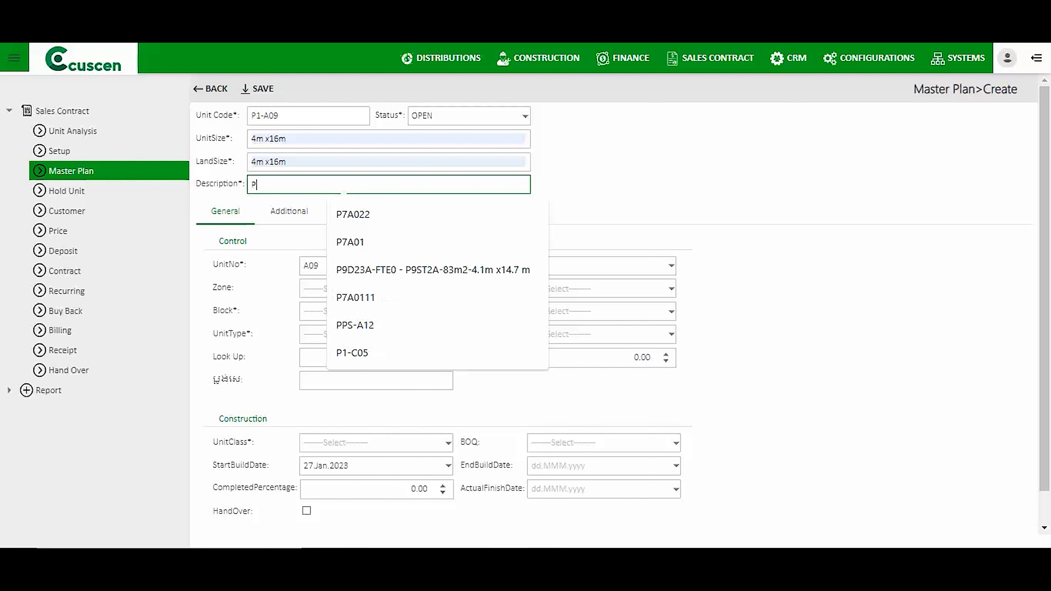
pyautogui.write('1-A09')
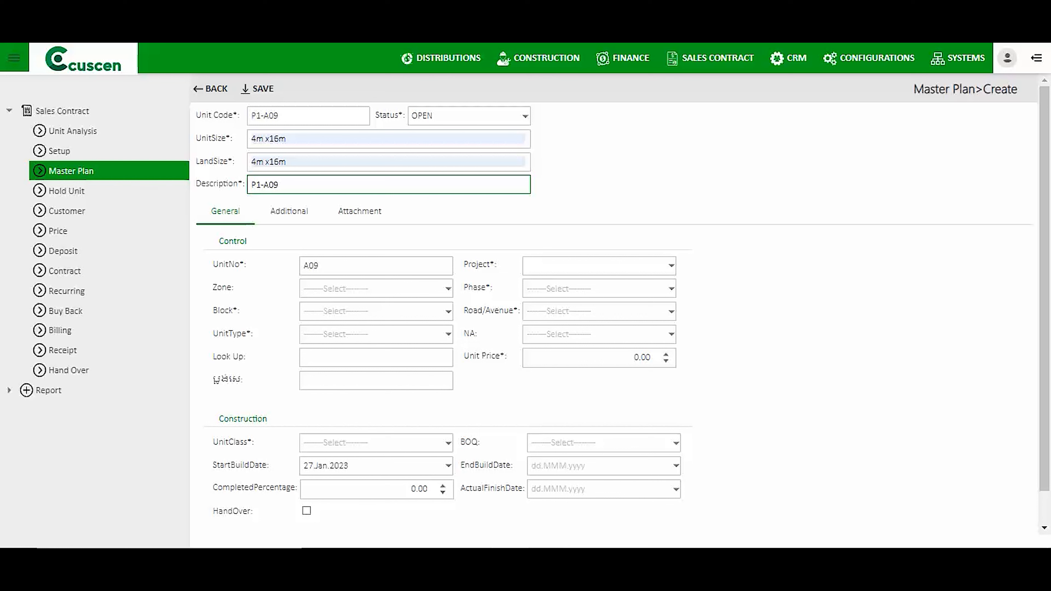
pyautogui.press('Tab')
pyautogui.hotkey('ctrl', 'c')
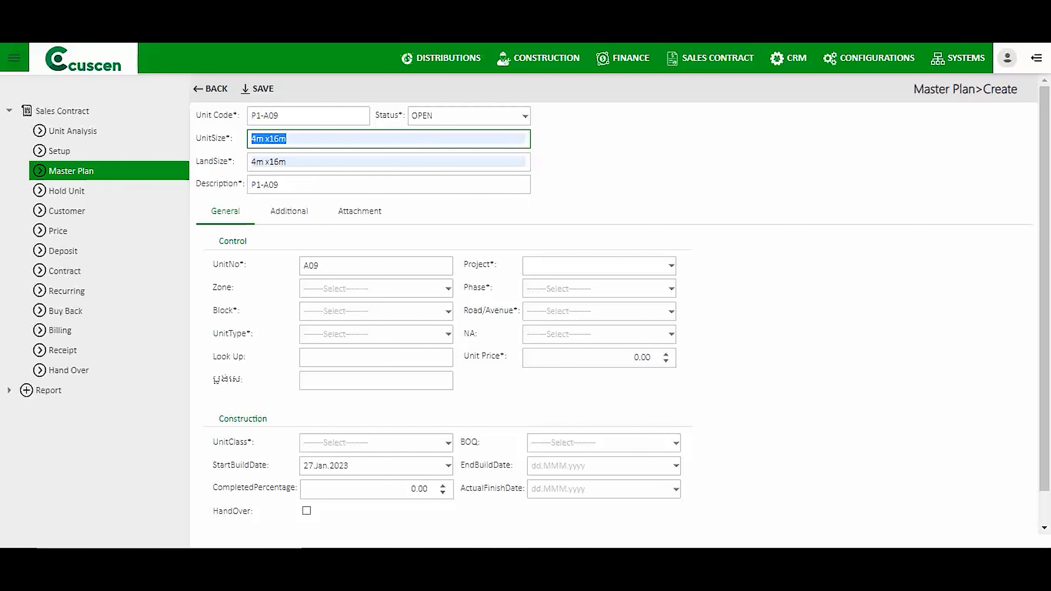
pyautogui.click(283, 185)
pyautogui.hotkey('ctrl', 'v')
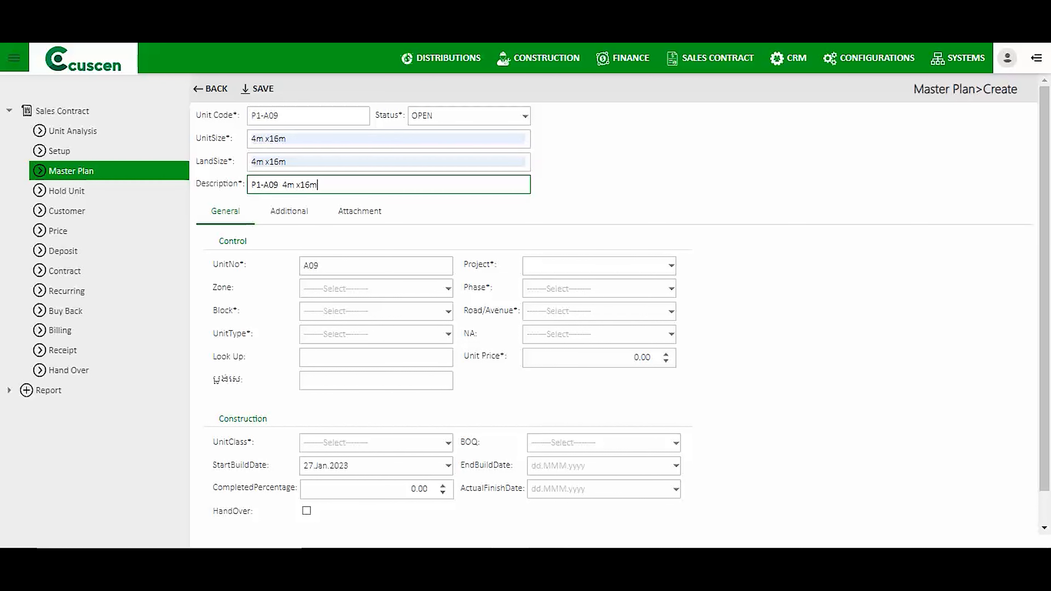
pyautogui.click(671, 265)
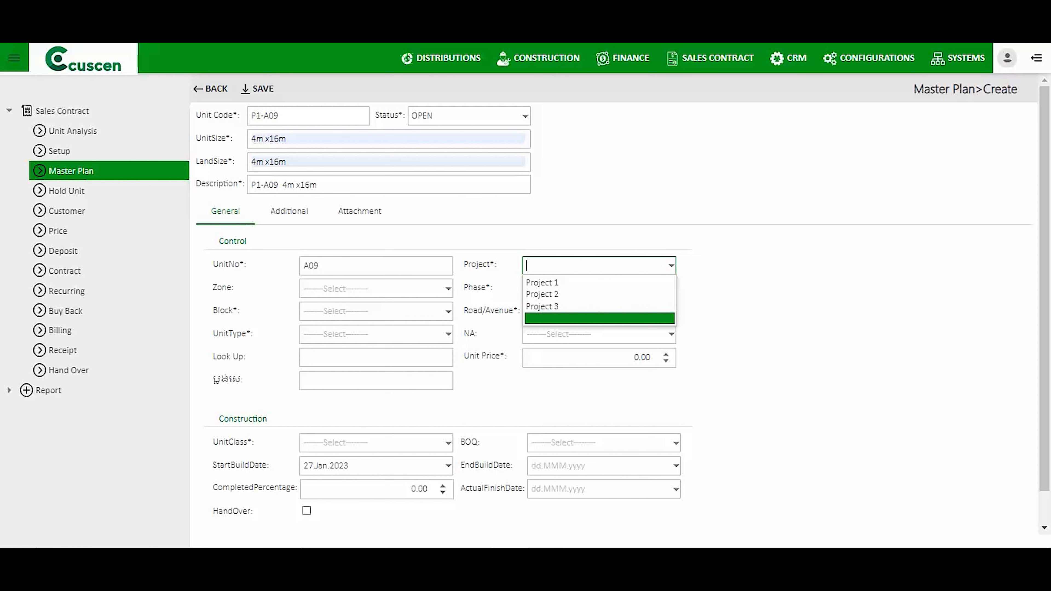
# Assign the unit to Project 1, Zone NA, Phase NA, Block 1, road St10 and unit type King Villa.
pyautogui.click(542, 283)
pyautogui.click(448, 288)
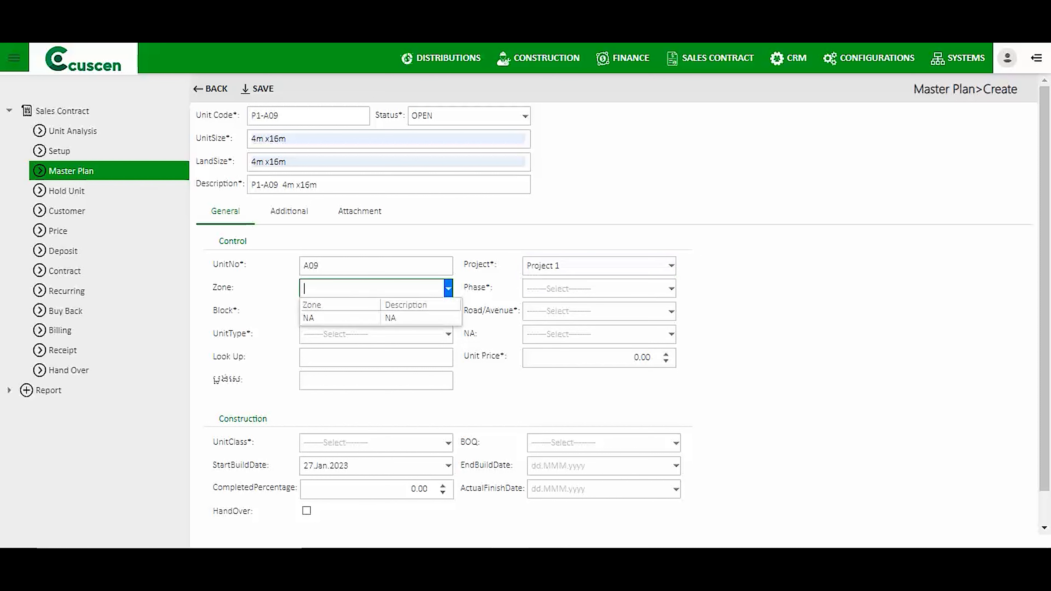
pyautogui.click(320, 318)
pyautogui.click(671, 289)
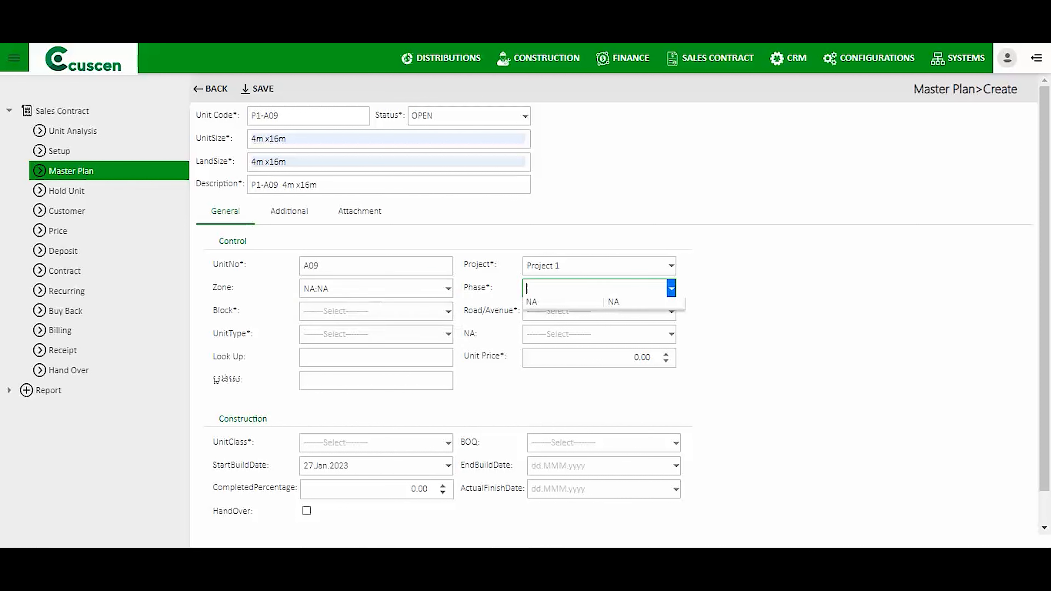
pyautogui.click(531, 318)
pyautogui.click(448, 311)
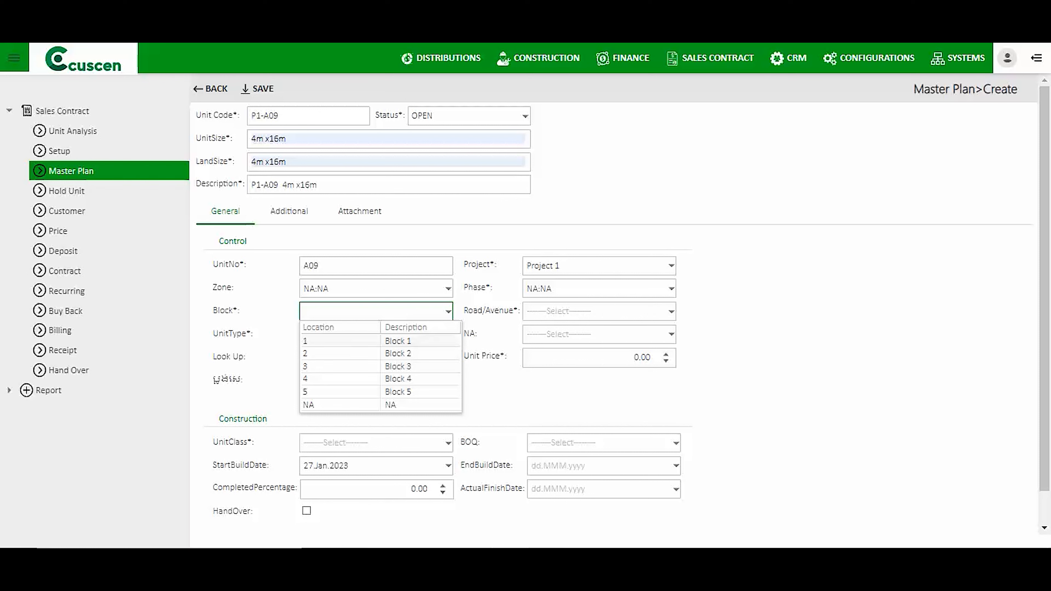
pyautogui.click(381, 341)
pyautogui.click(671, 311)
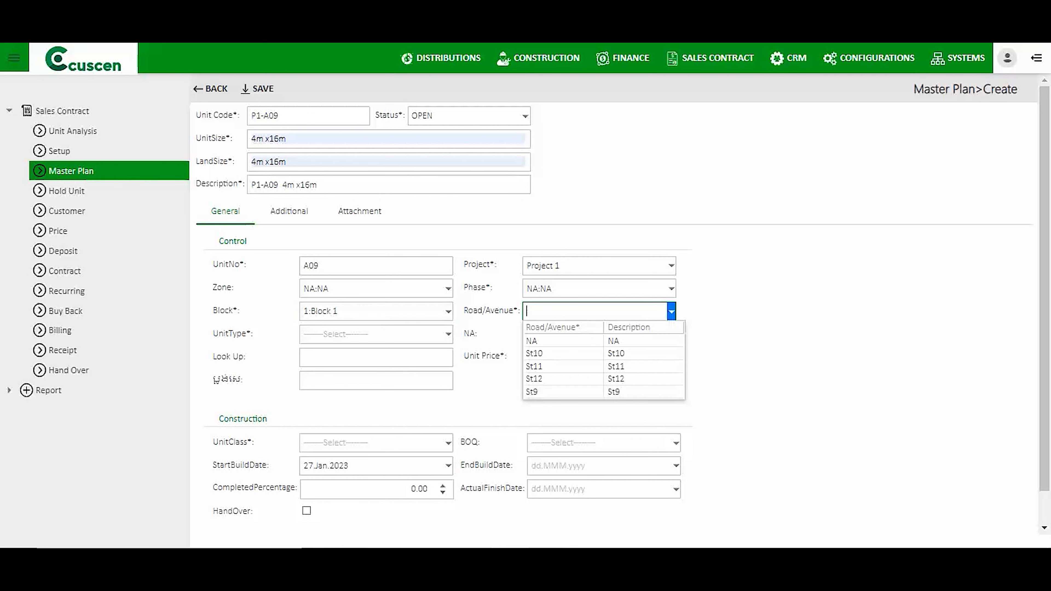
pyautogui.click(603, 354)
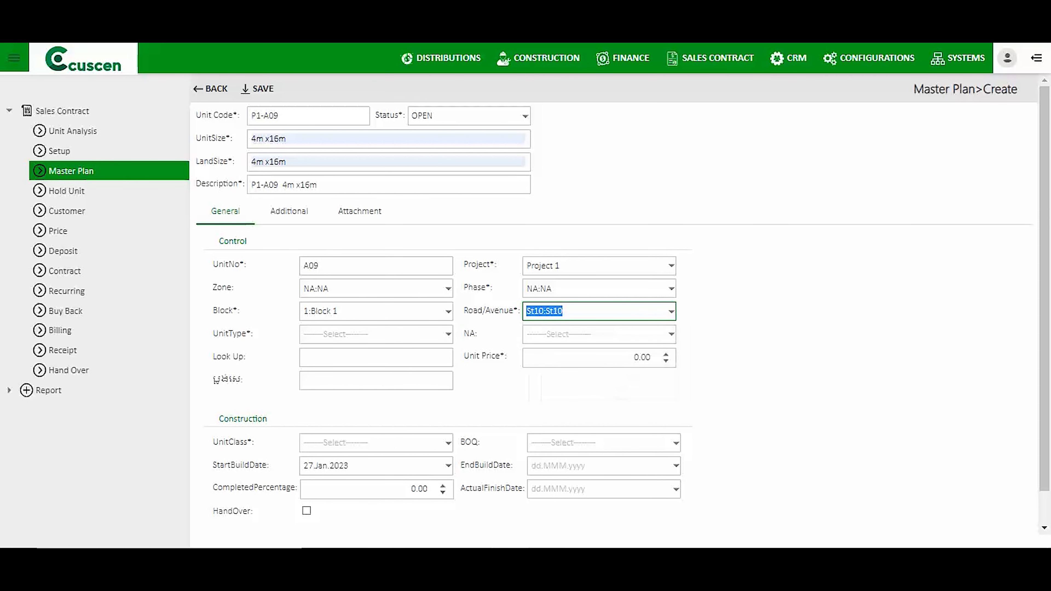
pyautogui.click(449, 334)
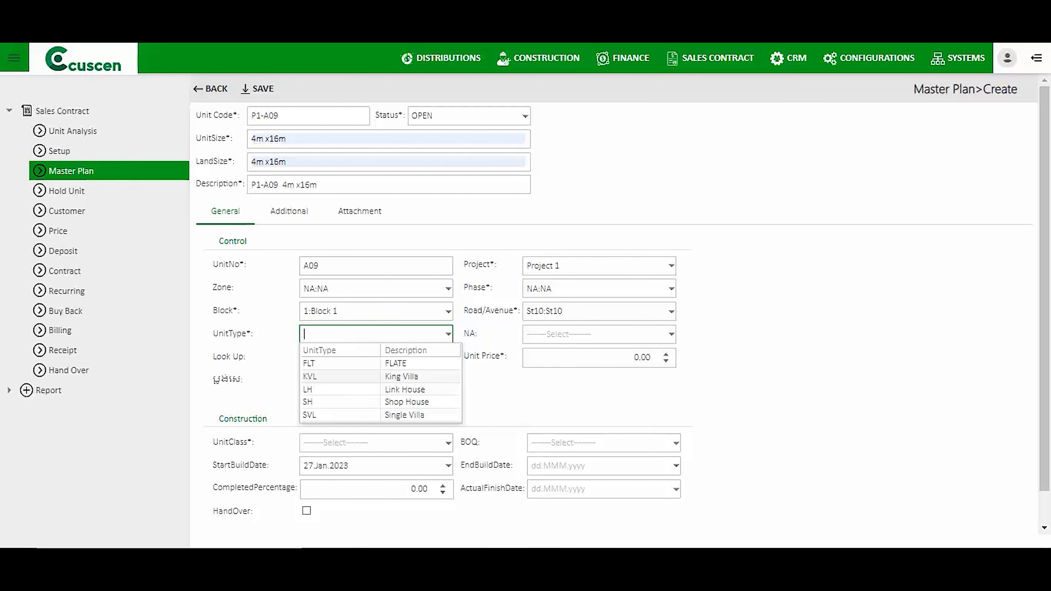
pyautogui.click(381, 377)
# Set the NA field to NA and accept the suggested 1សន្លឹក value in the Khmer-labelled field.
pyautogui.moveTo(463, 334); pyautogui.dragTo(479, 334)
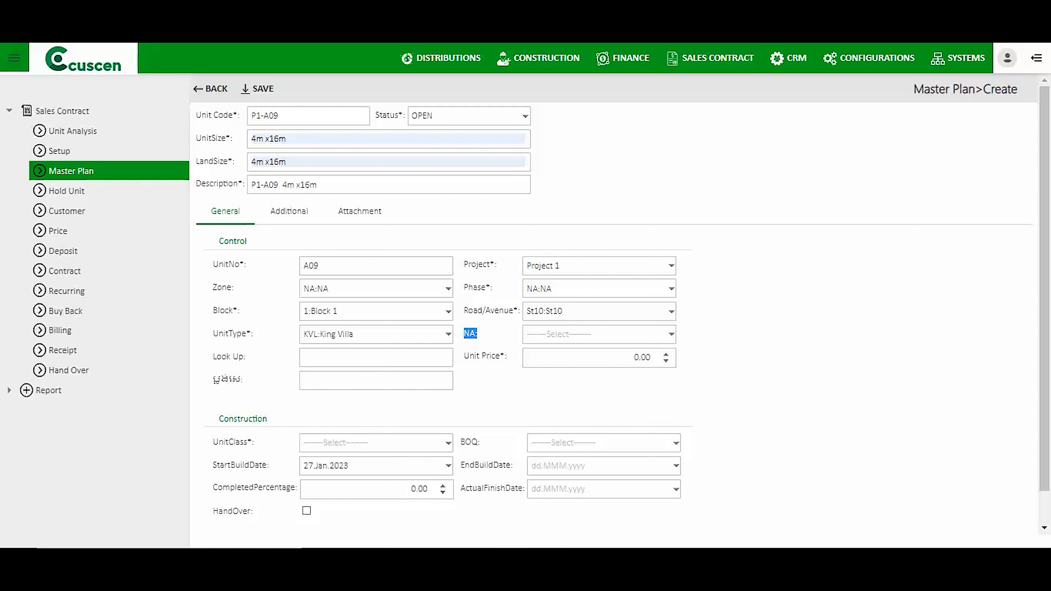
pyautogui.press('Down')
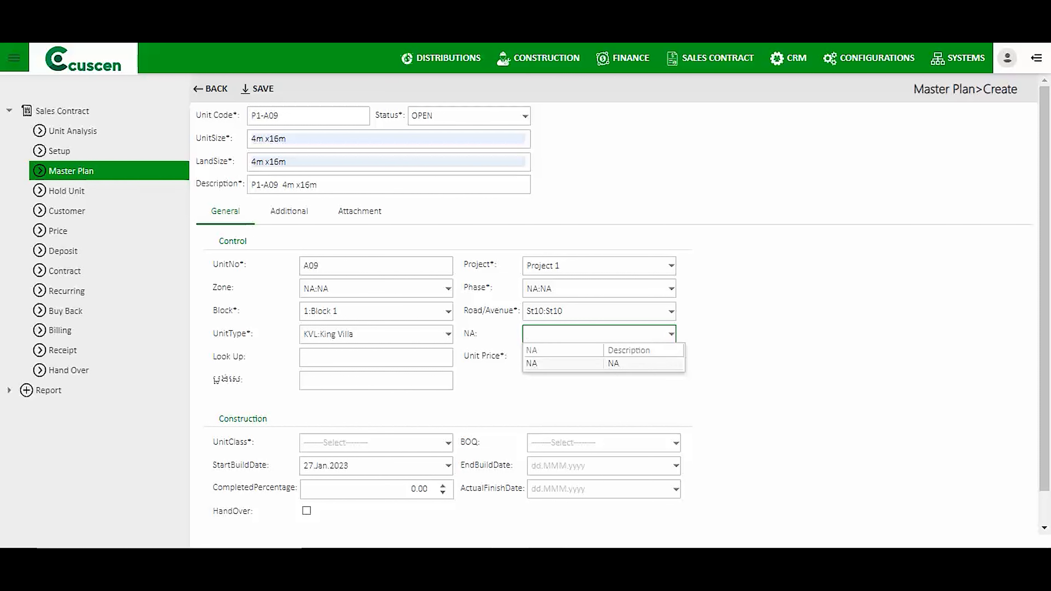
pyautogui.press('Return')
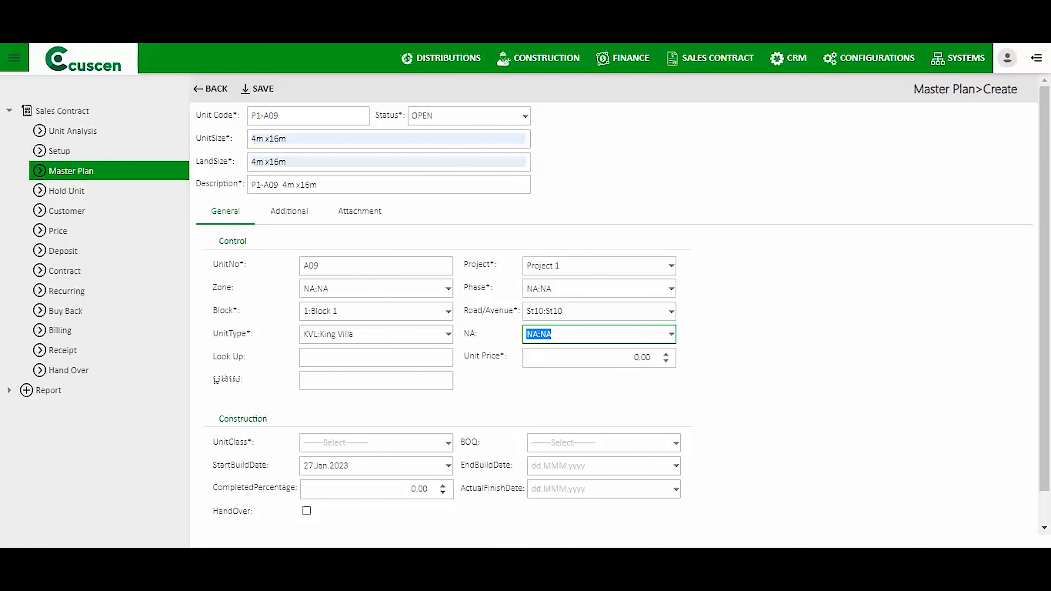
pyautogui.moveTo(481, 334); pyautogui.dragTo(464, 334)
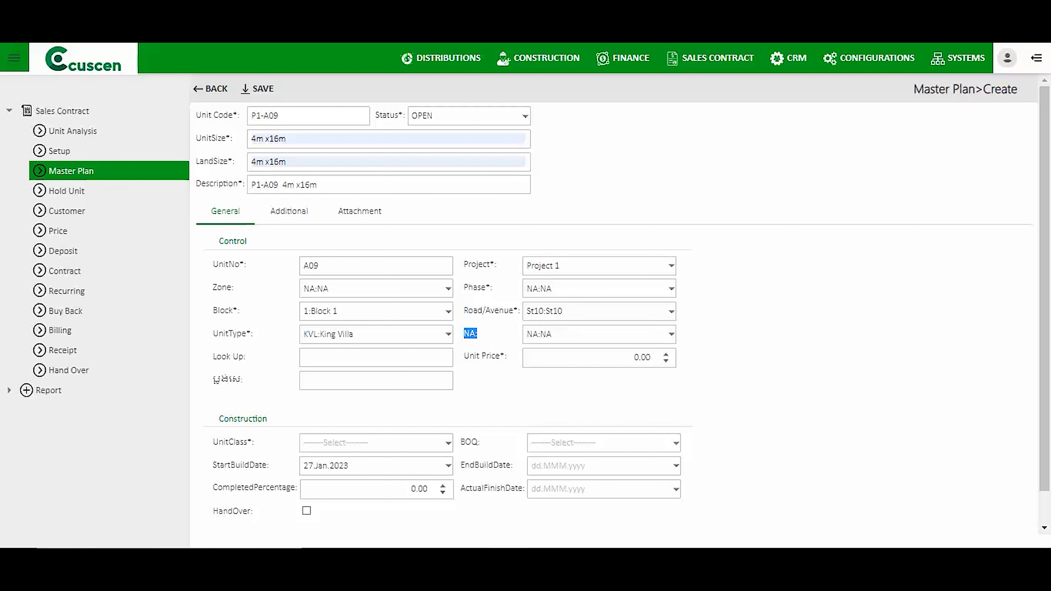
pyautogui.click(376, 380)
pyautogui.click(391, 410)
pyautogui.click(427, 402)
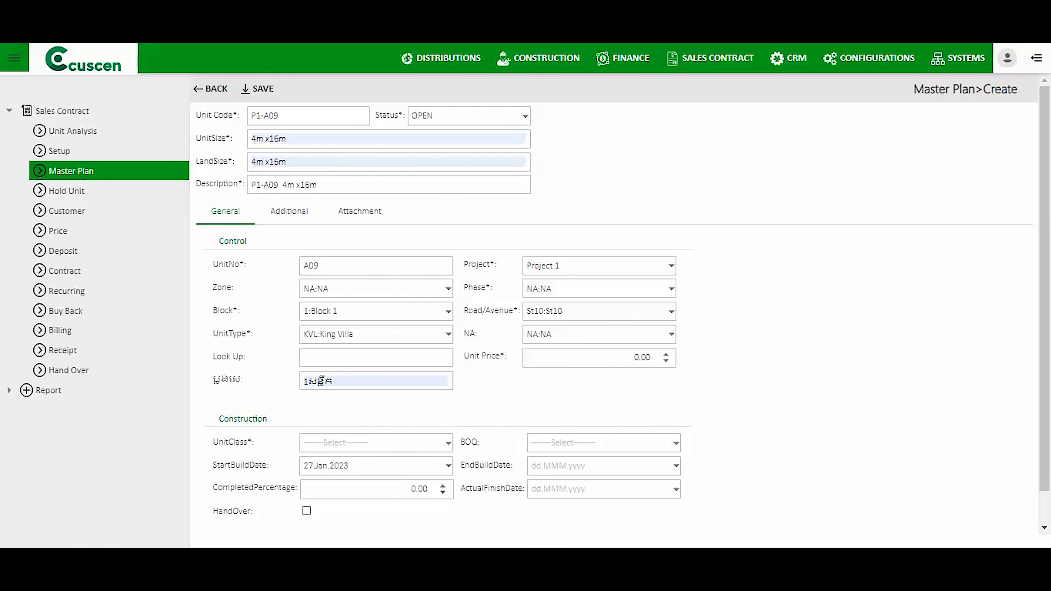
# Enter a unit price of 120,000.00.
pyautogui.scroll(-1, 612, 310)
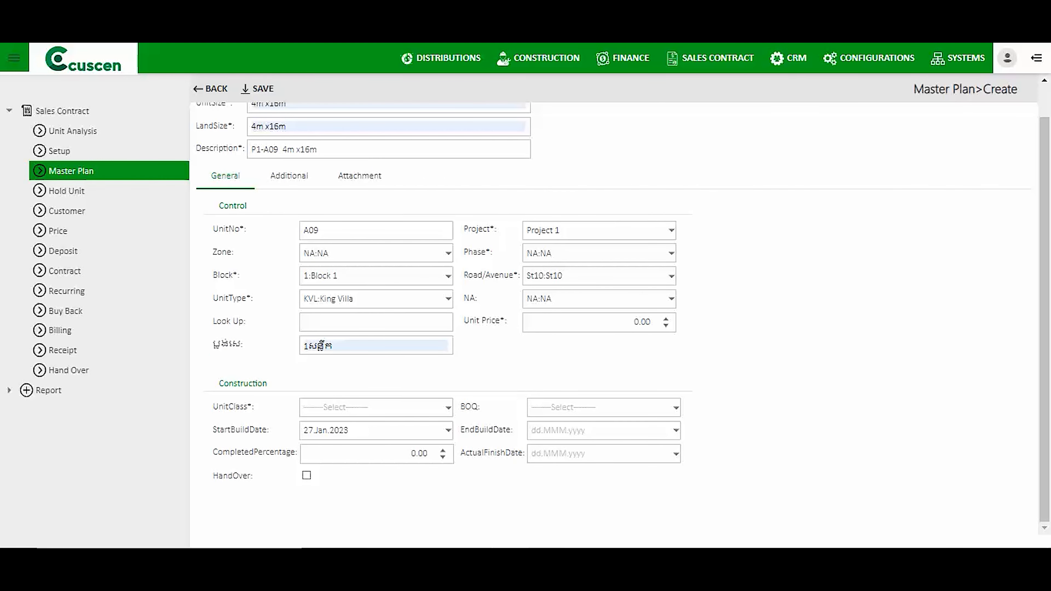
pyautogui.moveTo(464, 320); pyautogui.dragTo(507, 321)
pyautogui.click(638, 322)
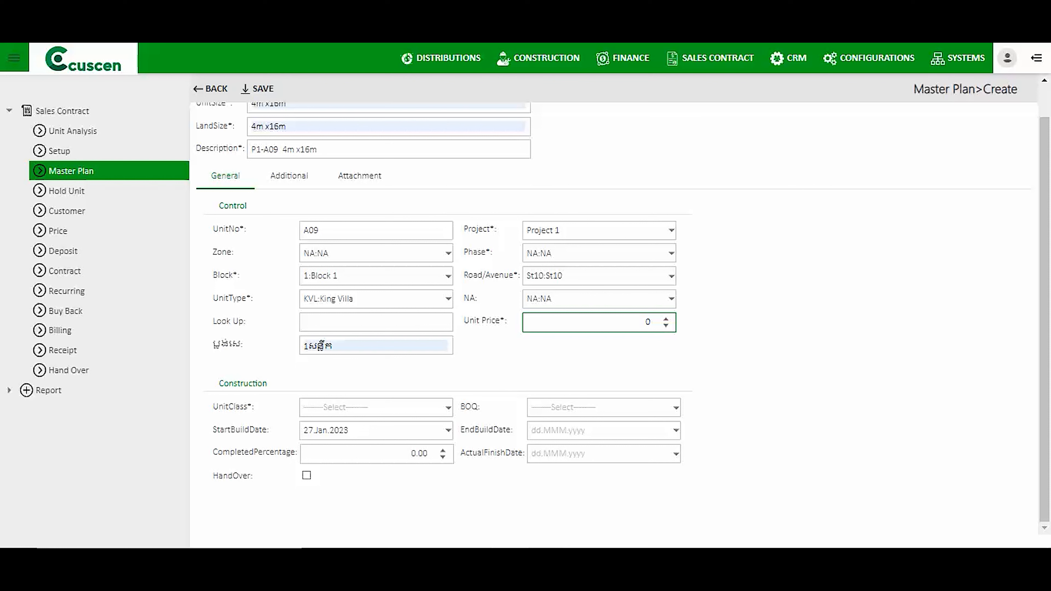
pyautogui.write('120,000')
pyautogui.press('Tab')
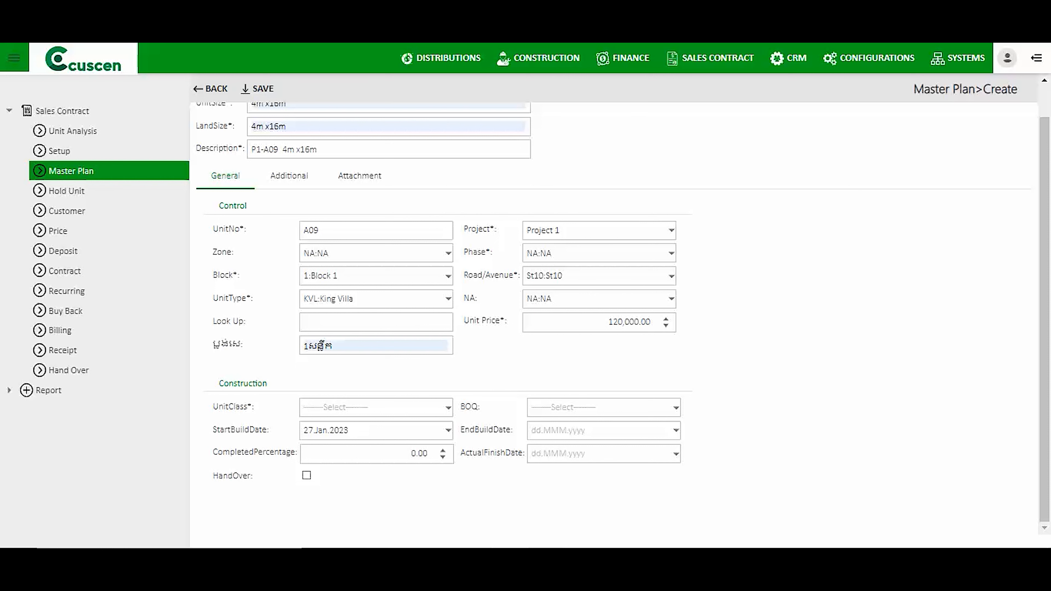
# Choose KVL as the unit class and switch to the unit's Additional information.
pyautogui.click(449, 408)
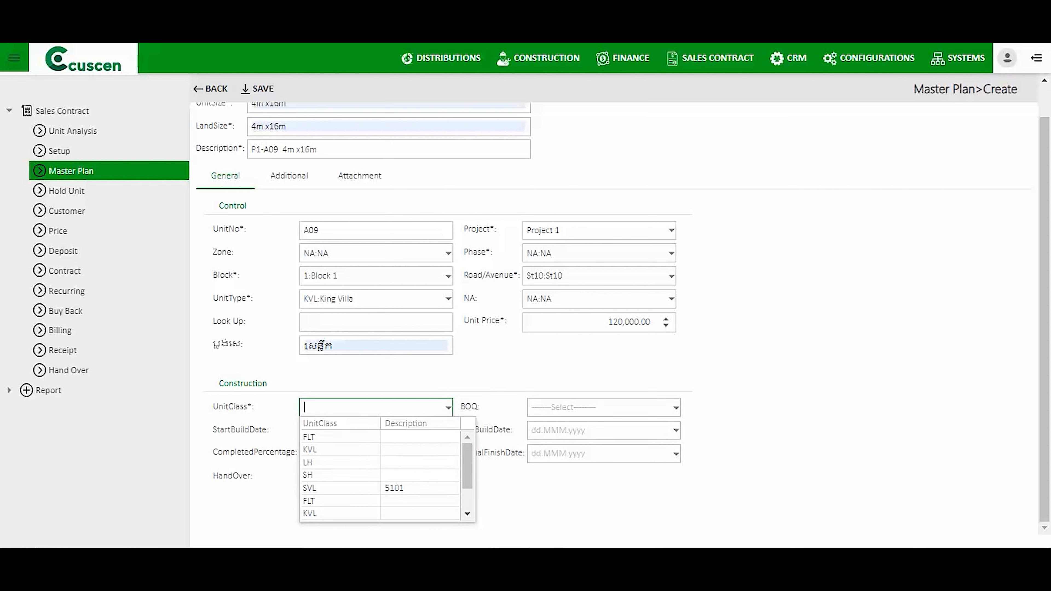
pyautogui.click(331, 450)
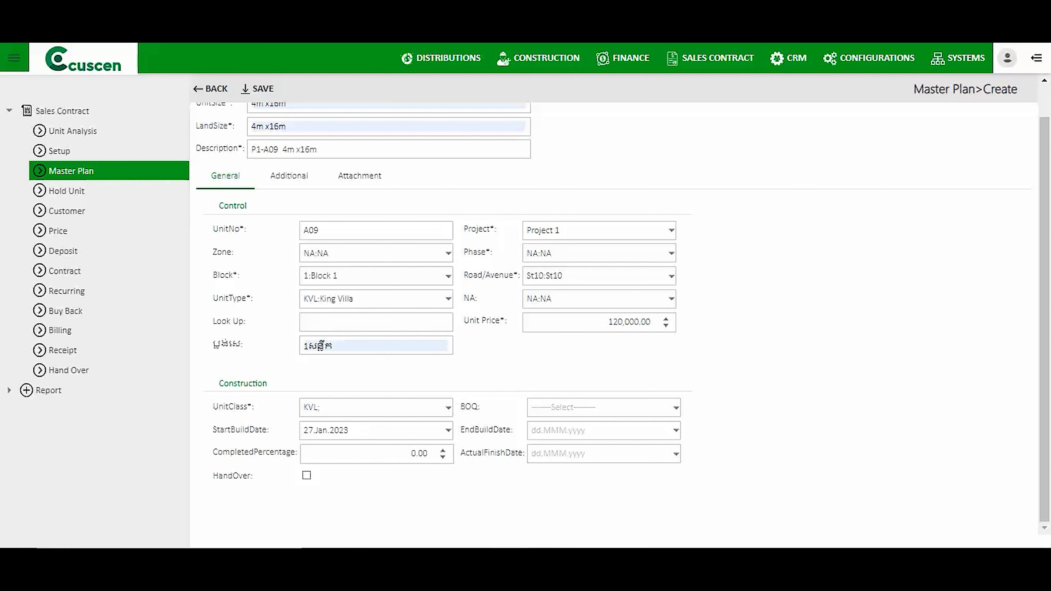
pyautogui.scroll(1, 612, 311)
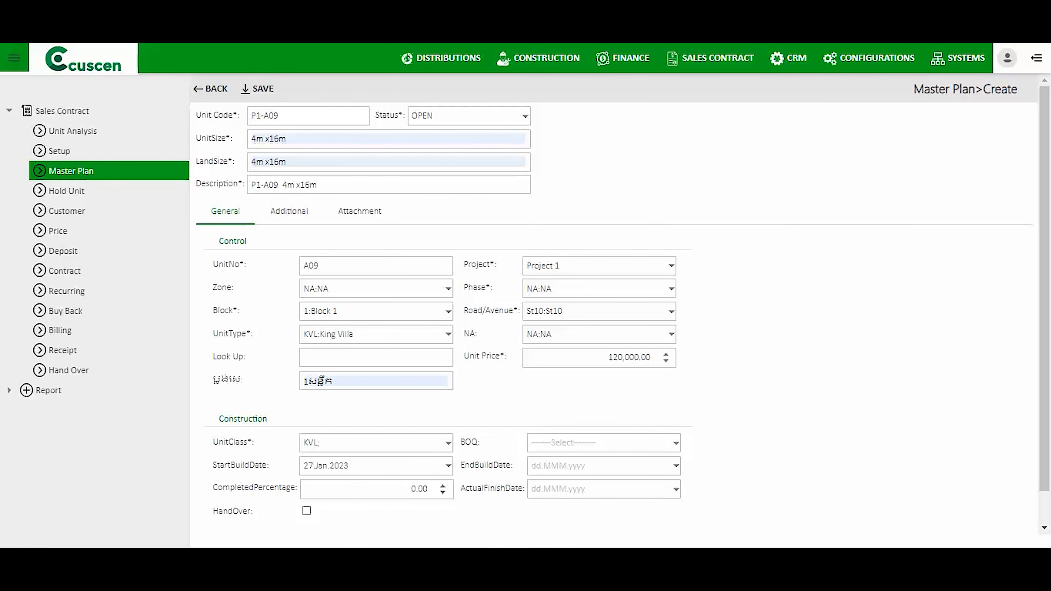
pyautogui.click(289, 211)
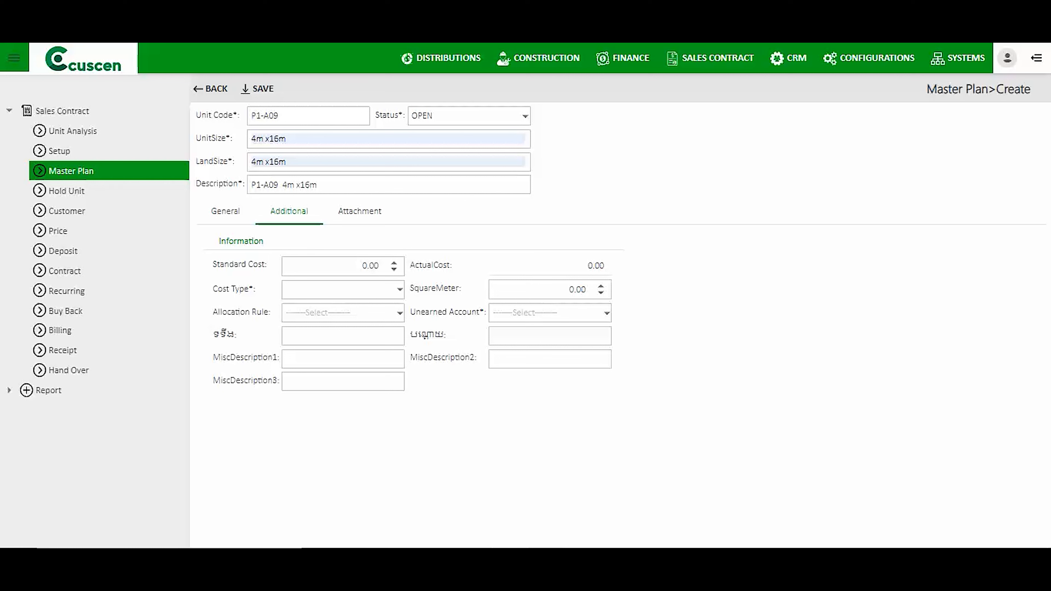
# Choose 29110 Unearned Revenue as the unit's unearned account.
pyautogui.moveTo(410, 313); pyautogui.dragTo(484, 313)
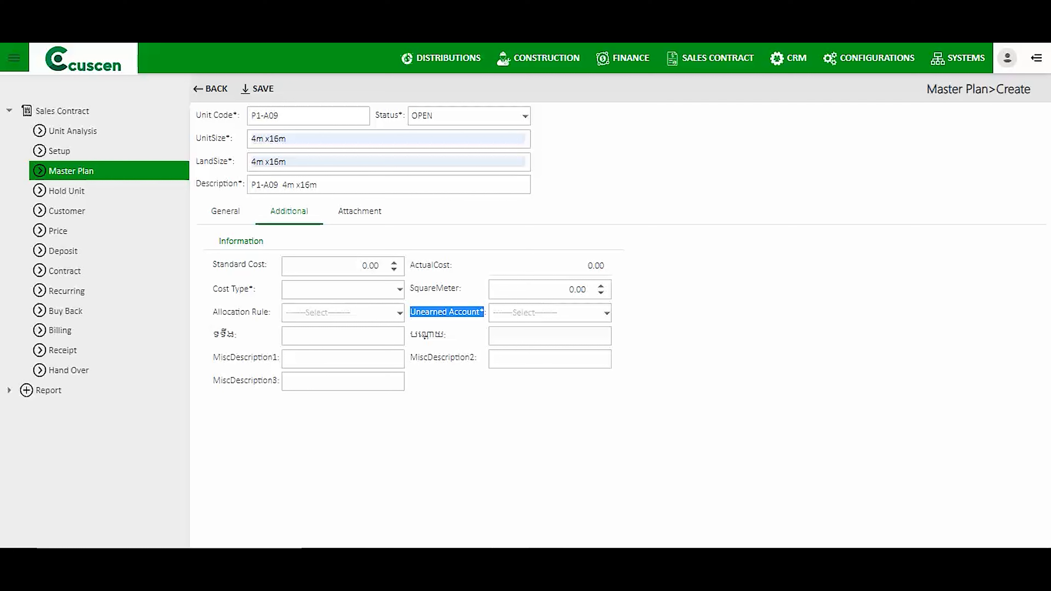
pyautogui.click(607, 313)
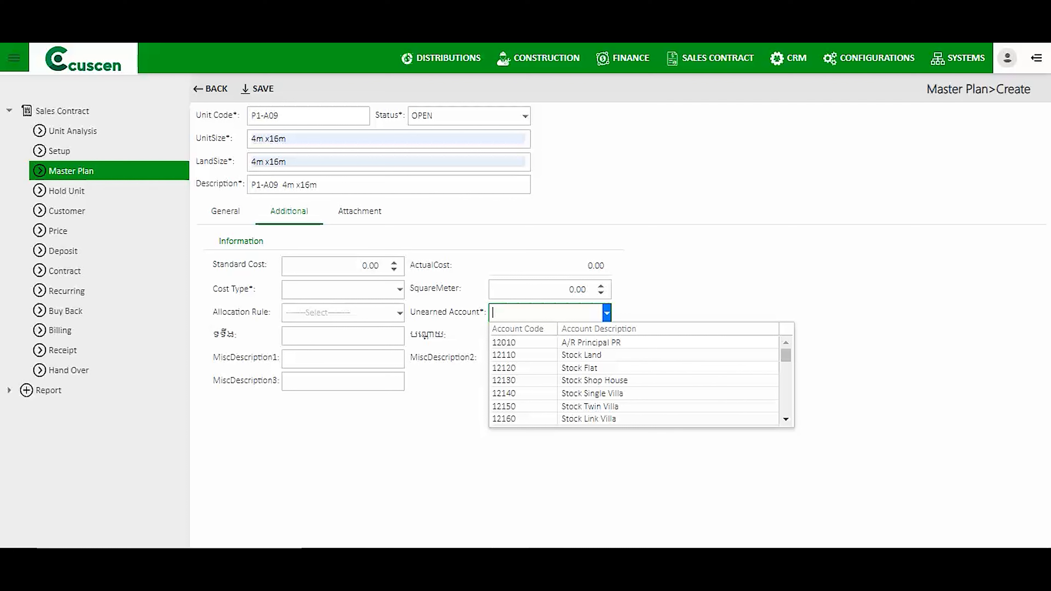
pyautogui.write('21010')
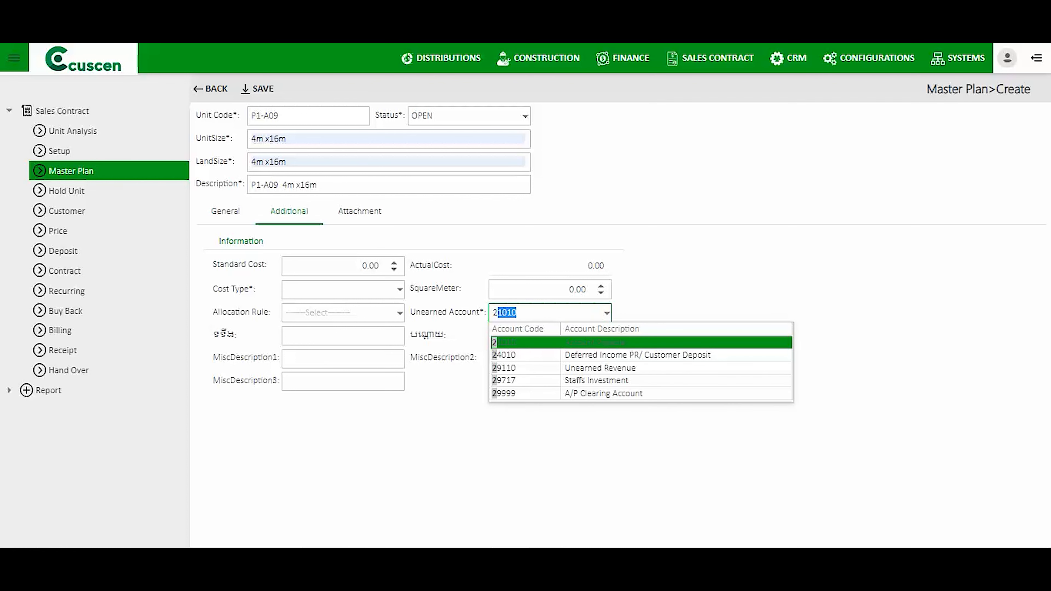
pyautogui.click(600, 368)
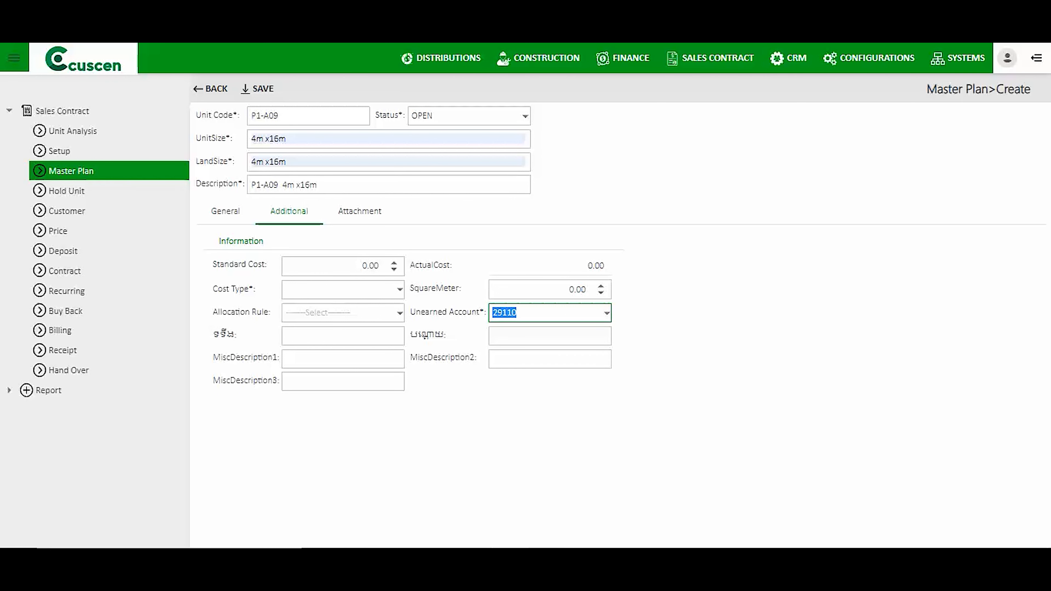
pyautogui.click(400, 289)
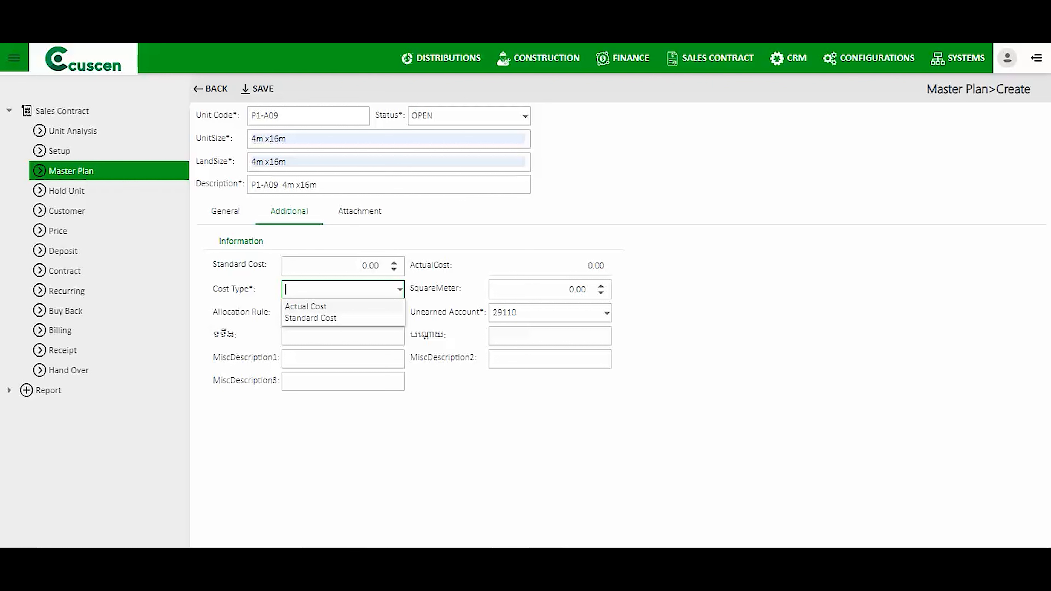
# Set the unit's cost type to Standard Cost.
pyautogui.moveTo(416, 265); pyautogui.dragTo(452, 266)
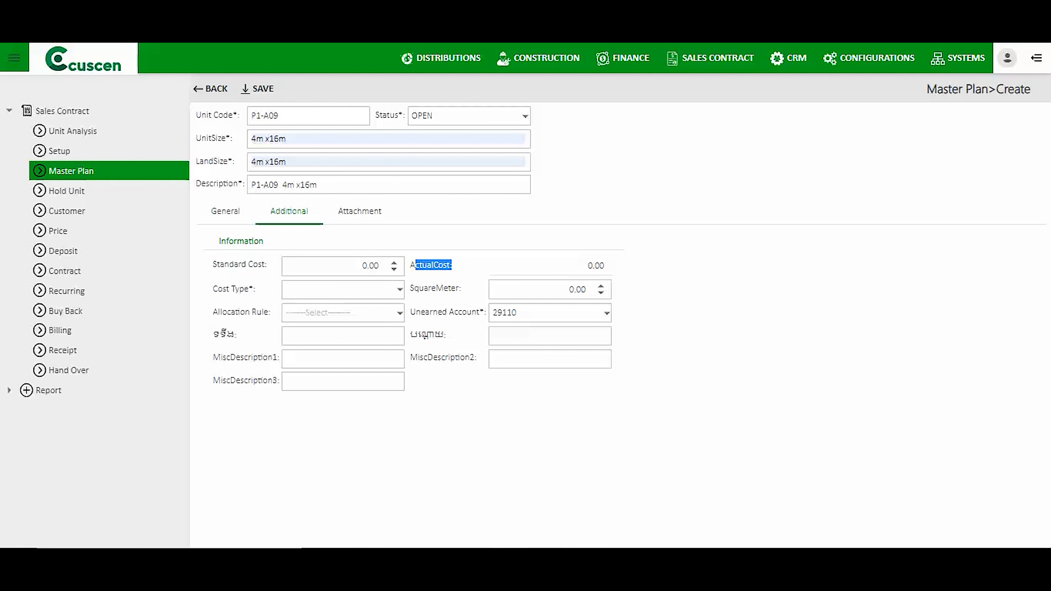
pyautogui.click(400, 289)
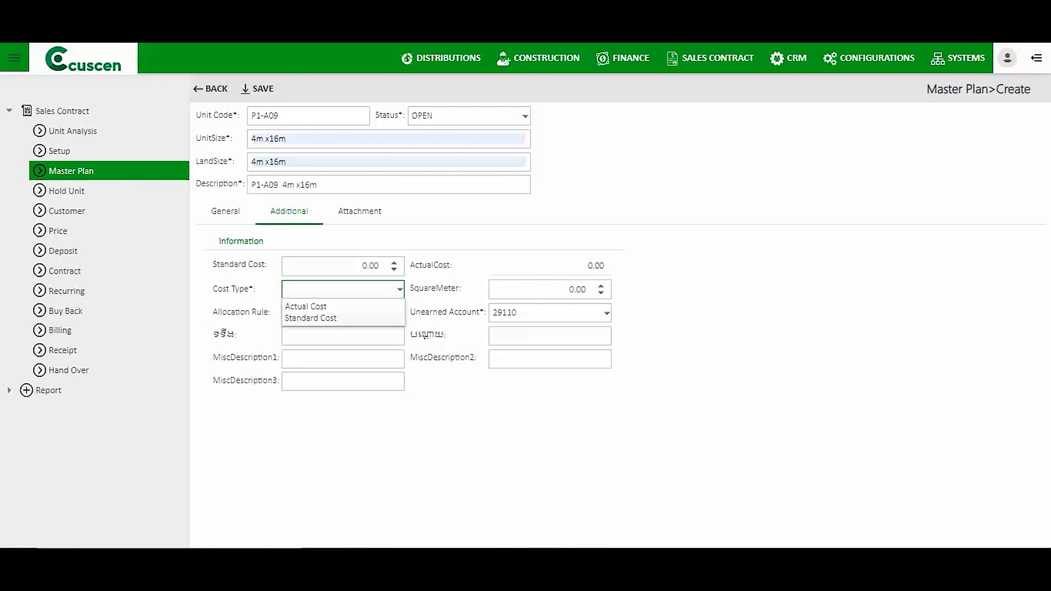
pyautogui.click(323, 319)
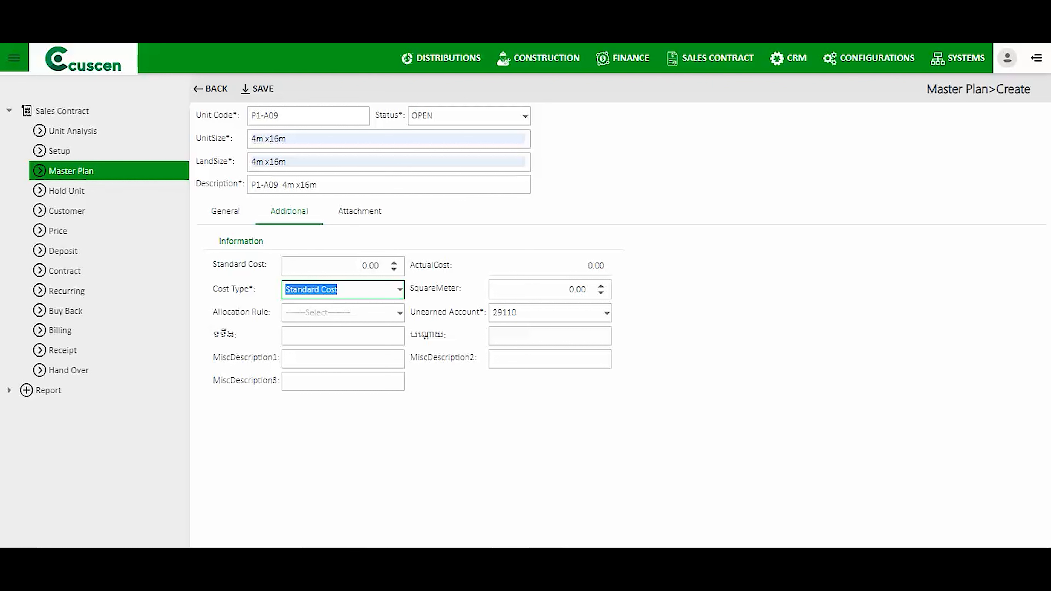
# Enter a standard cost of 50,000.00 and show the unit's attachment list.
pyautogui.click(374, 266)
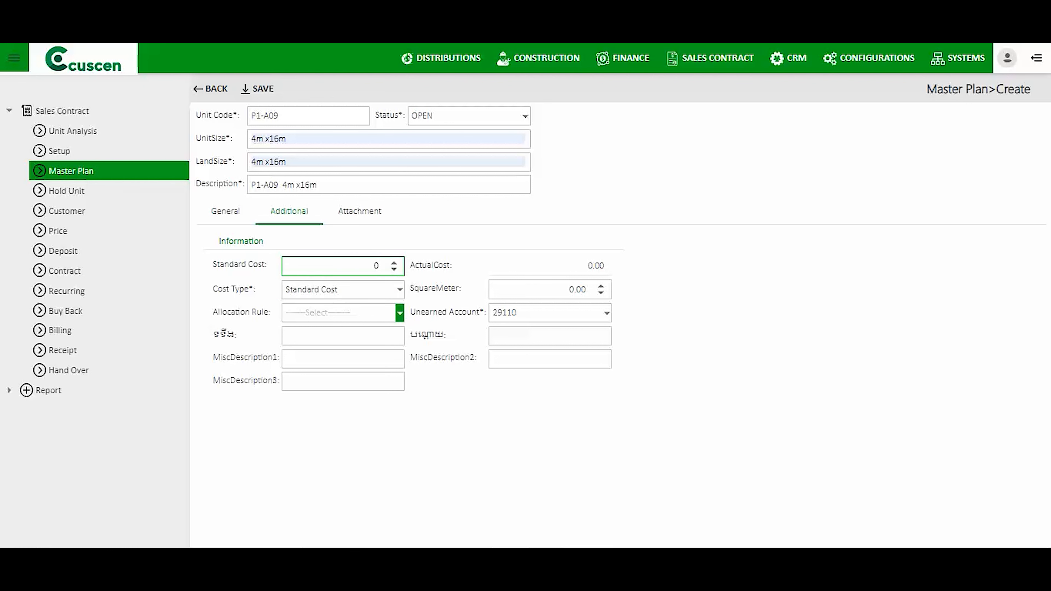
pyautogui.write('5000')
pyautogui.click(451, 419)
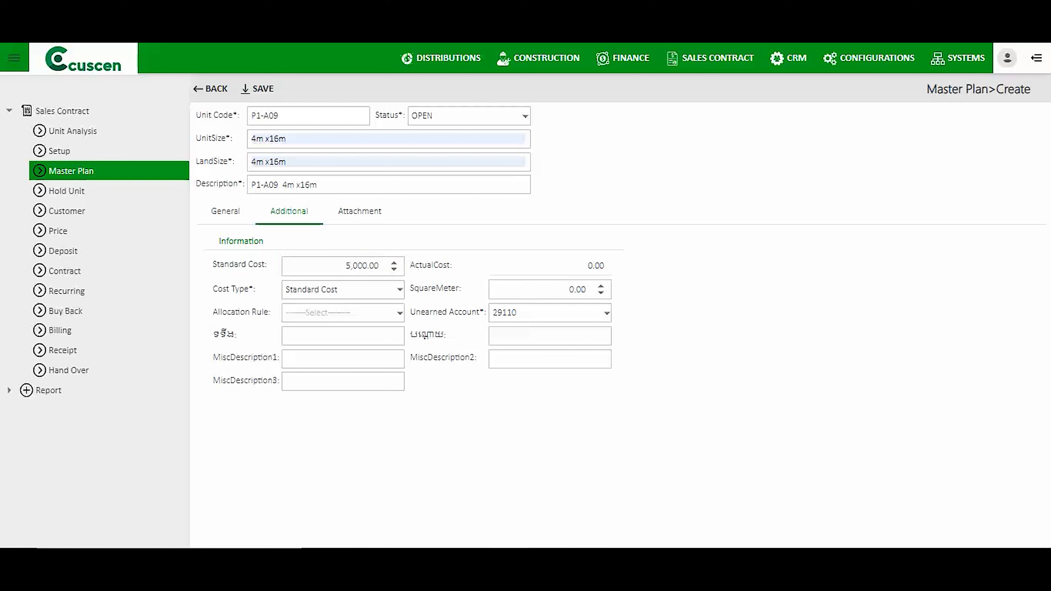
pyautogui.click(360, 266)
pyautogui.click(374, 266)
pyautogui.write('0')
pyautogui.click(451, 418)
pyautogui.click(360, 212)
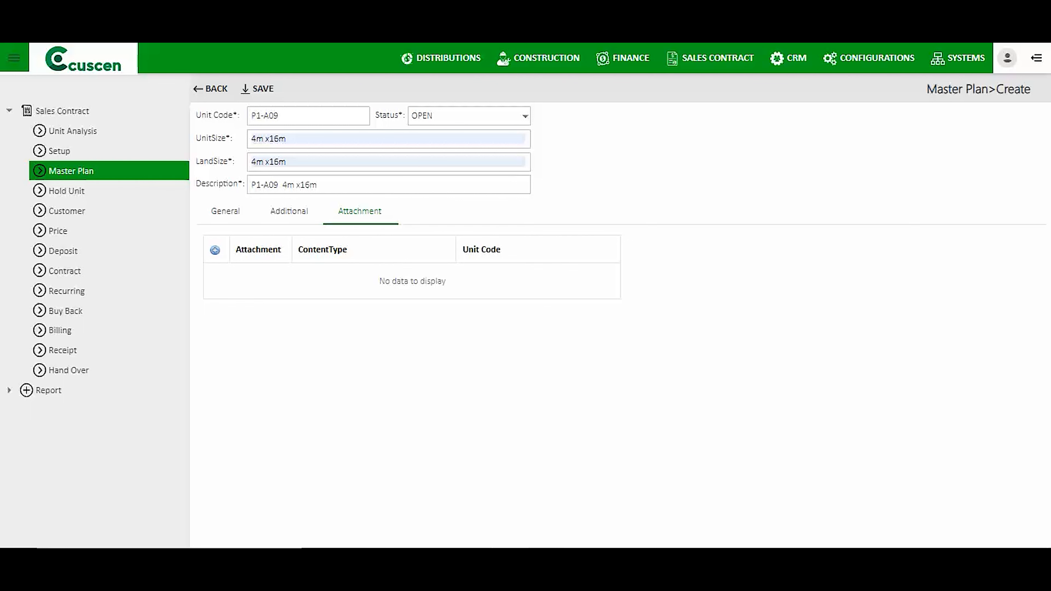
# Save unit P1-A09, return to the Master Plan list and go to the Import page.
pyautogui.click(225, 212)
pyautogui.click(263, 89)
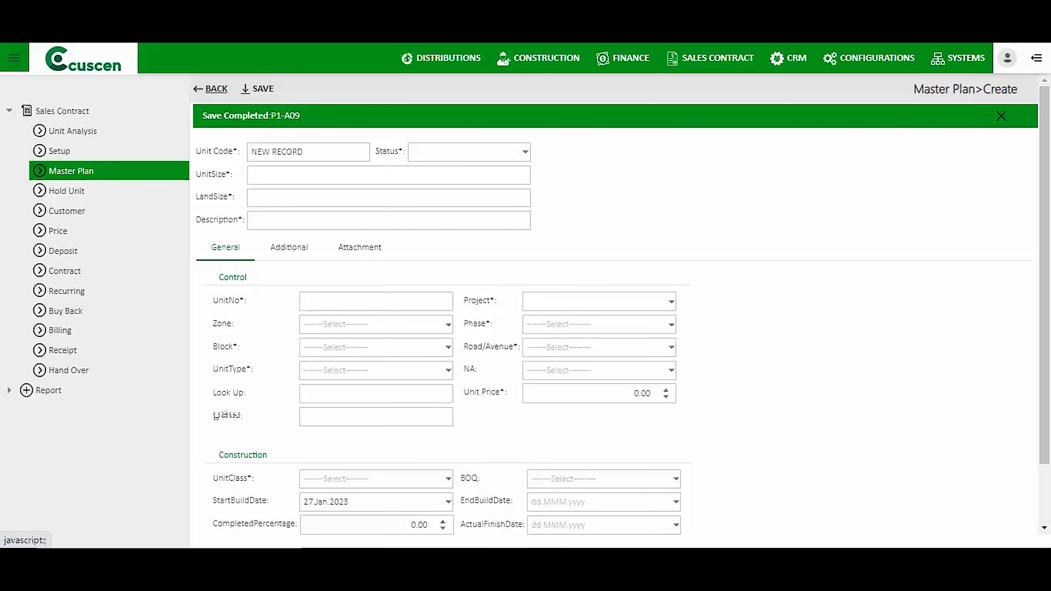
pyautogui.click(216, 89)
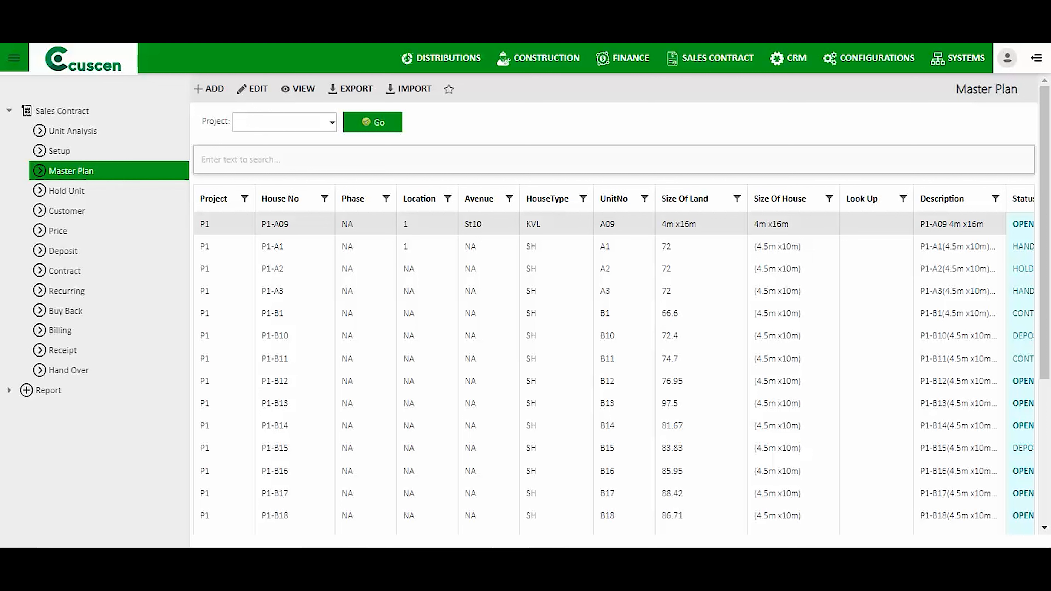
pyautogui.click(414, 89)
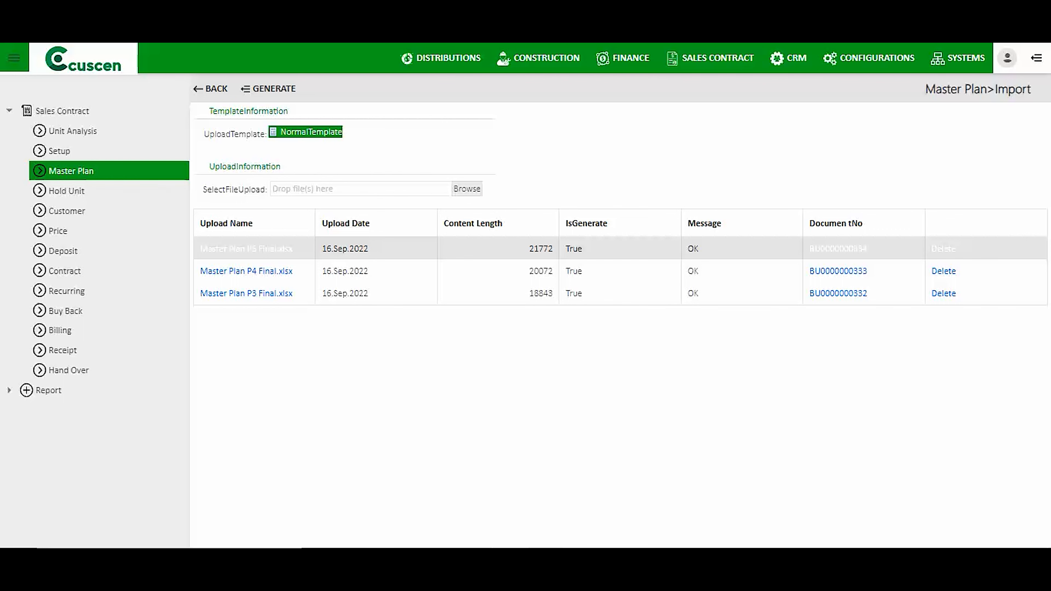
# Attempt to upload PR Non_Stock Offce Supplies import.xlsx, note the already-uploaded error, and return to the unit list.
pyautogui.click(467, 189)
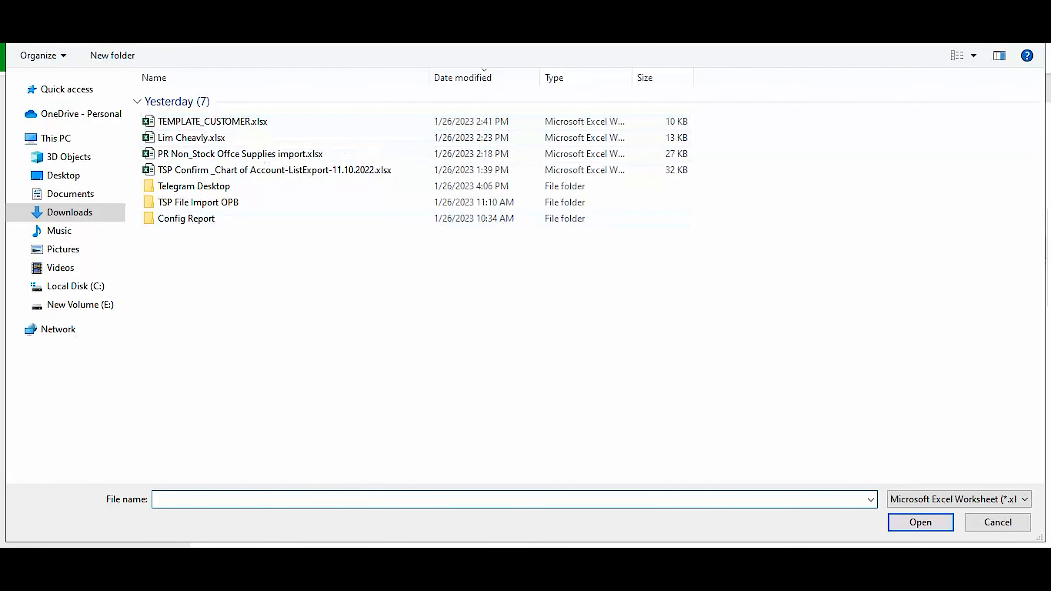
pyautogui.click(998, 522)
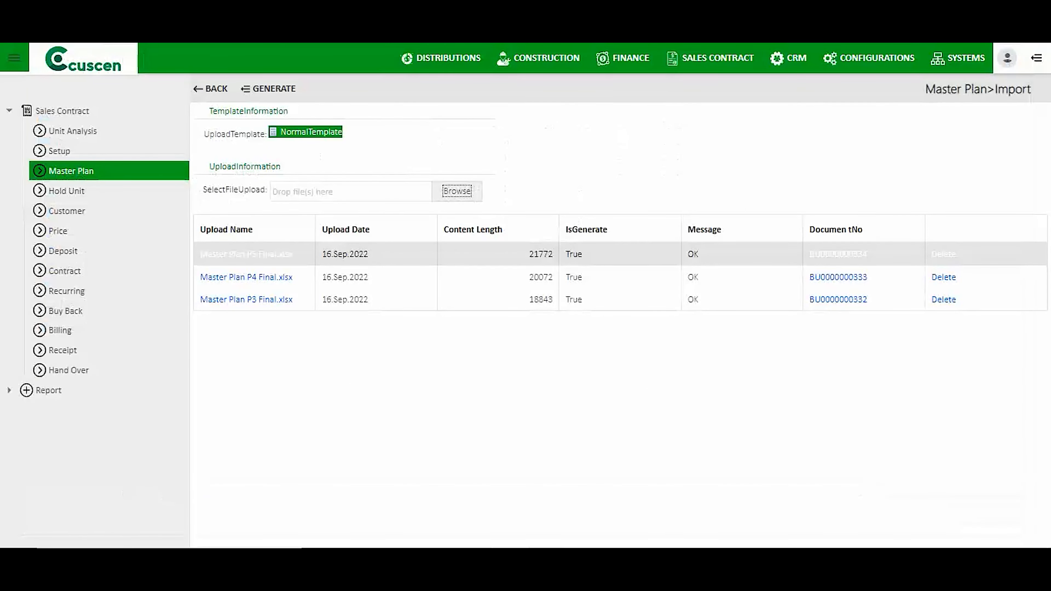
pyautogui.click(457, 191)
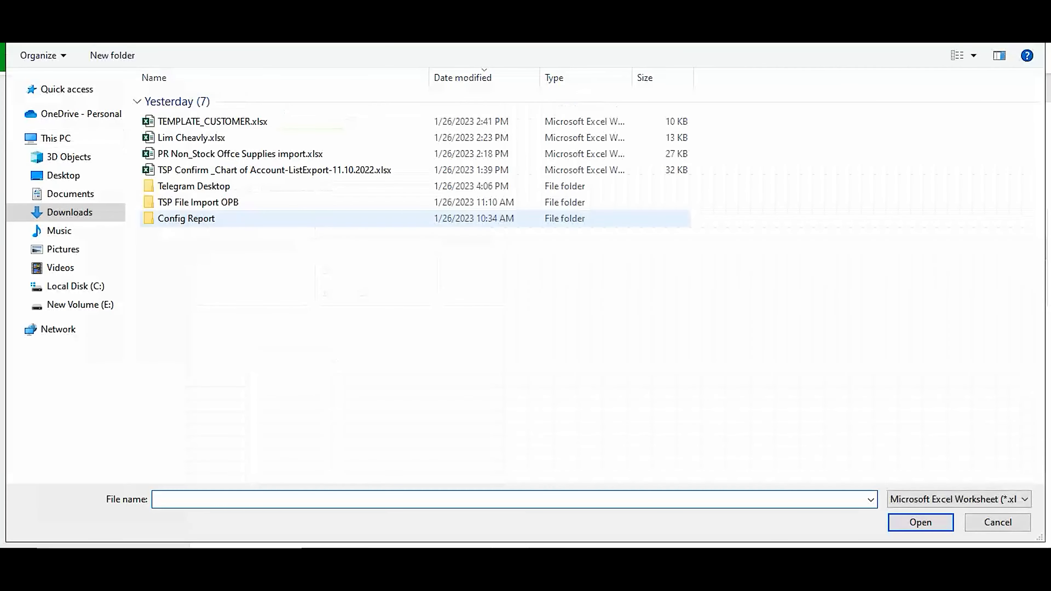
pyautogui.doubleClick(240, 154)
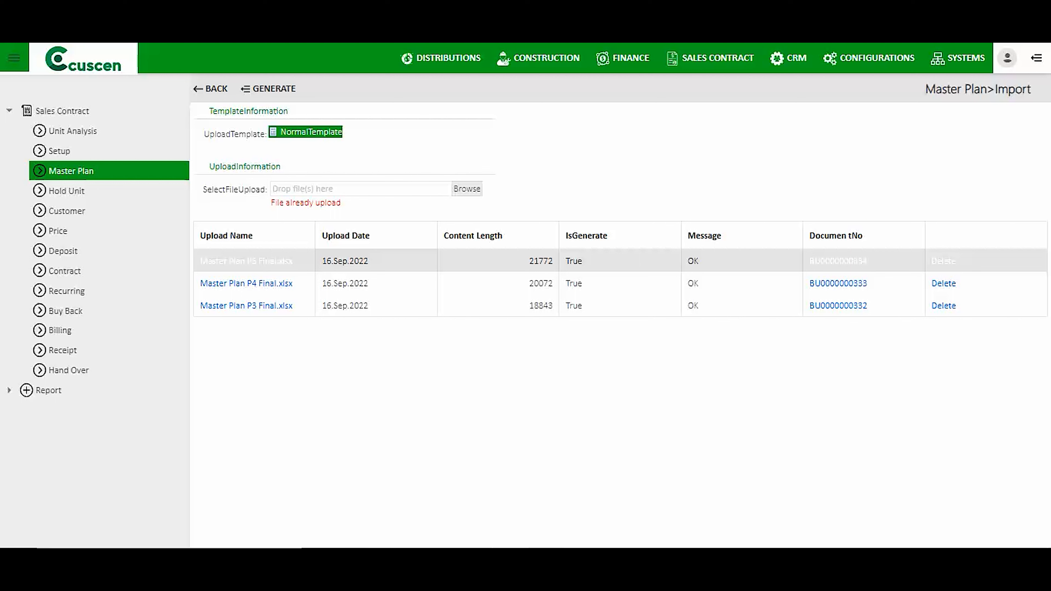
pyautogui.moveTo(343, 203); pyautogui.dragTo(269, 199)
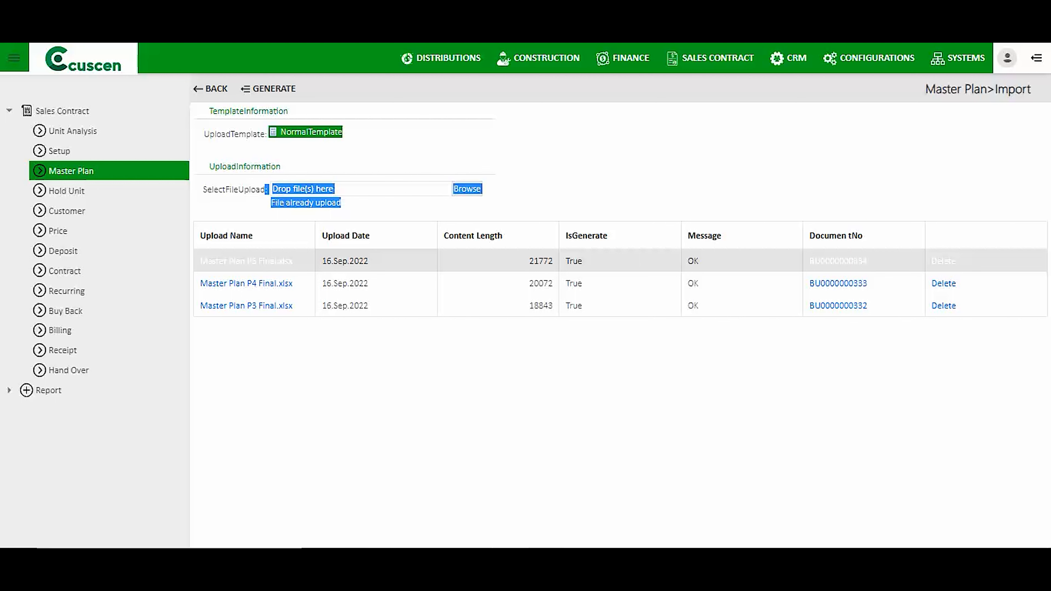
pyautogui.click(270, 206)
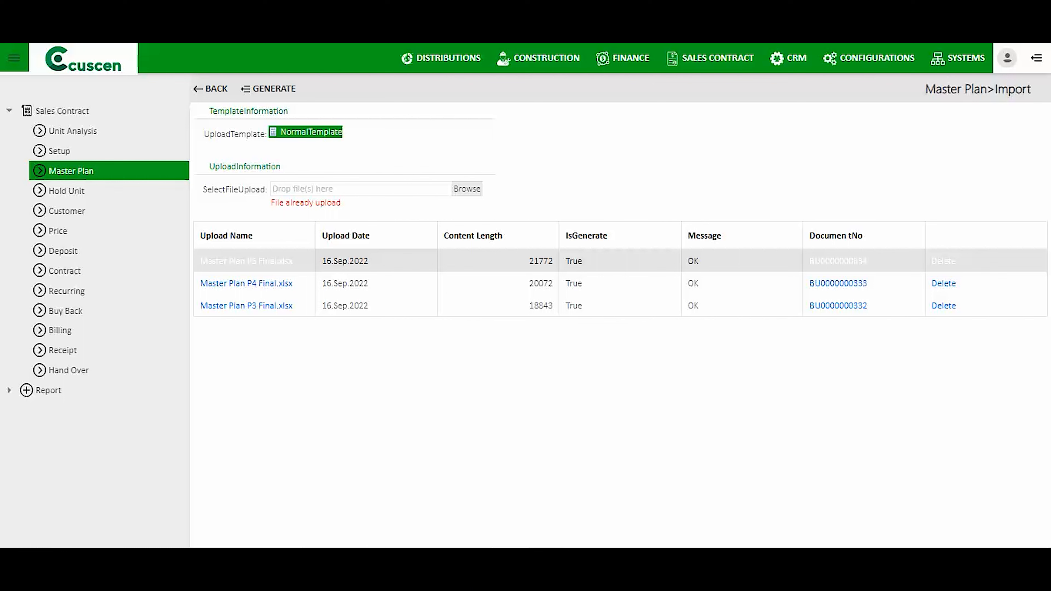
pyautogui.click(216, 89)
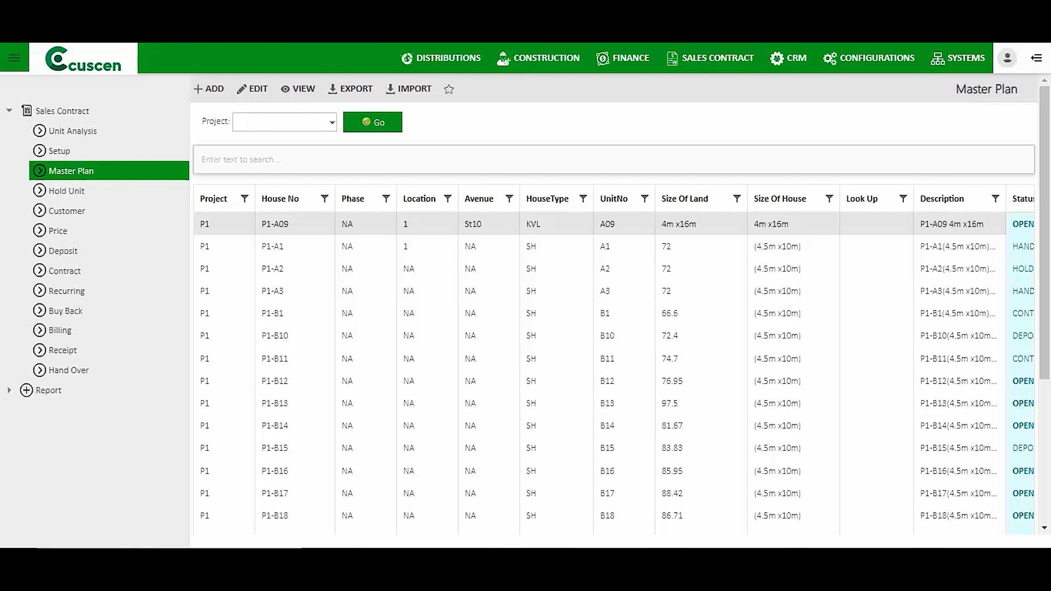
# Go to the Hold Unit list from the Sales Contract sidebar.
pyautogui.click(67, 191)
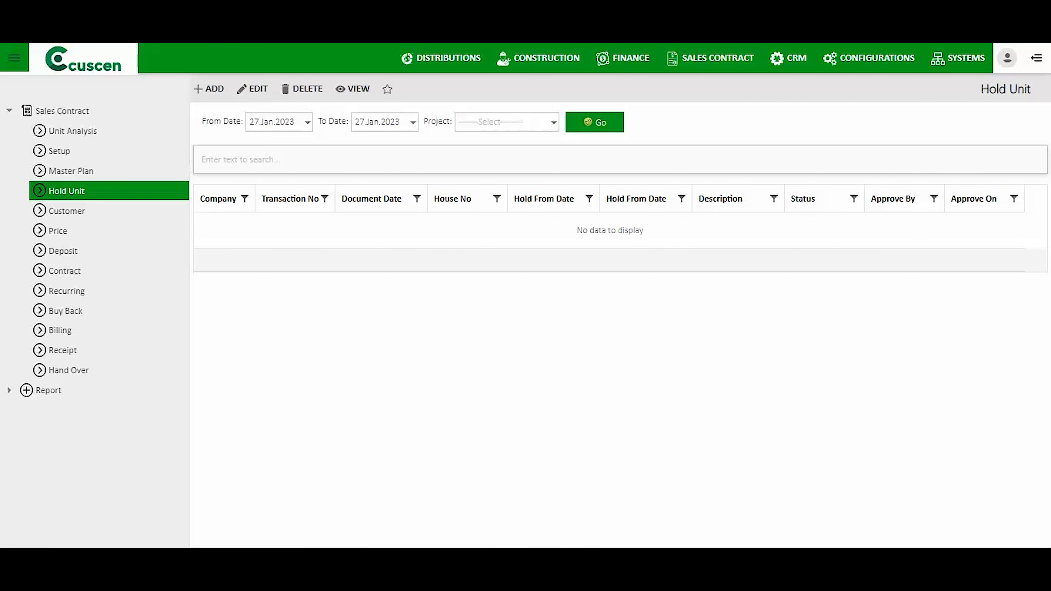
# List holds dated from 01.Jan.2023 onward.
pyautogui.click(308, 122)
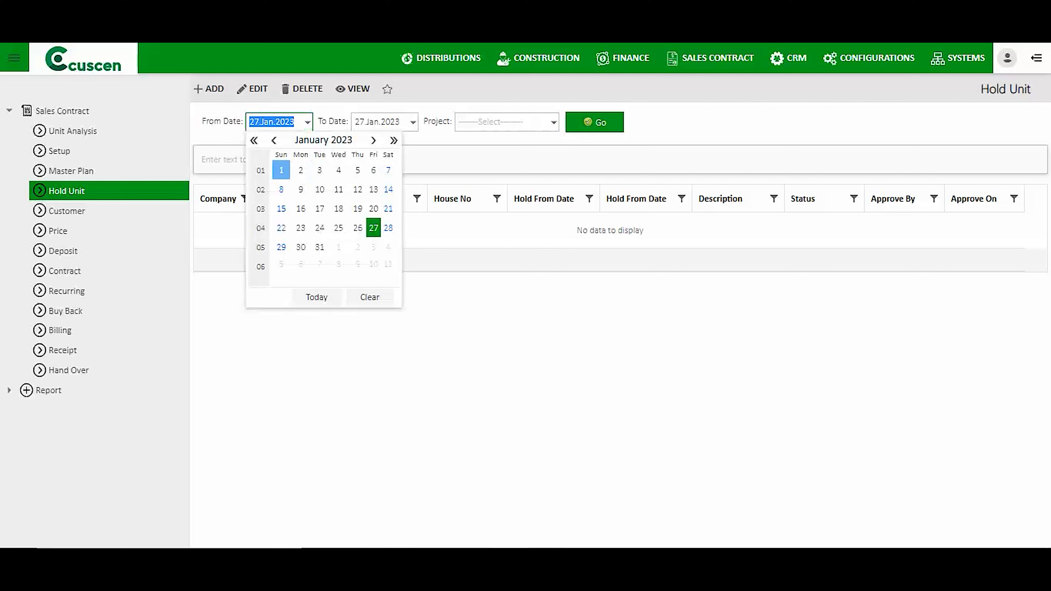
pyautogui.click(281, 170)
pyautogui.click(595, 122)
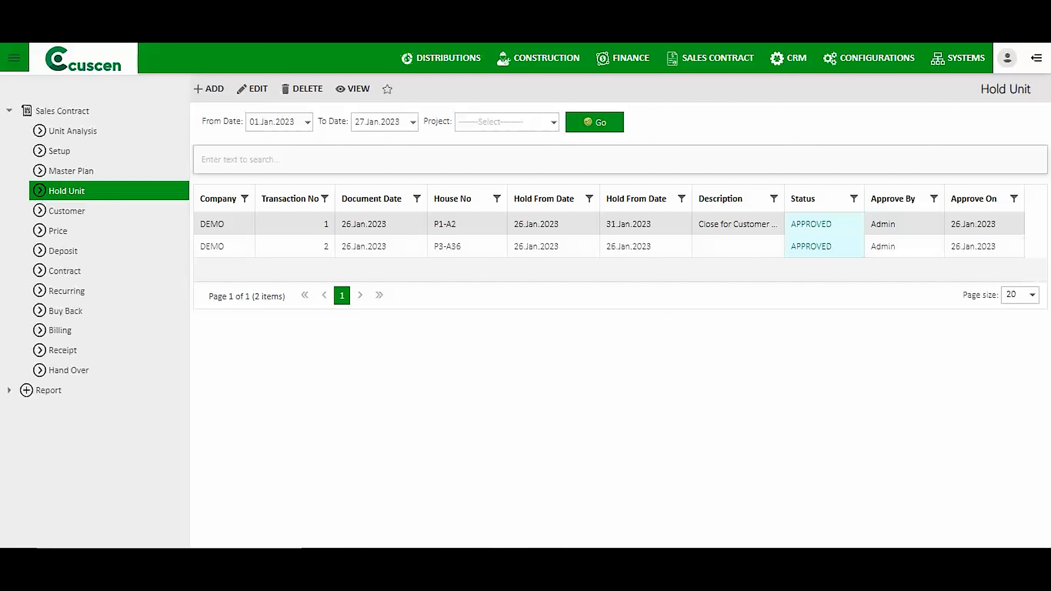
# Confirm unit P1-A2 shows HOLD in the Master Plan, then start a new Hold Unit record.
pyautogui.click(71, 171)
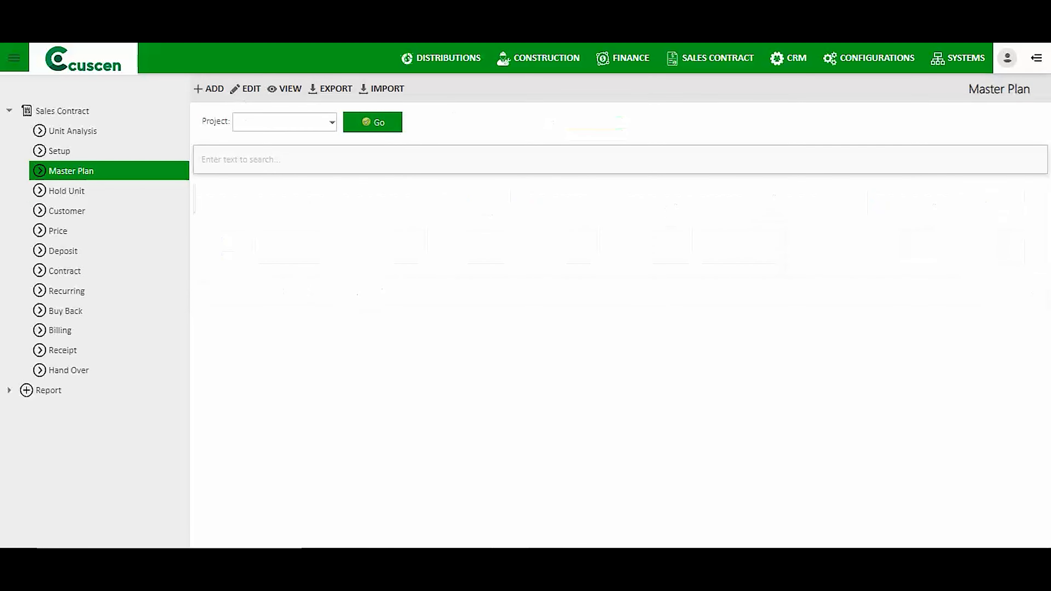
pyautogui.moveTo(1023, 199); pyautogui.dragTo(596, 201)
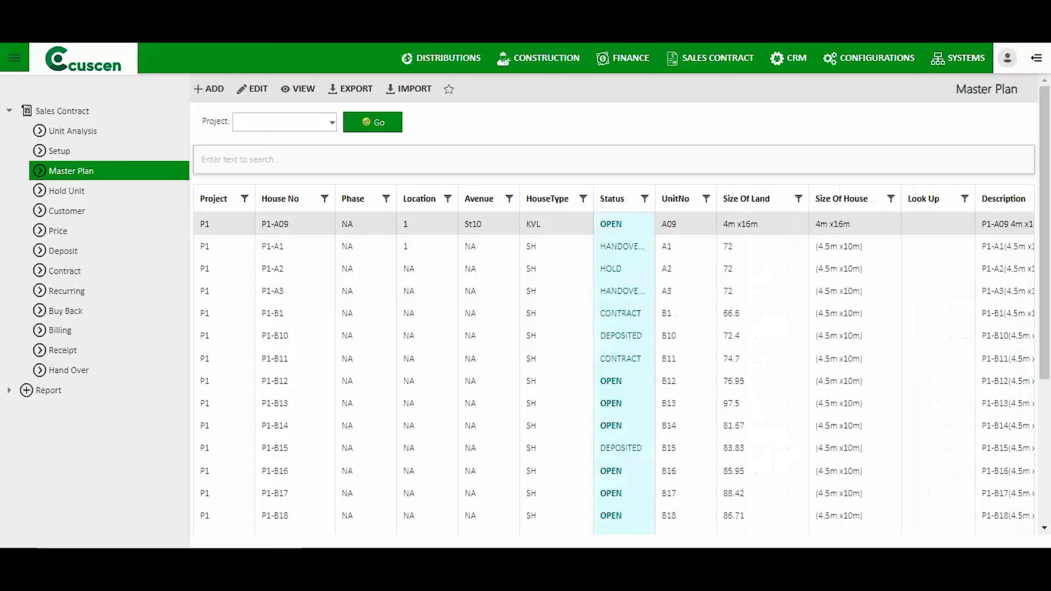
pyautogui.doubleClick(611, 269)
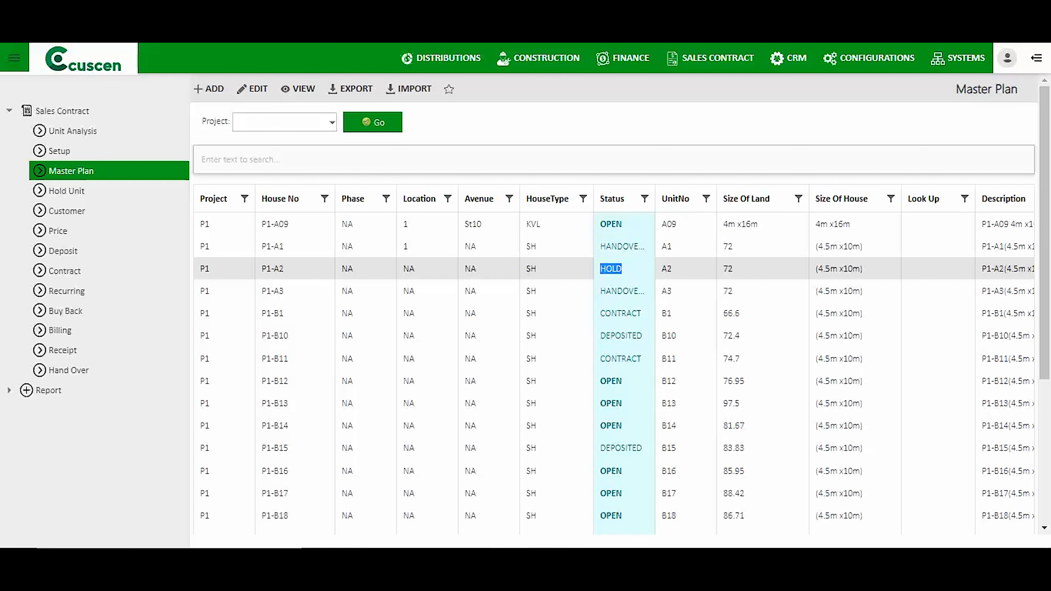
pyautogui.click(66, 190)
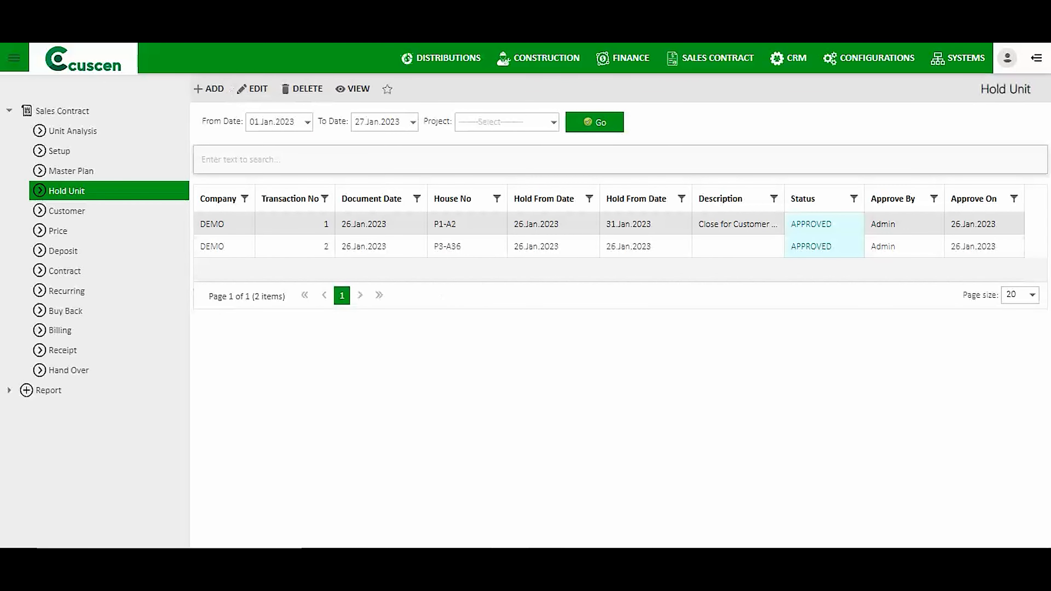
pyautogui.click(209, 89)
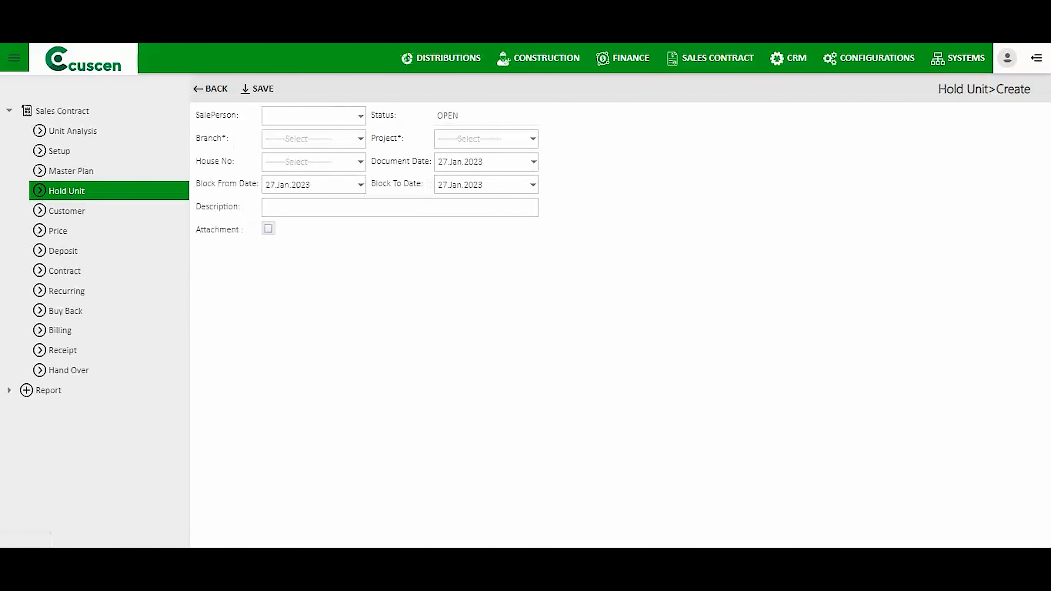
# Set the salesperson to staff 0003 and the branch to DEMO.
pyautogui.click(361, 116)
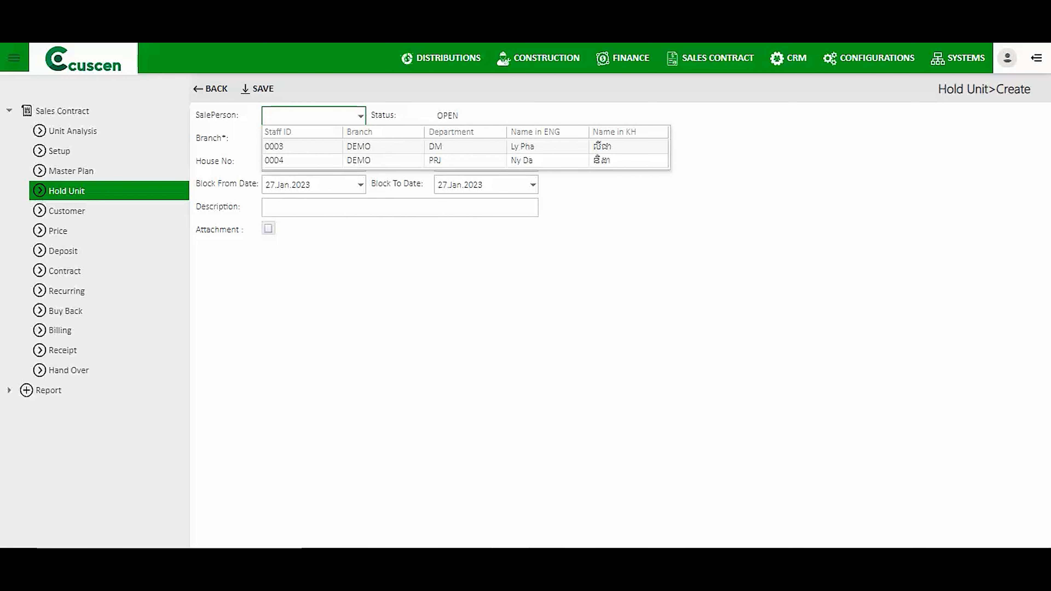
pyautogui.press('Return')
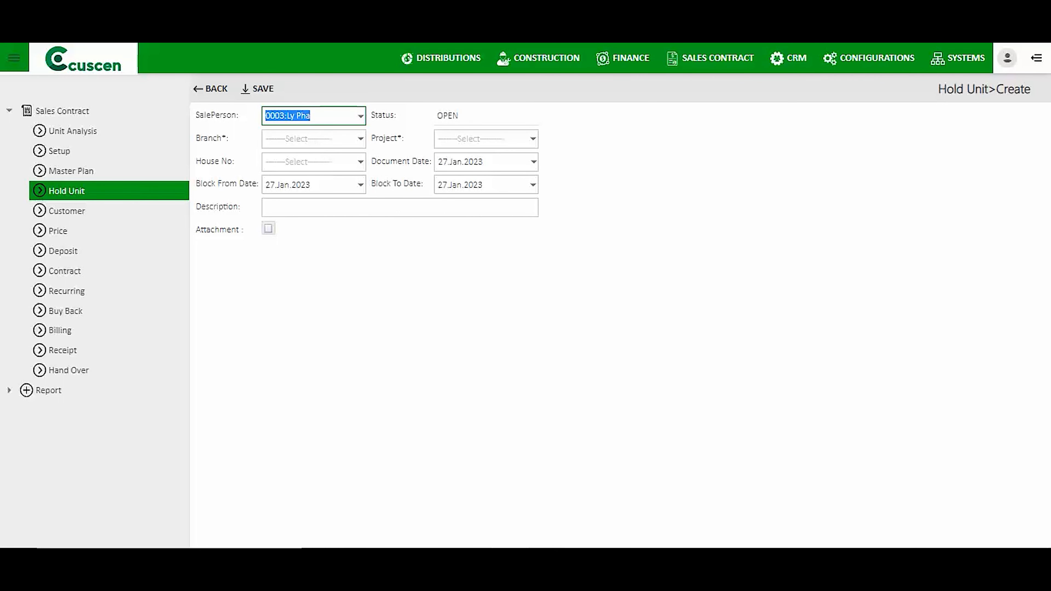
pyautogui.click(361, 139)
pyautogui.press('Return')
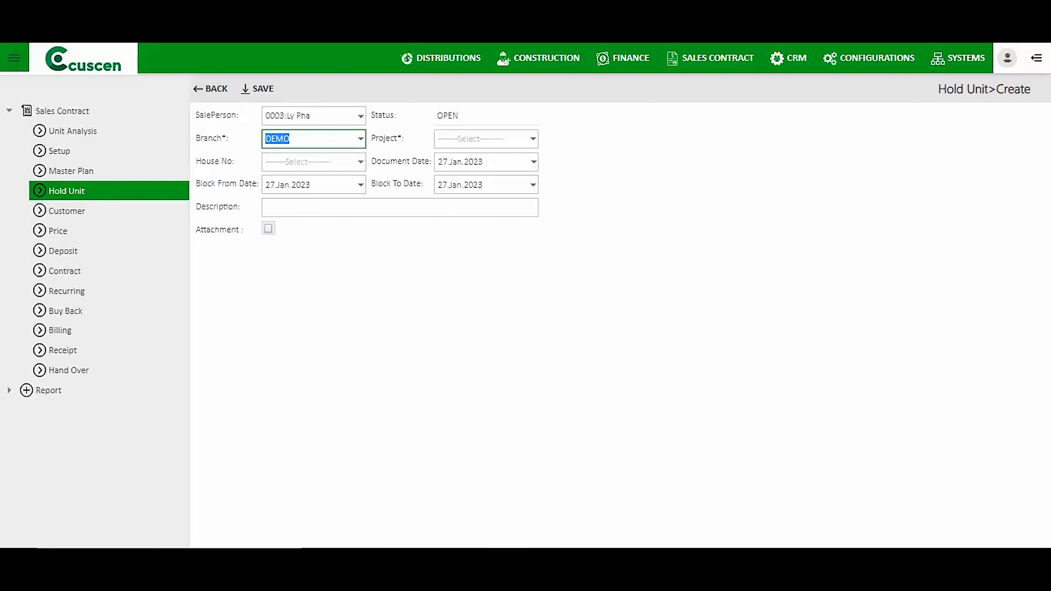
pyautogui.press('Tab')
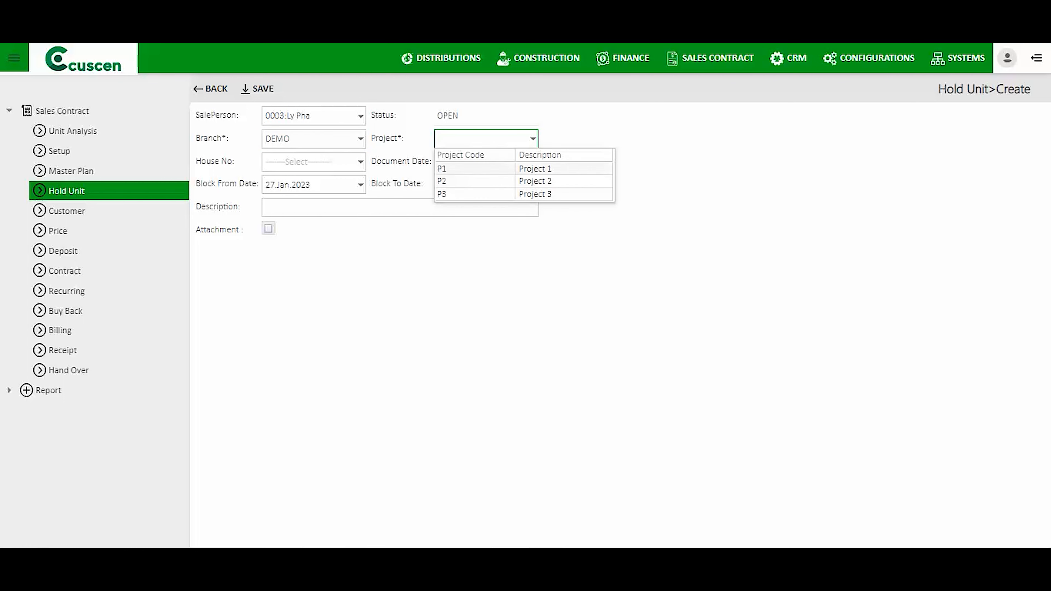
# Select Project 2 and house P2-B23 for the hold.
pyautogui.press('Down')
pyautogui.press('Return')
pyautogui.press('Tab')
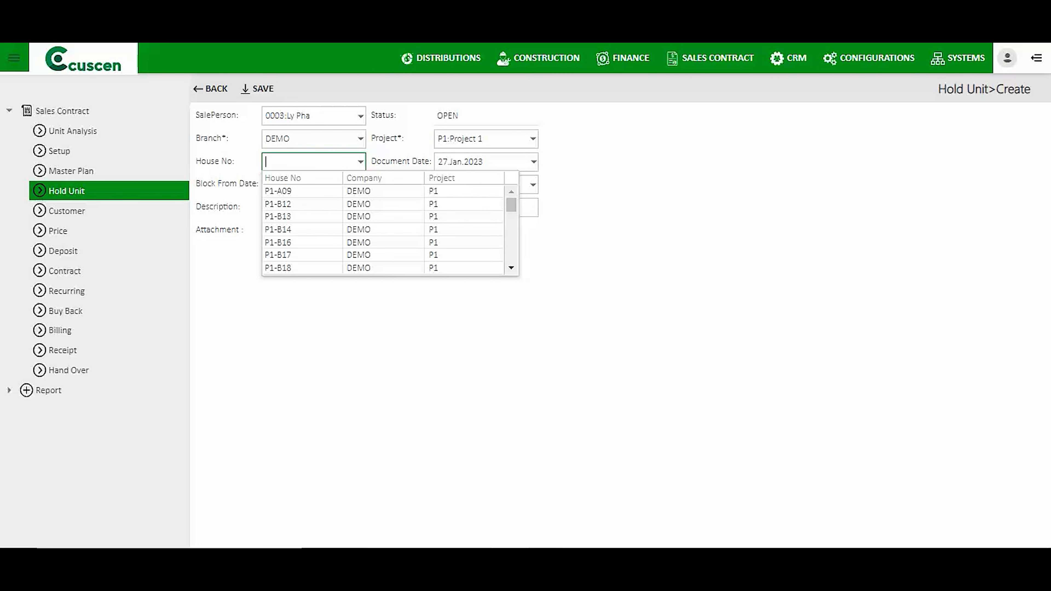
pyautogui.scroll(-6, 383, 228)
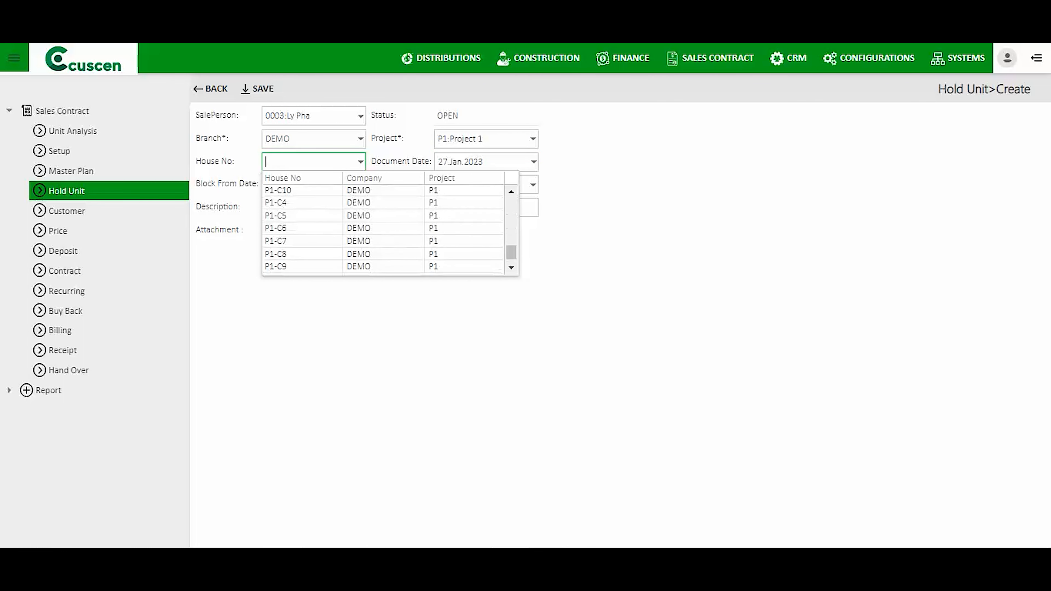
pyautogui.scroll(6, 383, 227)
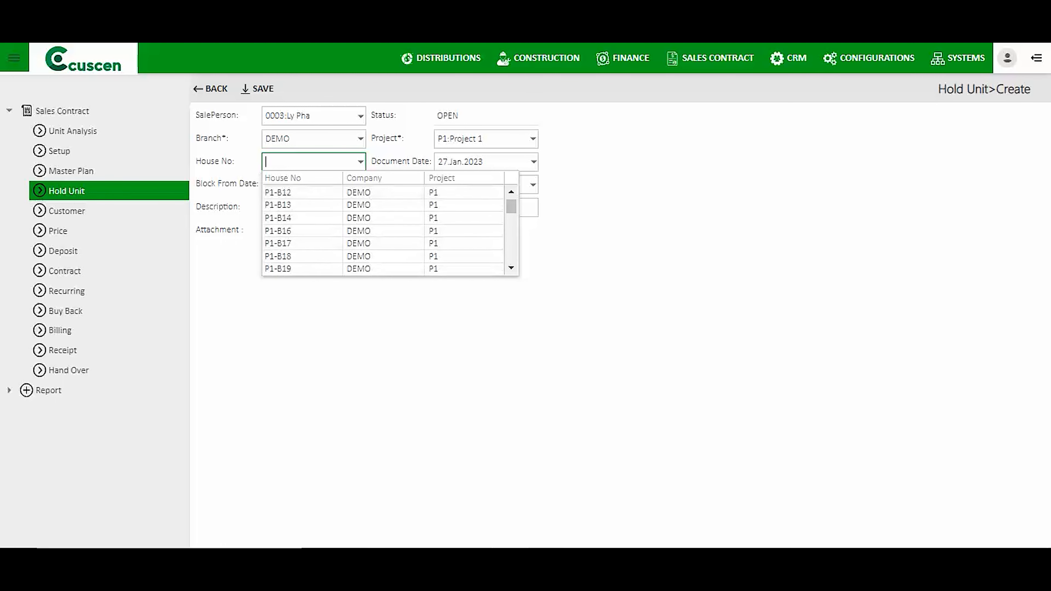
pyautogui.click(458, 139)
pyautogui.click(476, 182)
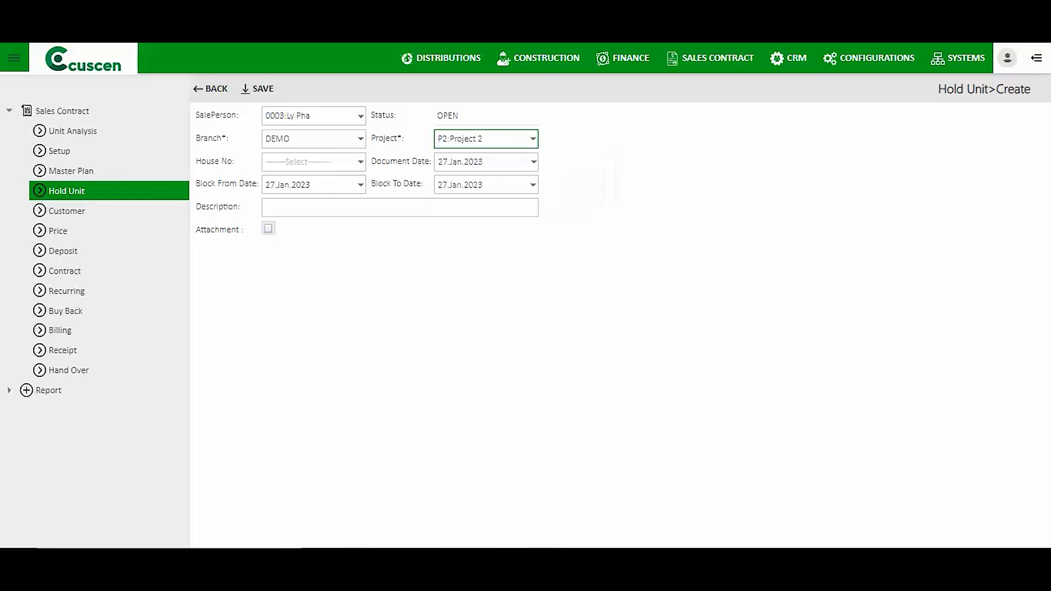
pyautogui.click(360, 162)
pyautogui.scroll(-4, 383, 230)
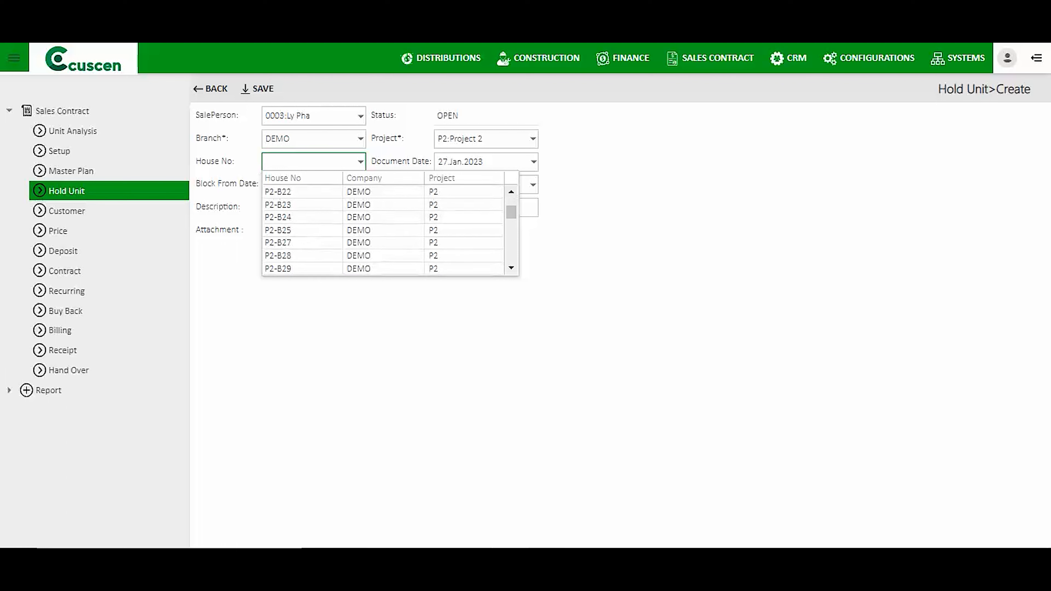
pyautogui.click(359, 205)
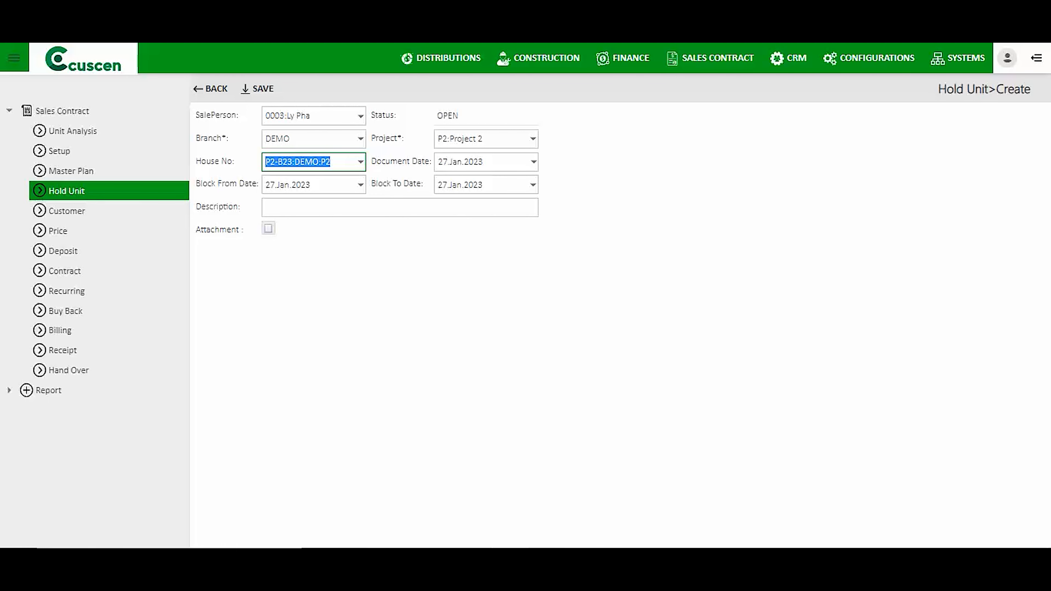
# Write the description 'Noted for Hold for Customer Name' followed by the customer's name.
pyautogui.click(358, 207)
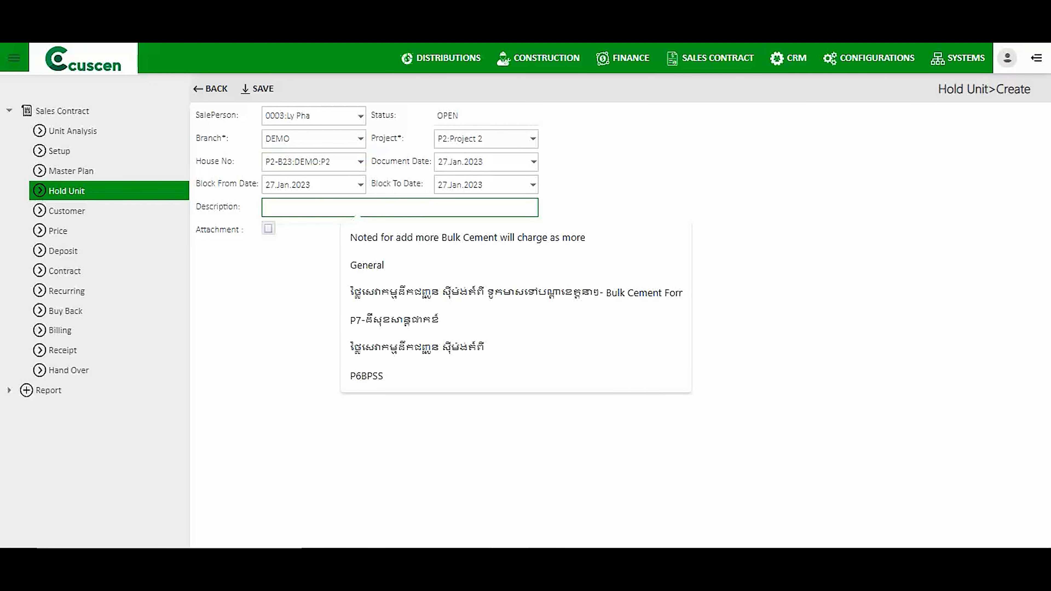
pyautogui.write('Note')
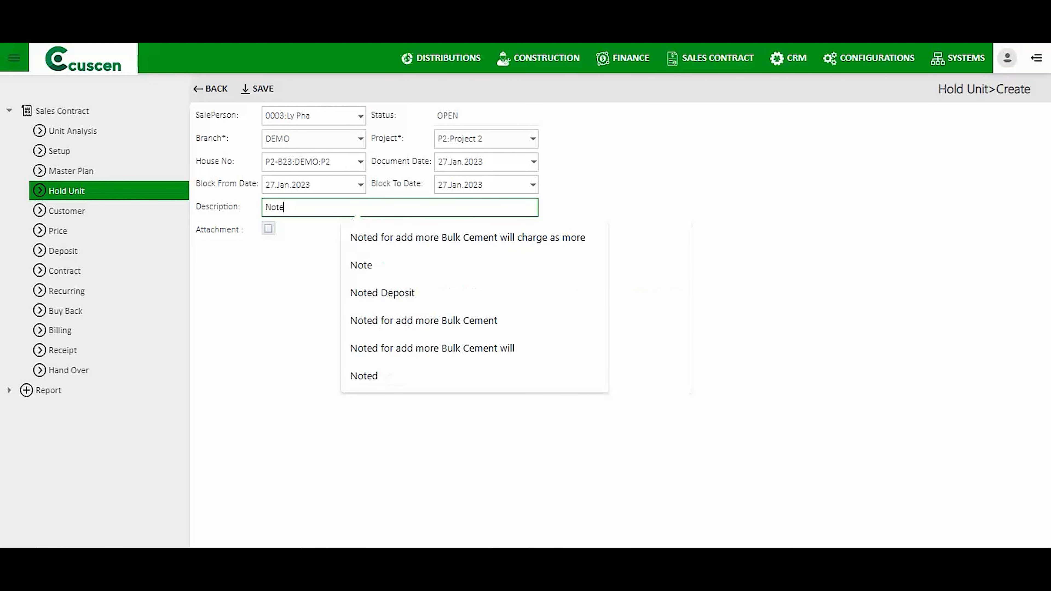
pyautogui.write('d for HOld c')
pyautogui.press('BackSpace')
pyautogui.press('BackSpace')
pyautogui.press('BackSpace')
pyautogui.press('BackSpace')
pyautogui.press('BackSpace')
pyautogui.write('old for')
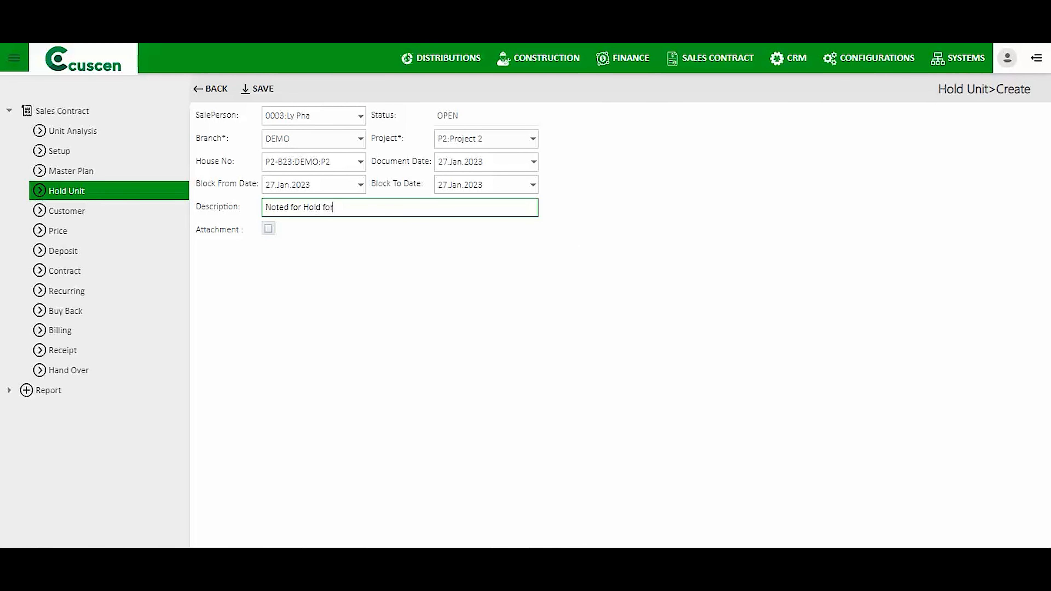
pyautogui.moveTo(201, 183); pyautogui.dragTo(240, 183)
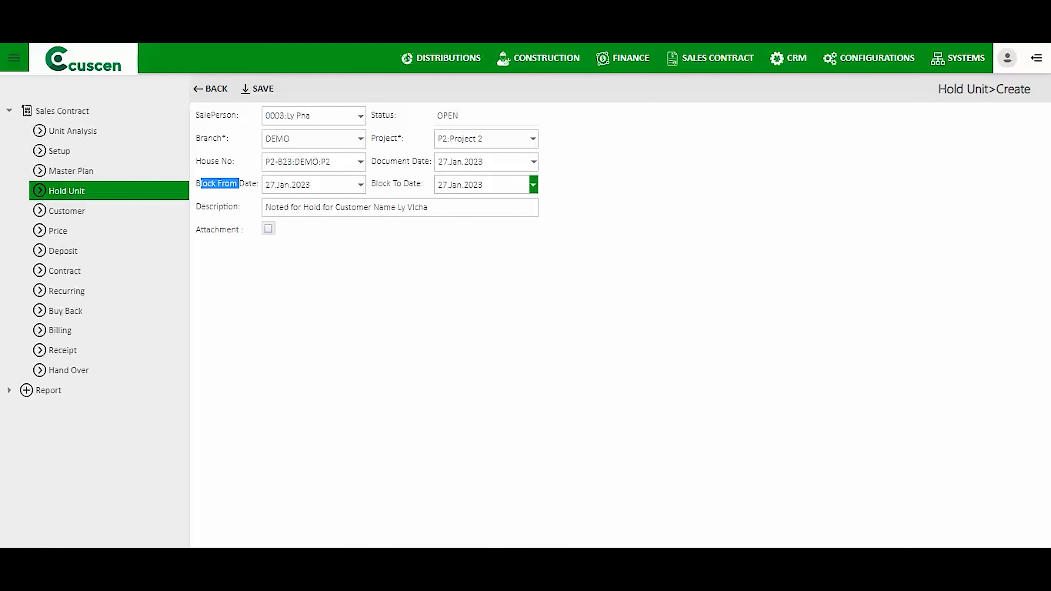
# Set the block-to date to 29 Jan 2023 and save the hold.
pyautogui.click(533, 185)
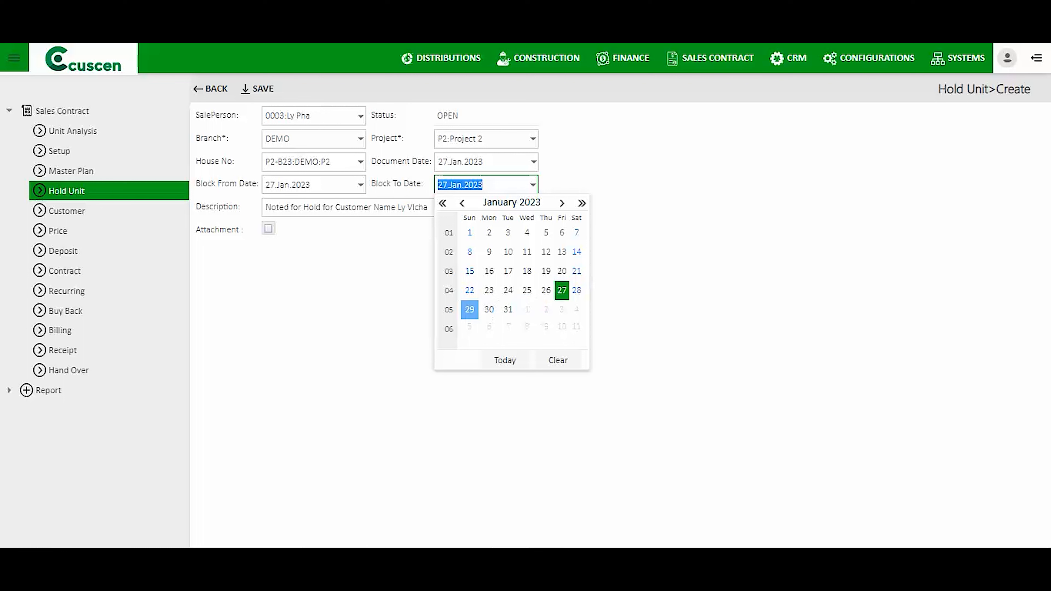
pyautogui.click(470, 310)
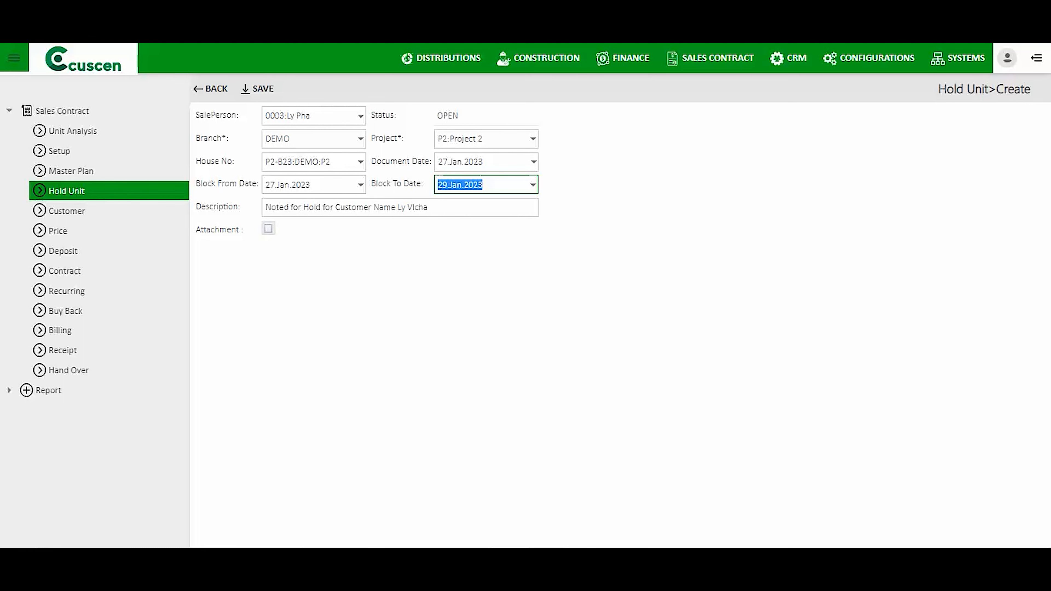
pyautogui.click(262, 89)
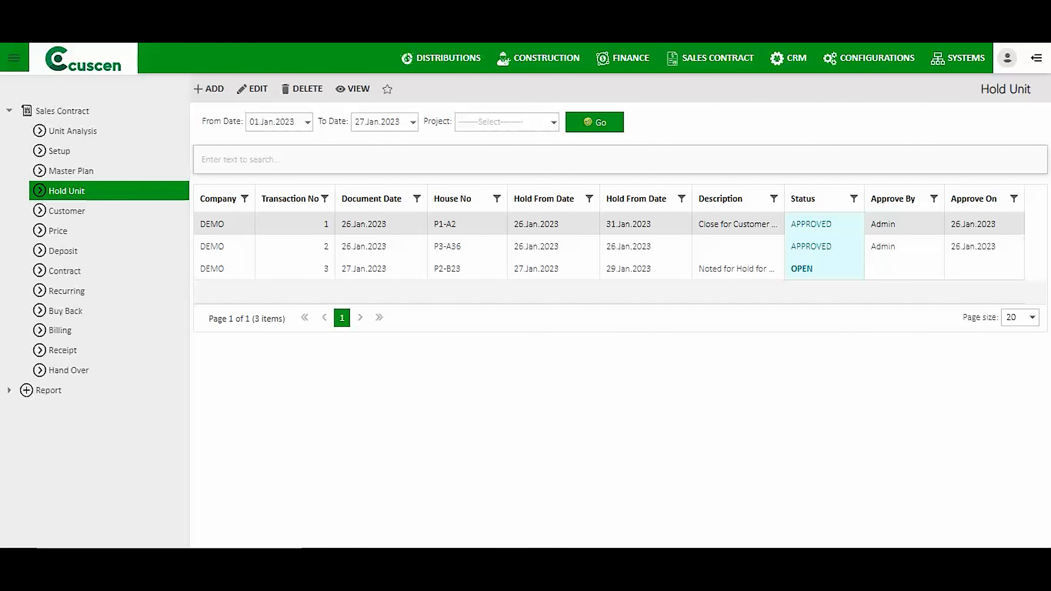
# Request approval for the P2-B23 hold, changing its status to PENDING.
pyautogui.click(489, 269)
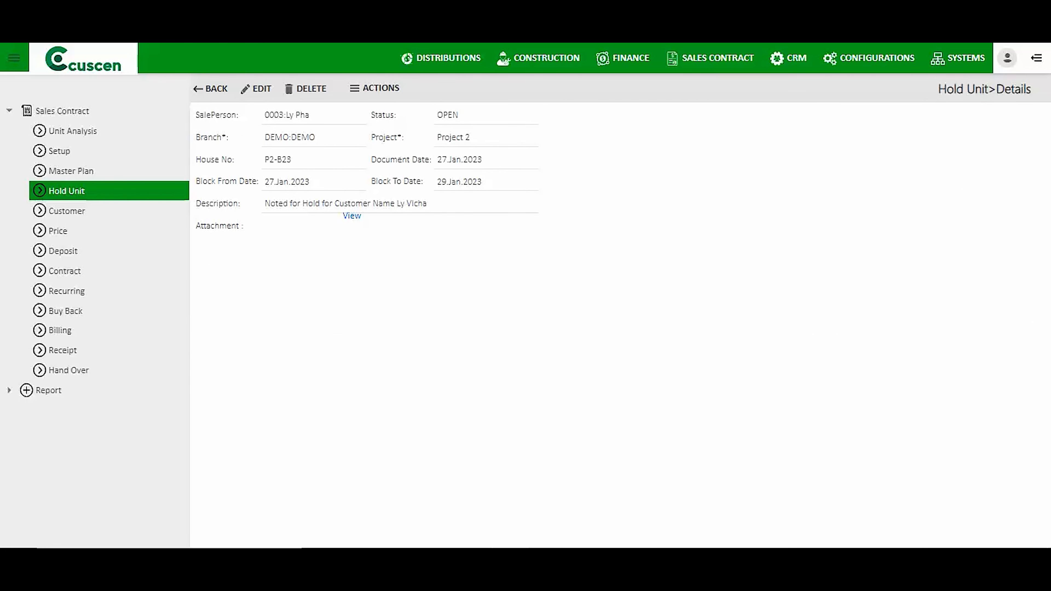
pyautogui.click(375, 88)
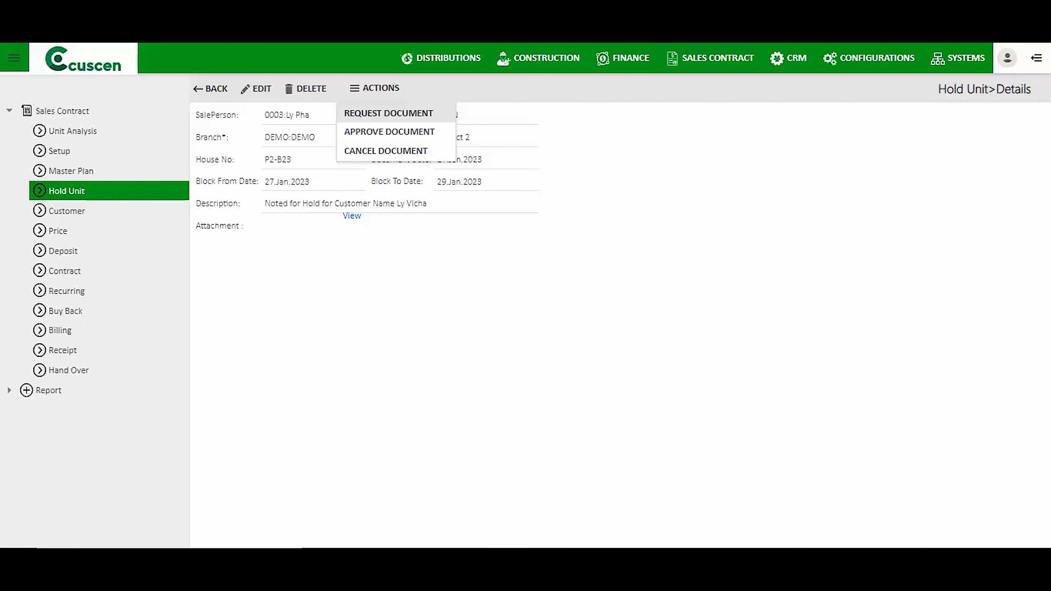
pyautogui.click(388, 113)
pyautogui.click(721, 155)
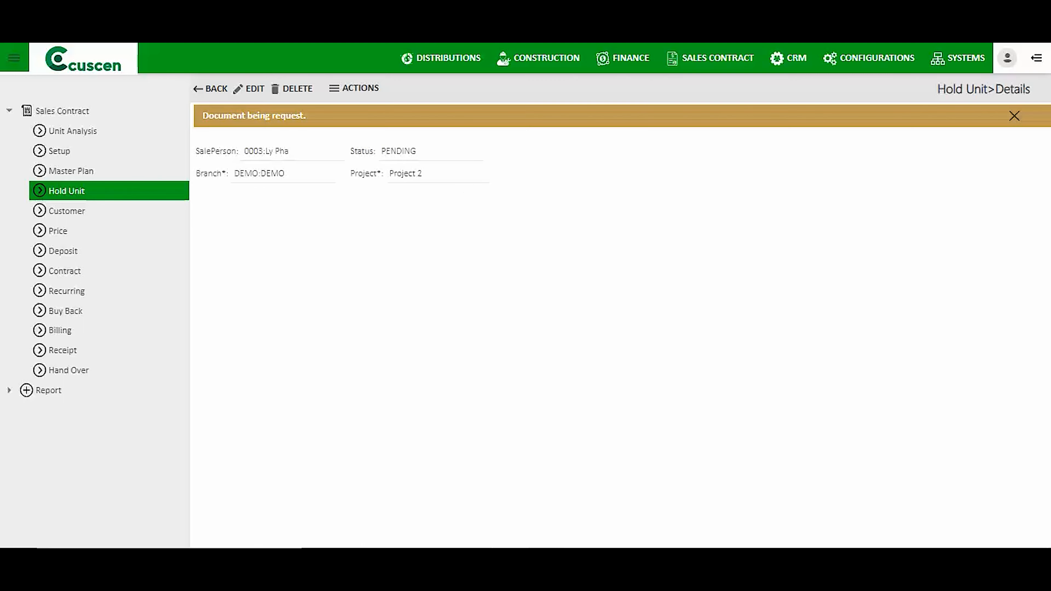
pyautogui.doubleClick(455, 151)
# Reopen the pending P2-B23 hold and approve it, making its status APPROVED.
pyautogui.click(66, 191)
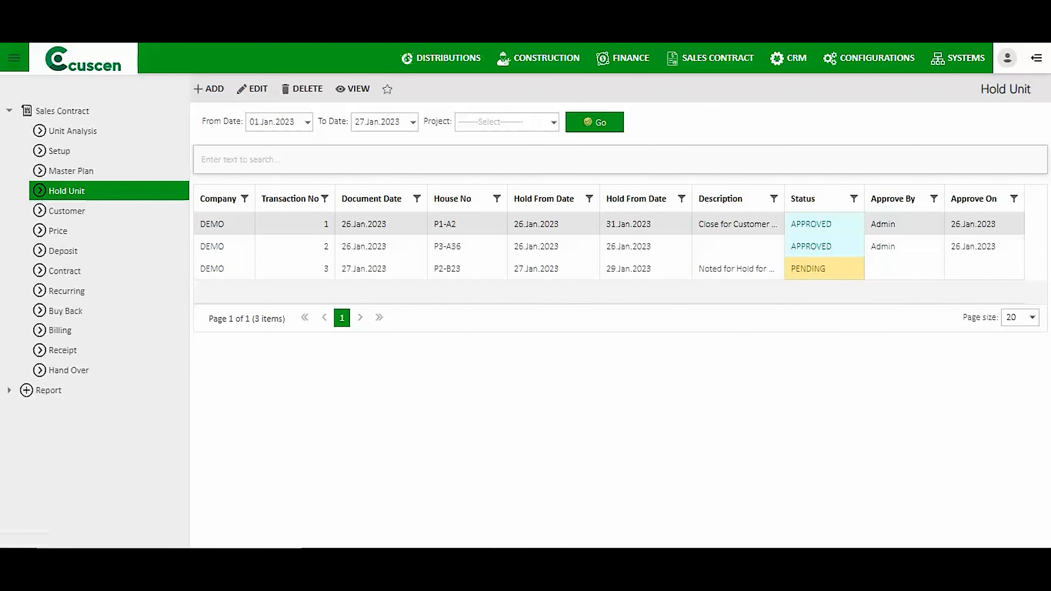
pyautogui.doubleClick(455, 269)
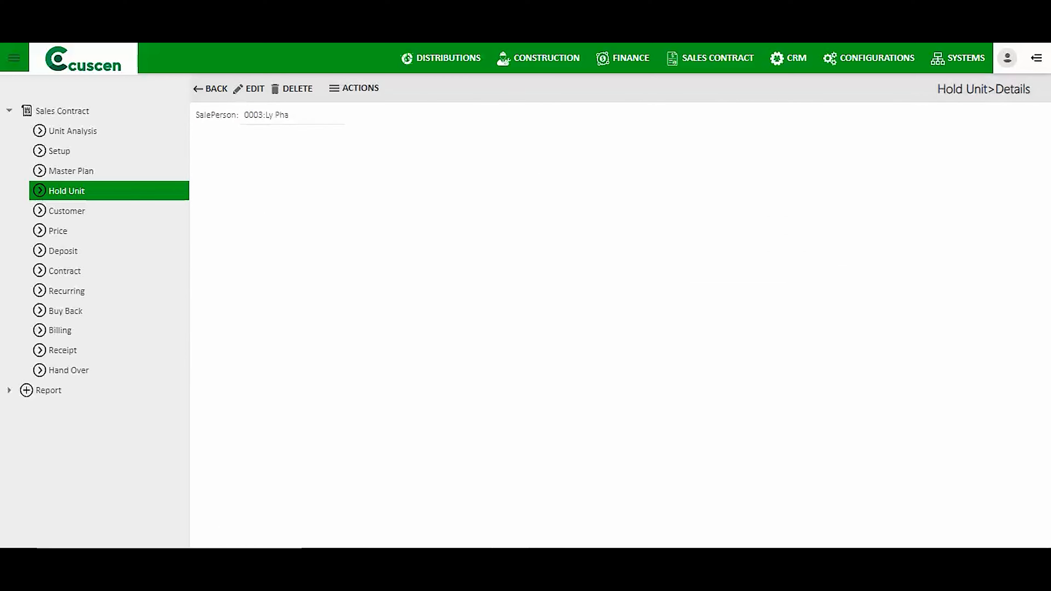
pyautogui.click(375, 88)
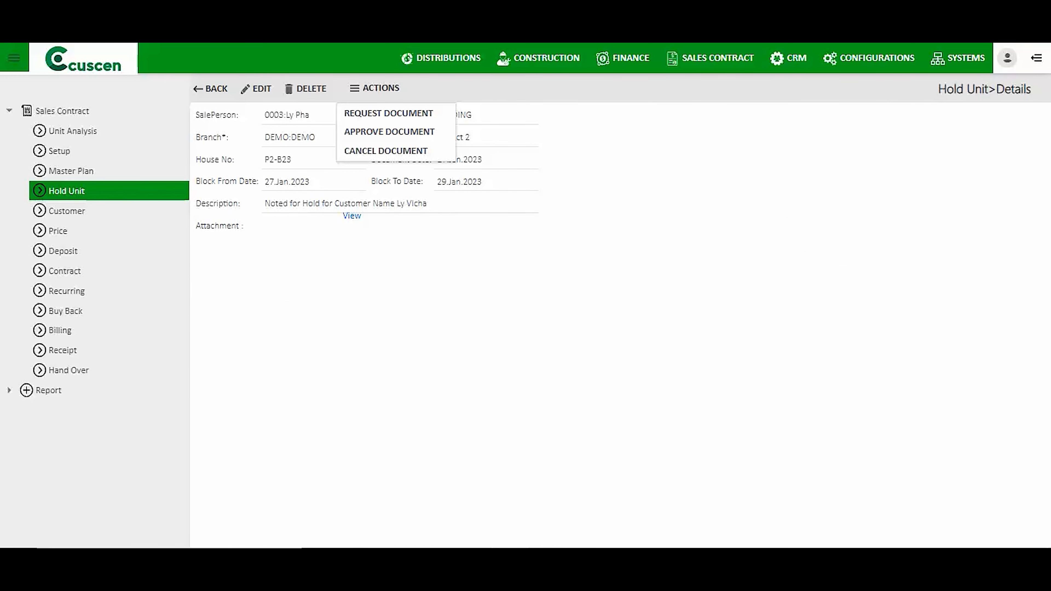
pyautogui.click(389, 132)
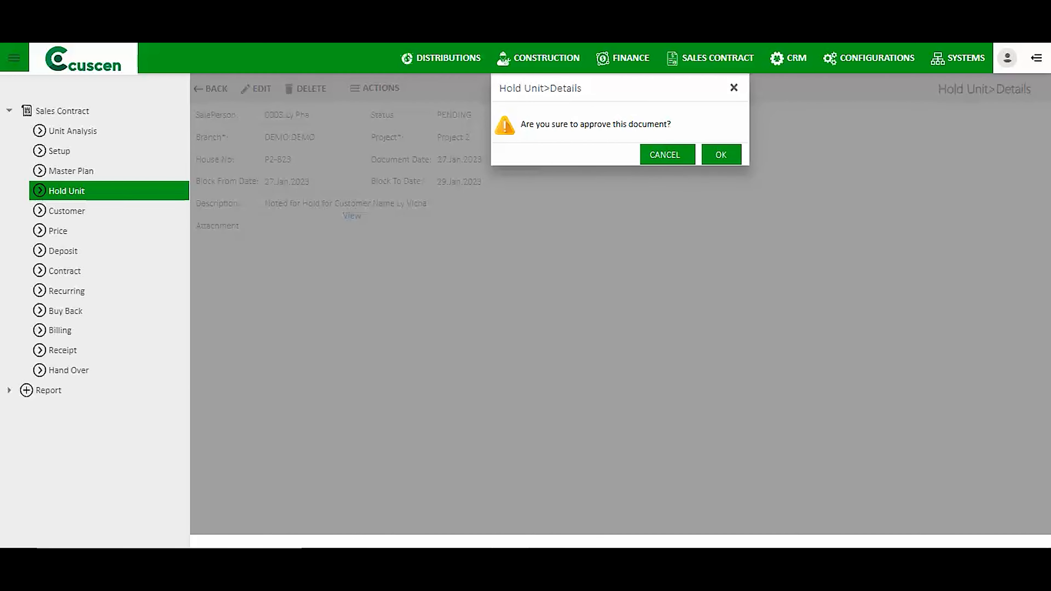
pyautogui.click(722, 154)
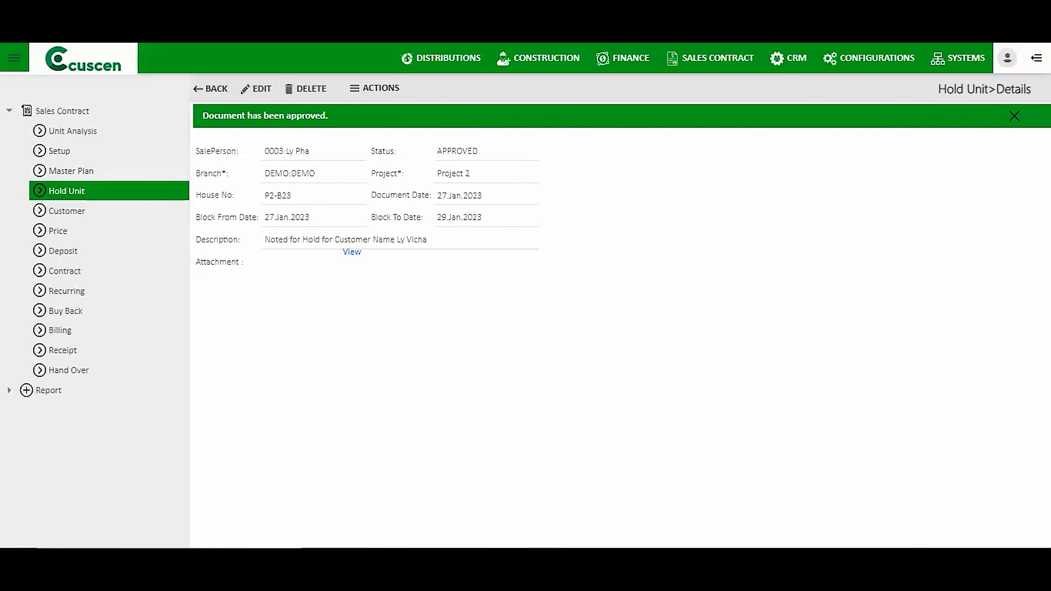
pyautogui.click(278, 195)
pyautogui.hotkey('ctrl', 'c')
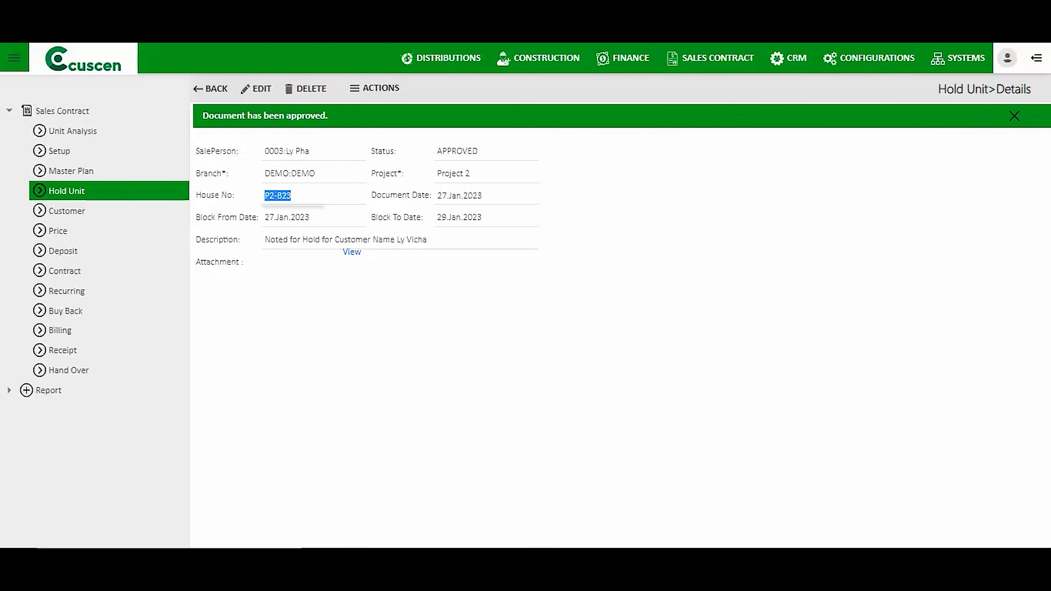
pyautogui.click(72, 171)
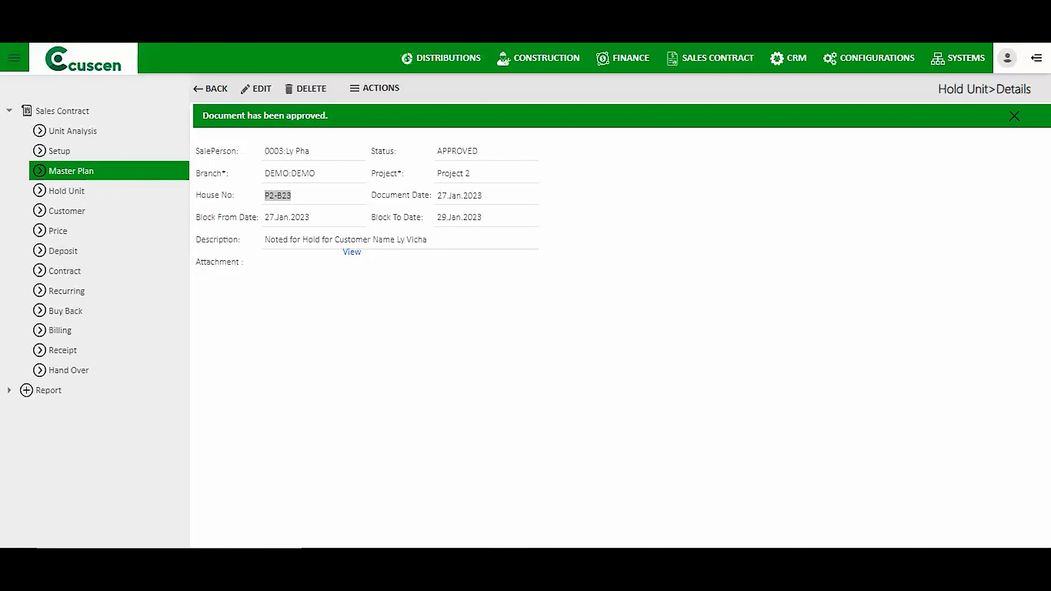
# Search the master plan for P2-B23, recheck the approved Hold Unit list, then open Customers.
pyautogui.click(282, 160)
pyautogui.hotkey('ctrl', 'v')
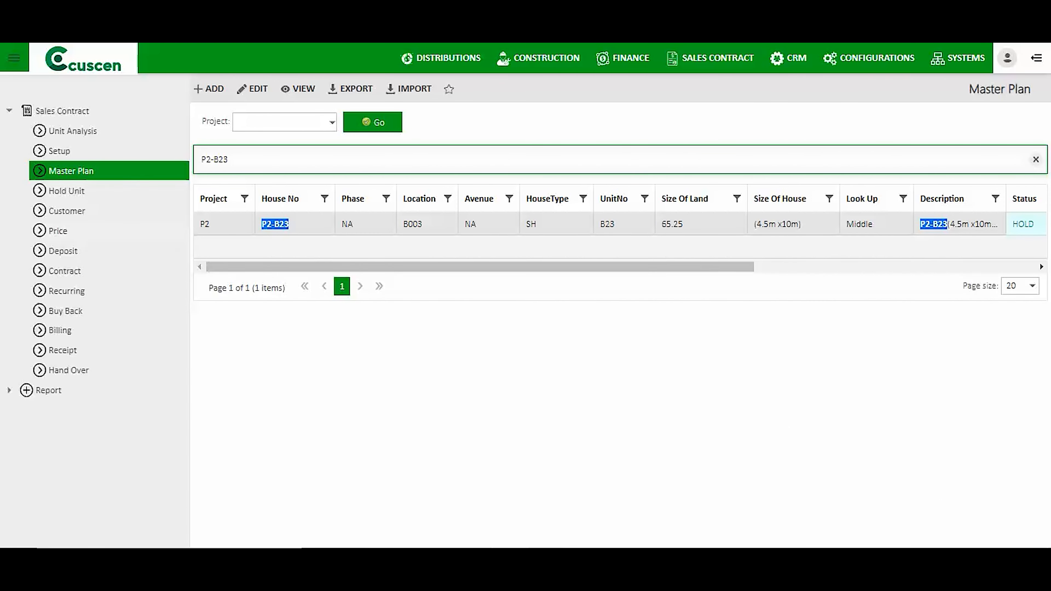
pyautogui.click(66, 191)
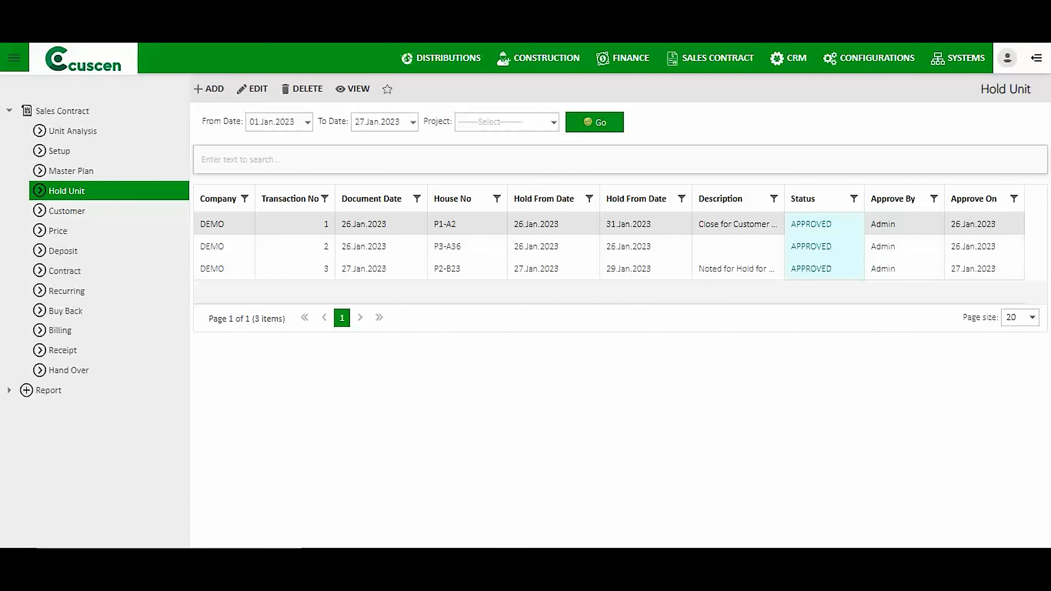
pyautogui.click(66, 212)
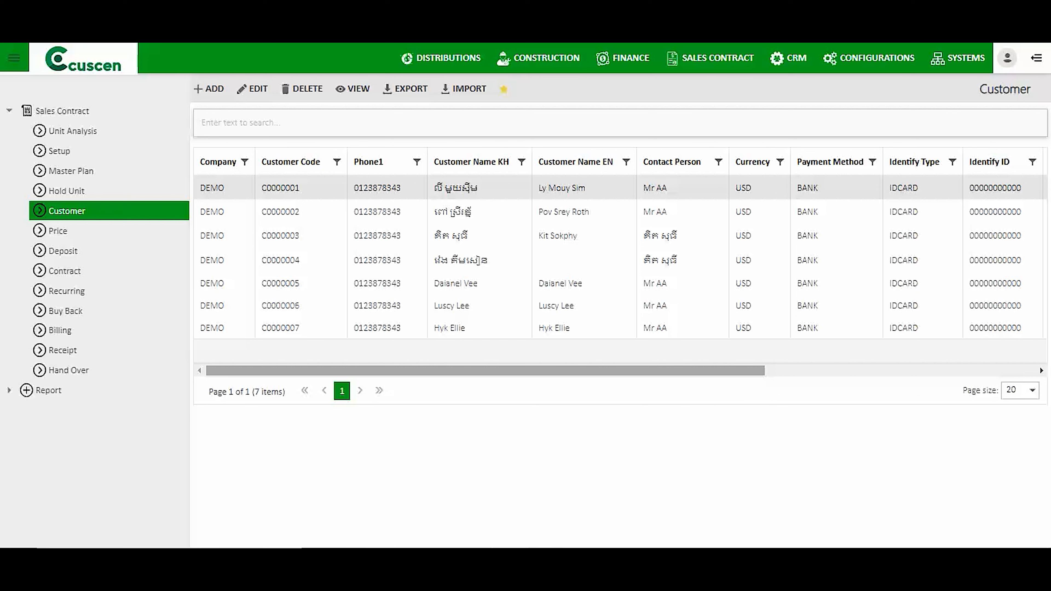
# View customer C0000001's details from the Customer grid, then return to the list.
pyautogui.moveTo(486, 371); pyautogui.dragTo(755, 371)
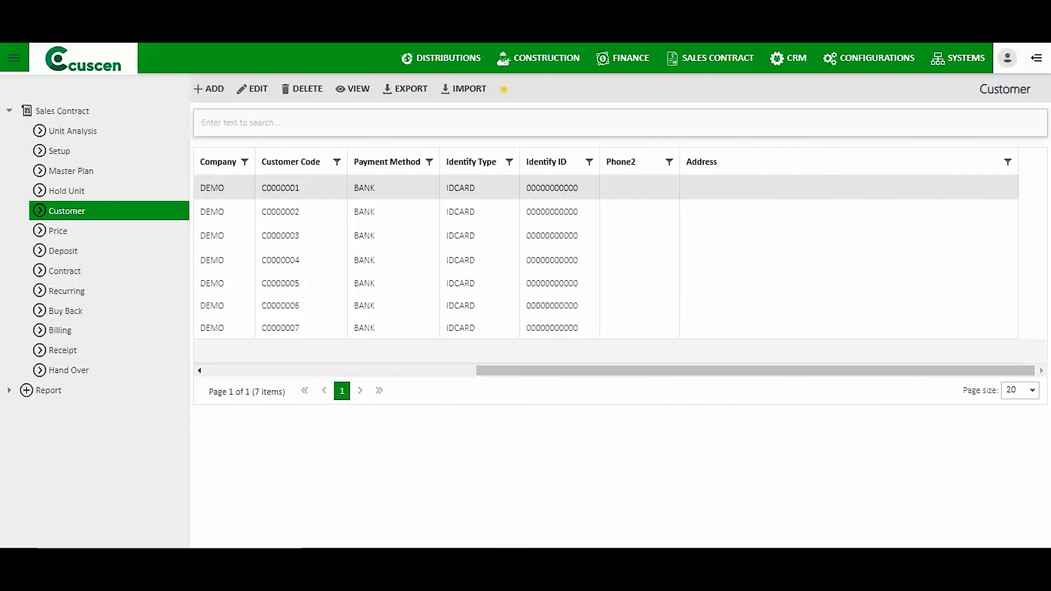
pyautogui.click(353, 89)
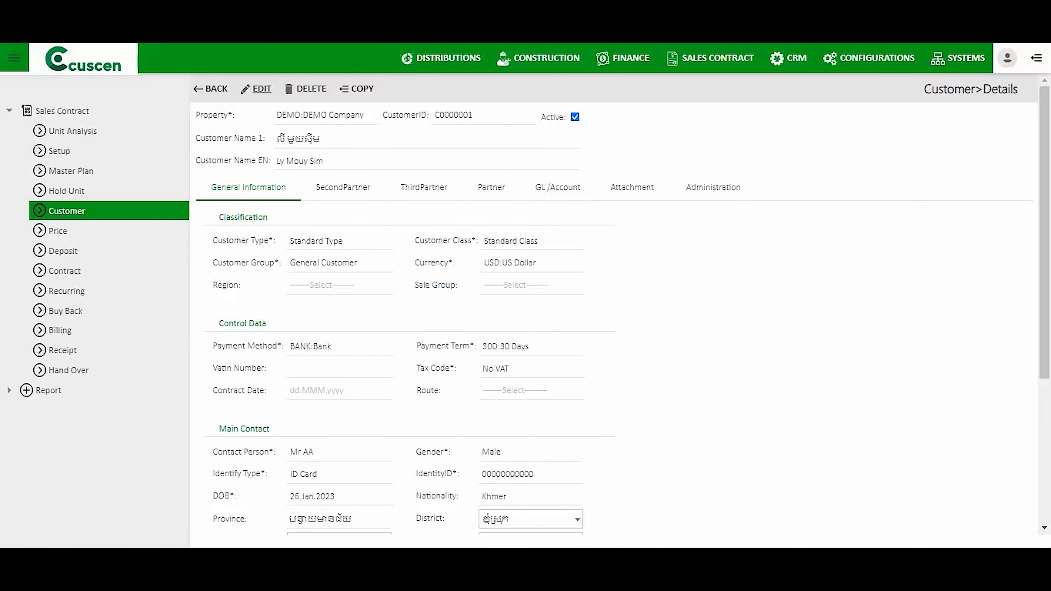
pyautogui.click(216, 89)
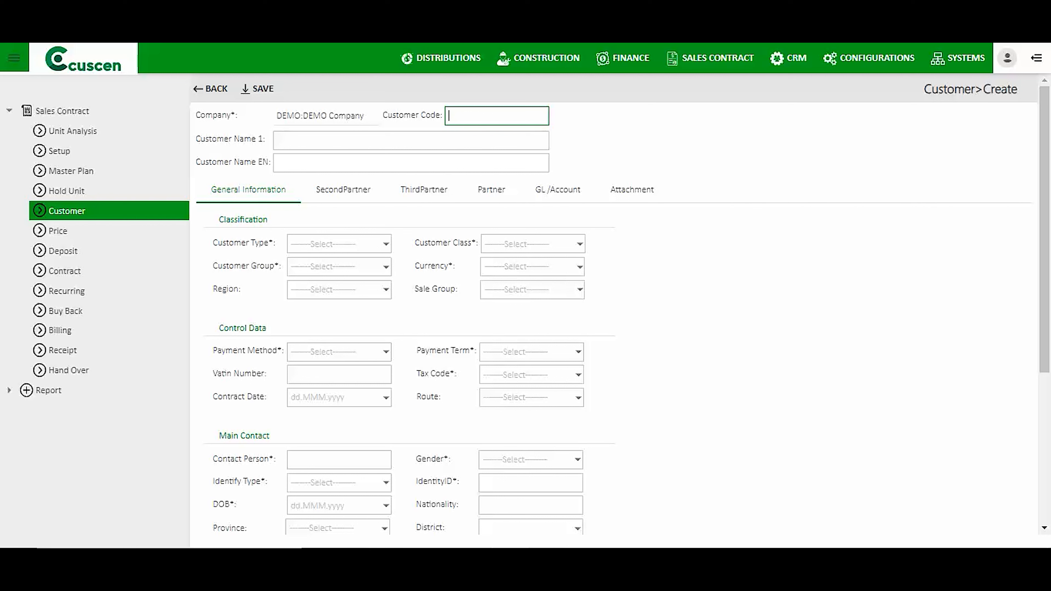
# Enter the customer's name in Customer Name 1, leaving Customer Name EN empty.
pyautogui.moveTo(196, 139); pyautogui.dragTo(266, 139)
pyautogui.moveTo(197, 161); pyautogui.dragTo(269, 162)
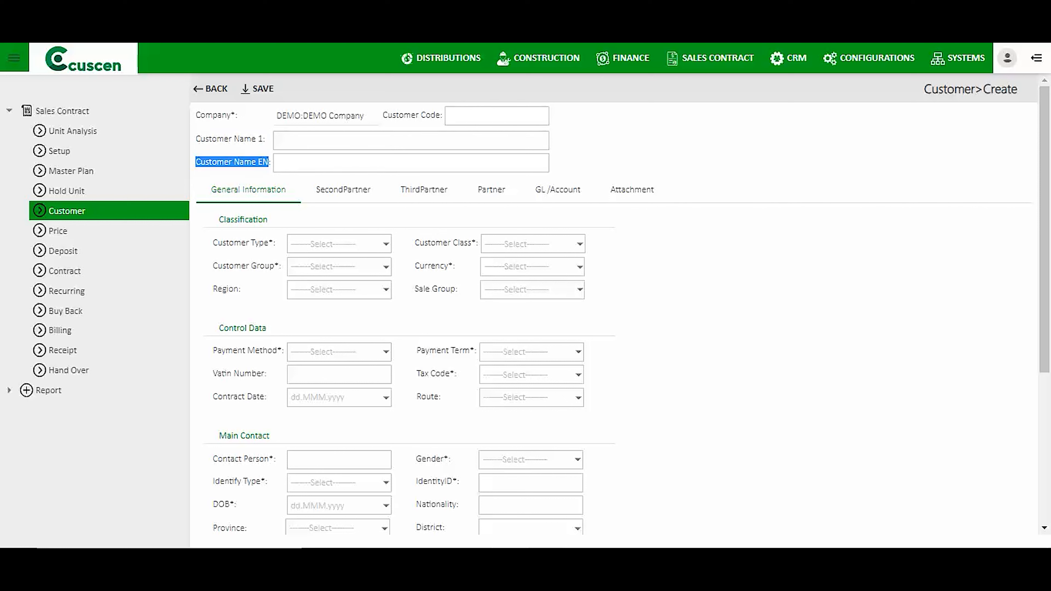
pyautogui.moveTo(263, 138); pyautogui.dragTo(196, 139)
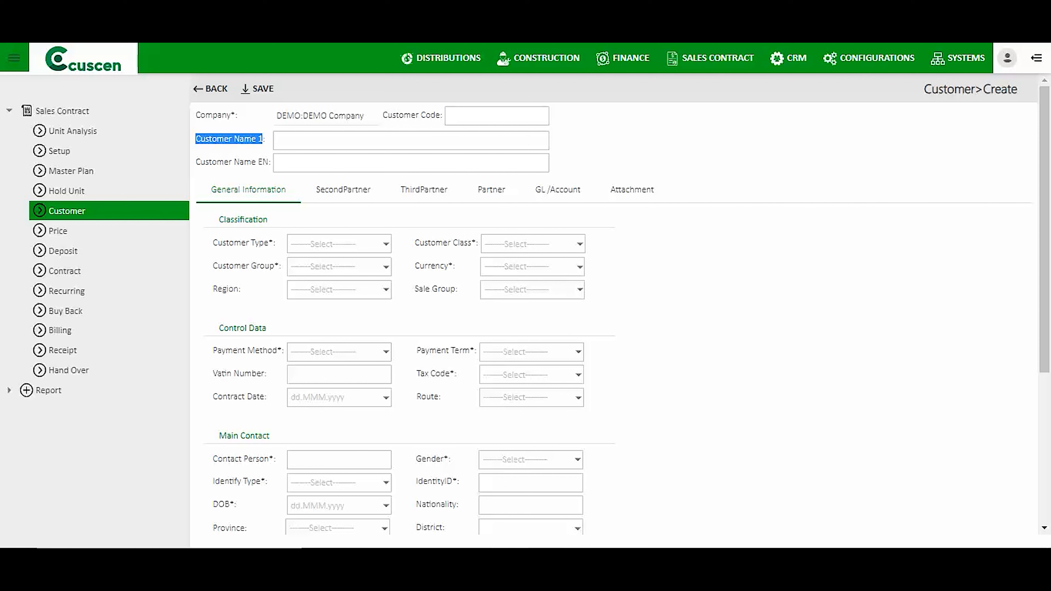
pyautogui.moveTo(270, 162); pyautogui.dragTo(200, 162)
pyautogui.click(323, 141)
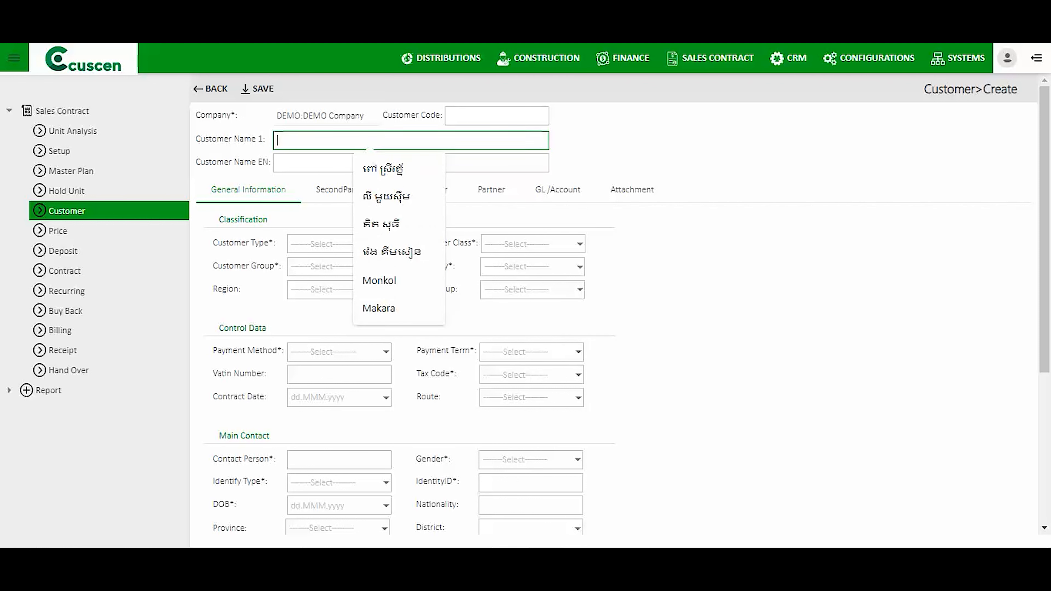
pyautogui.write('l')
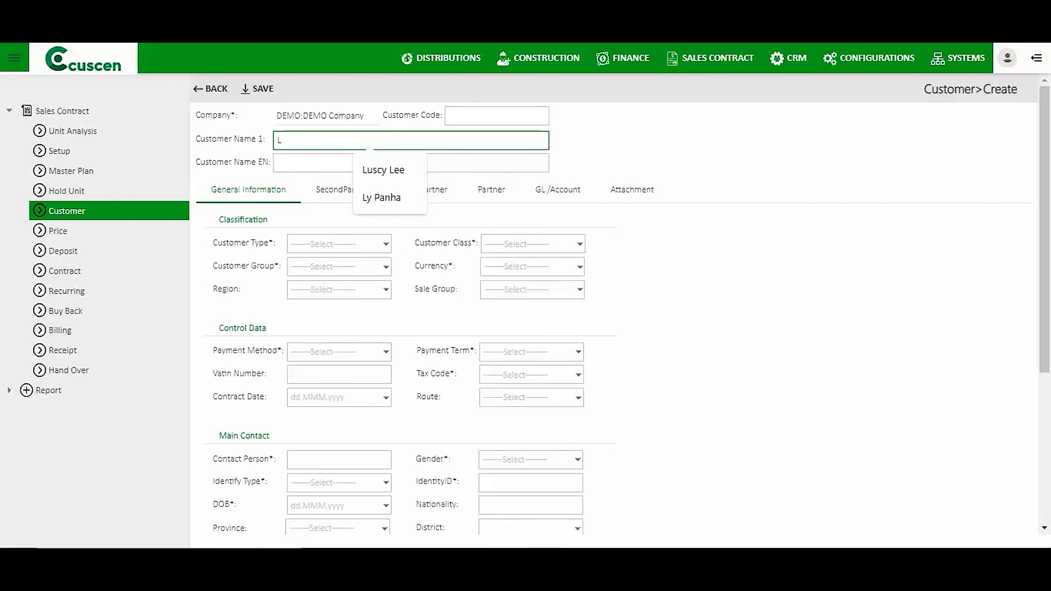
pyautogui.press('BackSpace')
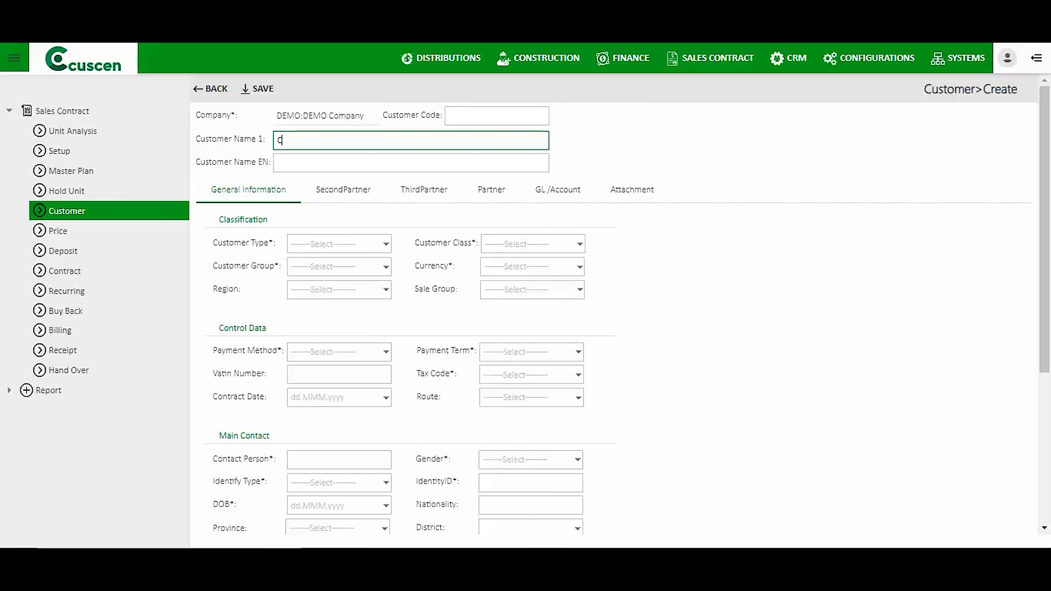
pyautogui.click(368, 163)
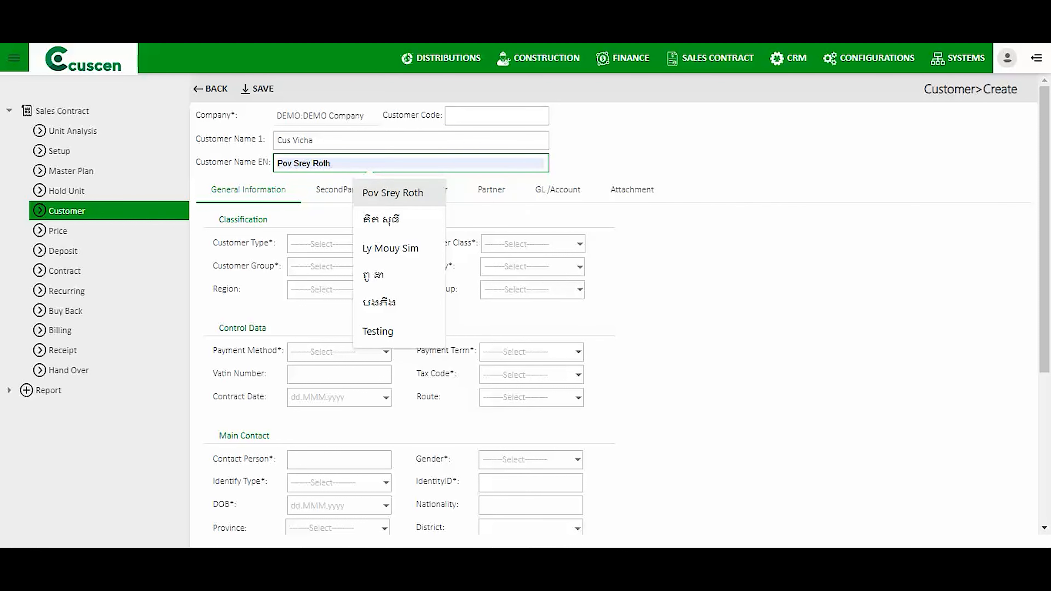
pyautogui.click(645, 157)
# Set customer type Standard Type, class Standard Class and group General Customer.
pyautogui.click(386, 244)
pyautogui.click(348, 260)
pyautogui.click(580, 244)
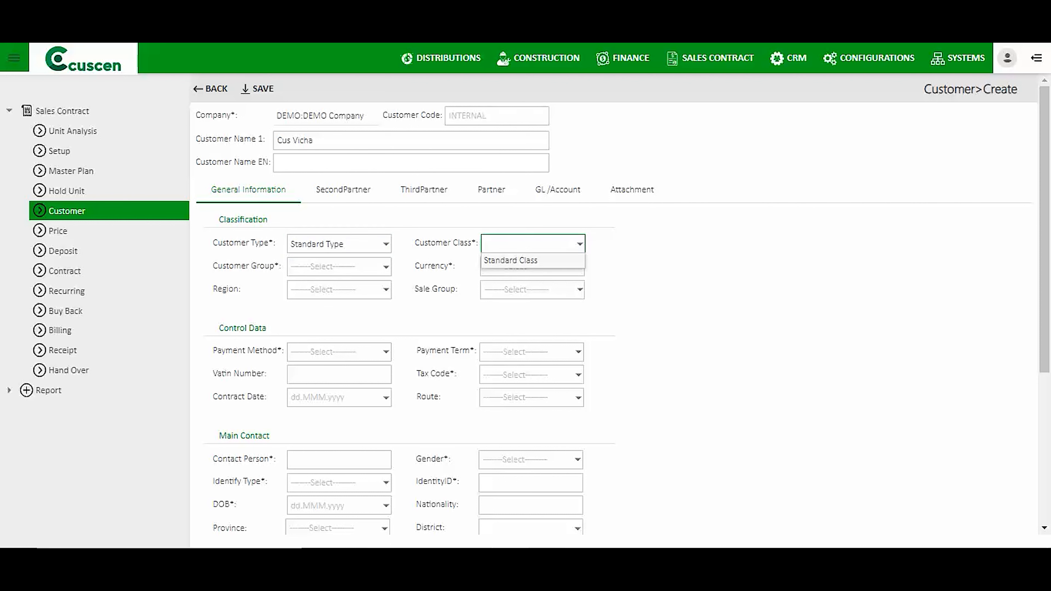
pyautogui.click(511, 261)
pyautogui.click(386, 267)
pyautogui.click(325, 284)
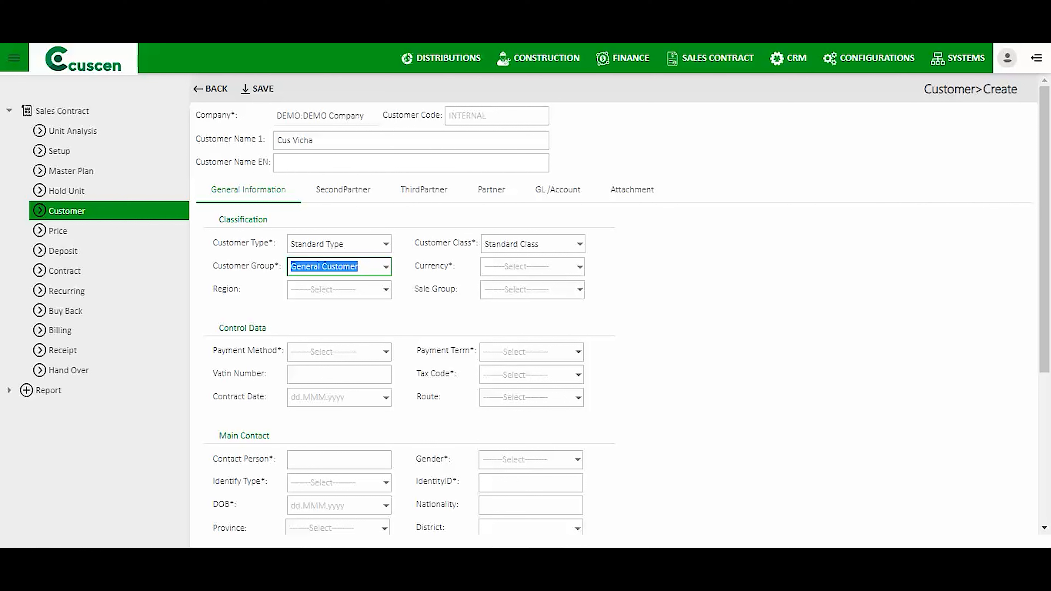
pyautogui.moveTo(416, 242); pyautogui.dragTo(468, 242)
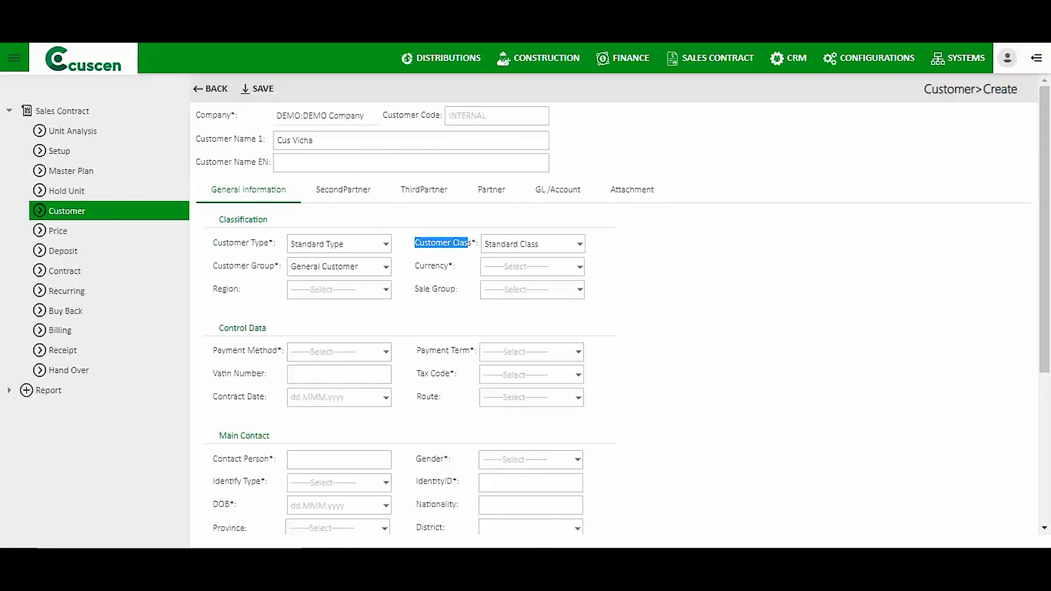
pyautogui.moveTo(213, 242); pyautogui.dragTo(269, 242)
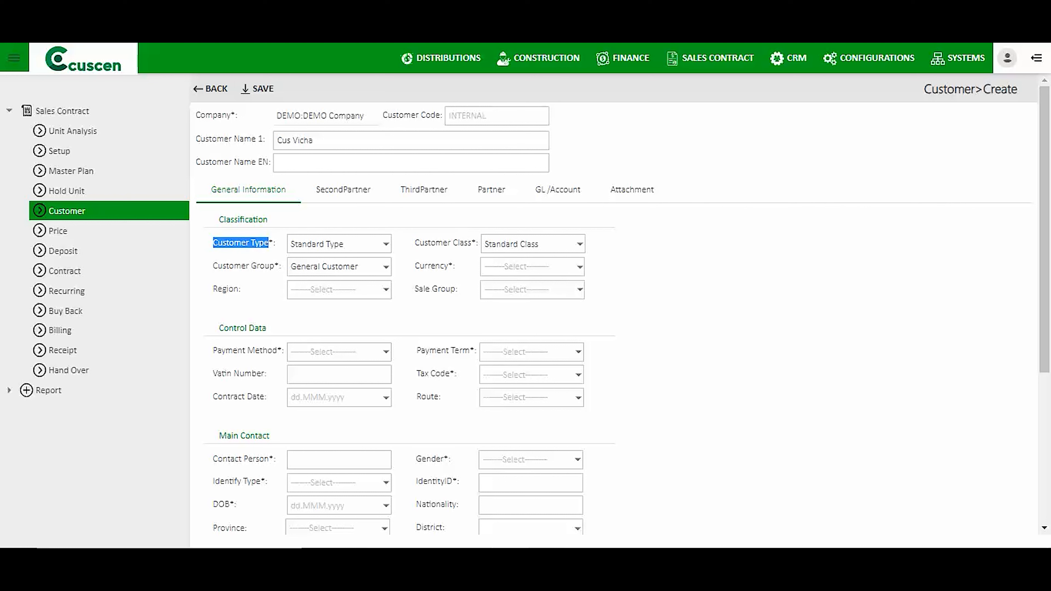
# Set currency US Dollar, payment method BANK, payment term 30D and tax code No VAT.
pyautogui.click(580, 268)
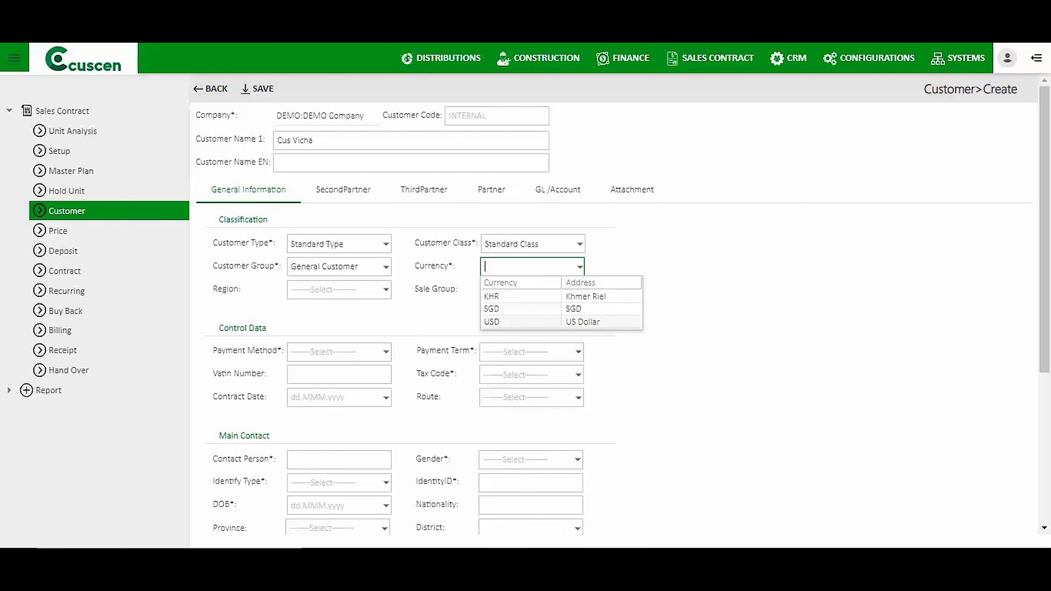
pyautogui.click(551, 321)
pyautogui.scroll(-3, 550, 322)
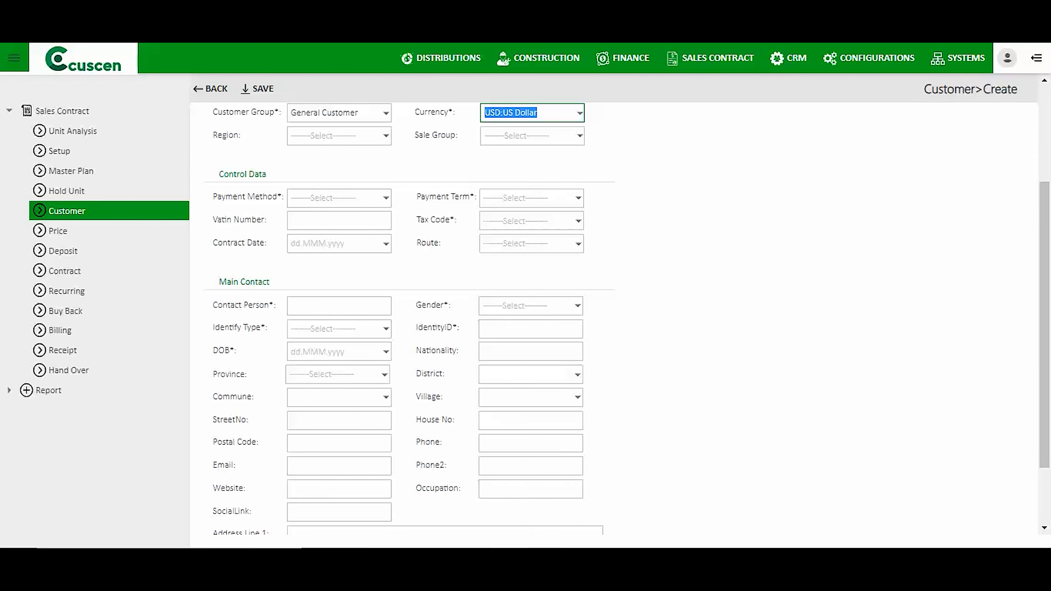
pyautogui.click(386, 198)
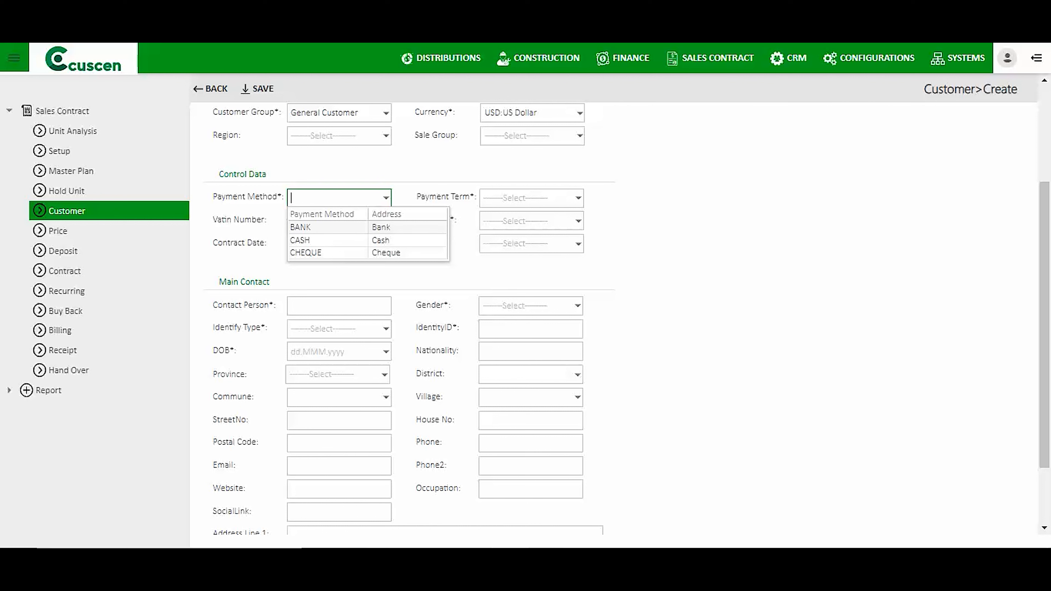
pyautogui.press('Return')
pyautogui.click(538, 198)
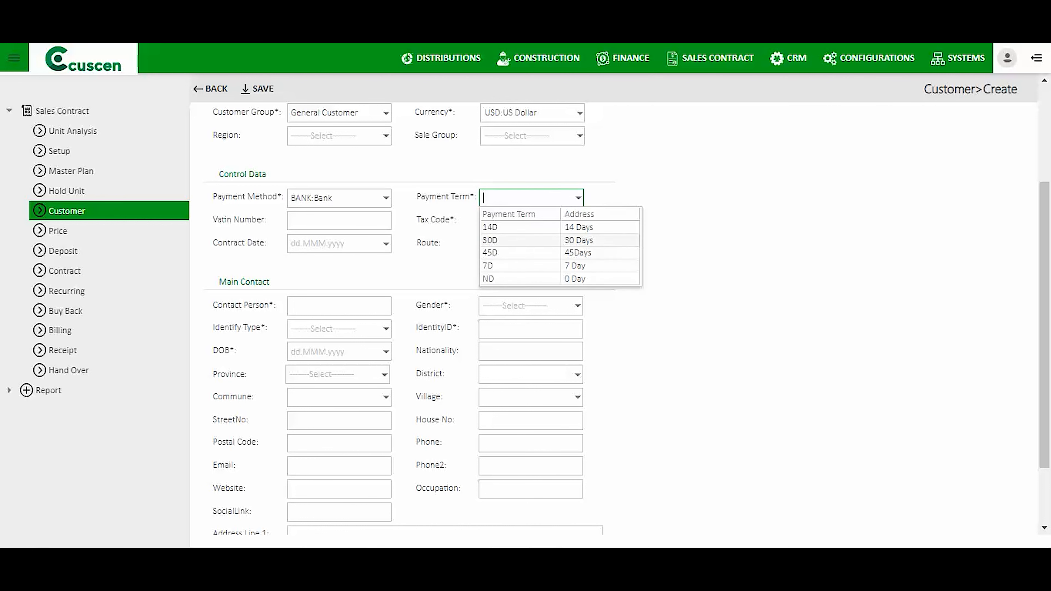
pyautogui.press('Return')
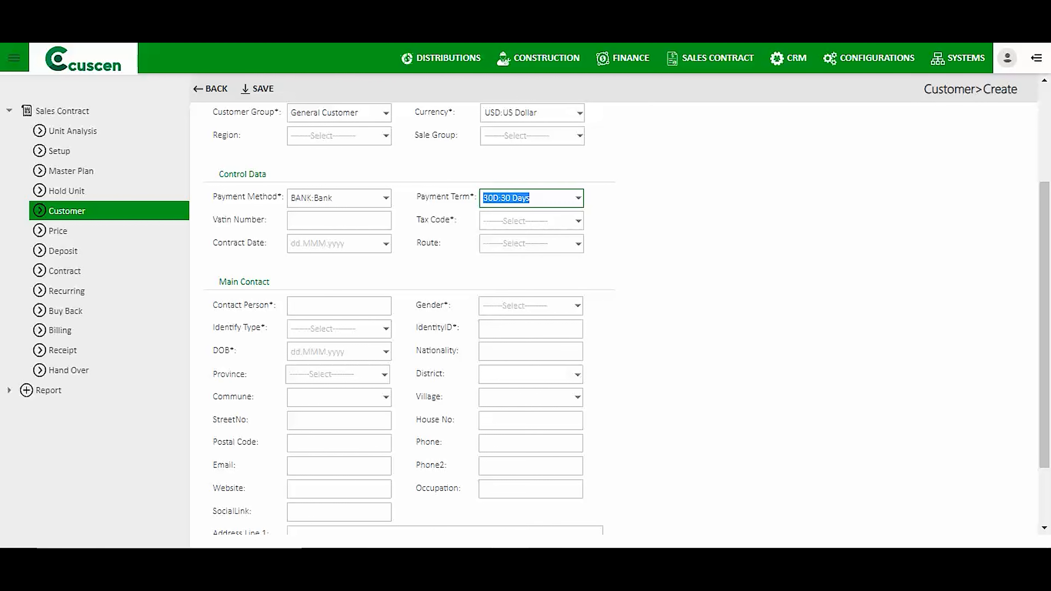
pyautogui.scroll(2, 621, 319)
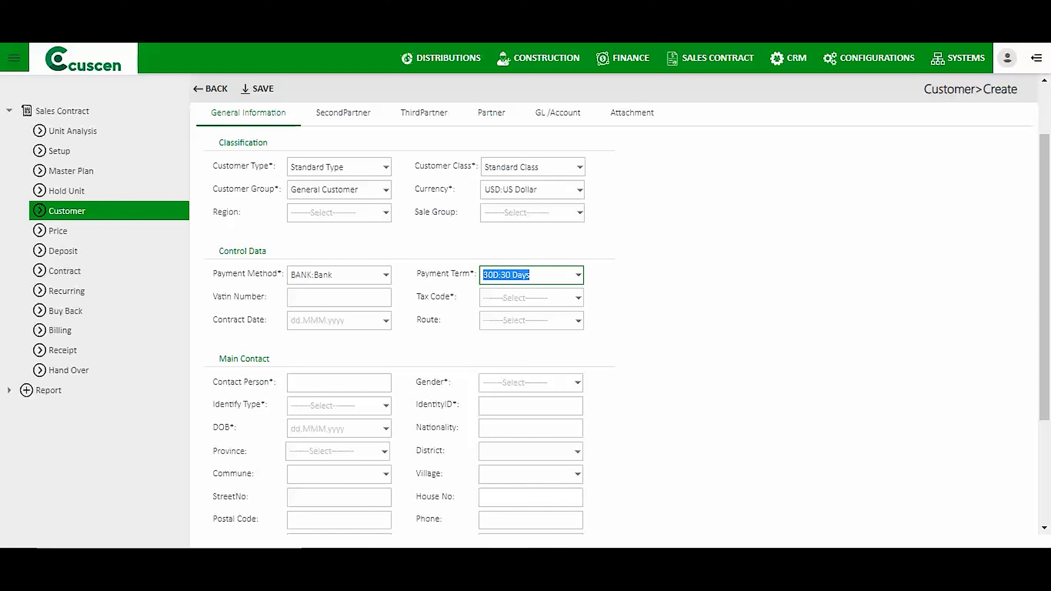
pyautogui.click(531, 298)
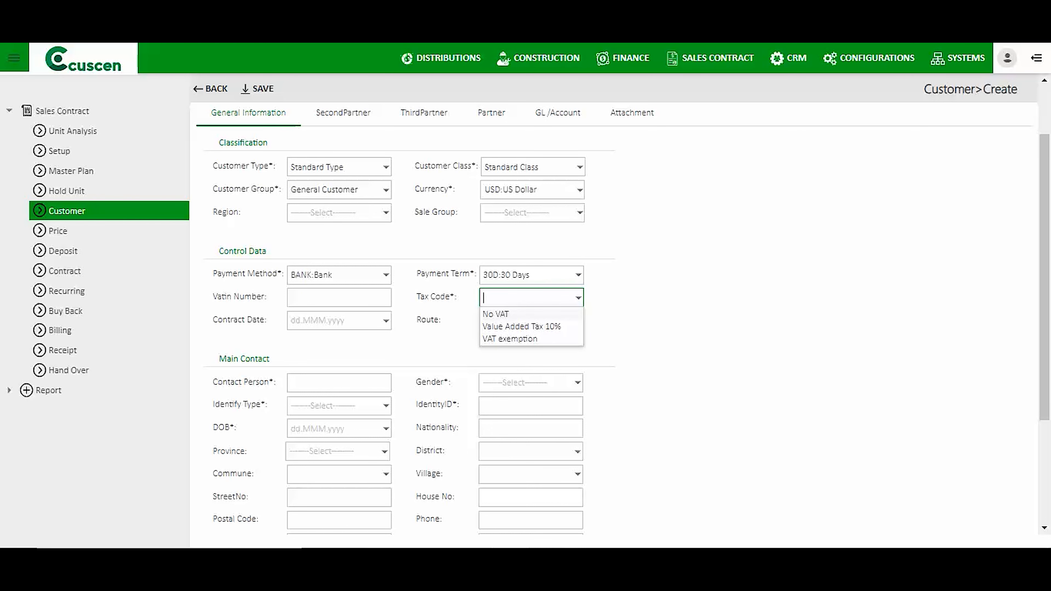
pyautogui.press('Return')
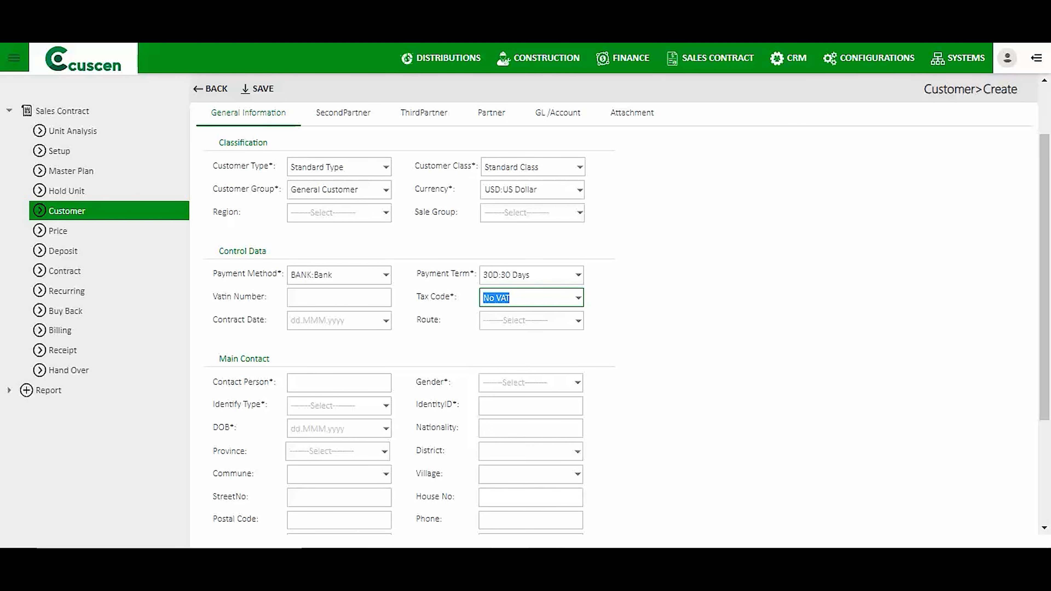
pyautogui.scroll(-2, 621, 319)
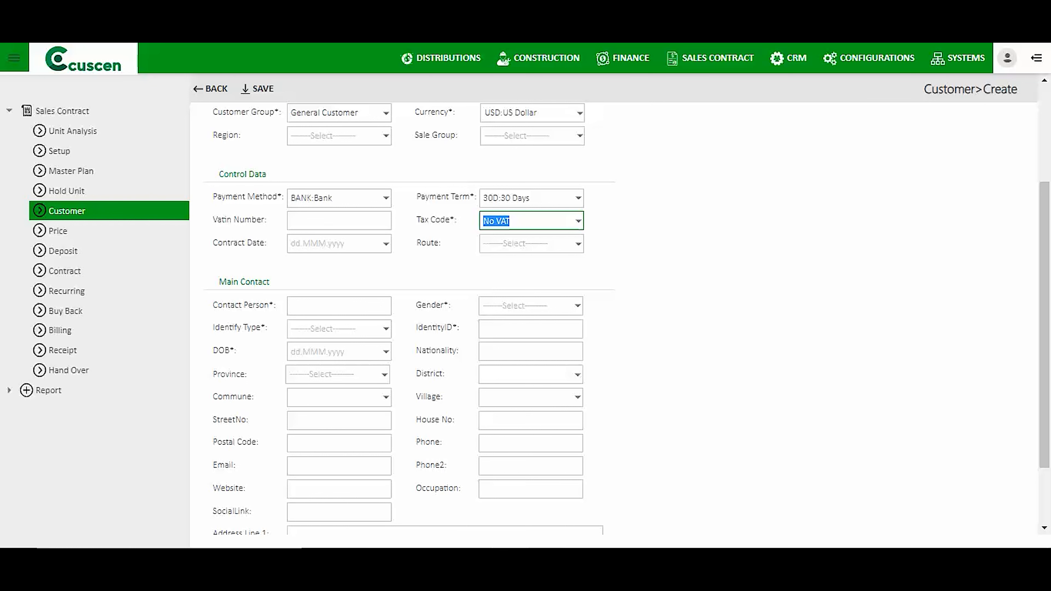
pyautogui.scroll(4, 621, 319)
# Copy the customer's name into Contact Person, with gender Male and identity type ID Card.
pyautogui.click(295, 140)
pyautogui.hotkey('ctrl', 'c')
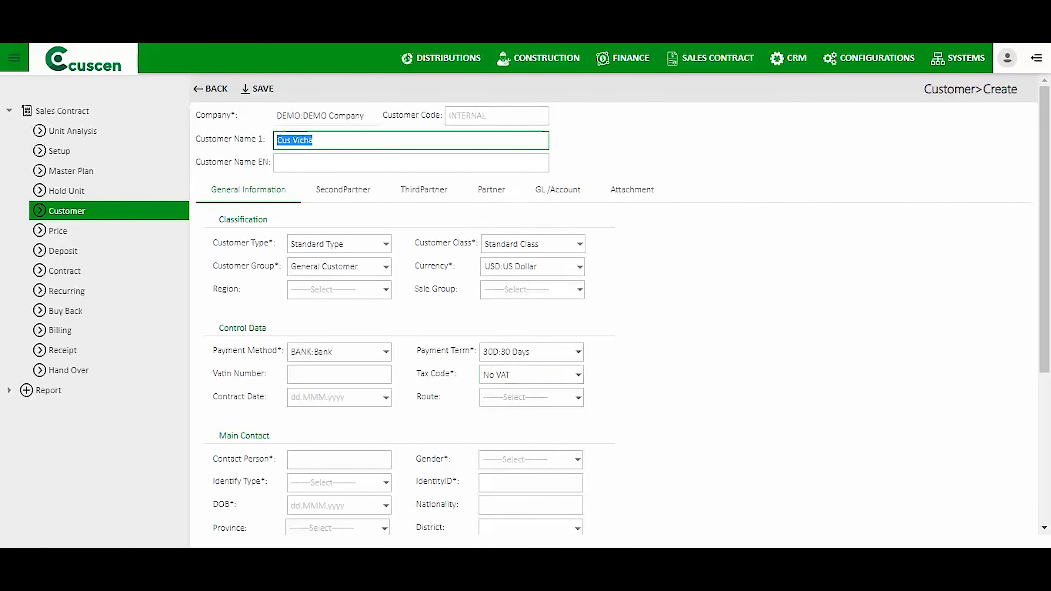
pyautogui.scroll(-6, 621, 319)
pyautogui.click(339, 219)
pyautogui.hotkey('ctrl', 'v')
pyautogui.click(530, 220)
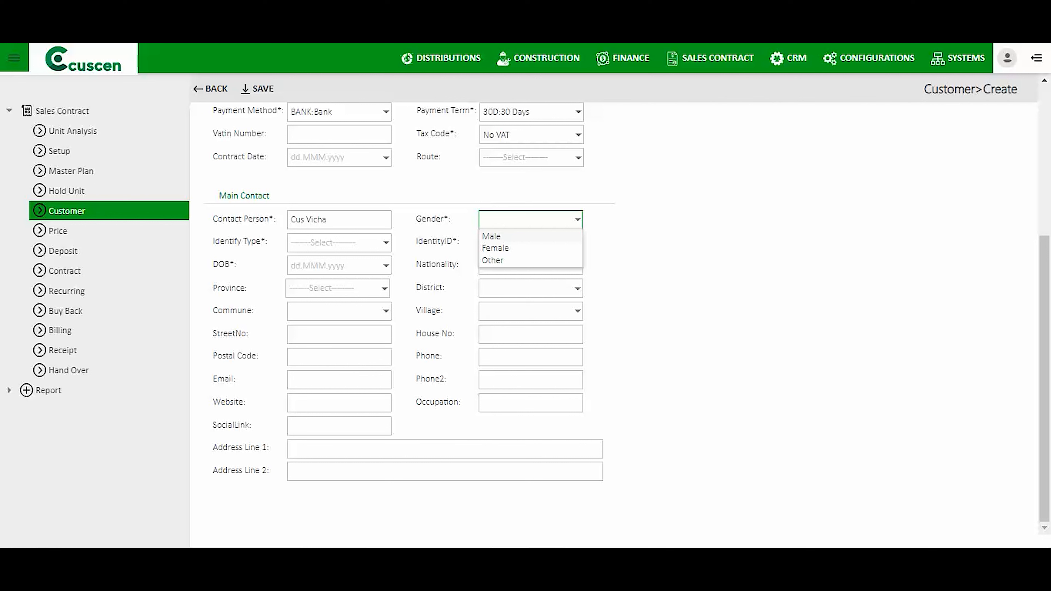
pyautogui.click(531, 237)
pyautogui.click(345, 242)
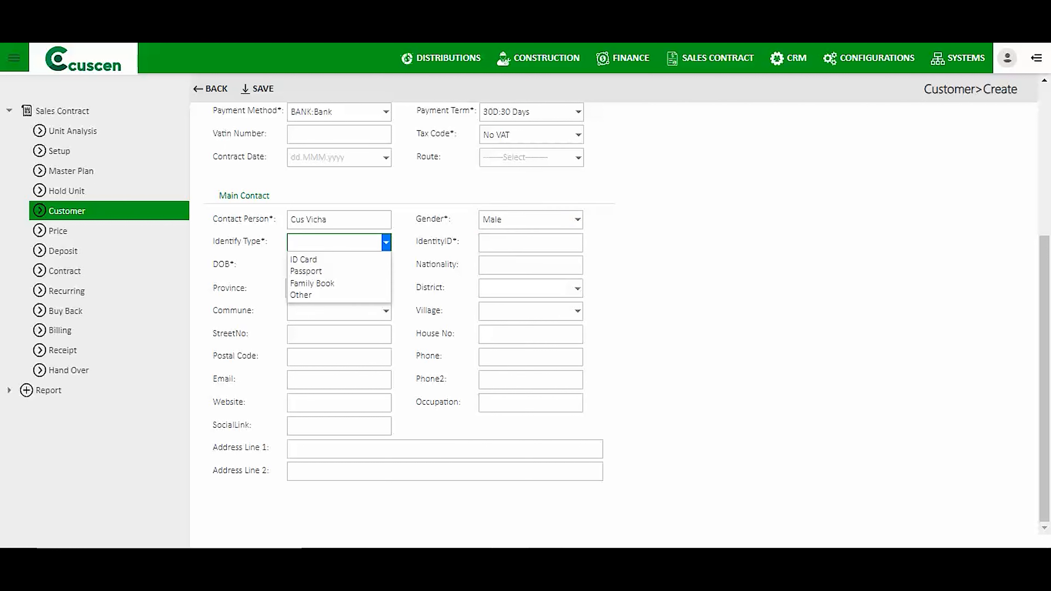
pyautogui.click(304, 259)
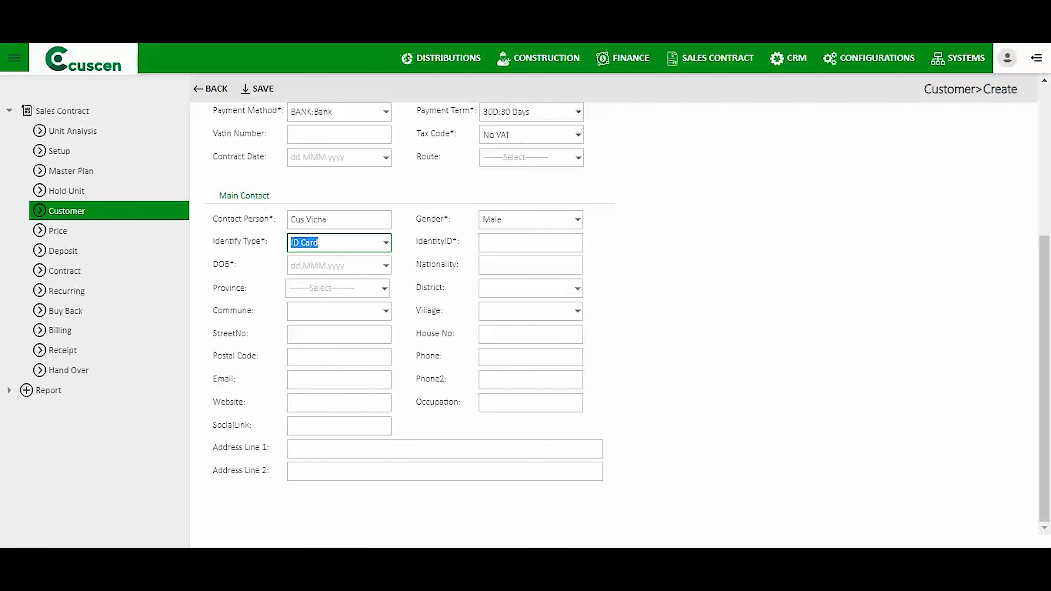
# Enter the ID card number, birth date 27 Jan 1990 and nationality typed as 'Camobodian'.
pyautogui.click(531, 242)
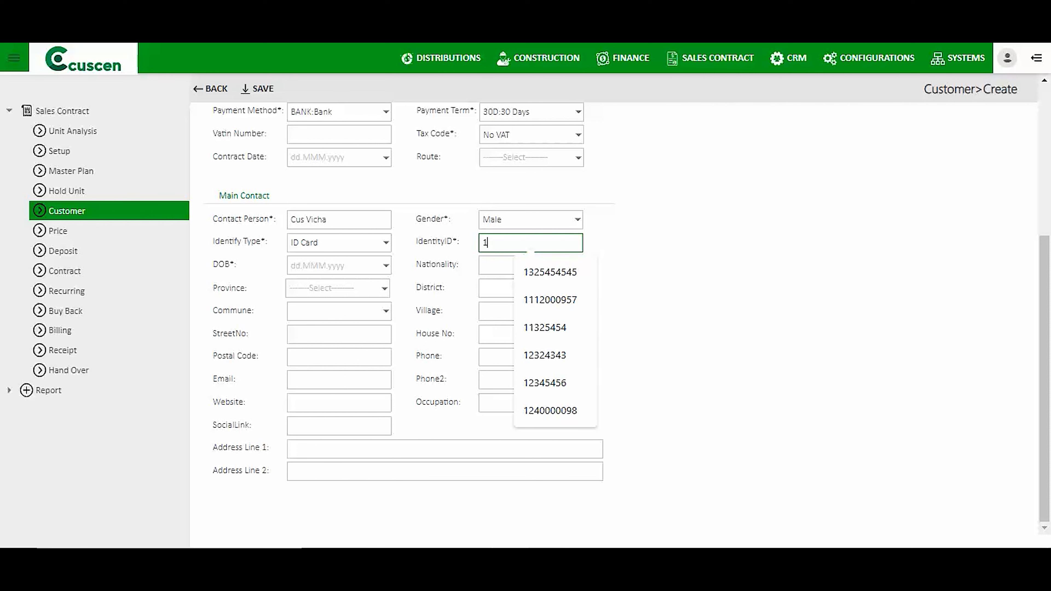
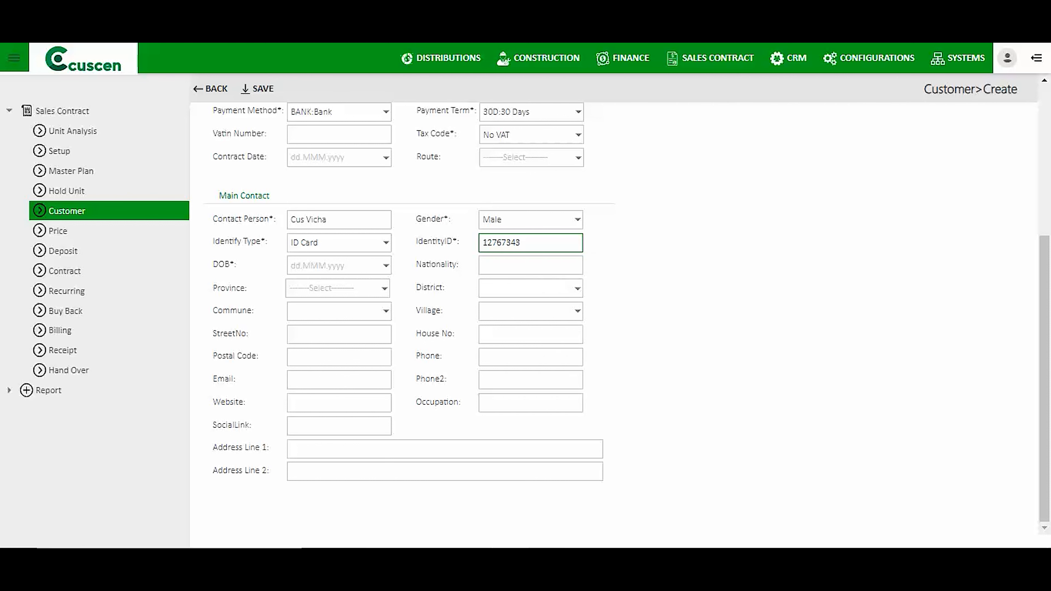
pyautogui.click(385, 266)
pyautogui.click(414, 370)
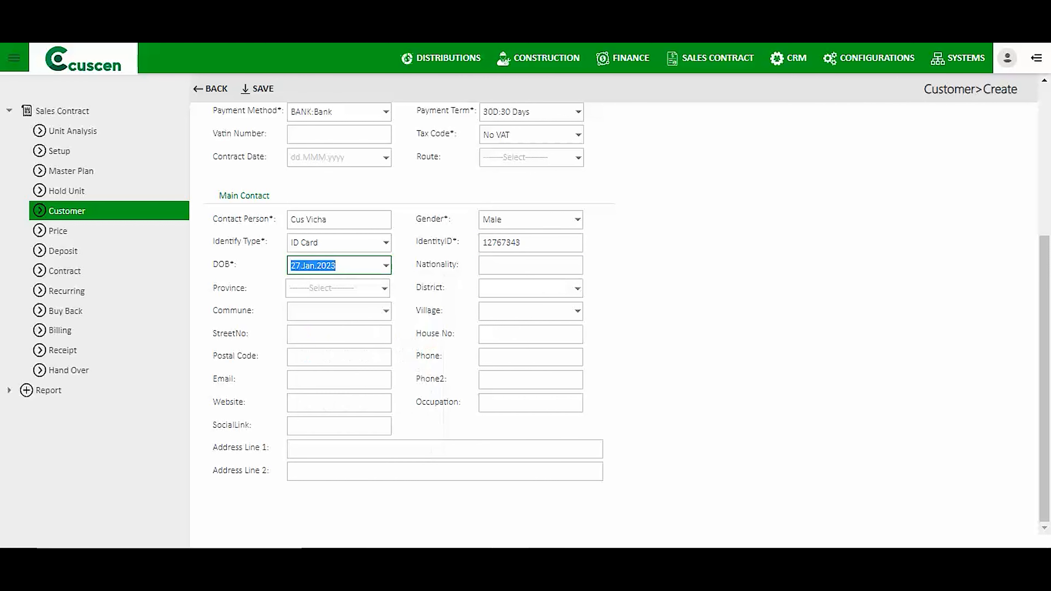
pyautogui.press('End')
pyautogui.press('BackSpace')
pyautogui.press('BackSpace')
pyautogui.press('BackSpace')
pyautogui.press('BackSpace')
pyautogui.write('1990')
pyautogui.press('Tab')
pyautogui.press('Down')
pyautogui.press('Down')
pyautogui.press('Up')
pyautogui.write('Camobodian')
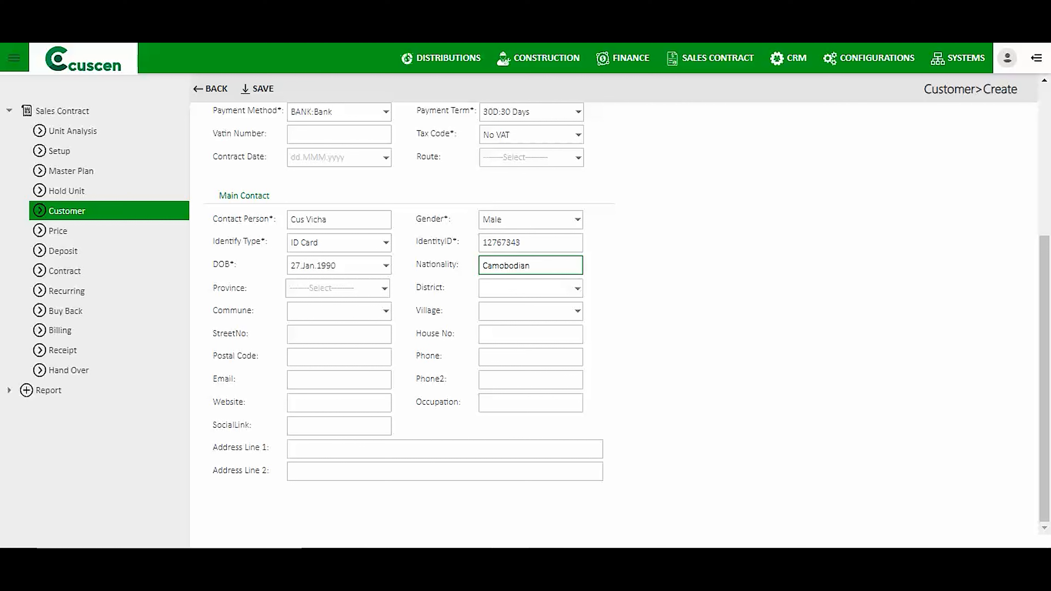
# Choose province Kampong Cham plus a district, commune and village, filling the postal code.
pyautogui.press('Tab')
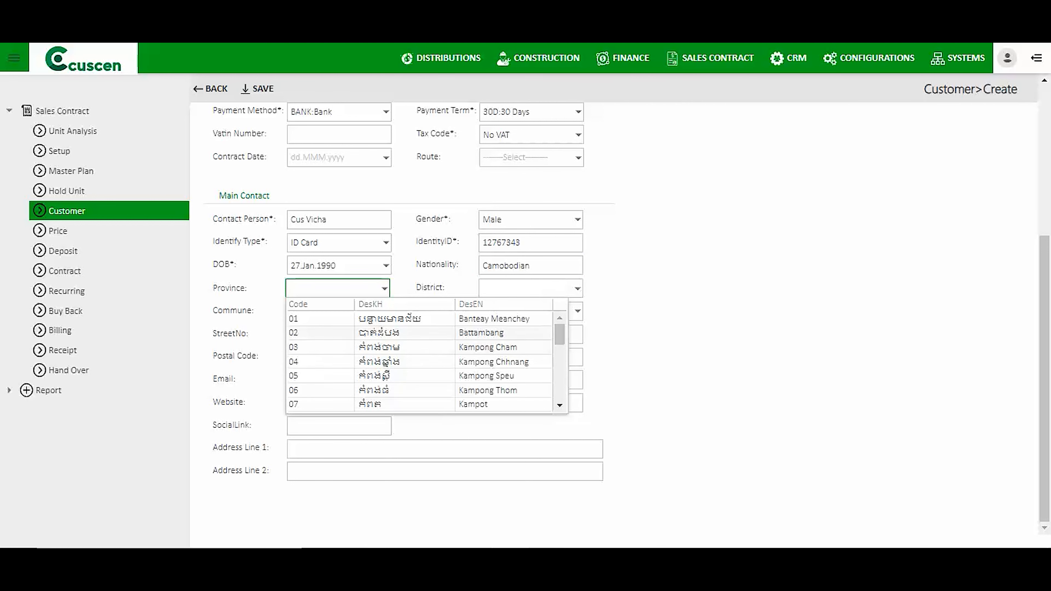
pyautogui.press('Down')
pyautogui.press('Return')
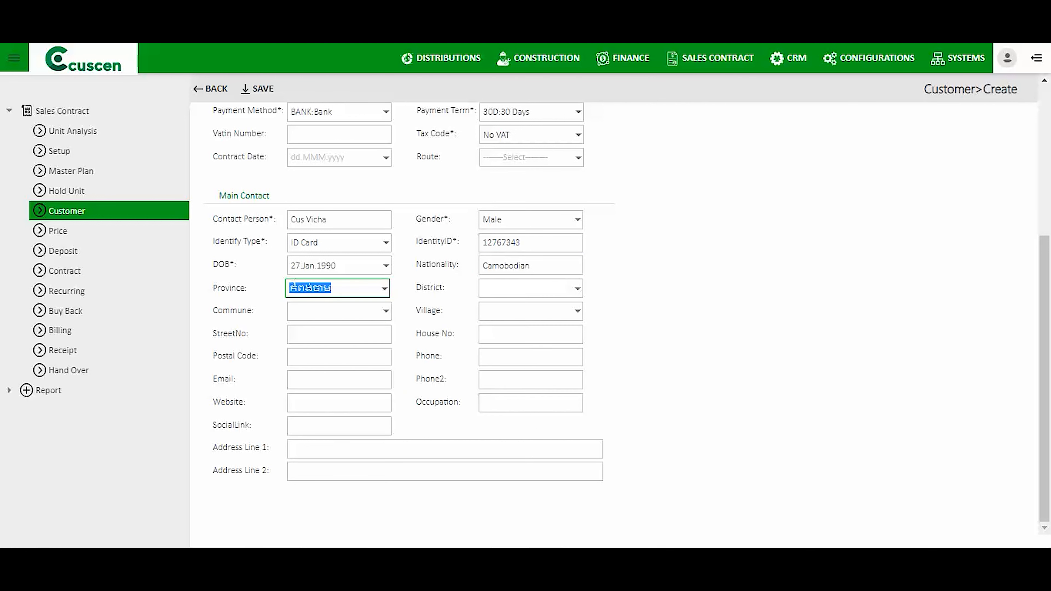
pyautogui.press('Tab')
pyautogui.press('Down')
pyautogui.press('Down')
pyautogui.press('Down')
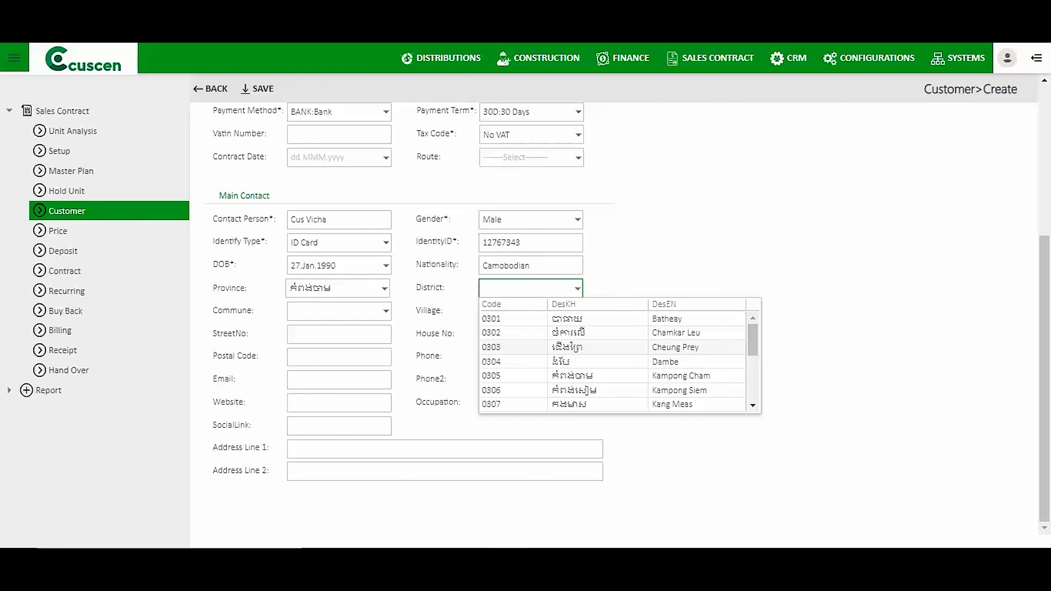
pyautogui.press('Return')
pyautogui.press('Tab')
pyautogui.press('Down')
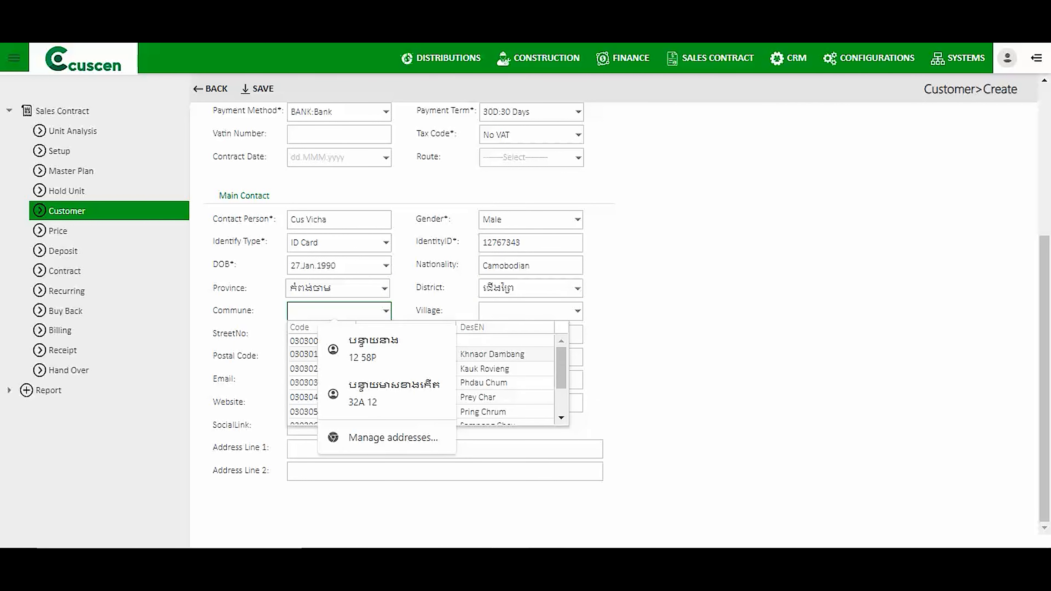
pyautogui.press('Return')
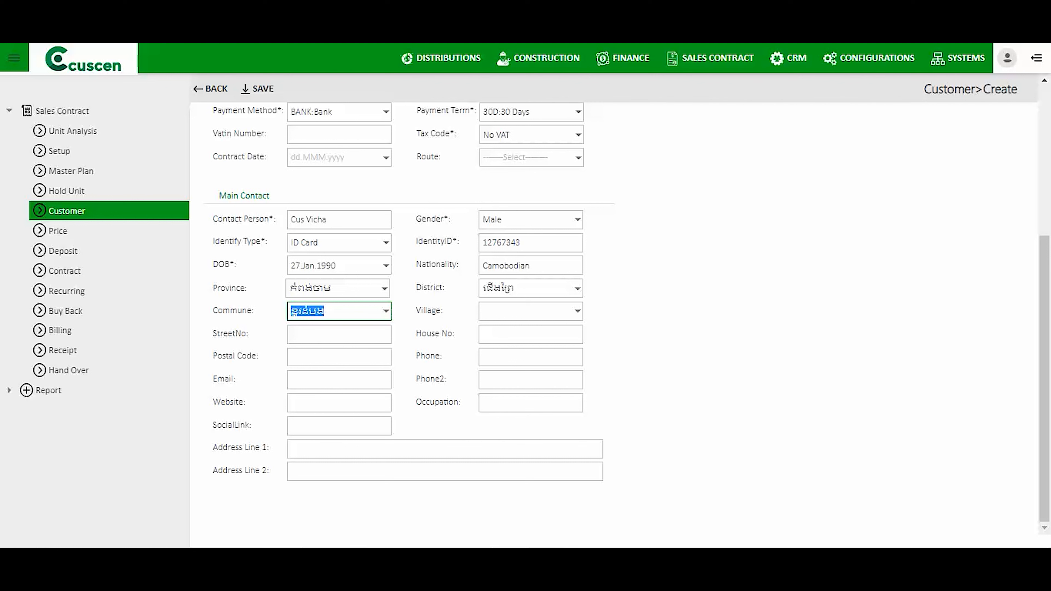
pyautogui.press('Tab')
pyautogui.press('Down')
pyautogui.press('Return')
# Enter the street number and correct the nationality spelling to Cambodian.
pyautogui.press('Tab')
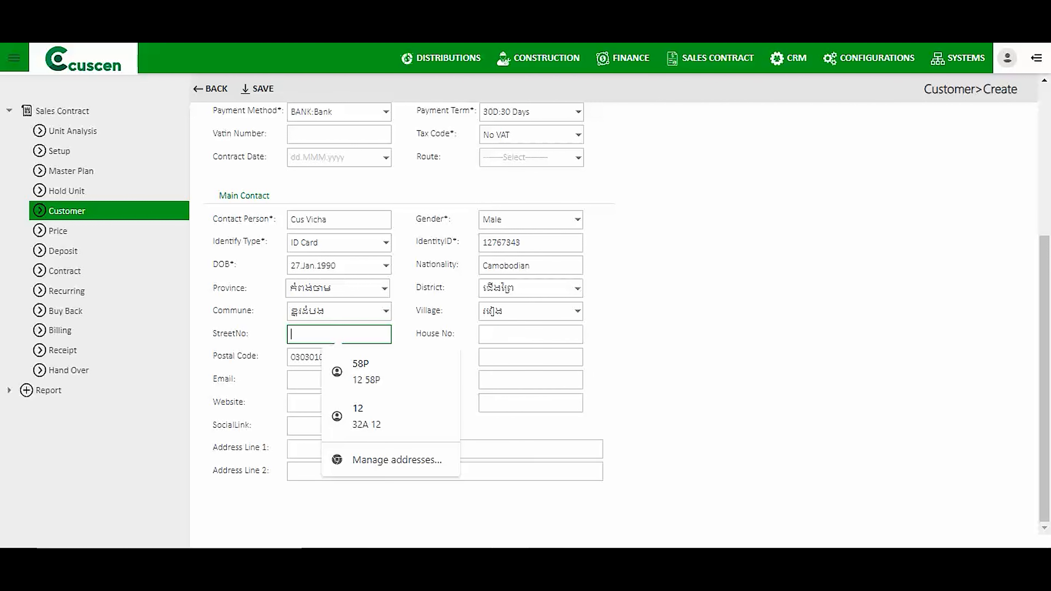
pyautogui.press('Down')
pyautogui.press('Up')
pyautogui.write('120')
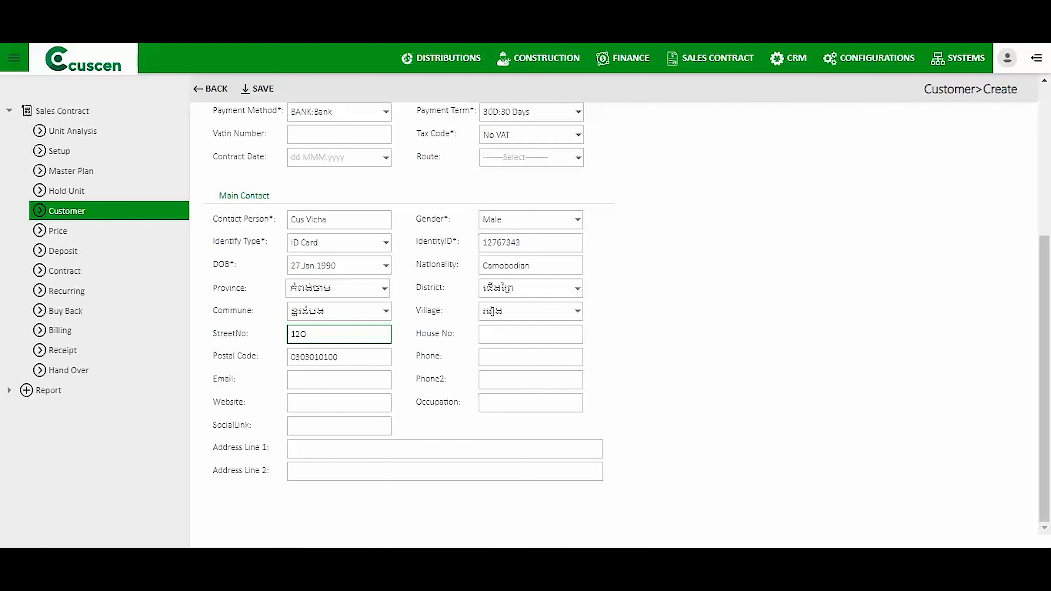
pyautogui.write('P')
pyautogui.click(504, 266)
pyautogui.press('BackSpace')
pyautogui.press('Tab')
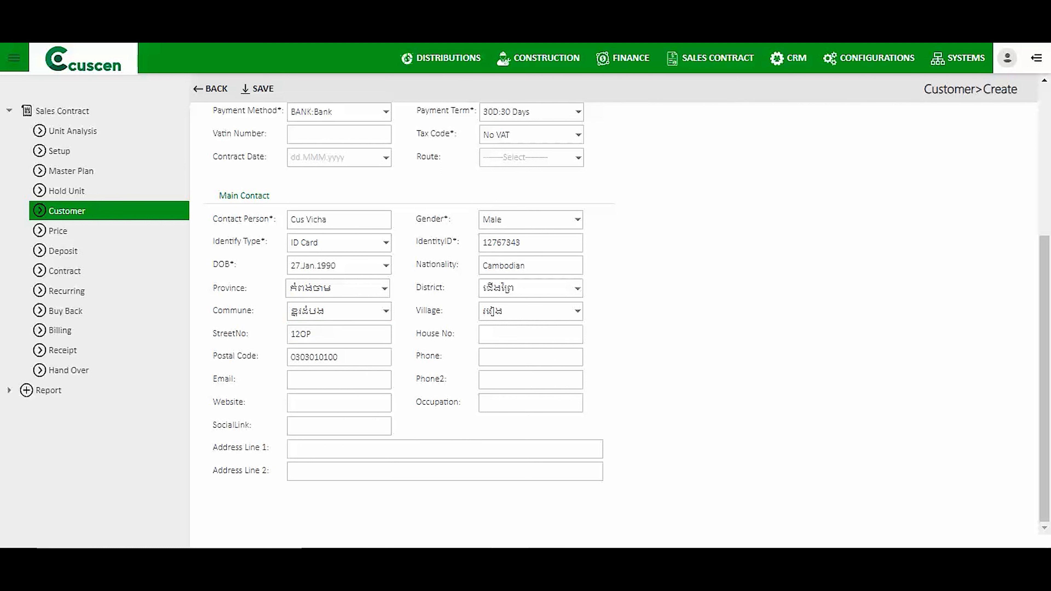
pyautogui.scroll(5, 619, 310)
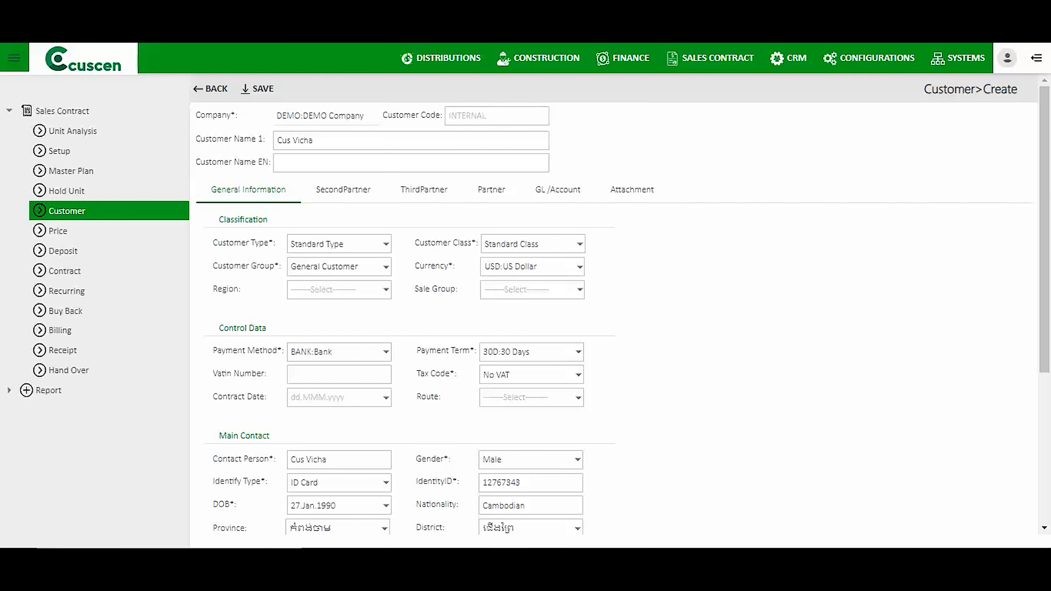
# Review the GL account settings, save the new customer as C0000008, and leave the form.
pyautogui.click(558, 189)
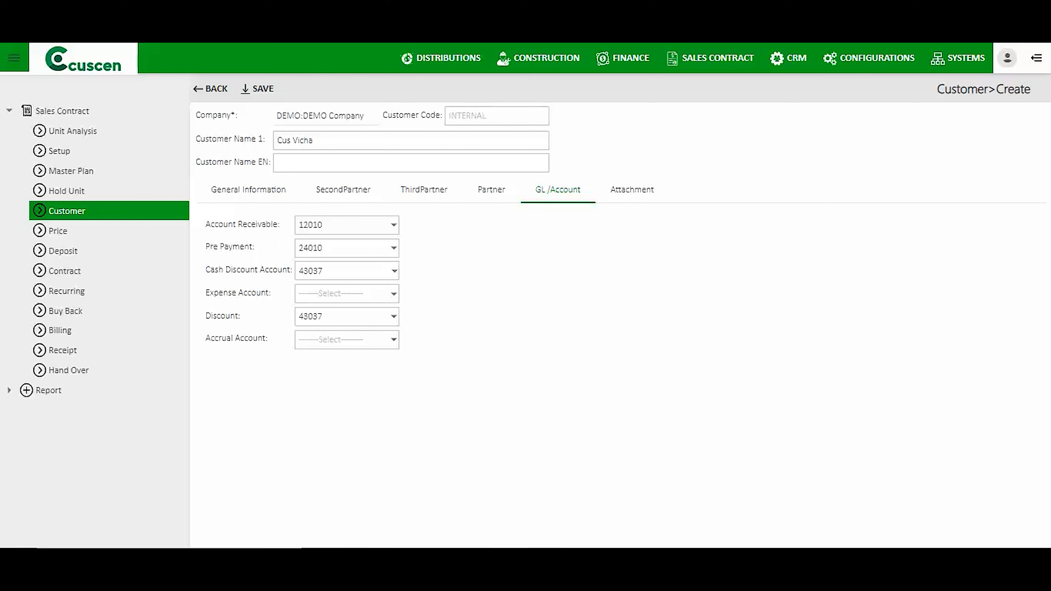
pyautogui.click(248, 189)
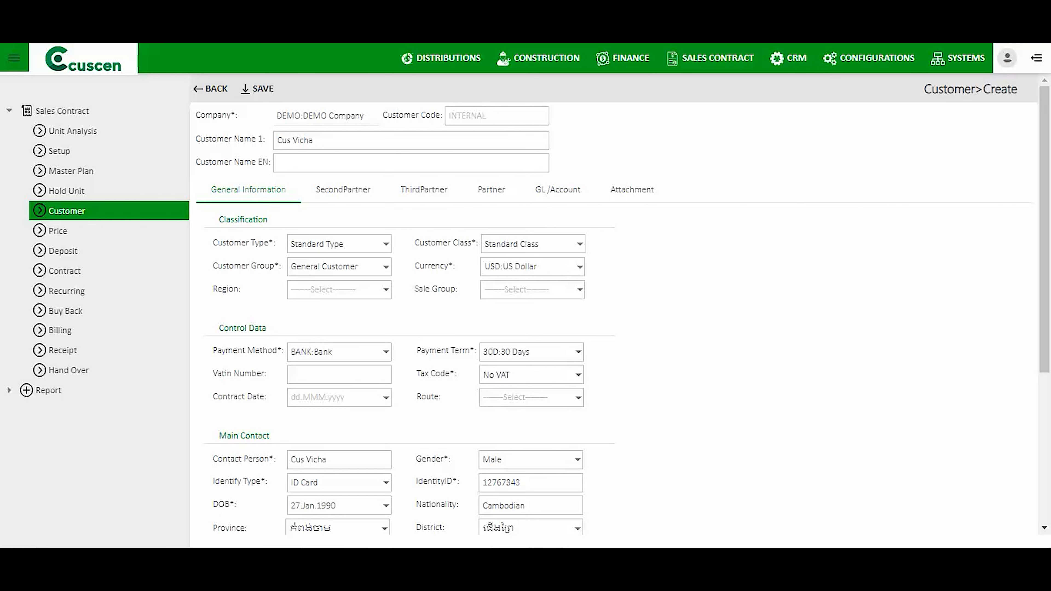
pyautogui.click(258, 89)
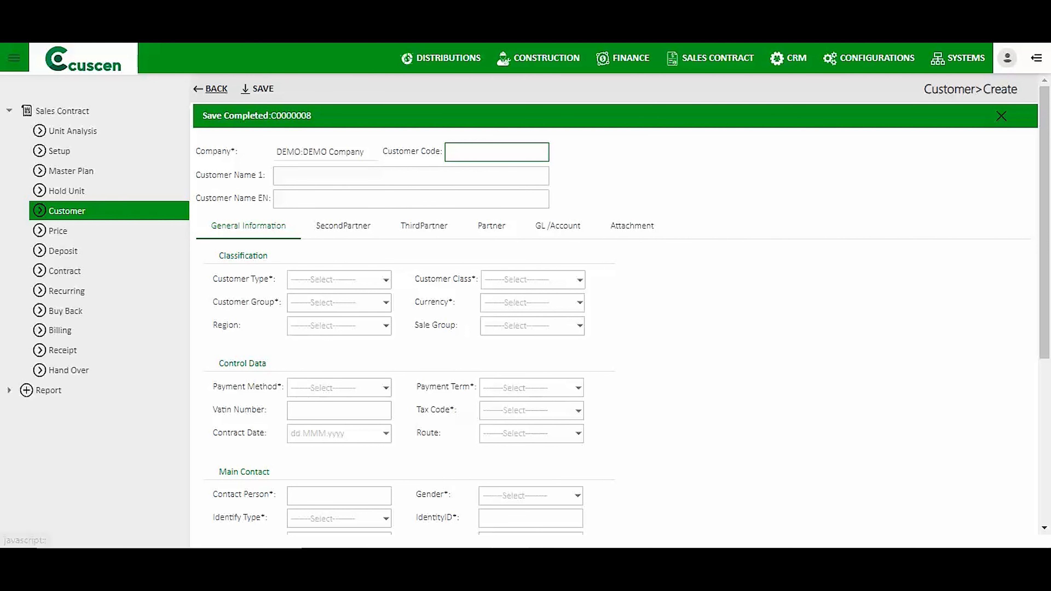
pyautogui.click(214, 89)
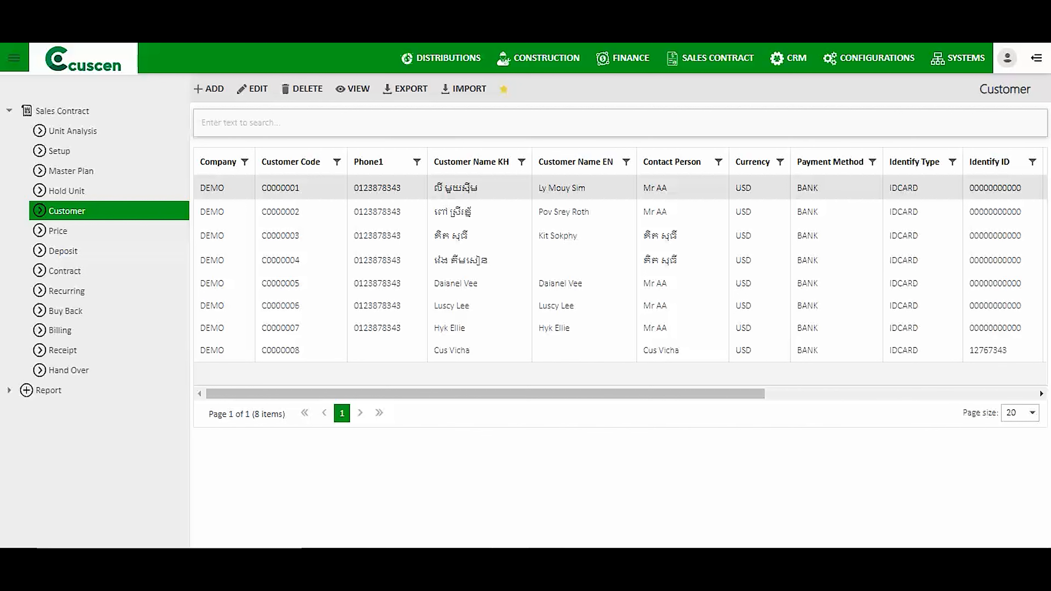
# Go to the Deposit receipts list and start a new deposit receipt.
pyautogui.click(63, 251)
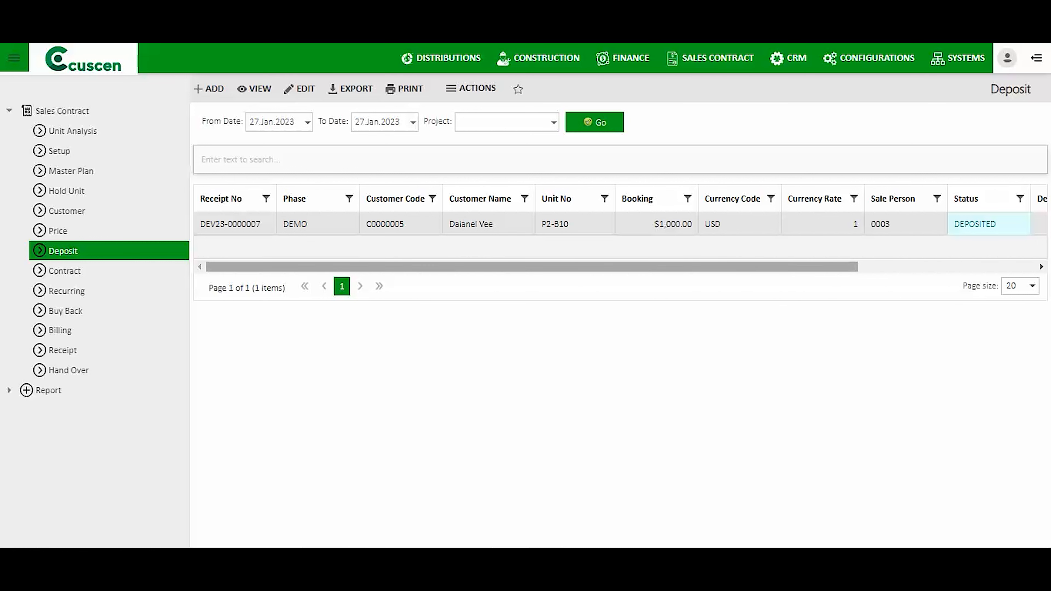
pyautogui.moveTo(532, 267)
pyautogui.mouseDown()
pyautogui.moveTo(709, 268)
pyautogui.moveTo(532, 267)
pyautogui.mouseUp()
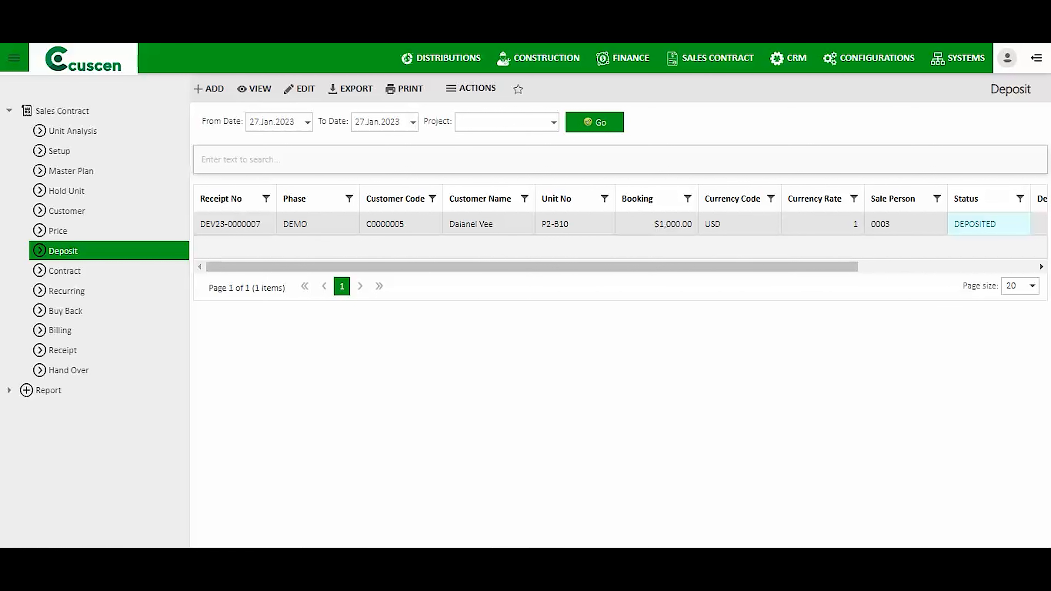
pyautogui.click(209, 89)
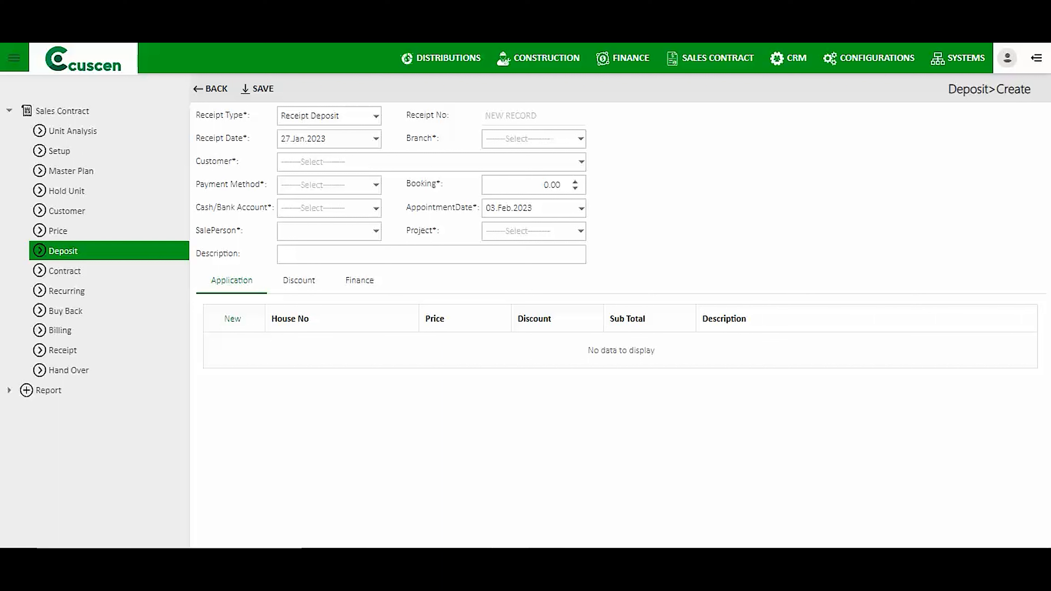
# Set branch DEMO, customer C0000008, payment method BANK and booking amount 1,000.00.
pyautogui.click(581, 139)
pyautogui.click(509, 169)
pyautogui.click(582, 162)
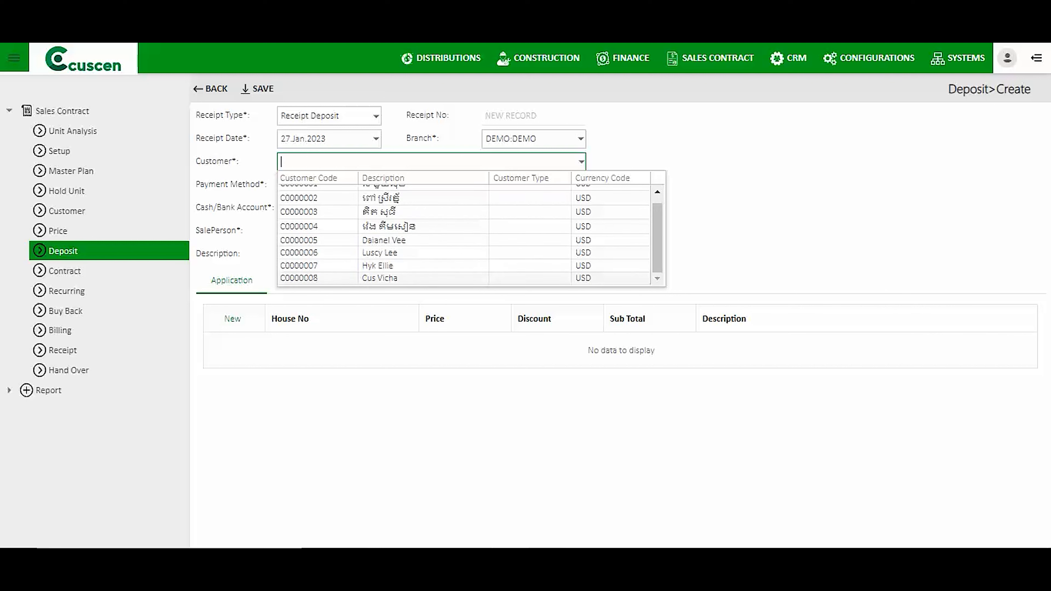
pyautogui.click(380, 278)
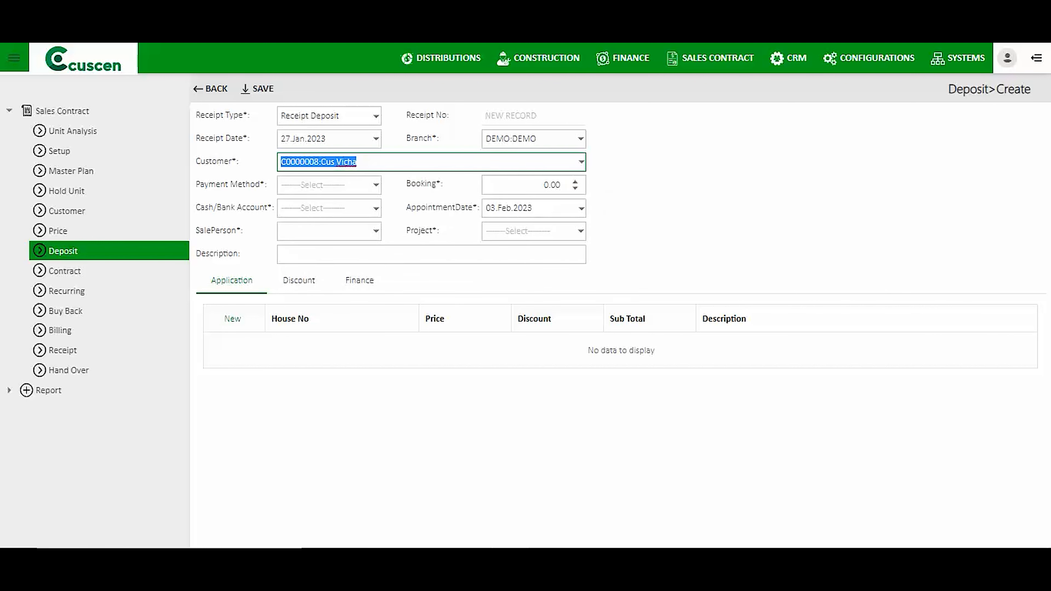
pyautogui.click(376, 185)
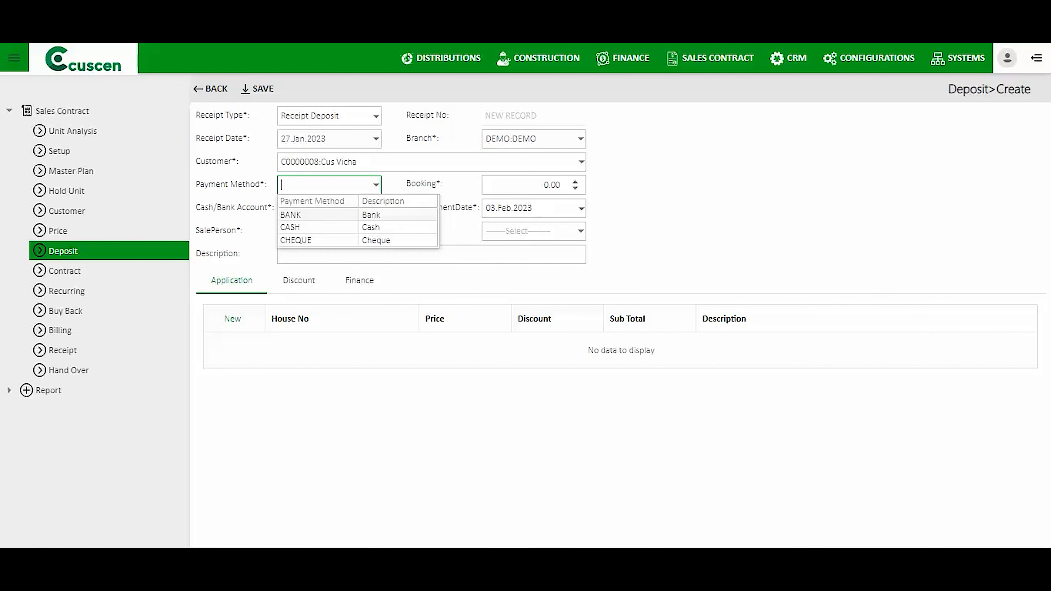
pyautogui.click(368, 215)
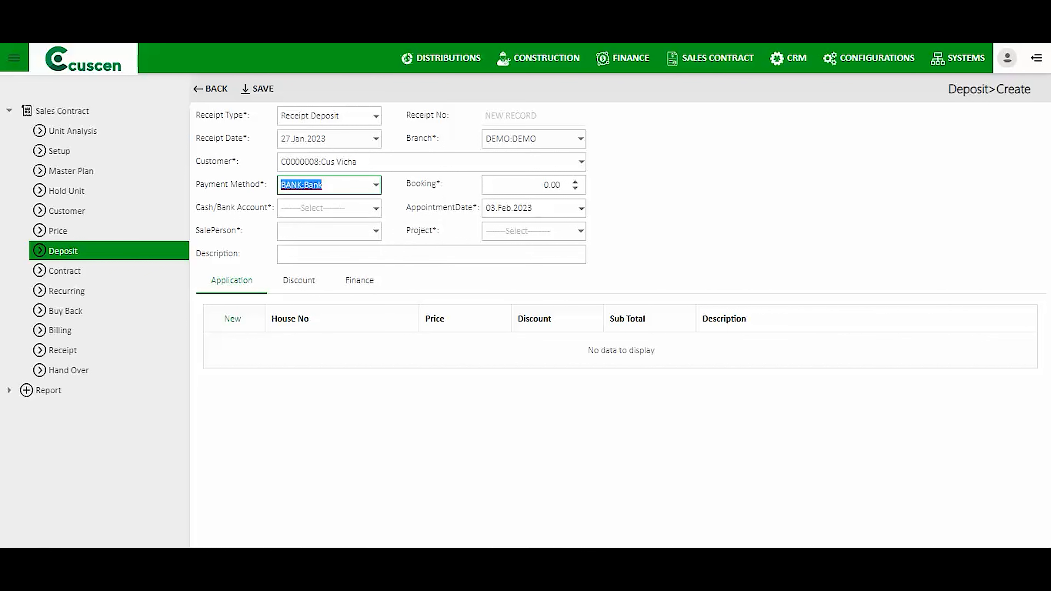
pyautogui.click(555, 185)
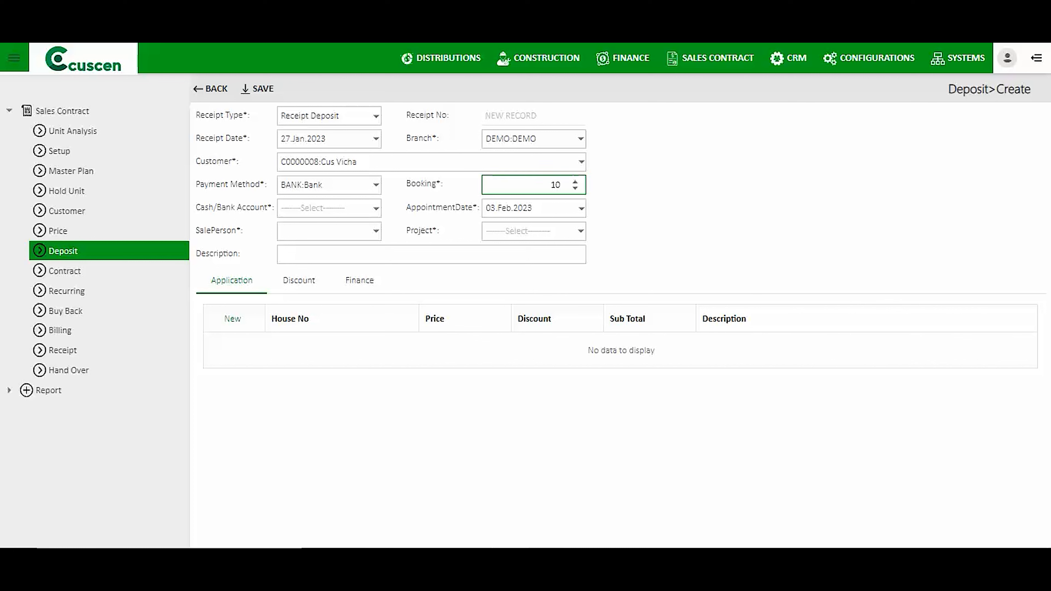
pyautogui.write('00')
pyautogui.press('Tab')
# Set bank account 11314 (PPCB), salesperson 0003, appointment 31 Jan 2023, Project 1, and add an application line.
pyautogui.click(376, 208)
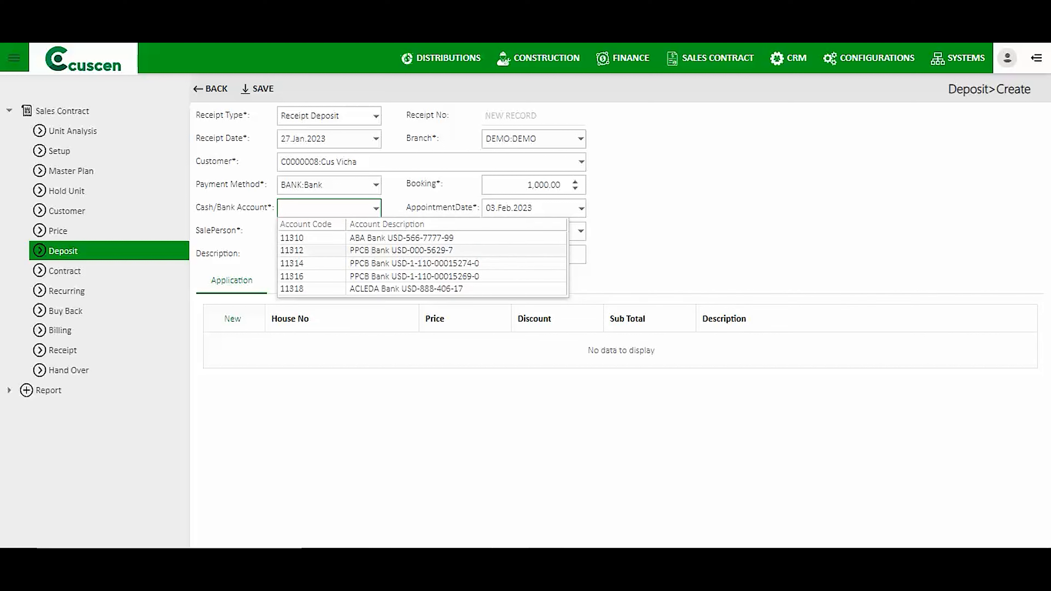
pyautogui.click(414, 263)
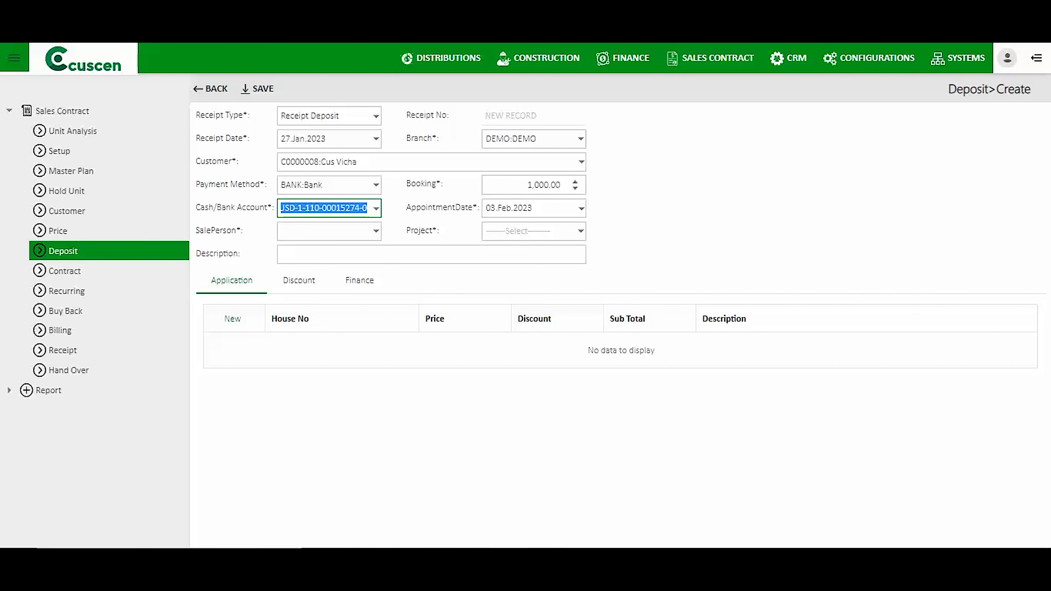
pyautogui.click(376, 231)
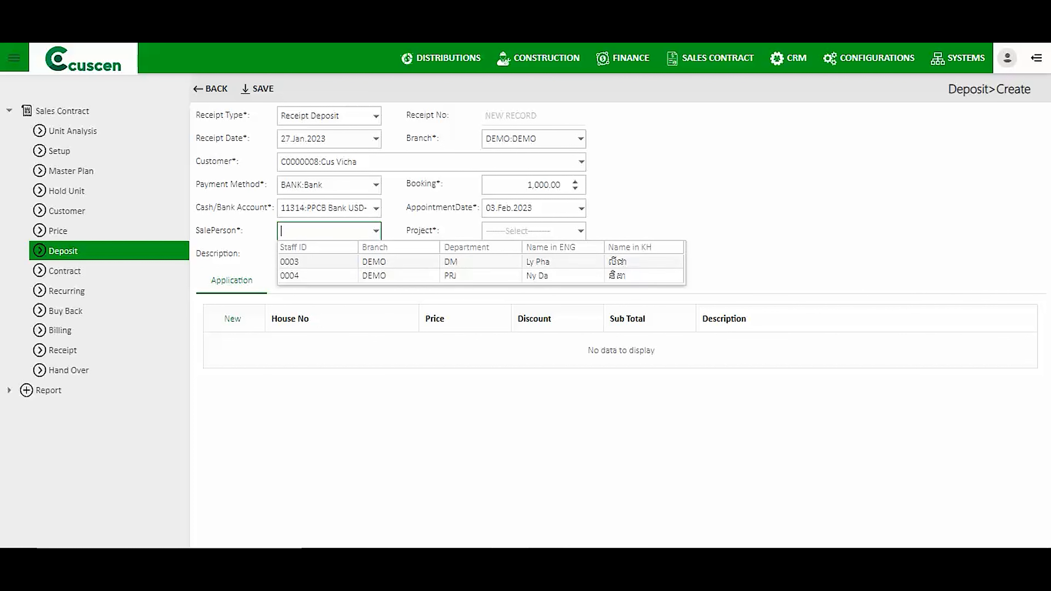
pyautogui.click(381, 262)
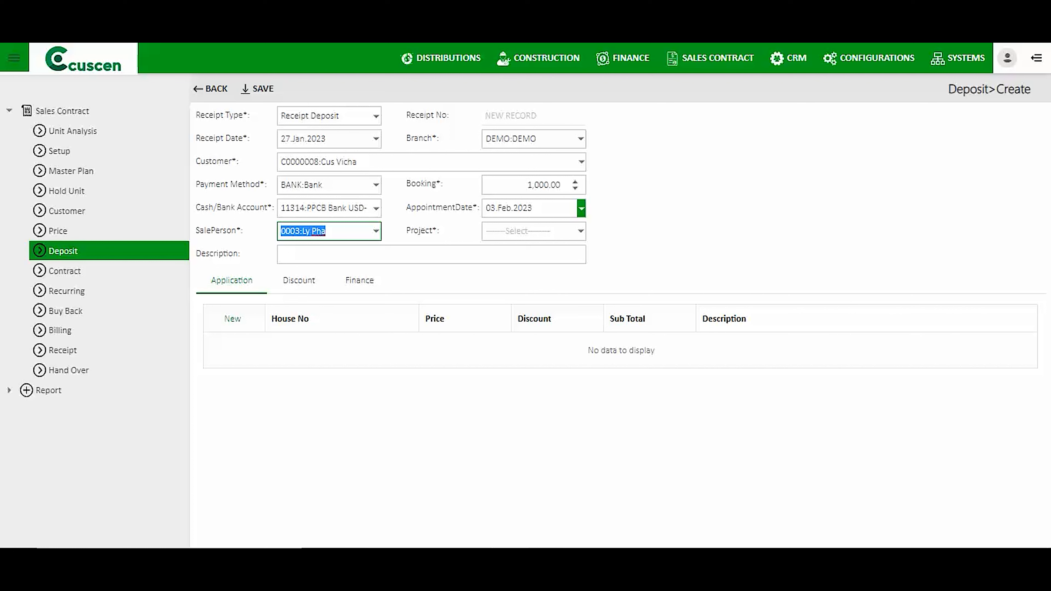
pyautogui.click(581, 207)
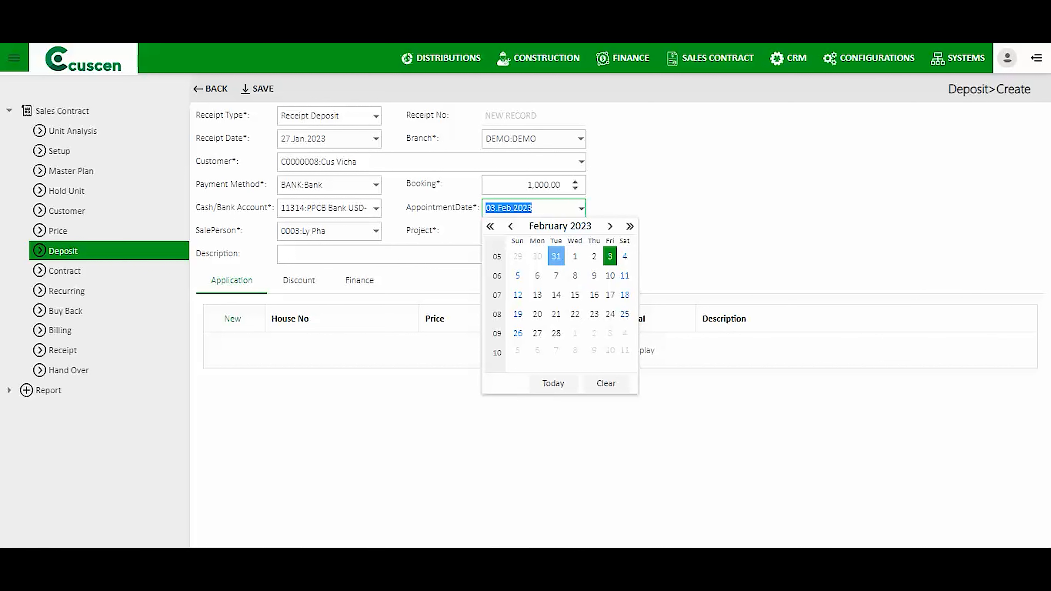
pyautogui.click(555, 256)
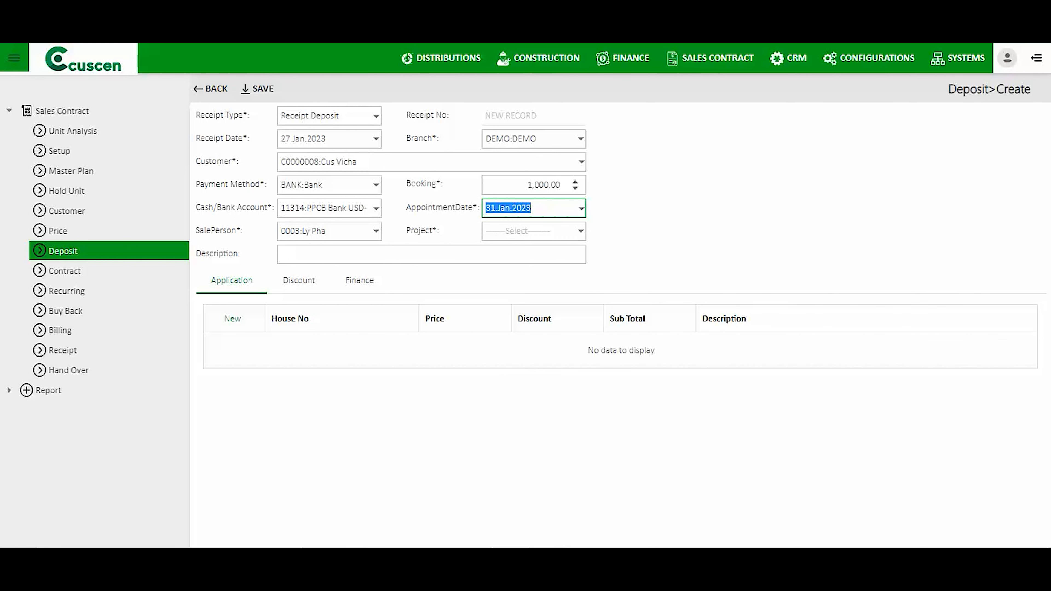
pyautogui.click(582, 231)
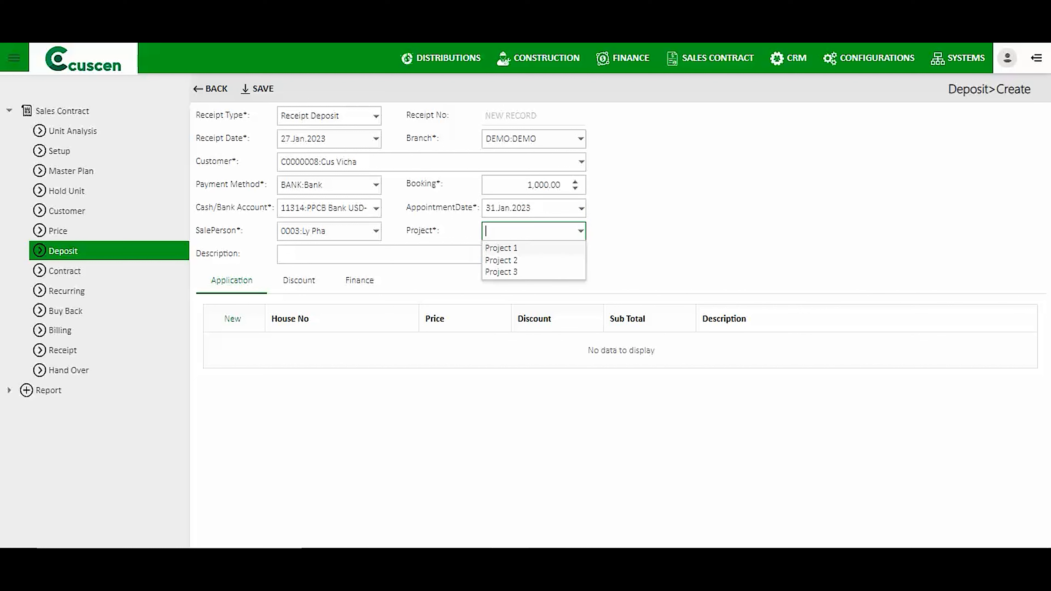
pyautogui.click(526, 248)
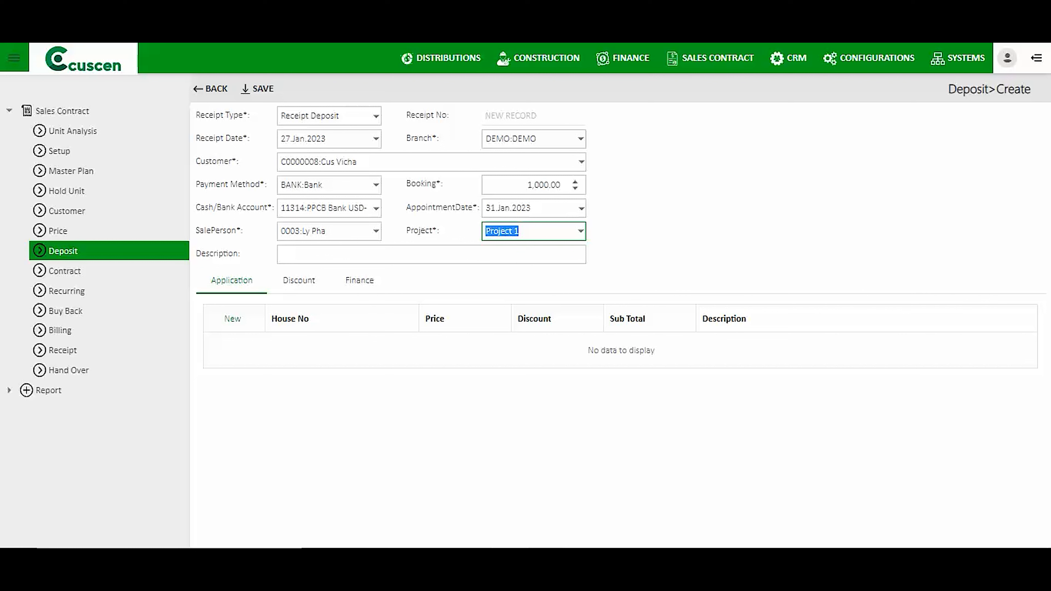
pyautogui.click(232, 318)
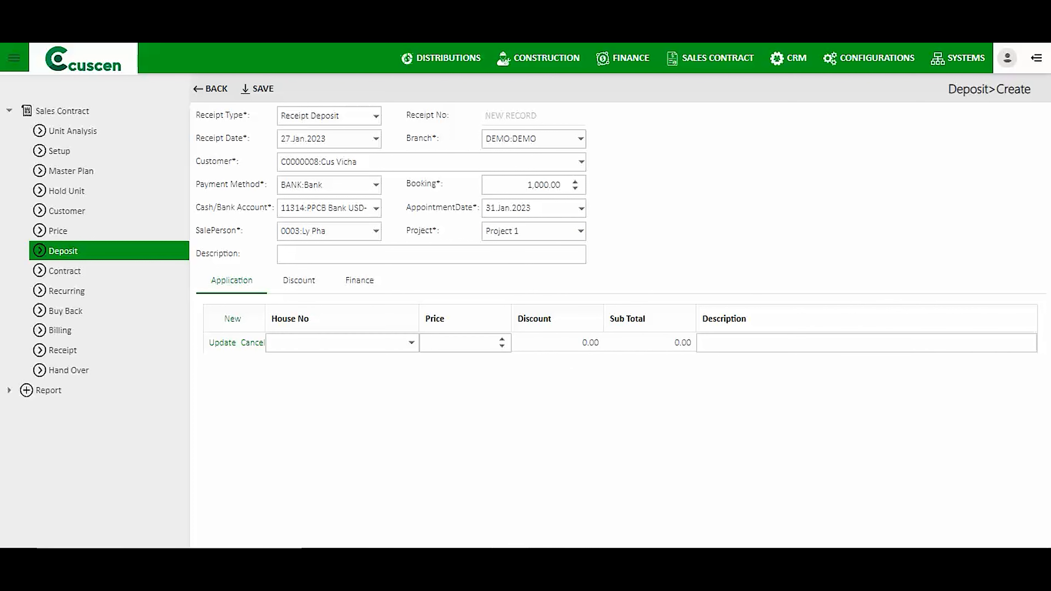
# Add house unit P1-A09 (4m x16m, 120,000.00) to the application line and commit it.
pyautogui.click(412, 343)
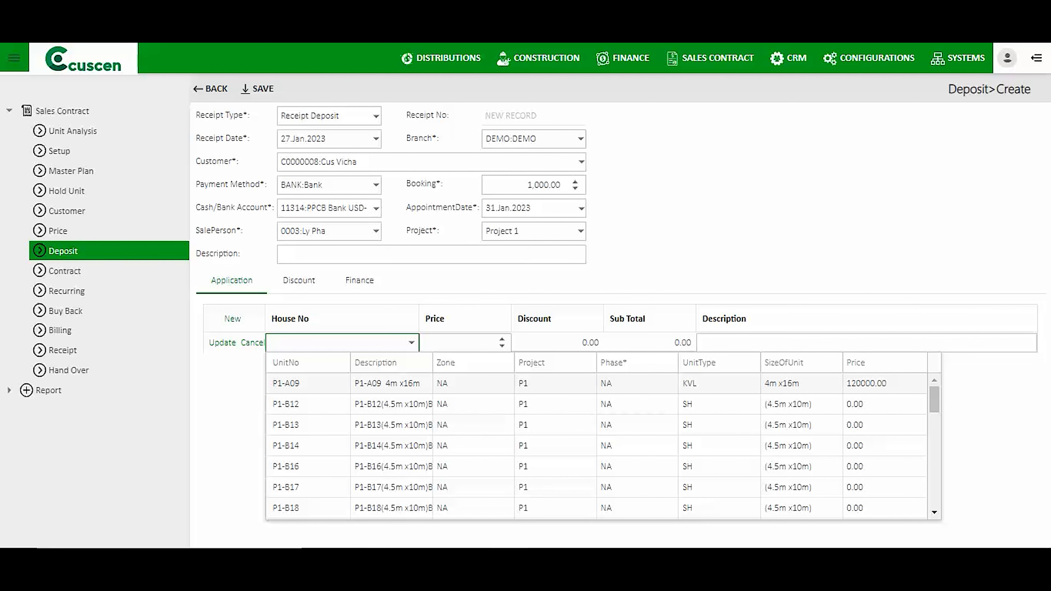
pyautogui.click(388, 383)
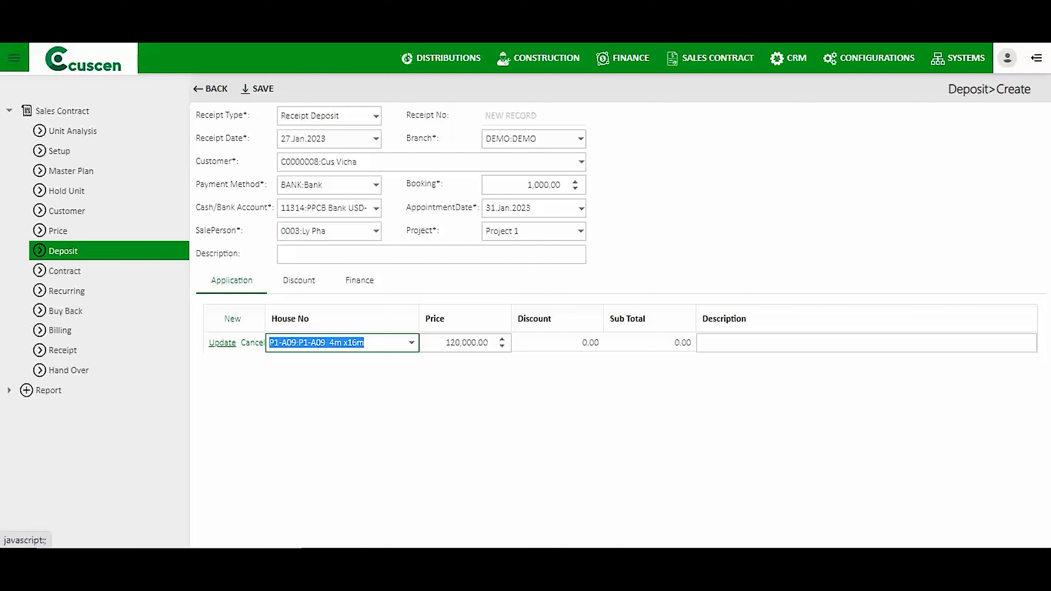
pyautogui.click(222, 342)
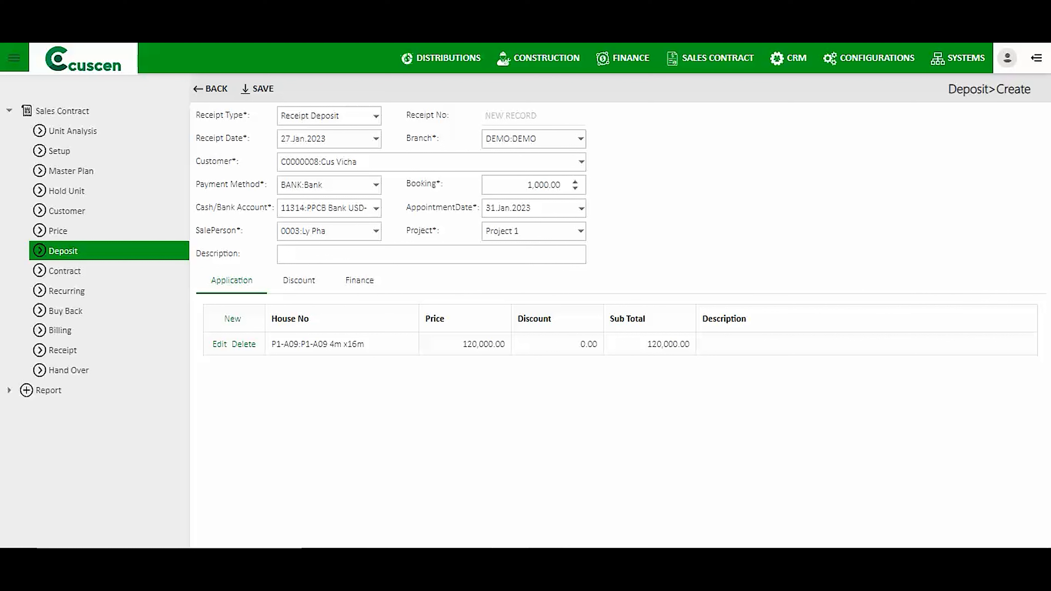
pyautogui.click(299, 281)
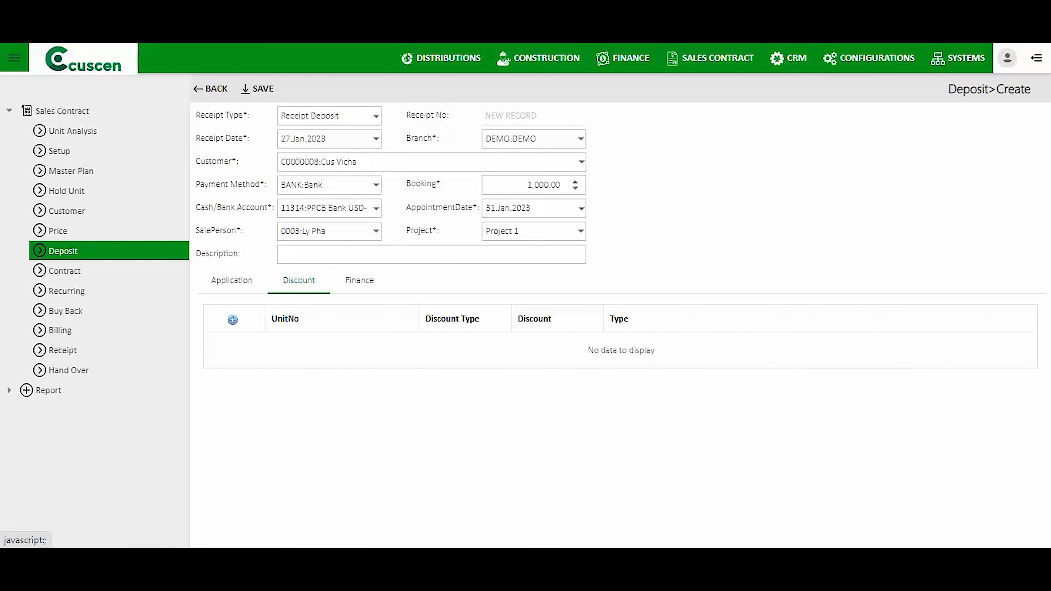
# Add a 1 percent Discount Member line on P1-A09, confirming its subtotal of 118,800.00.
pyautogui.click(233, 320)
pyautogui.click(412, 343)
pyautogui.click(285, 384)
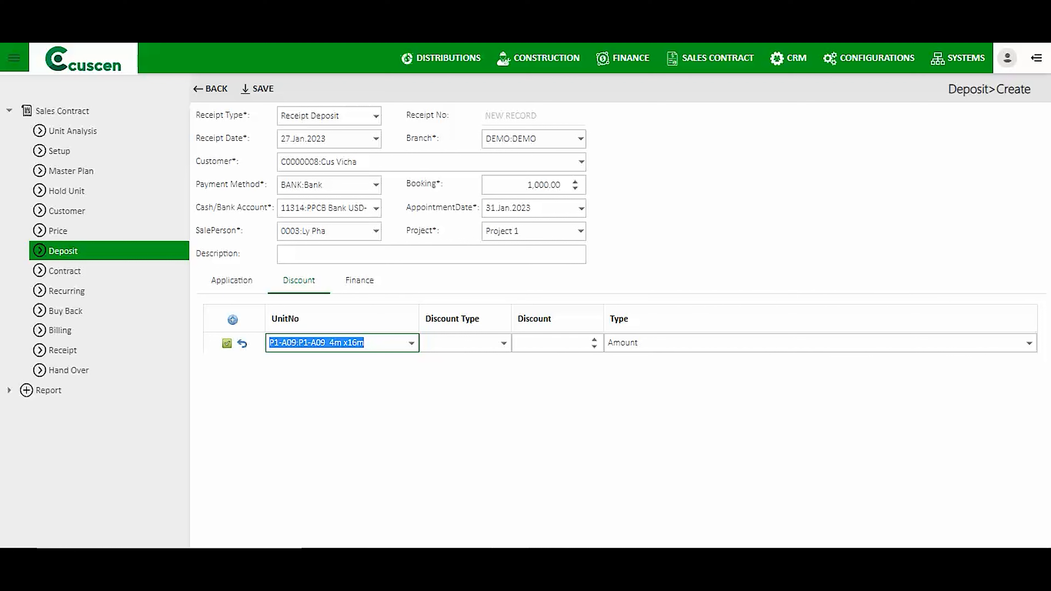
pyautogui.click(504, 343)
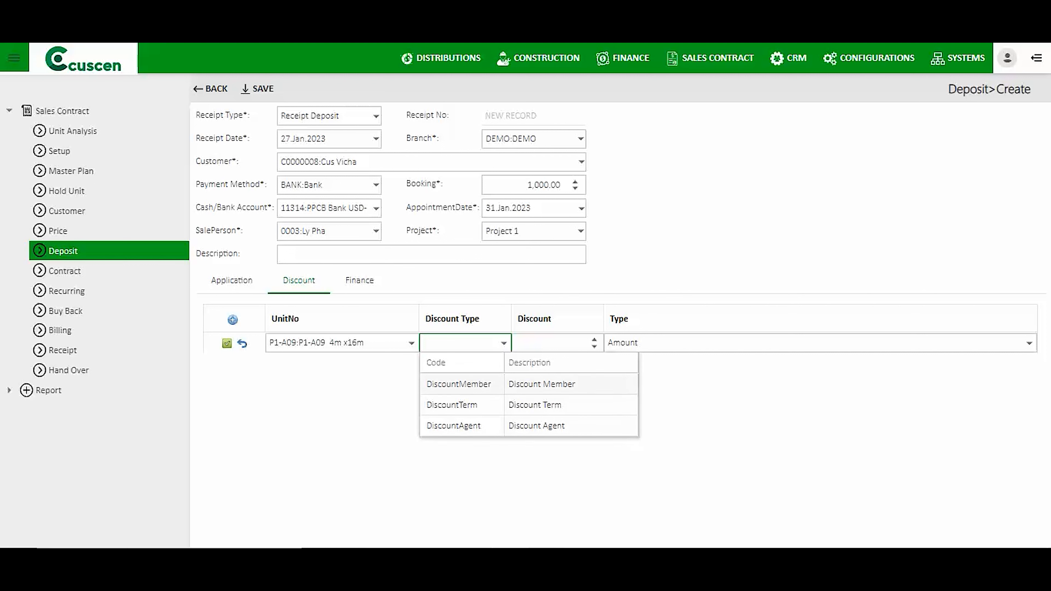
pyautogui.click(501, 385)
pyautogui.click(554, 344)
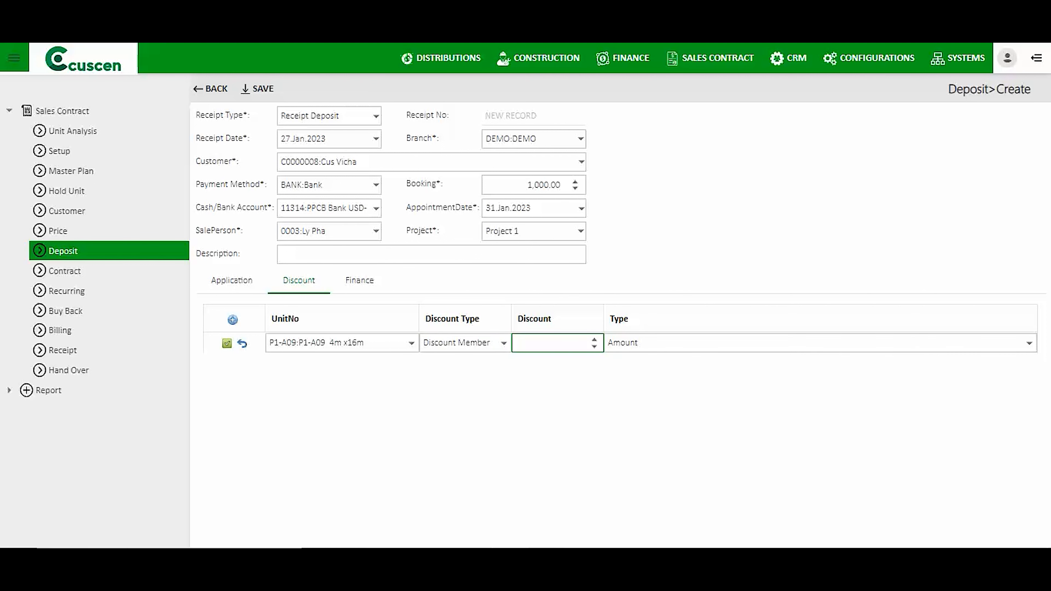
pyautogui.click(621, 343)
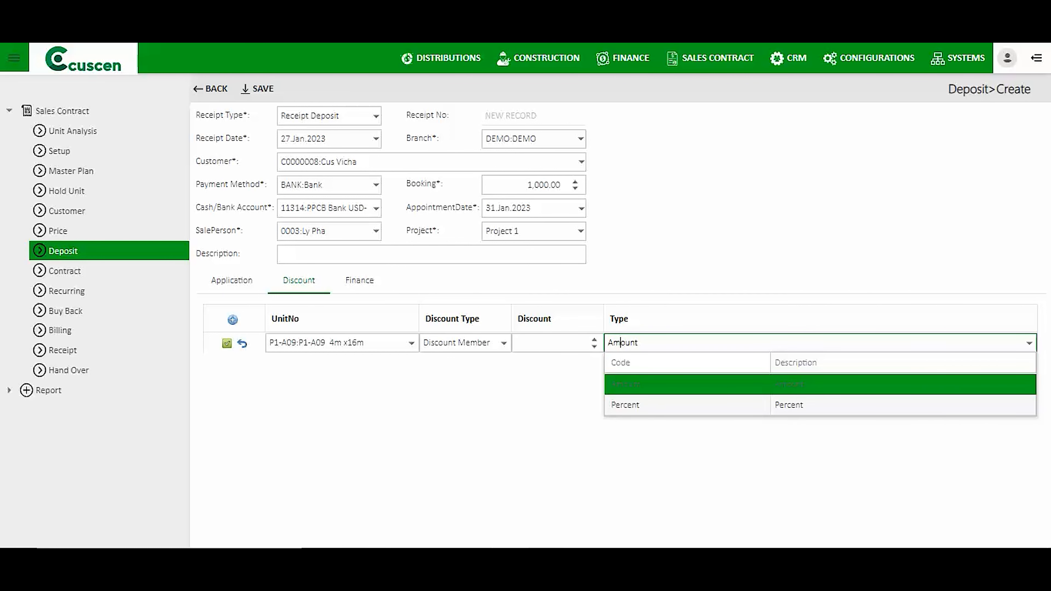
pyautogui.click(662, 405)
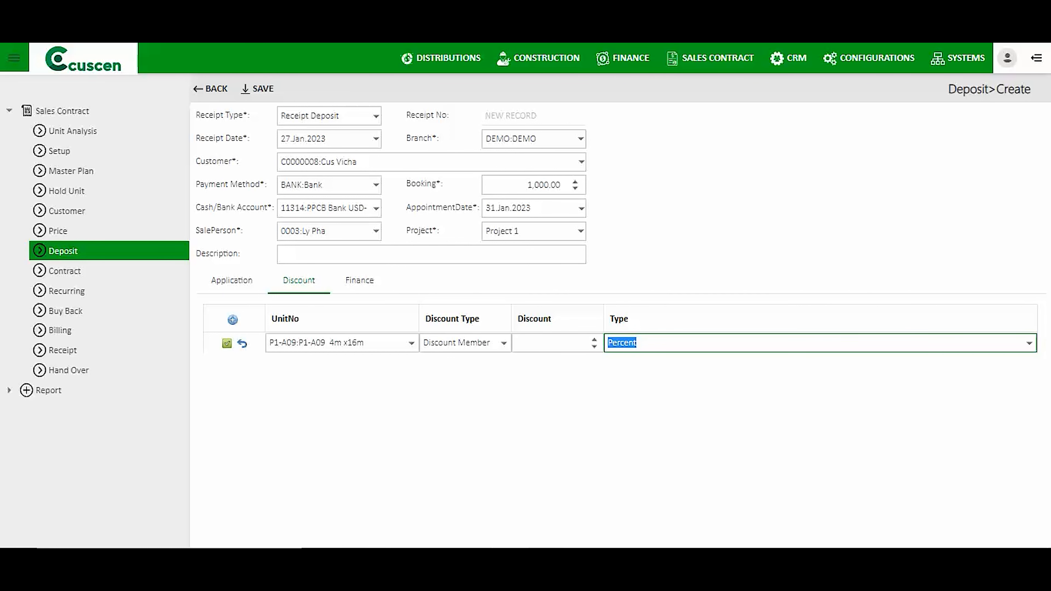
pyautogui.click(623, 342)
pyautogui.click(569, 342)
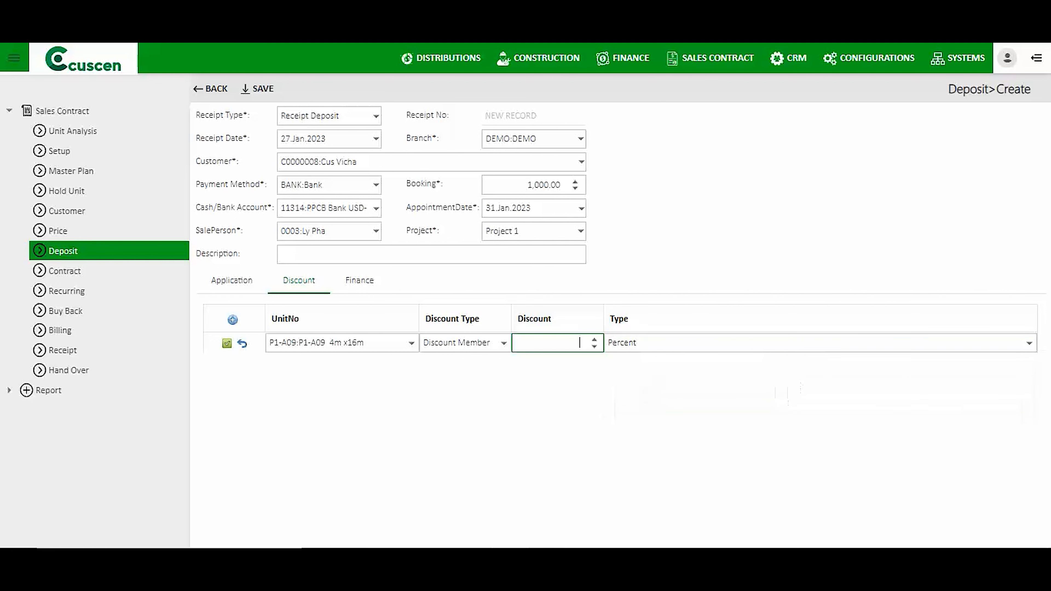
pyautogui.write('1')
pyautogui.click(226, 343)
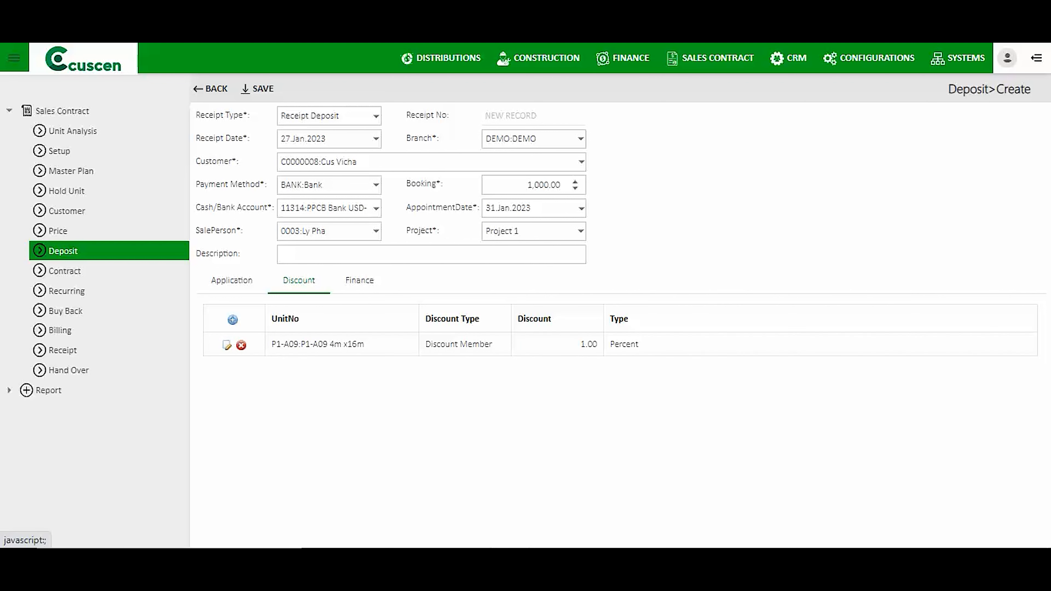
pyautogui.click(232, 281)
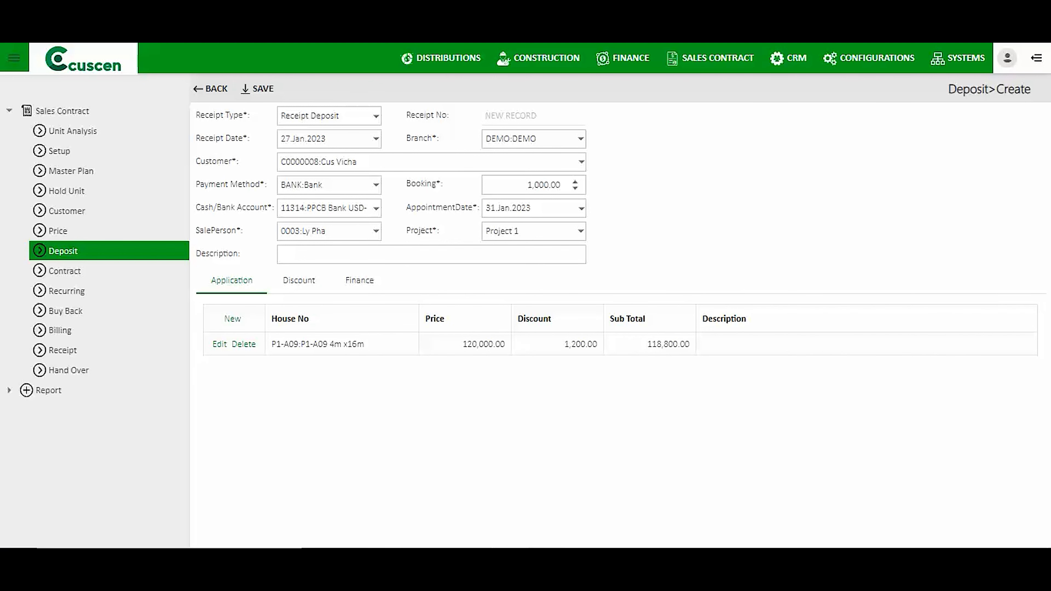
pyautogui.click(299, 281)
# Change unit P1-A09's discount type to Amount and set it to 1000.
pyautogui.click(227, 344)
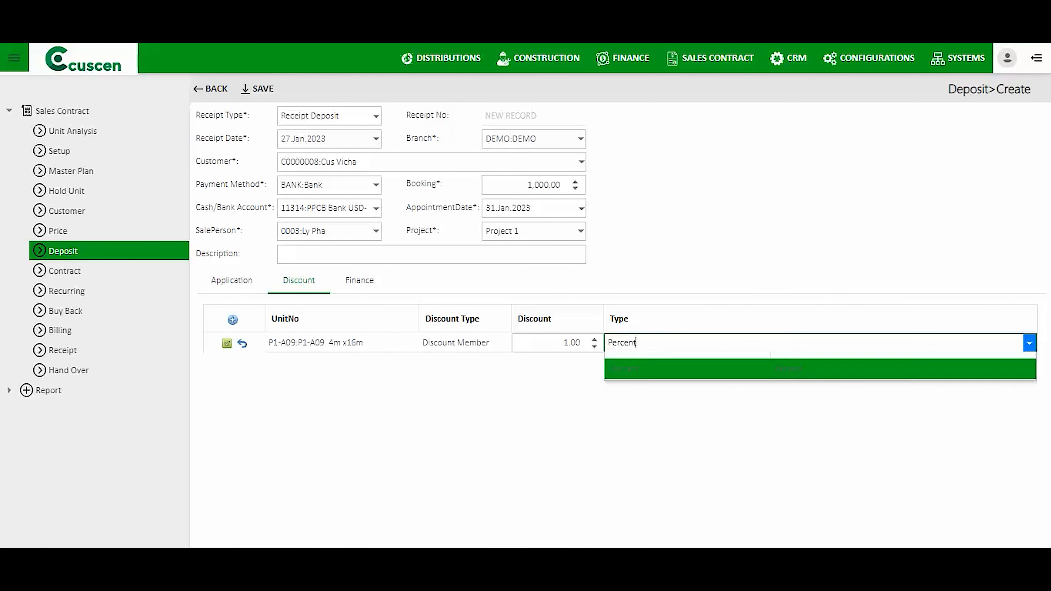
pyautogui.click(1030, 344)
pyautogui.click(795, 384)
pyautogui.click(571, 344)
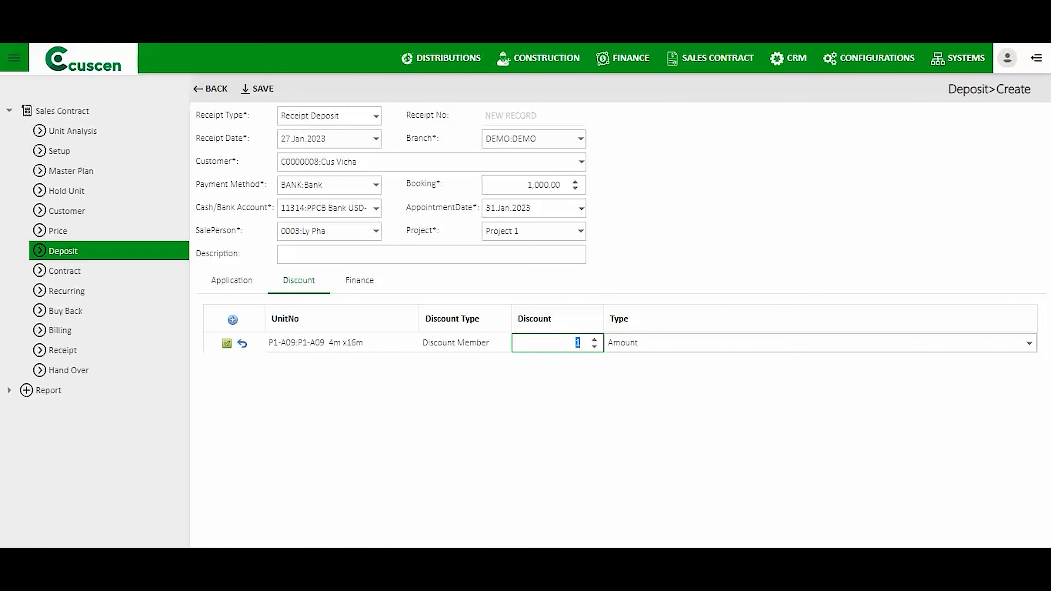
pyautogui.write('1000')
pyautogui.click(226, 343)
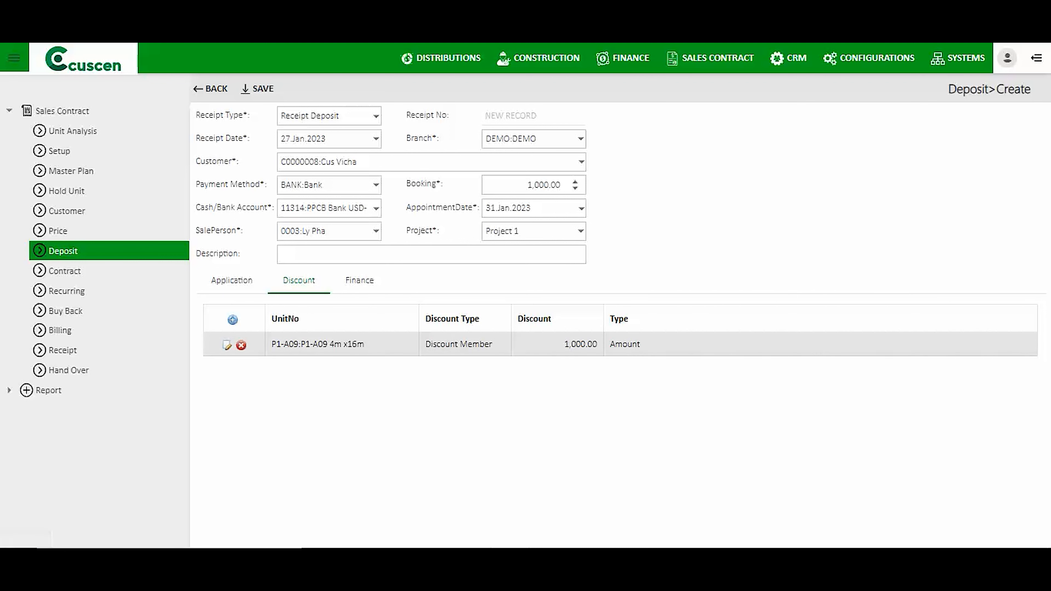
# Verify the 1,000 discount and 119,000 subtotal, then save the receipt as DEV23-0000009.
pyautogui.click(232, 281)
pyautogui.moveTo(565, 344); pyautogui.dragTo(589, 344)
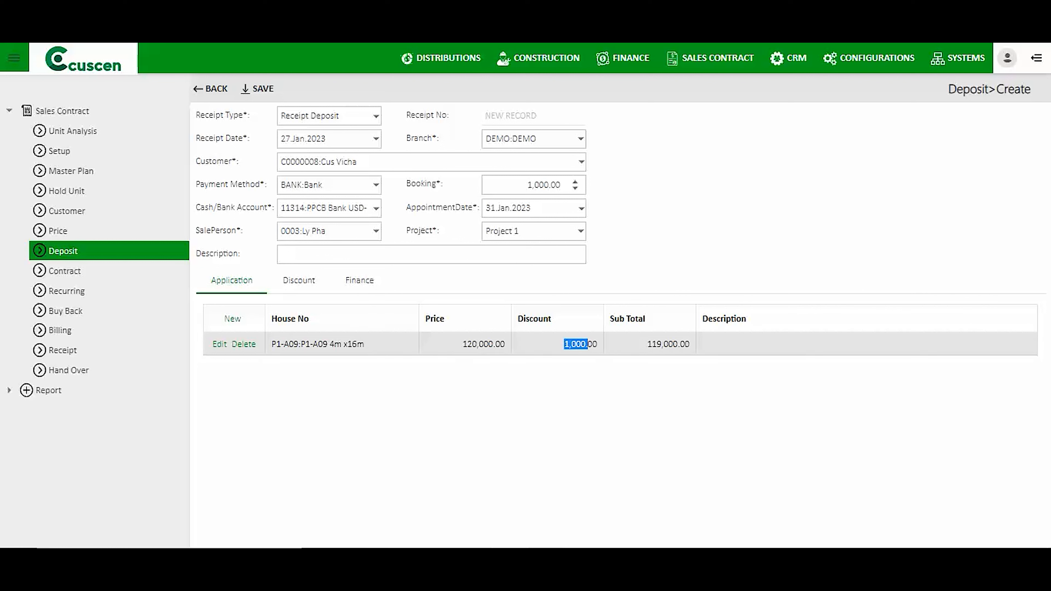
pyautogui.moveTo(647, 345)
pyautogui.mouseDown()
pyautogui.moveTo(685, 344)
pyautogui.moveTo(648, 344)
pyautogui.mouseUp()
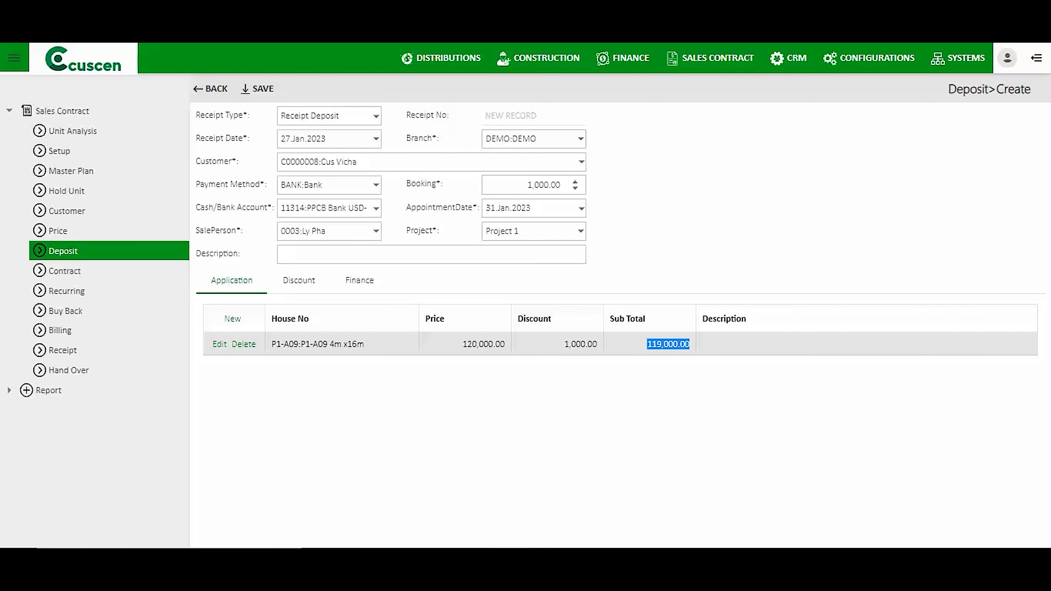
pyautogui.click(263, 89)
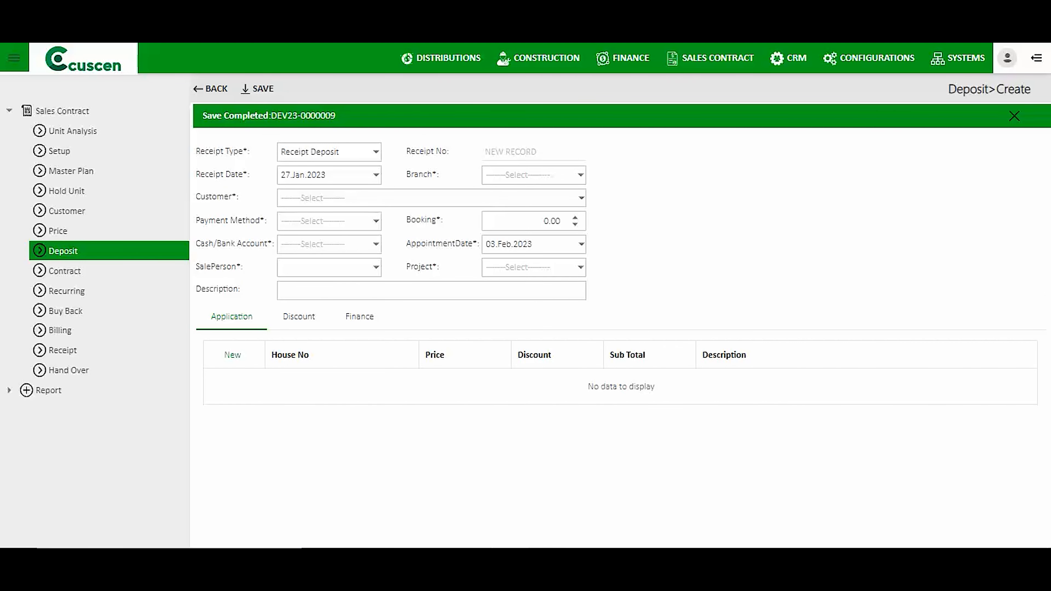
# Open DEV23-0000009 from the Save Completed banner and review its ACTIONS menu.
pyautogui.click(303, 116)
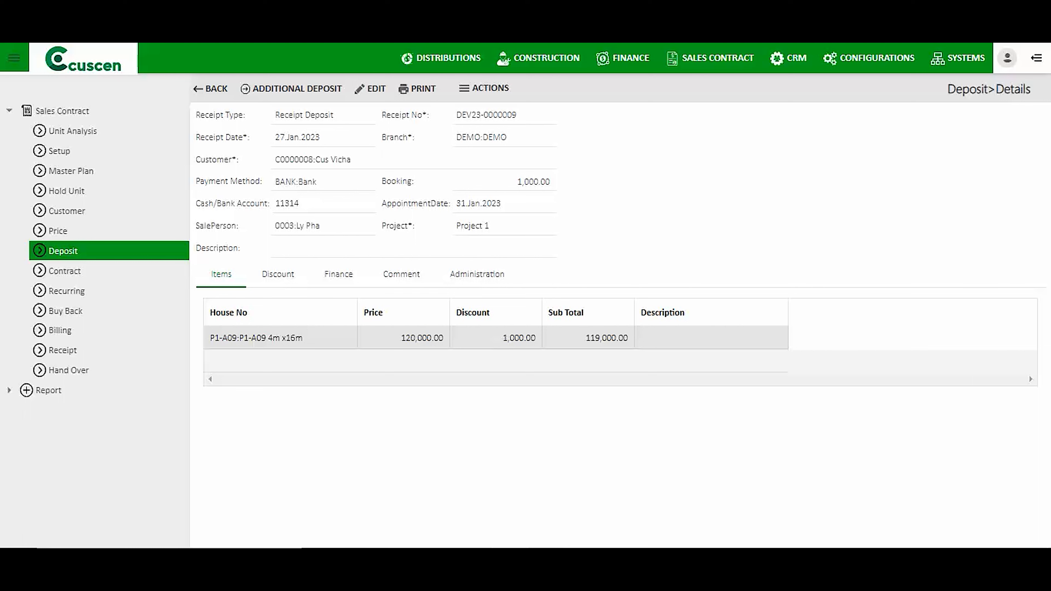
pyautogui.click(485, 88)
# Edit DEV23-0000009's description to 'Deposit for 30% of the house no' and save.
pyautogui.click(376, 89)
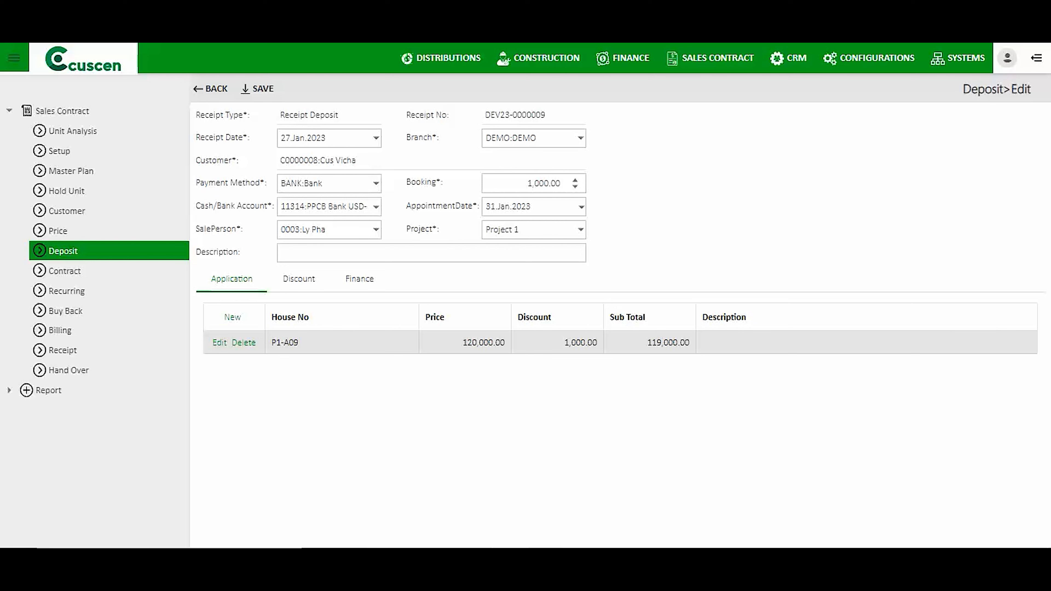
pyautogui.click(373, 253)
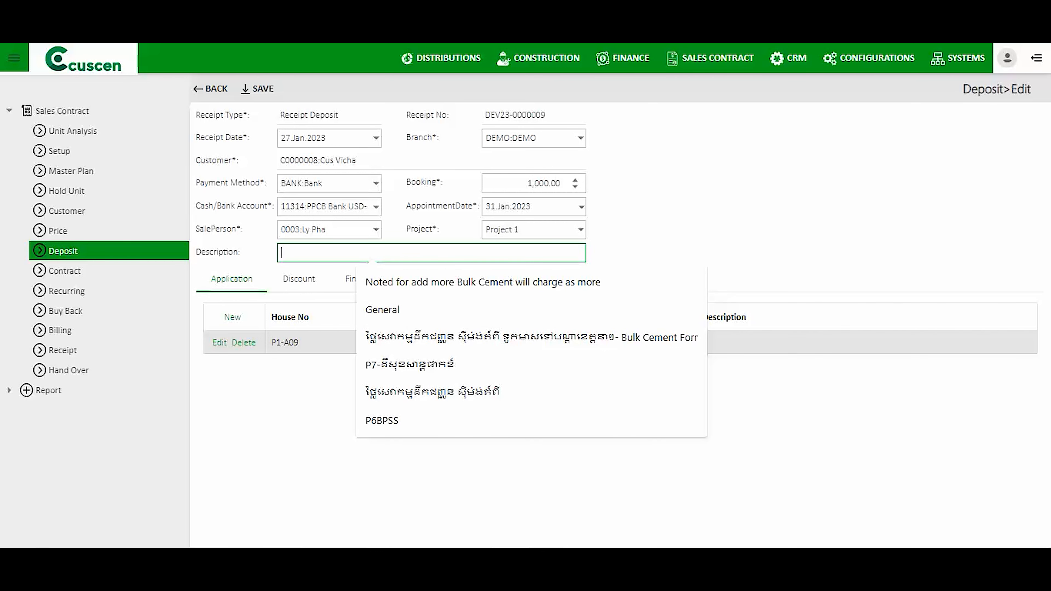
pyautogui.write('epos')
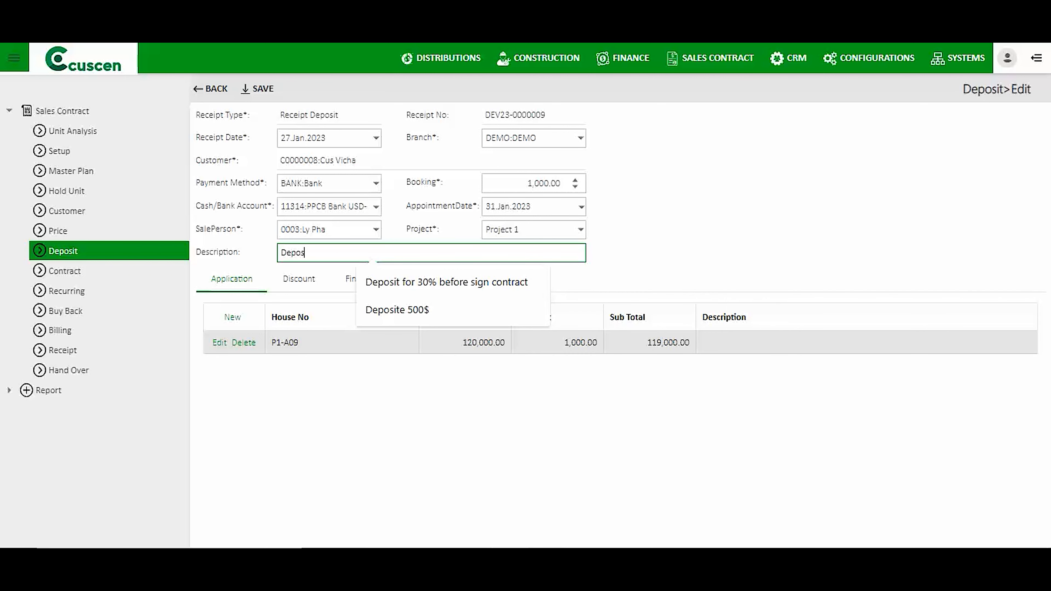
pyautogui.write('it for 30% of the hose')
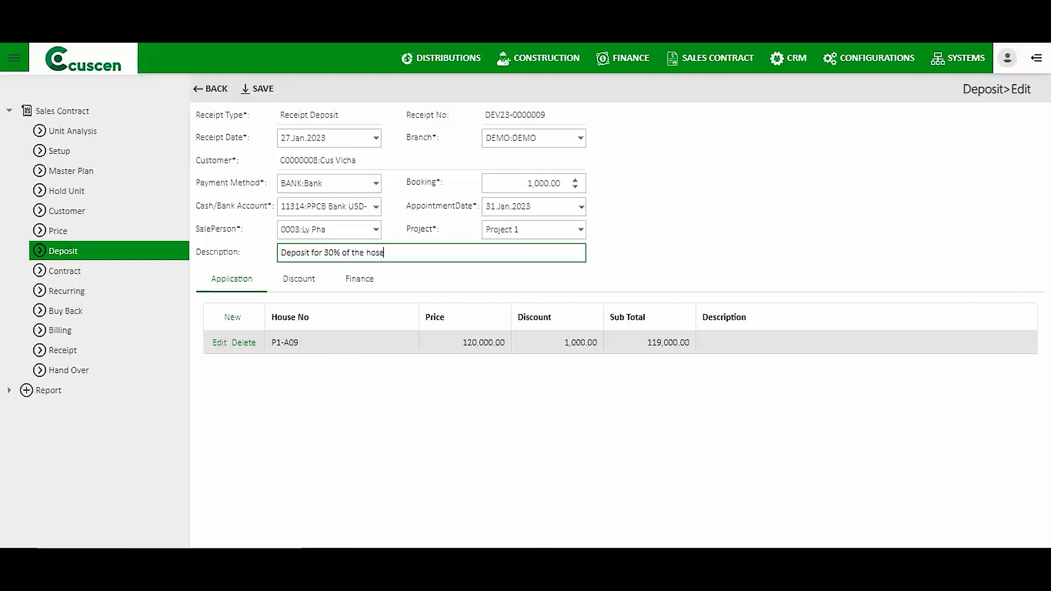
pyautogui.write('use n')
pyautogui.press('BackSpace')
pyautogui.press('BackSpace')
pyautogui.press('BackSpace')
pyautogui.press('BackSpace')
pyautogui.press('BackSpace')
pyautogui.press('BackSpace')
pyautogui.write('use no')
pyautogui.click(258, 89)
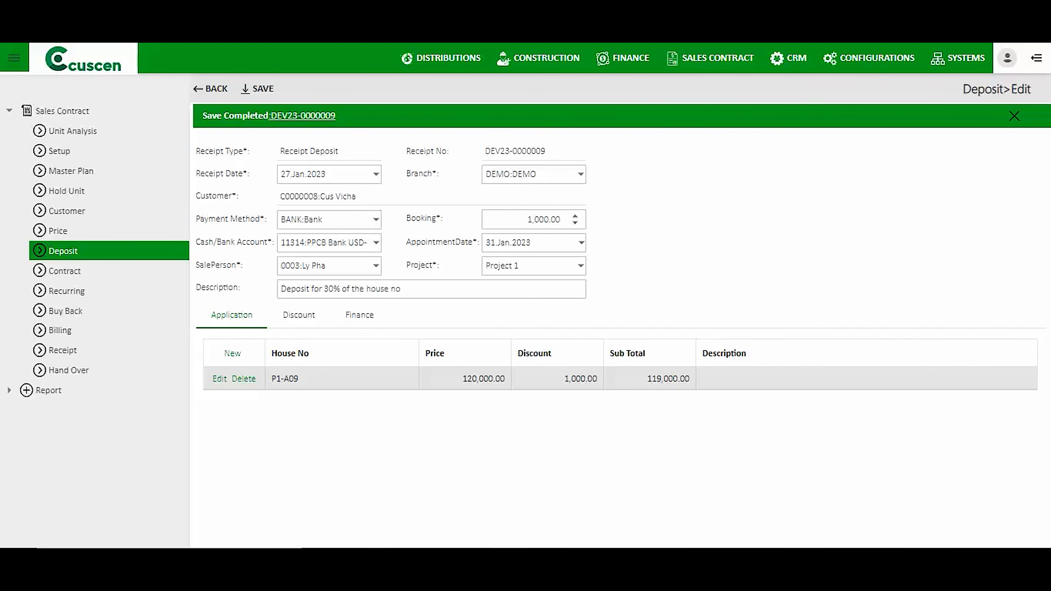
# Release DEV23-0000009 via Release Document, then reopen it from the Deposit list.
pyautogui.click(303, 116)
pyautogui.press('Return')
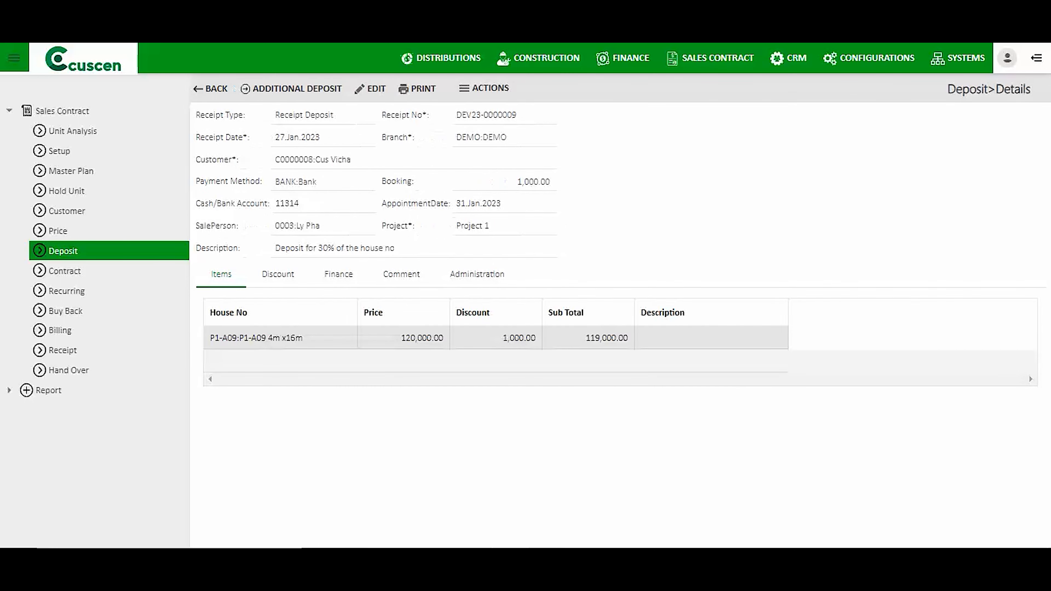
pyautogui.click(484, 88)
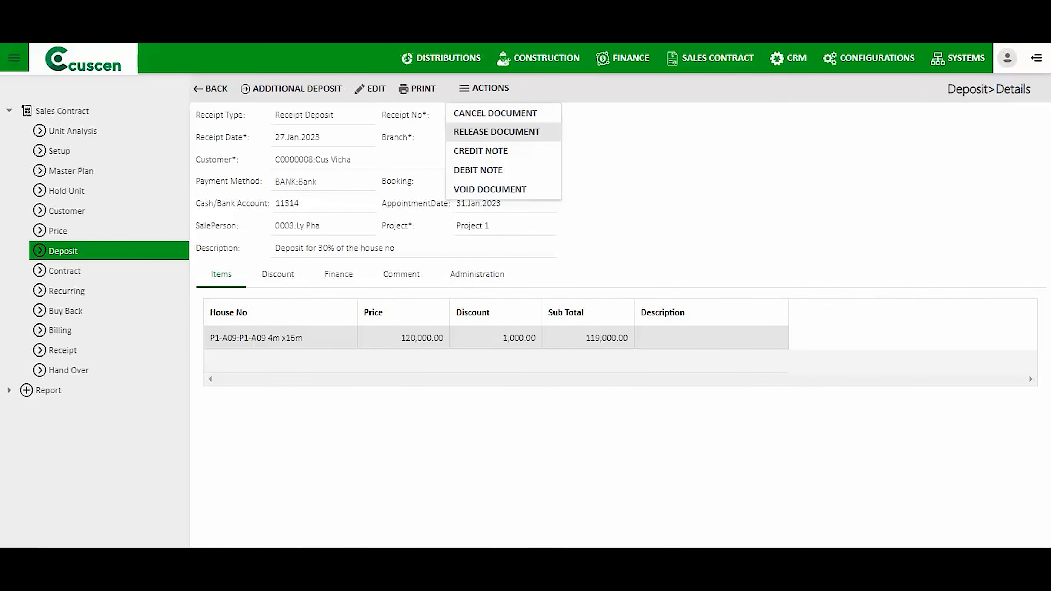
pyautogui.click(496, 132)
pyautogui.click(721, 155)
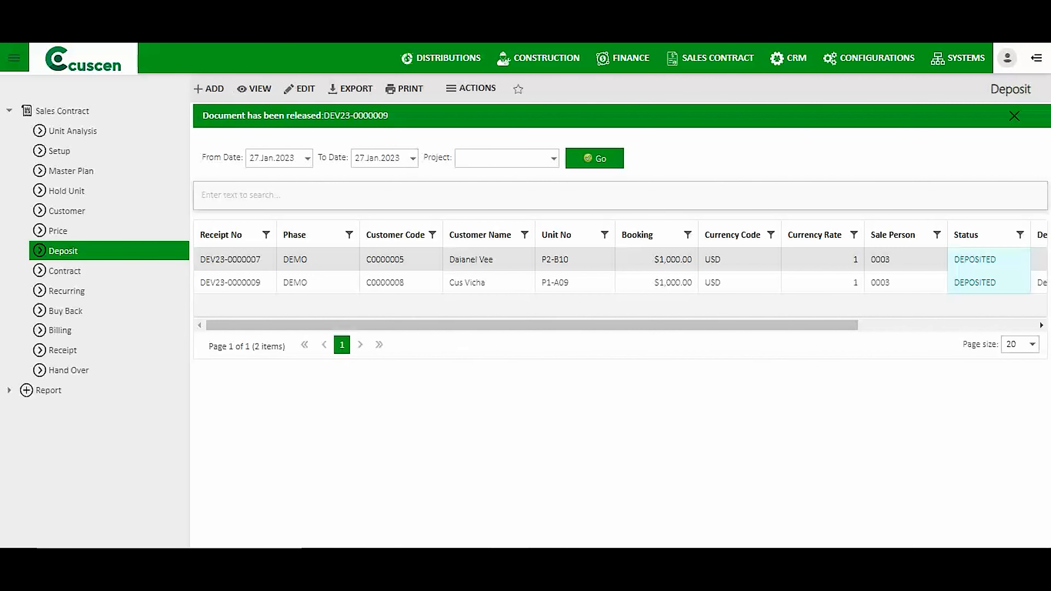
pyautogui.click(230, 283)
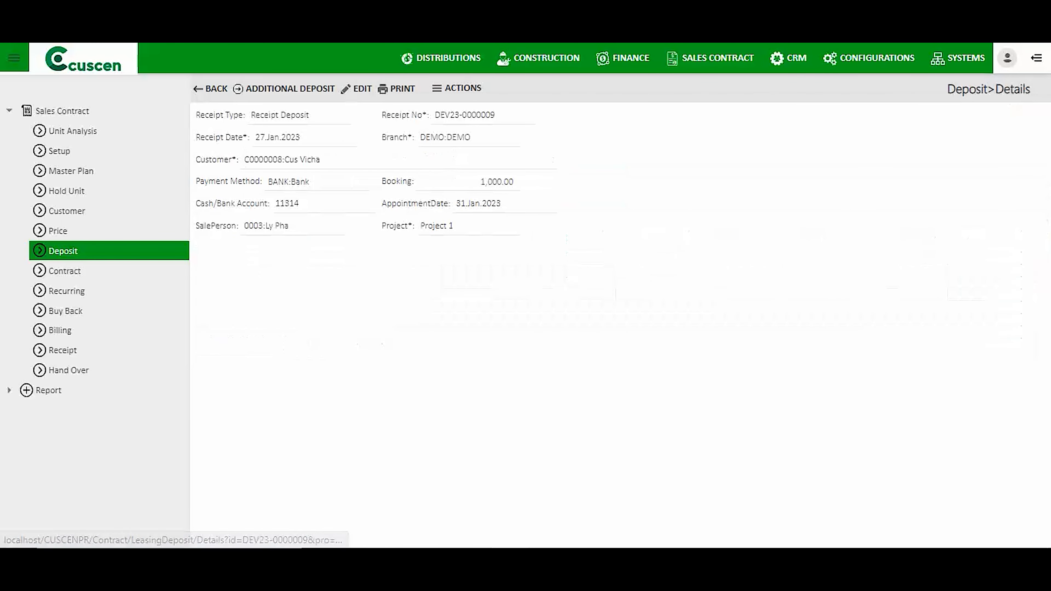
pyautogui.click(337, 274)
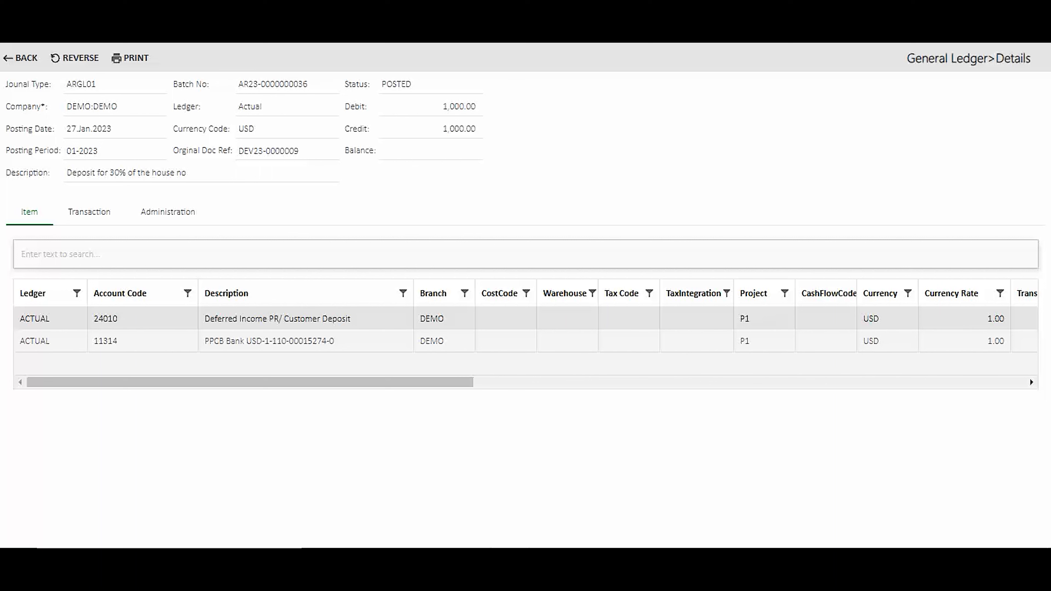
pyautogui.moveTo(118, 319); pyautogui.dragTo(93, 319)
pyautogui.doubleClick(106, 341)
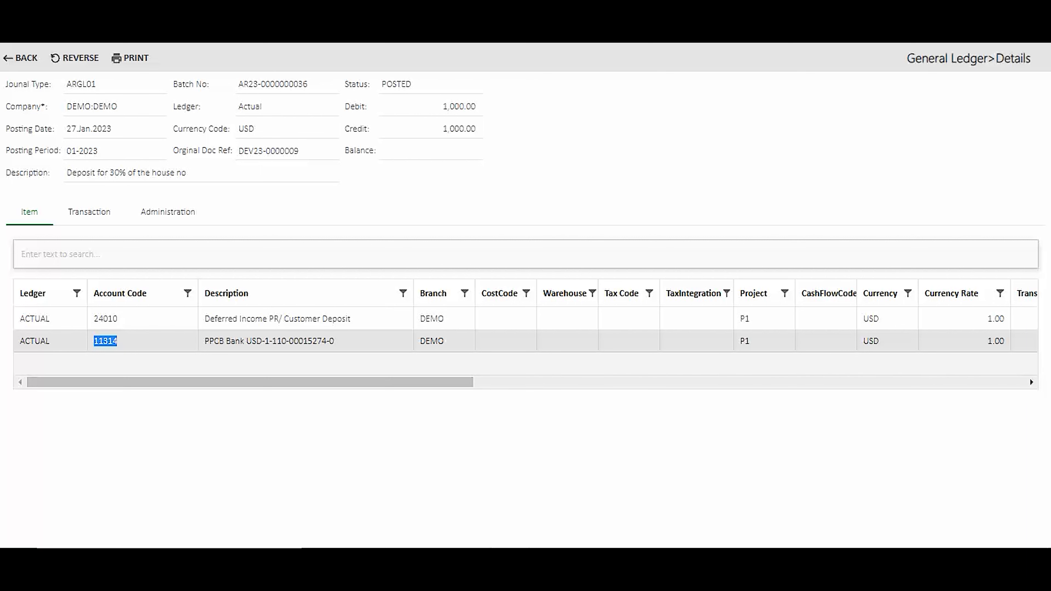
pyautogui.moveTo(205, 319); pyautogui.dragTo(351, 319)
pyautogui.moveTo(248, 383)
pyautogui.mouseDown()
pyautogui.moveTo(278, 382)
pyautogui.moveTo(249, 382)
pyautogui.mouseUp()
pyautogui.moveTo(94, 340); pyautogui.dragTo(335, 341)
pyautogui.moveTo(265, 382)
pyautogui.mouseDown()
pyautogui.moveTo(283, 382)
pyautogui.moveTo(265, 383)
pyautogui.mouseUp()
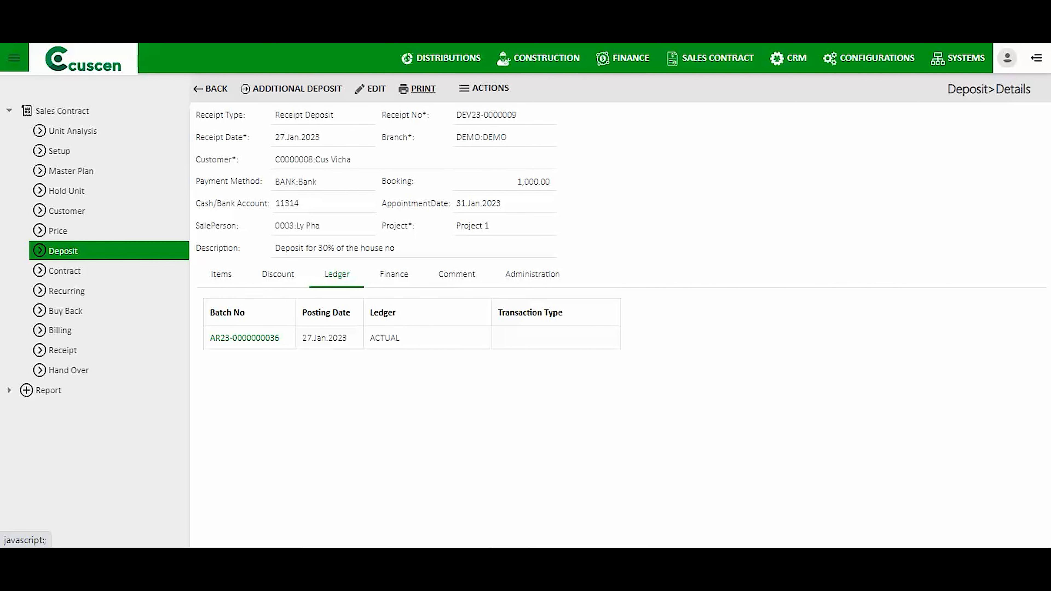
# Preview DEV23-0000009's printout down to the signature section, then go back to the deposit list.
pyautogui.click(422, 89)
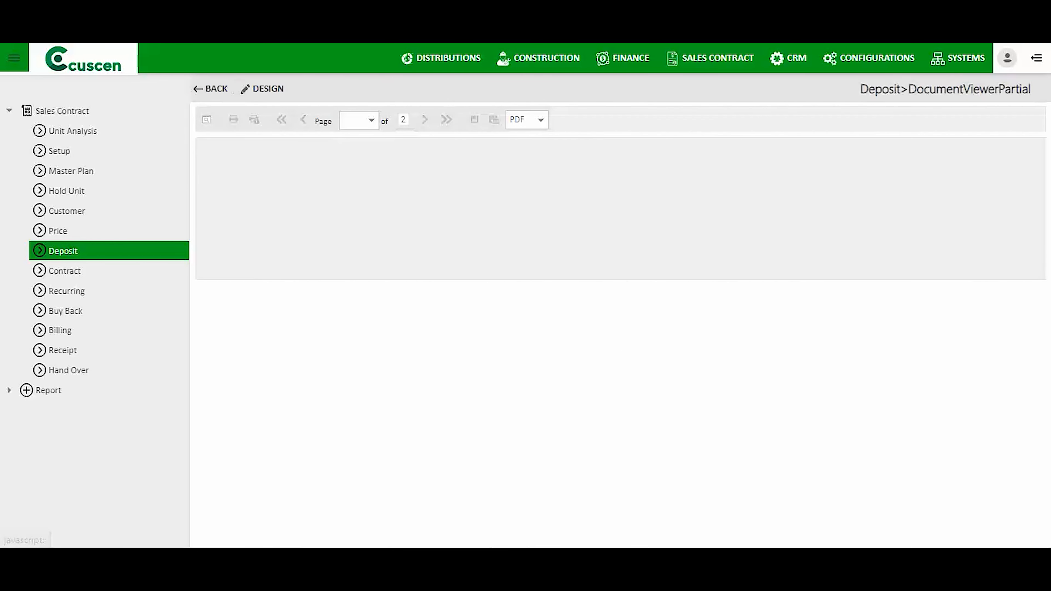
pyautogui.scroll(-5, 617, 331)
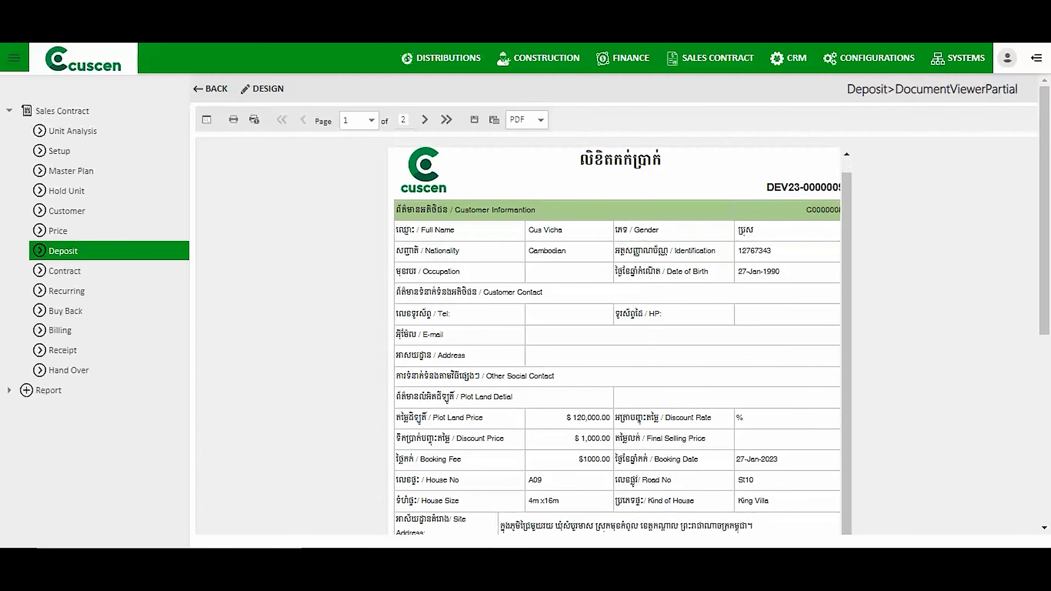
pyautogui.scroll(-5, 617, 319)
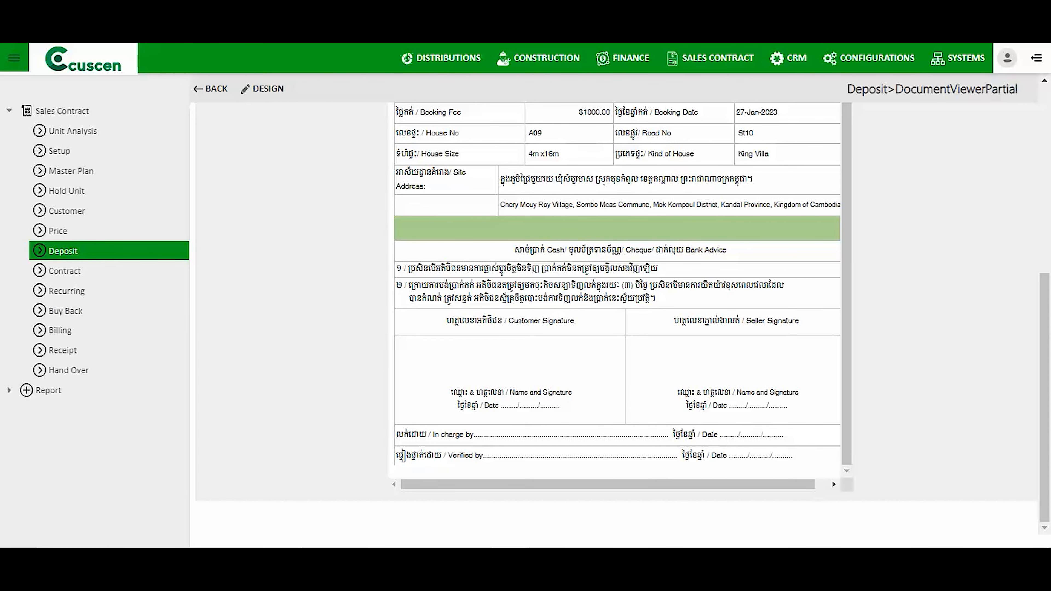
pyautogui.click(211, 88)
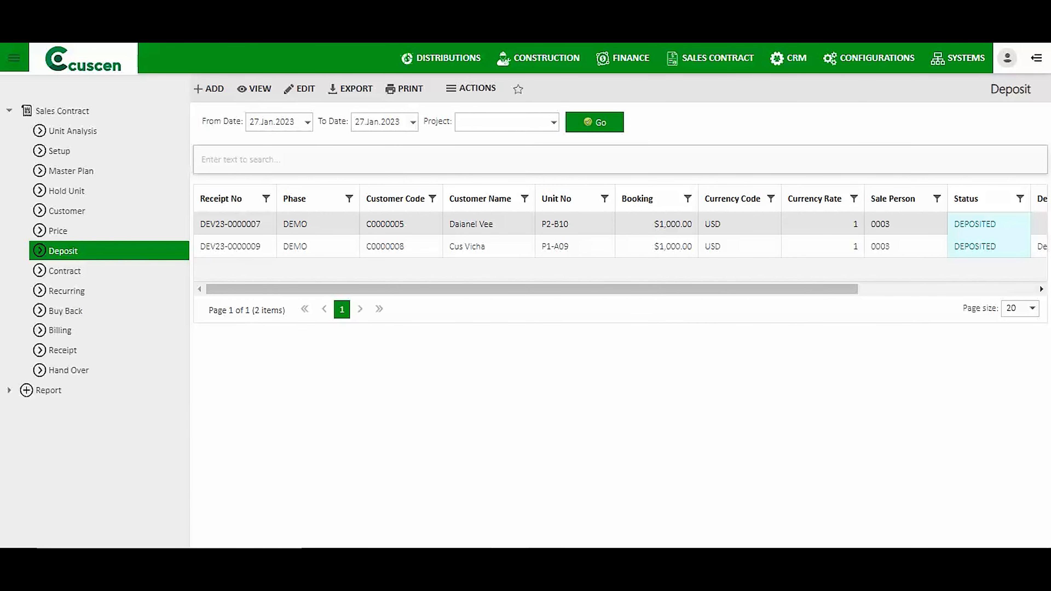
# Filter deposits from 01.Jan.2023 to list all nine receipts, then open the Contract list.
pyautogui.click(64, 271)
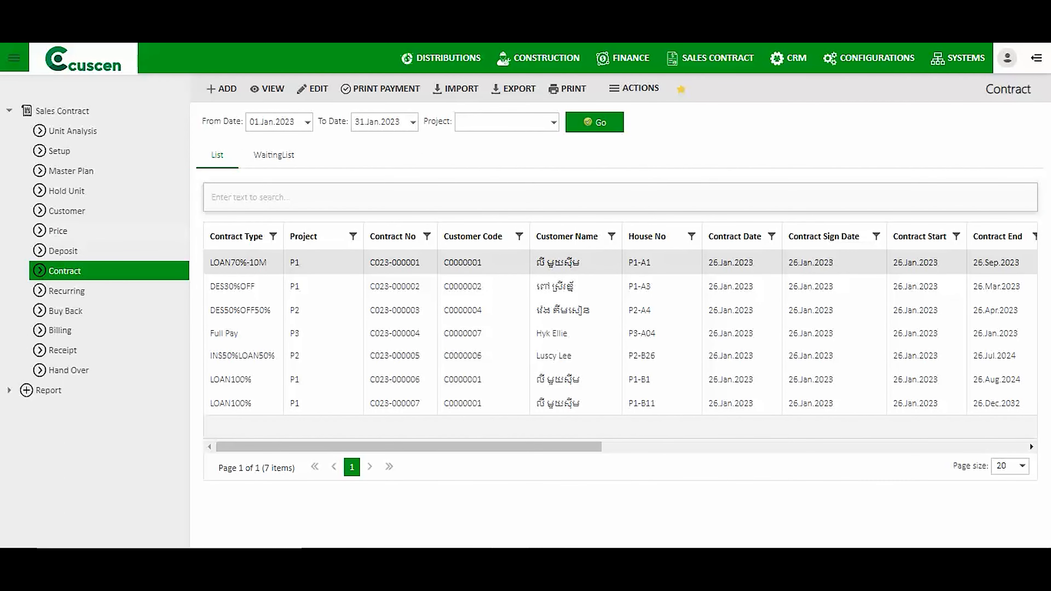
pyautogui.click(63, 251)
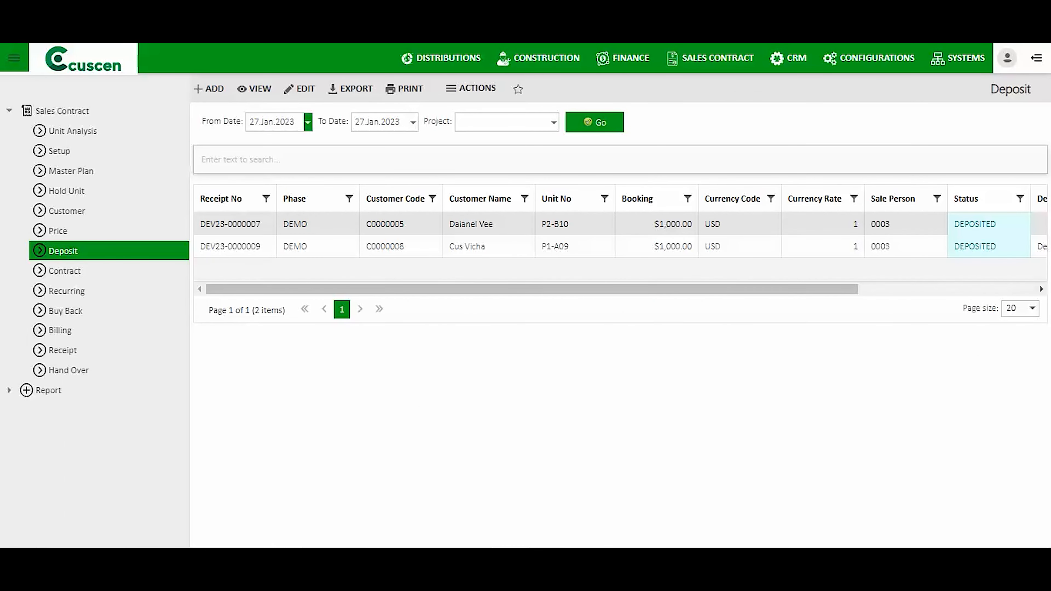
pyautogui.click(307, 122)
pyautogui.click(281, 170)
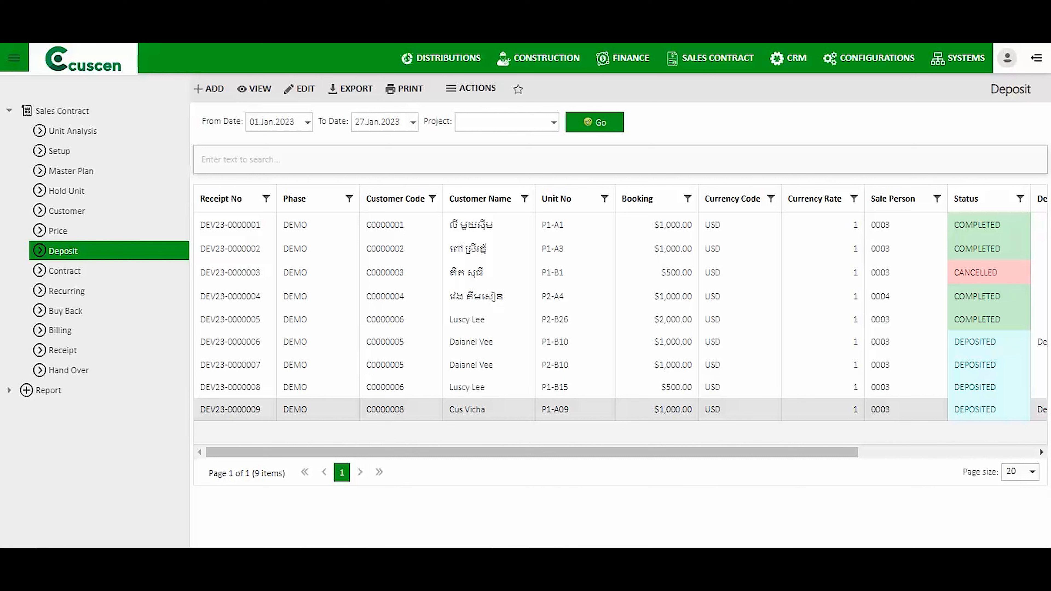
pyautogui.moveTo(999, 273); pyautogui.dragTo(954, 273)
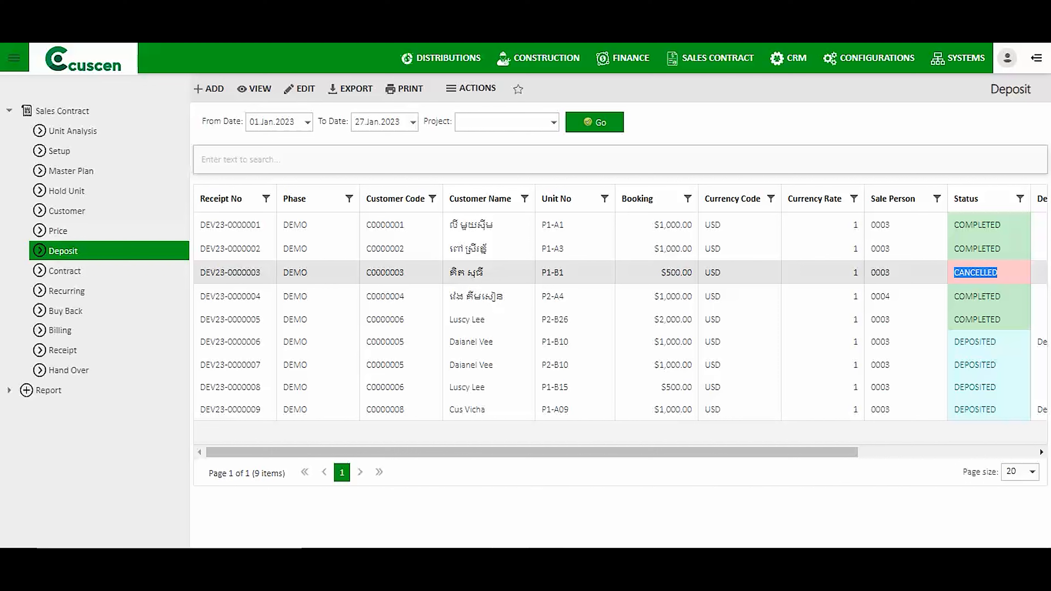
pyautogui.click(65, 272)
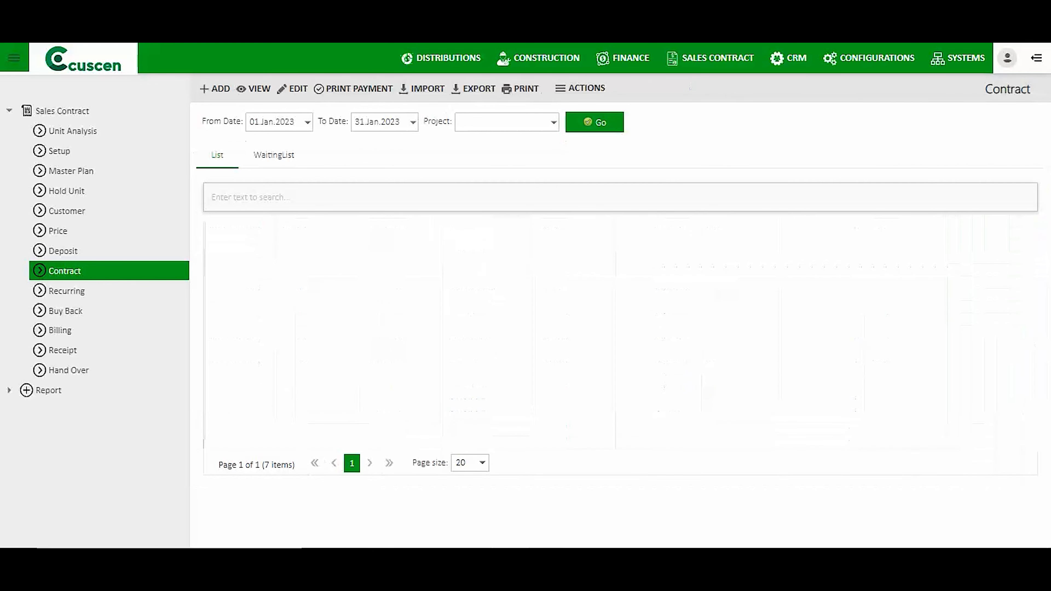
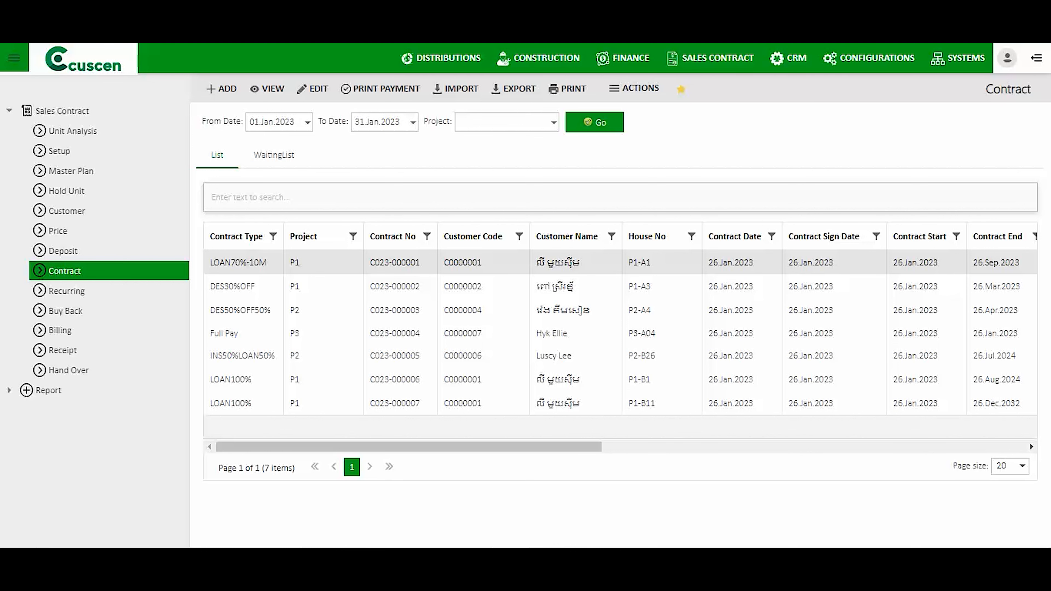
# Show the Contract waiting list and start a new contract from deposit DEV23-0000006.
pyautogui.click(273, 155)
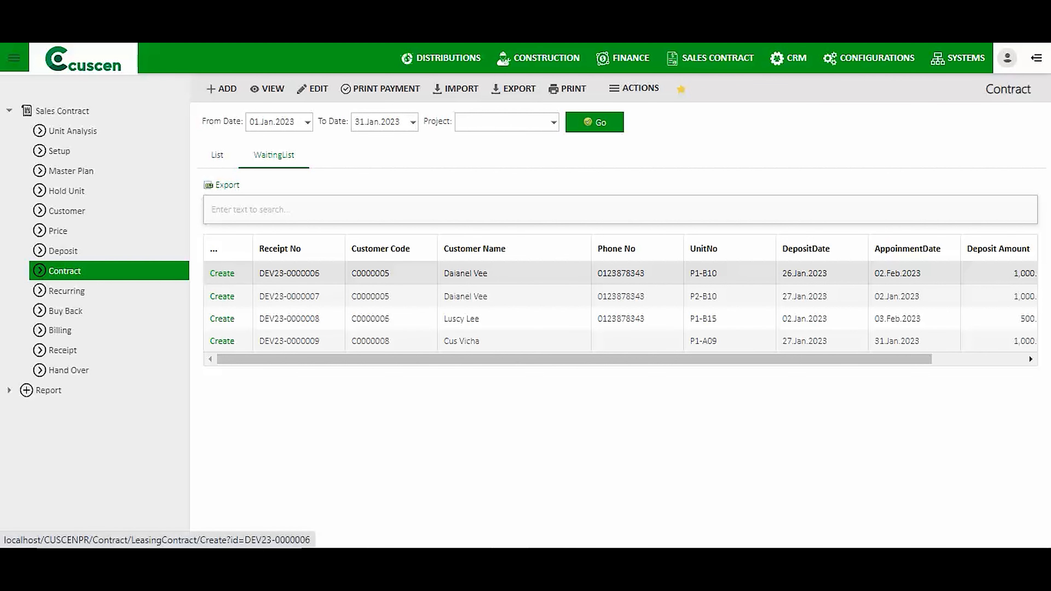
pyautogui.click(222, 273)
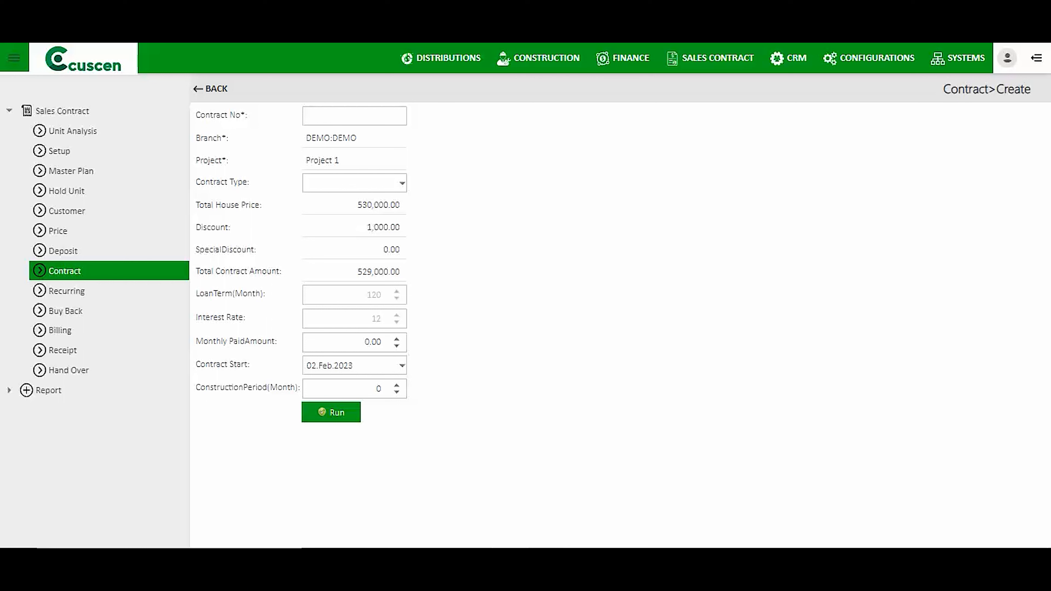
# Set the contract type to Full Payment; MULTI.
pyautogui.moveTo(196, 181); pyautogui.dragTo(249, 182)
pyautogui.click(402, 184)
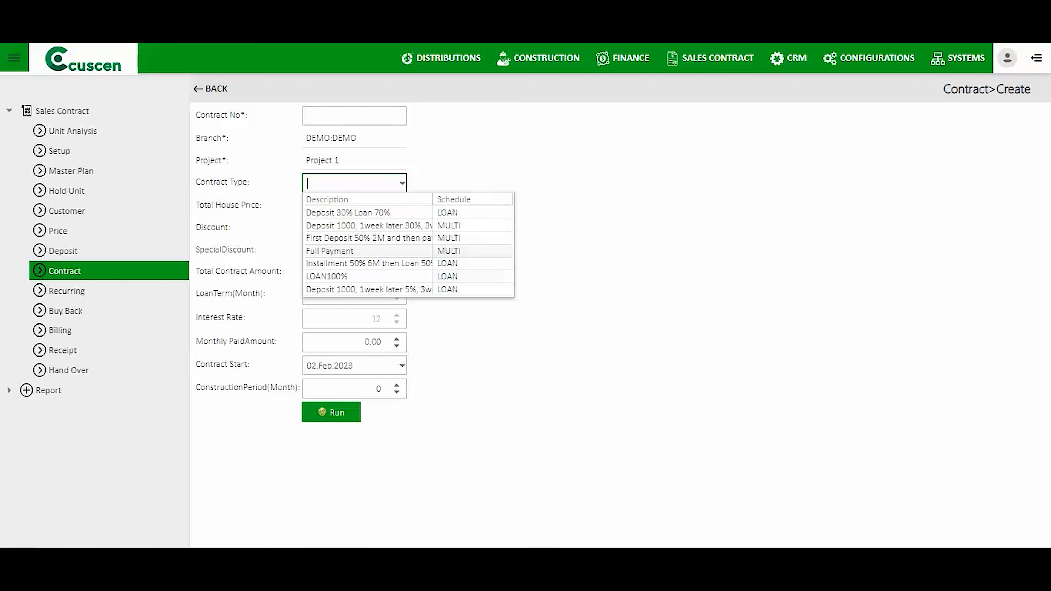
pyautogui.click(356, 251)
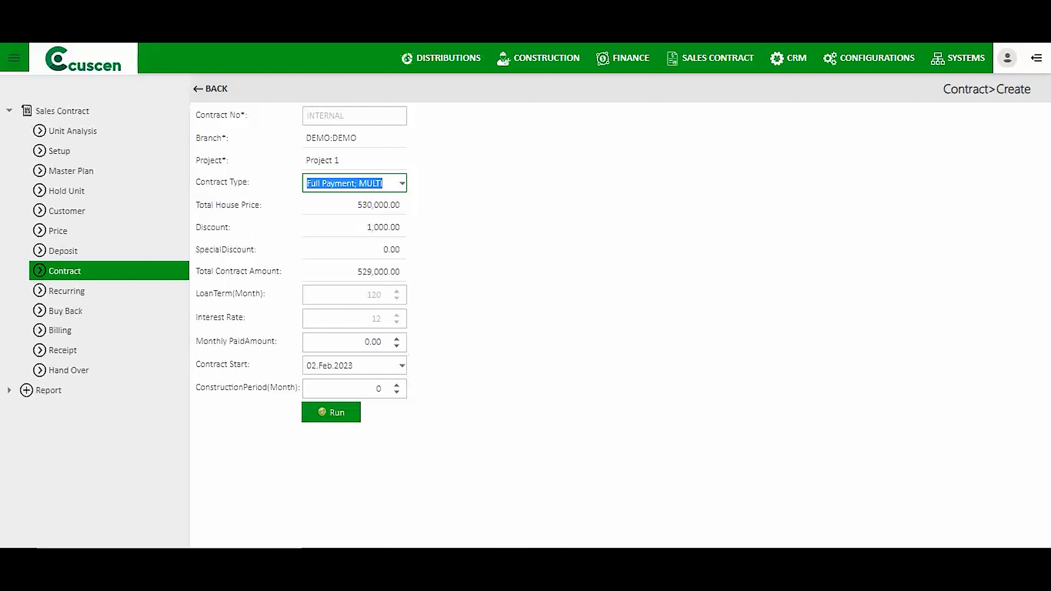
# Review the house price, discount, 529,000.00 total contract amount and interest rate fields.
pyautogui.press('Tab')
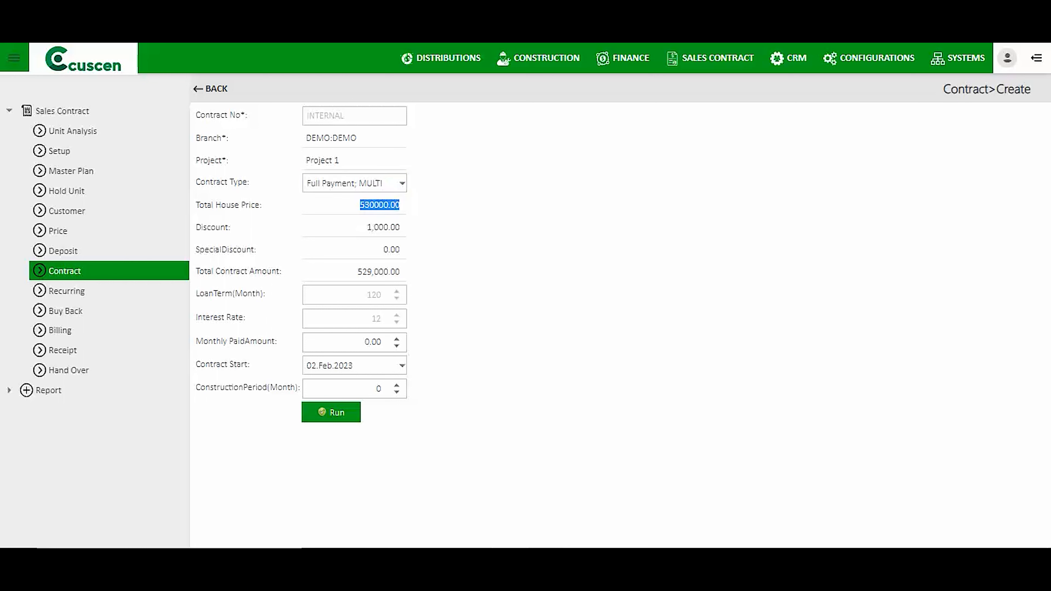
pyautogui.press('Tab')
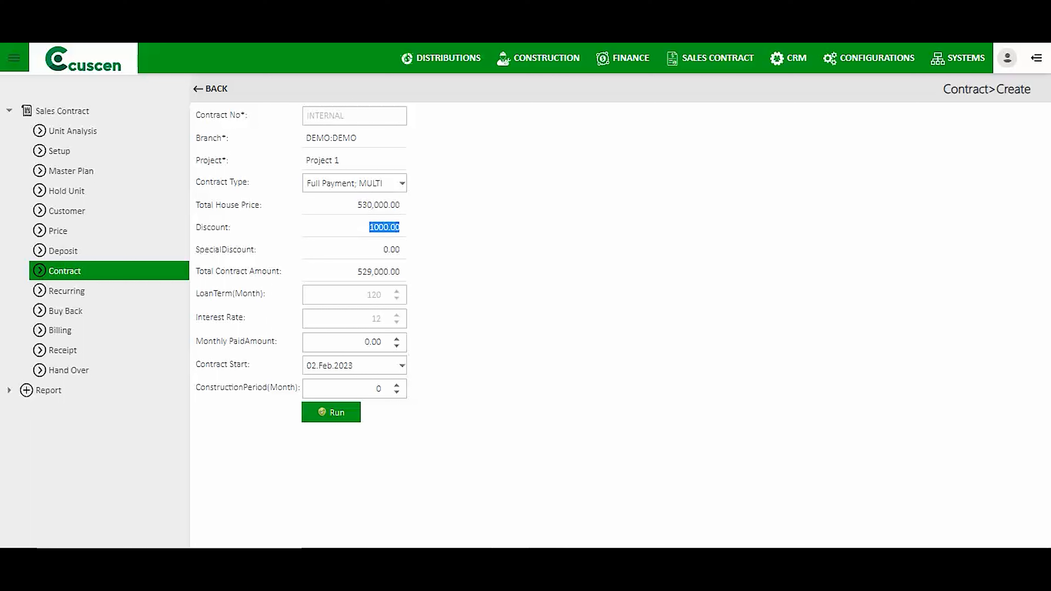
pyautogui.press('Tab')
pyautogui.press('Tab')
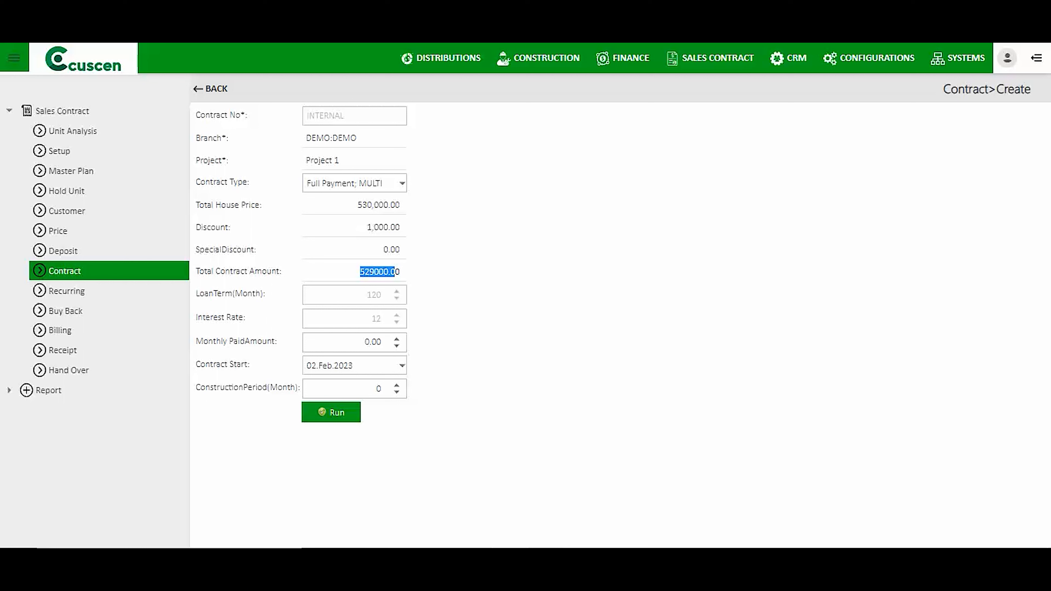
pyautogui.press('Tab')
pyautogui.moveTo(197, 294); pyautogui.dragTo(196, 317)
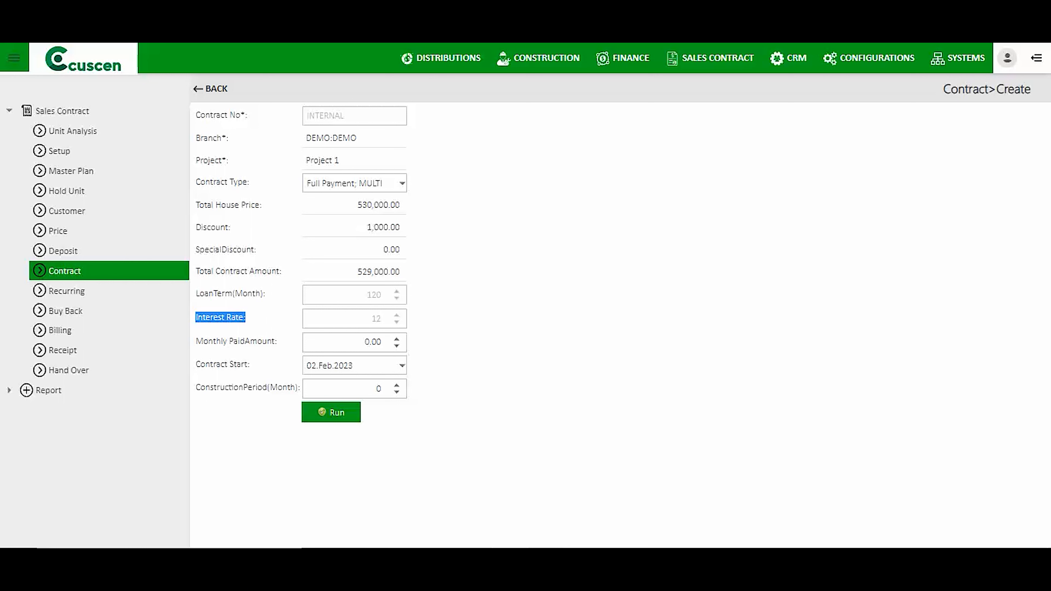
pyautogui.moveTo(372, 319); pyautogui.dragTo(376, 319)
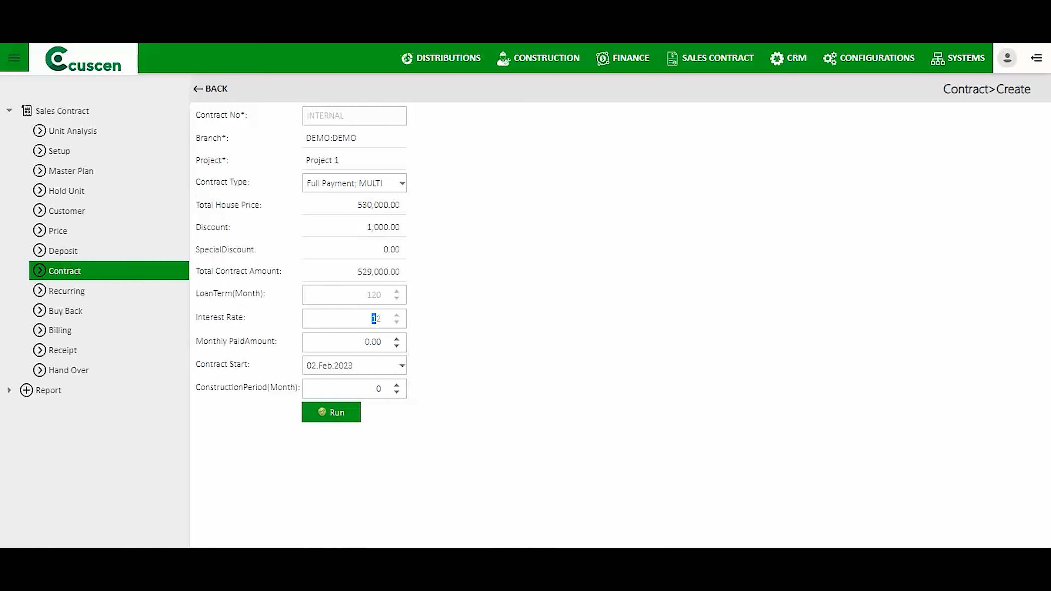
# Switch the contract type to LOAN100% and set the loan term to 36 months.
pyautogui.click(402, 184)
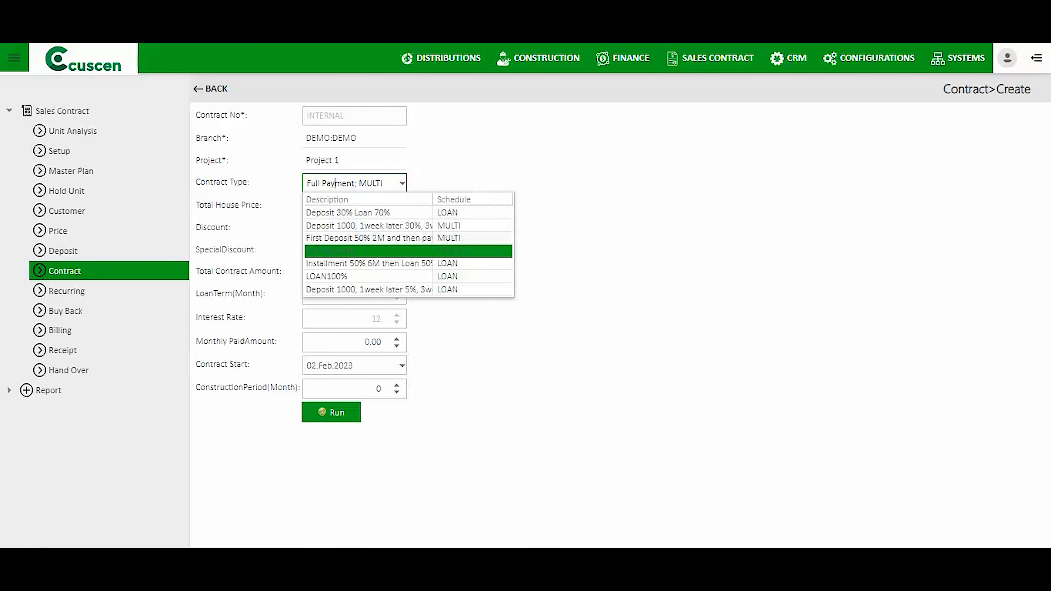
pyautogui.click(337, 276)
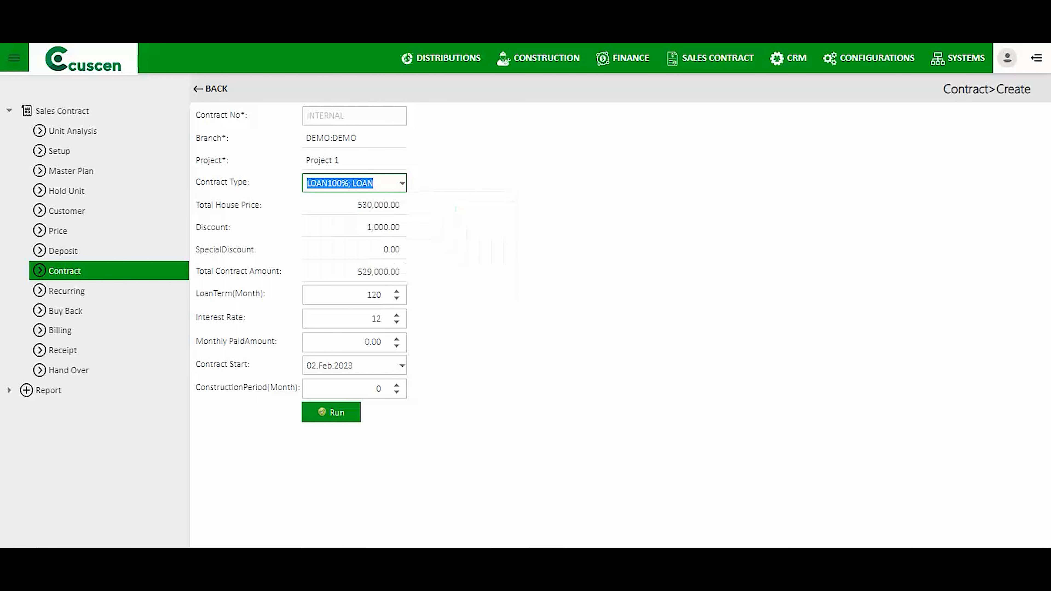
pyautogui.click(372, 319)
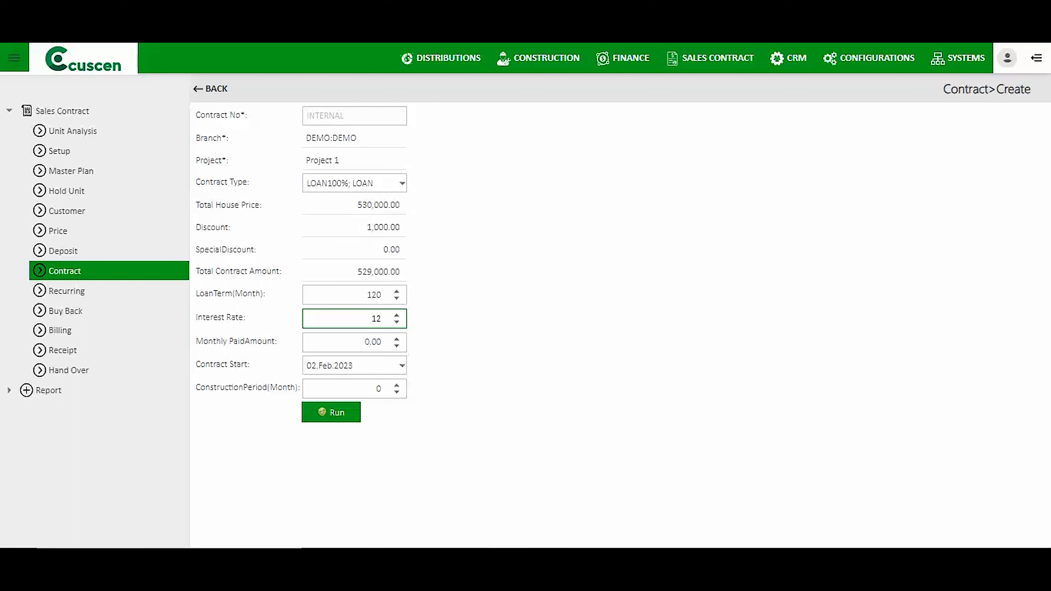
pyautogui.click(367, 295)
pyautogui.click(372, 319)
pyautogui.click(367, 295)
pyautogui.click(372, 319)
pyautogui.hotkey('shift', 'Tab')
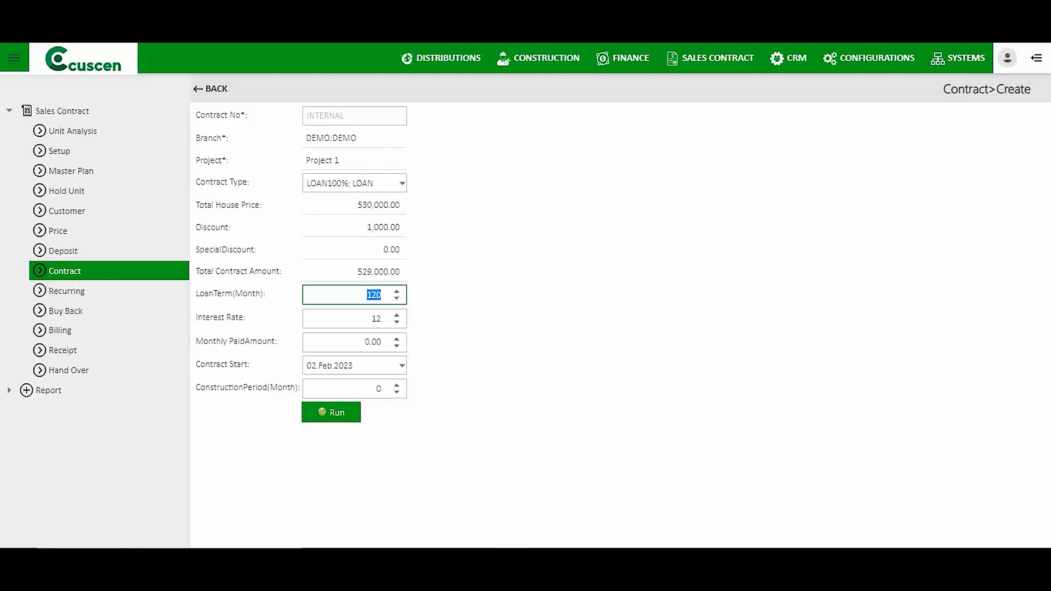
pyautogui.write('36')
# Set the contract start to 31.Jan.2023 and a 10-month construction period, then run generation.
pyautogui.moveTo(201, 365); pyautogui.dragTo(248, 365)
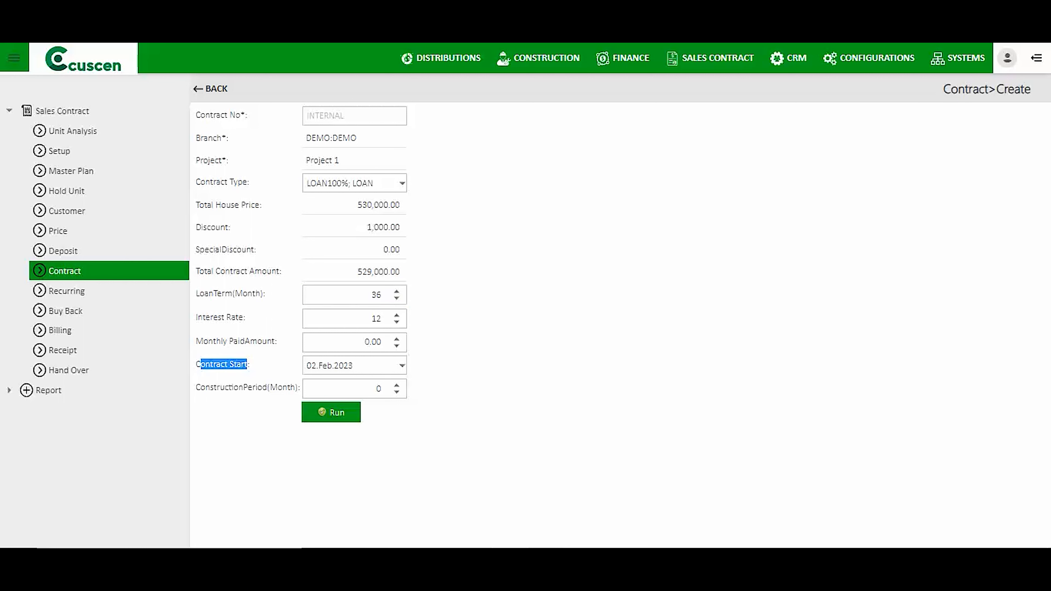
pyautogui.click(402, 365)
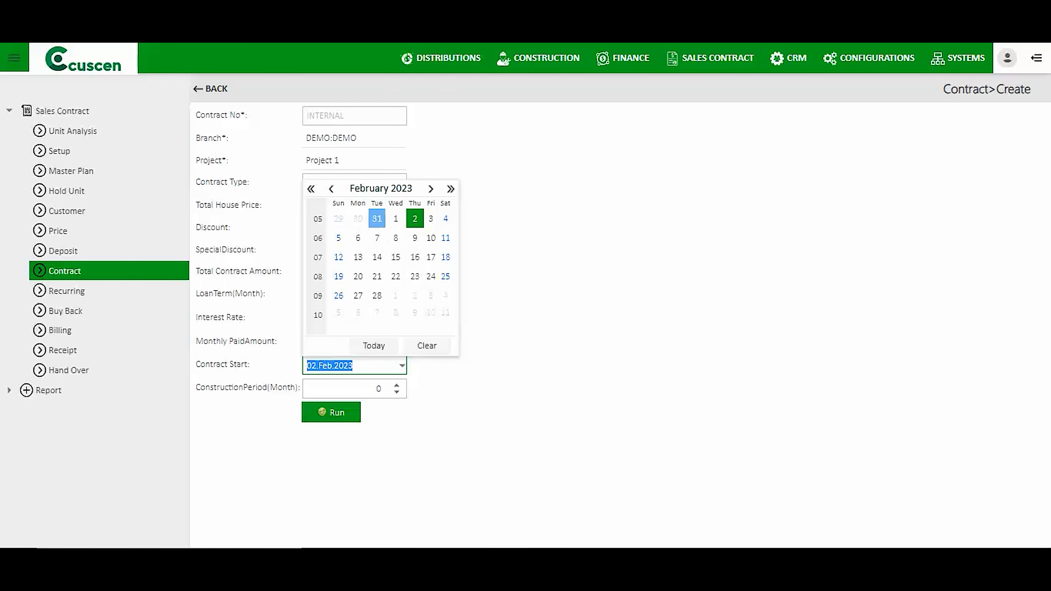
pyautogui.click(377, 218)
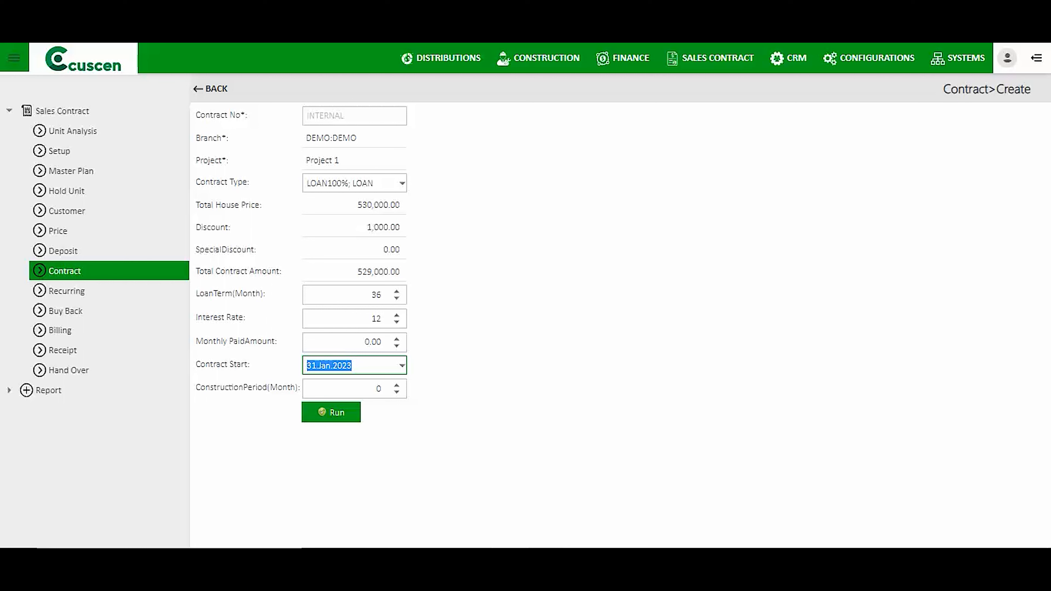
pyautogui.click(378, 388)
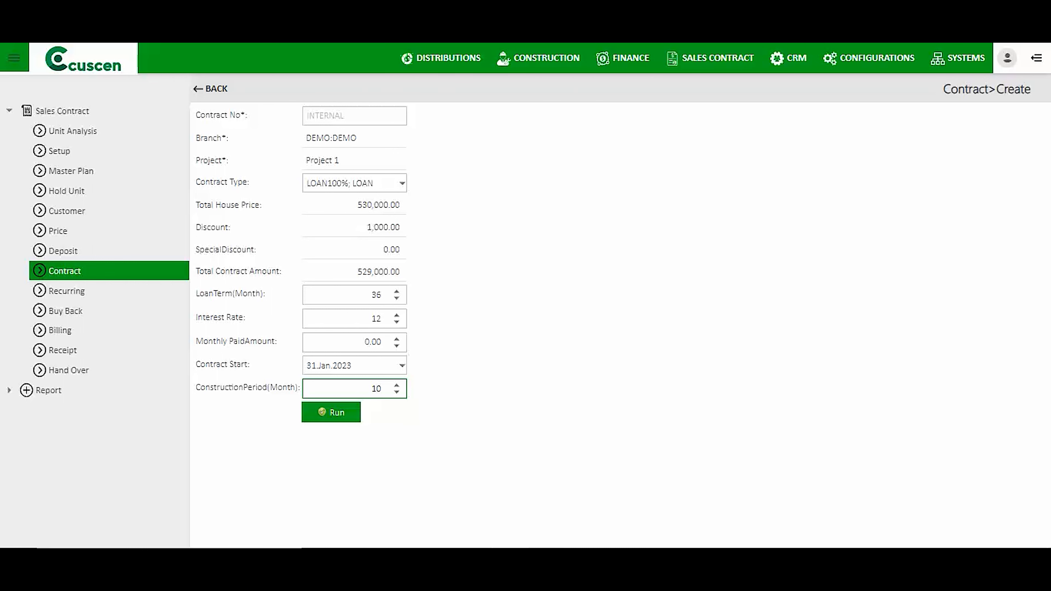
pyautogui.click(331, 412)
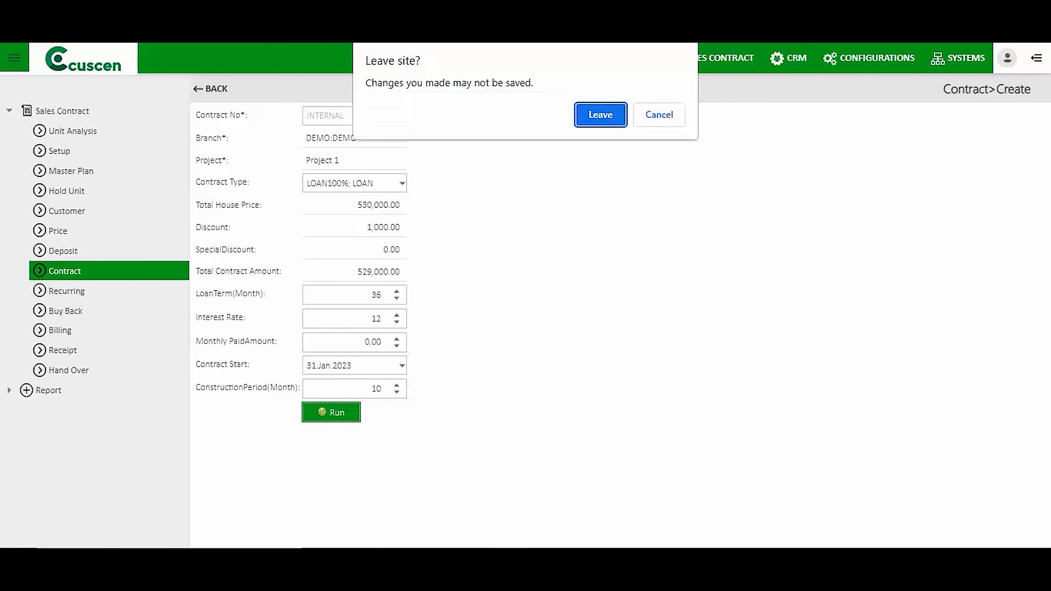
# Leave the form and scroll the 36 payments of 17,570.37 ending 28.Dec.2025.
pyautogui.click(601, 114)
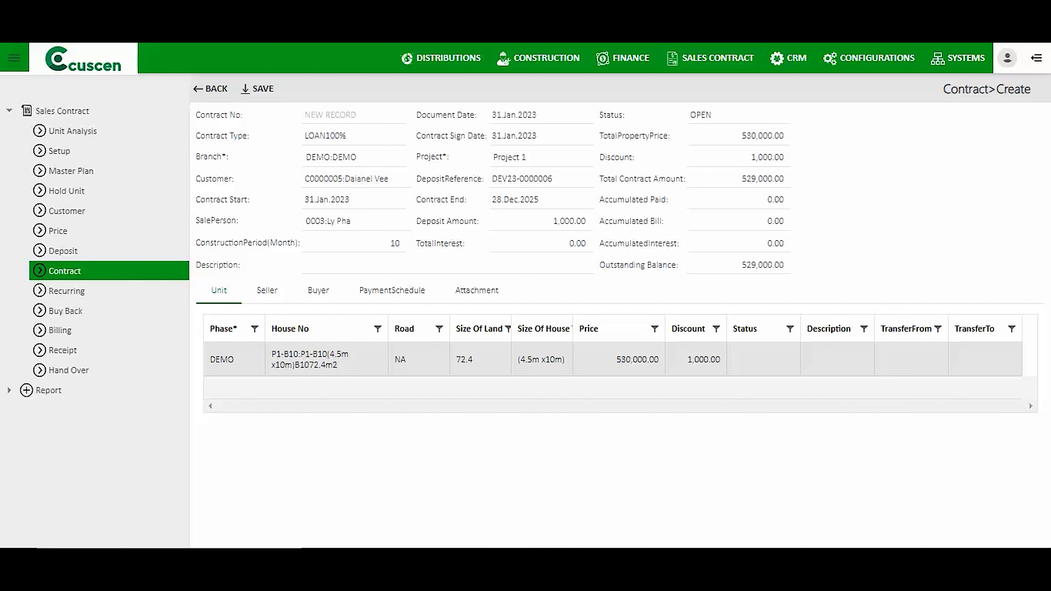
pyautogui.click(392, 291)
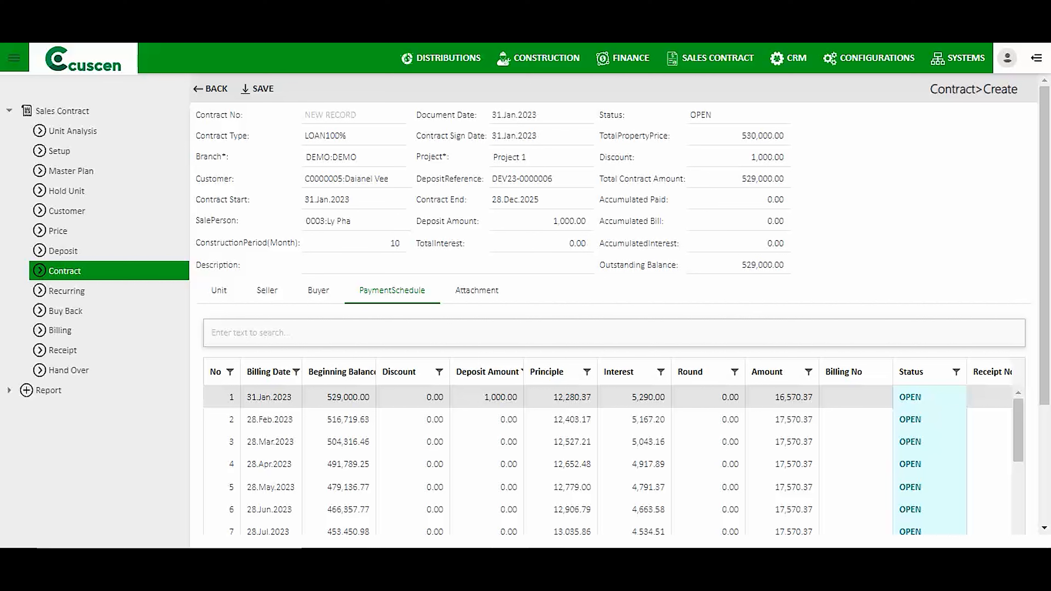
pyautogui.scroll(-2, 613, 332)
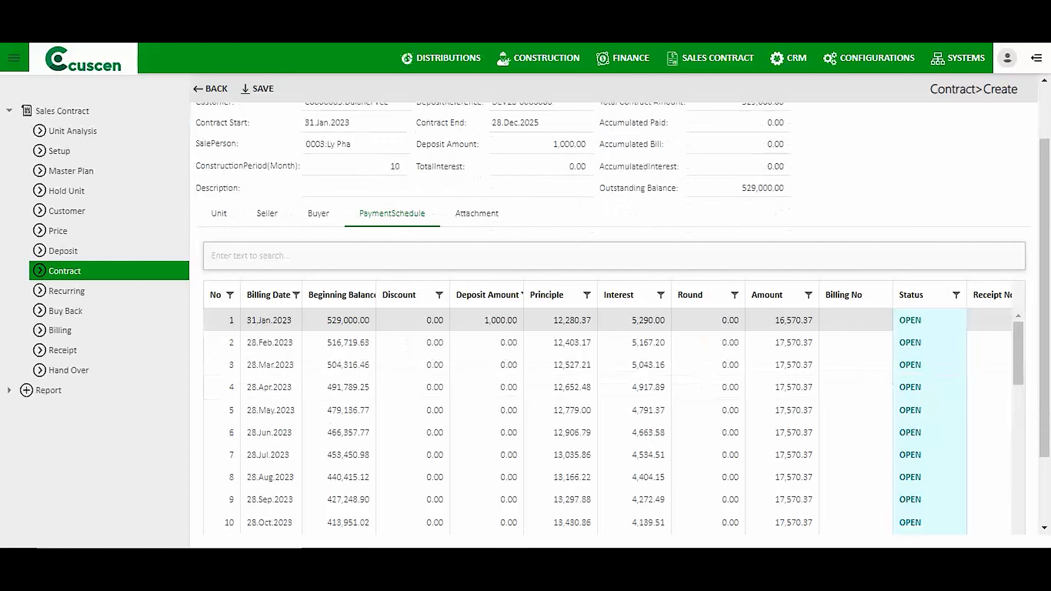
pyautogui.scroll(-5, 612, 414)
pyautogui.scroll(-10, 612, 415)
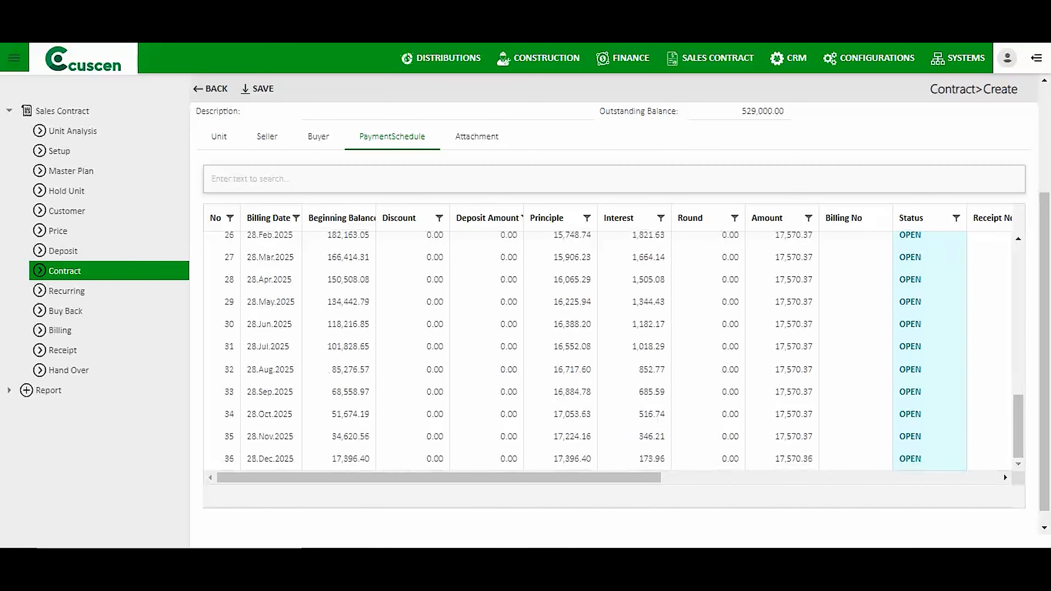
pyautogui.scroll(-1, 613, 415)
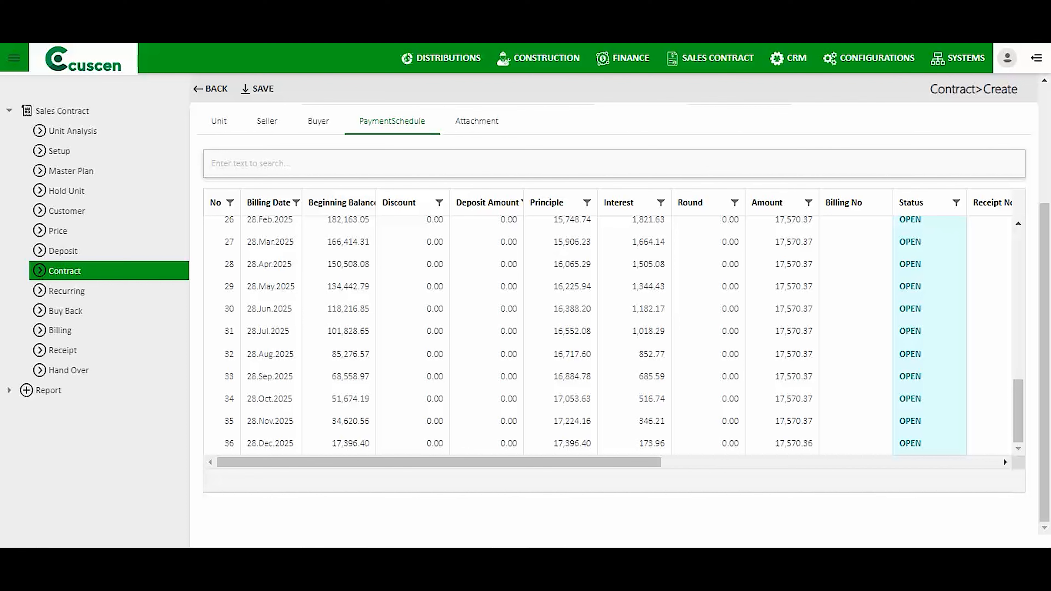
pyautogui.scroll(5, 617, 311)
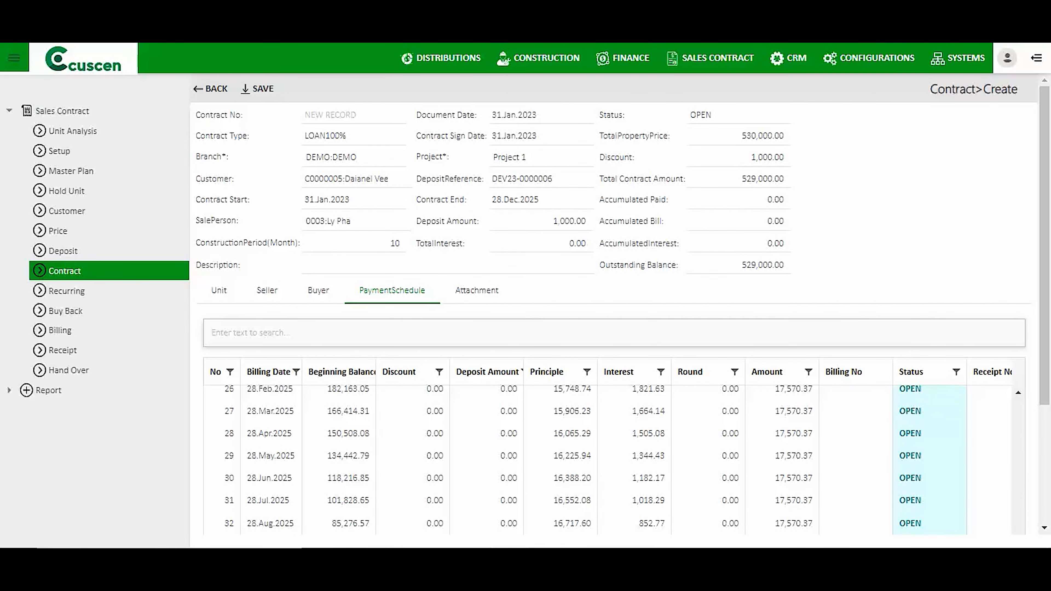
pyautogui.scroll(-5, 617, 311)
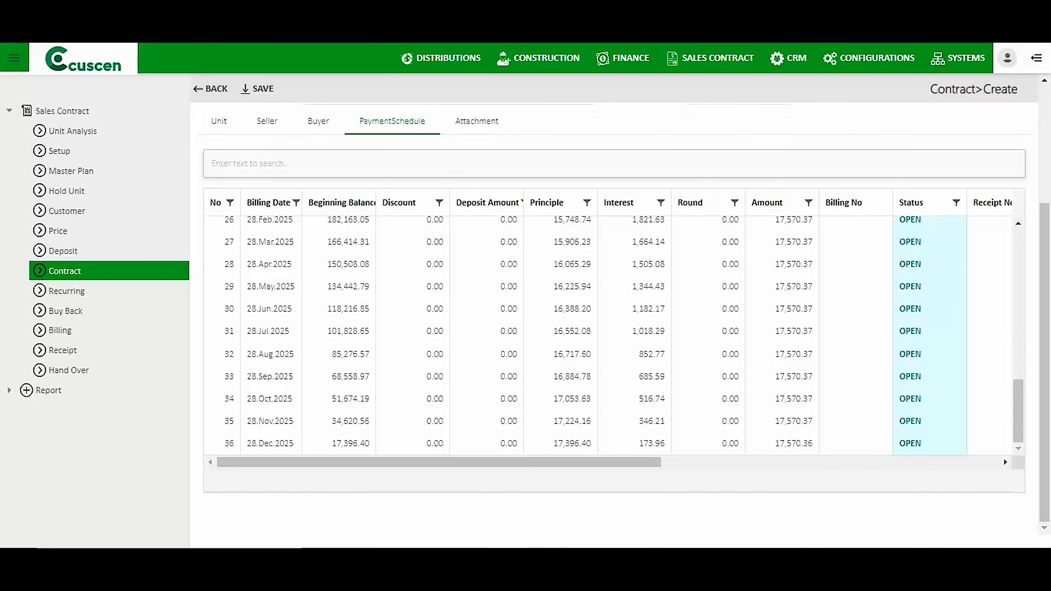
pyautogui.rightClick(562, 480)
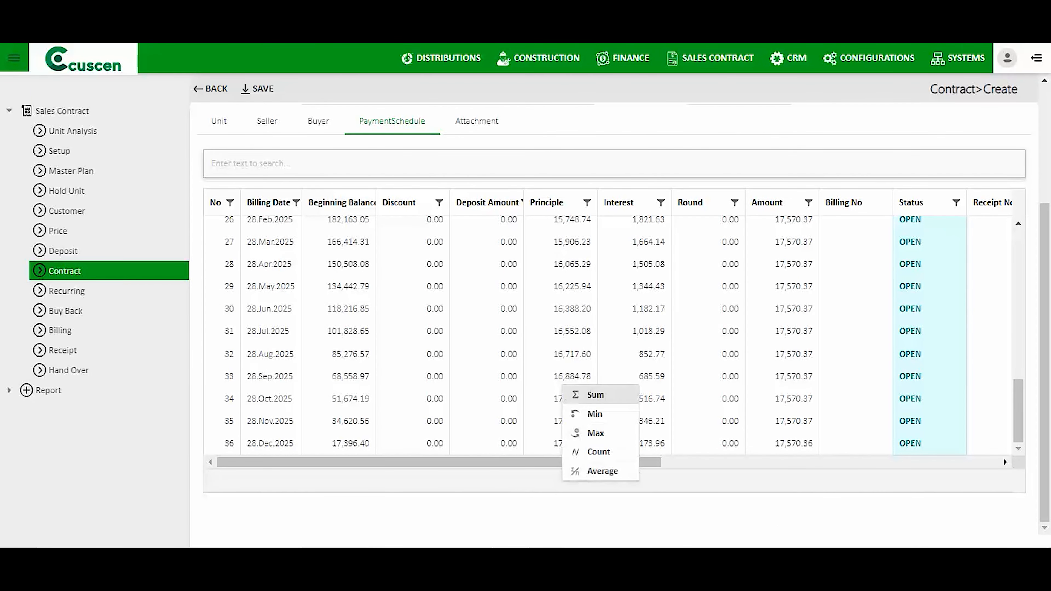
pyautogui.click(588, 397)
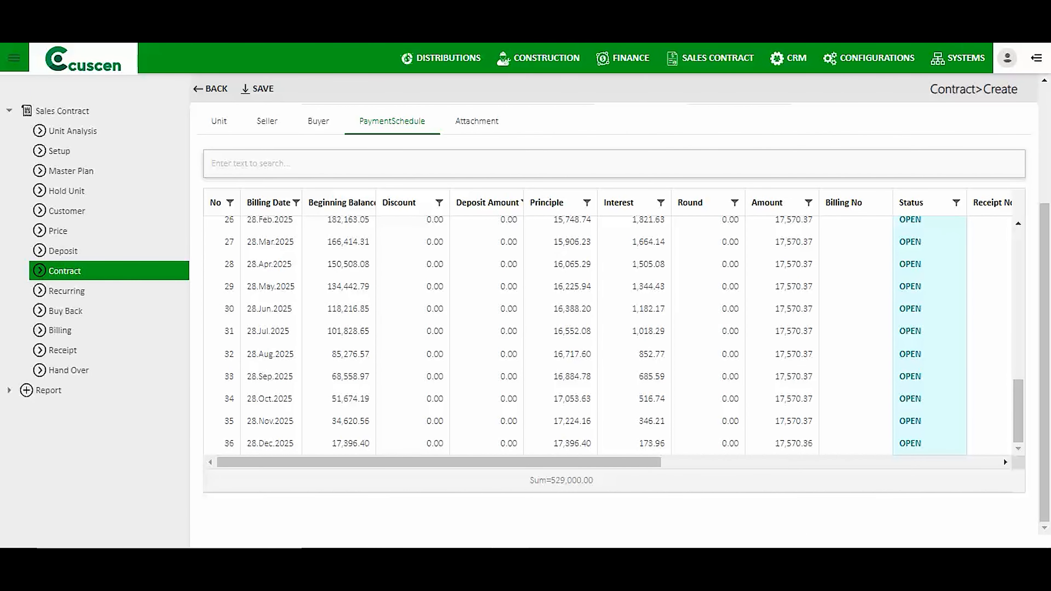
pyautogui.rightClick(637, 480)
pyautogui.click(667, 390)
pyautogui.rightClick(792, 481)
pyautogui.click(824, 396)
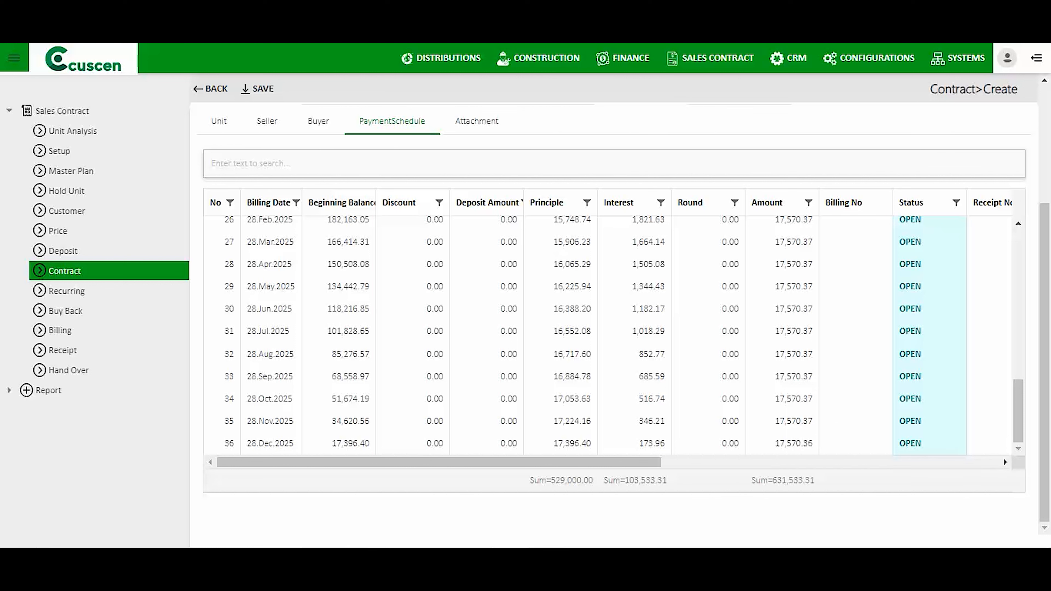
pyautogui.scroll(4, 609, 331)
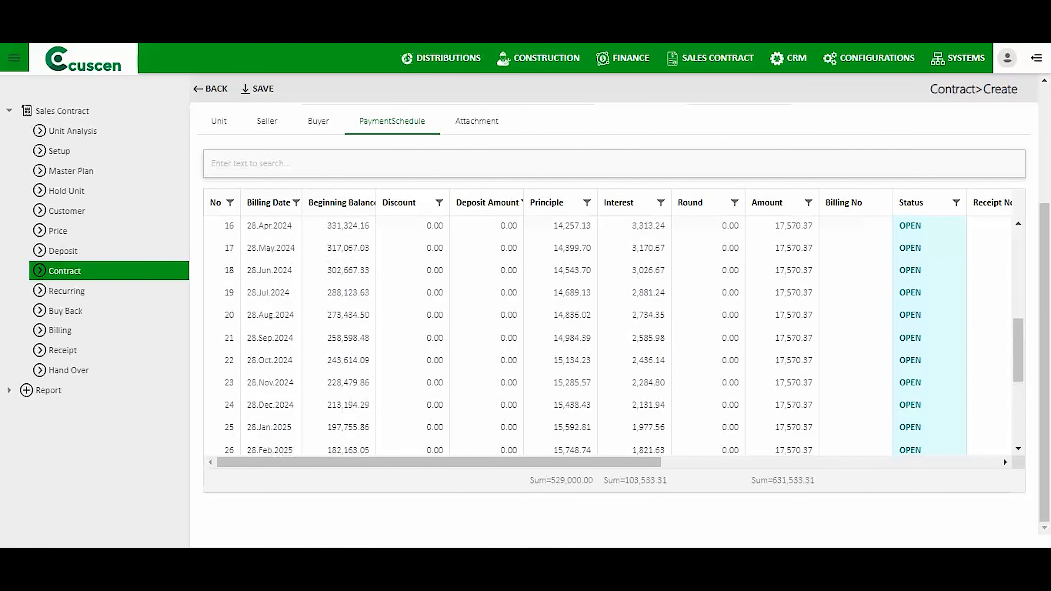
pyautogui.scroll(10, 609, 331)
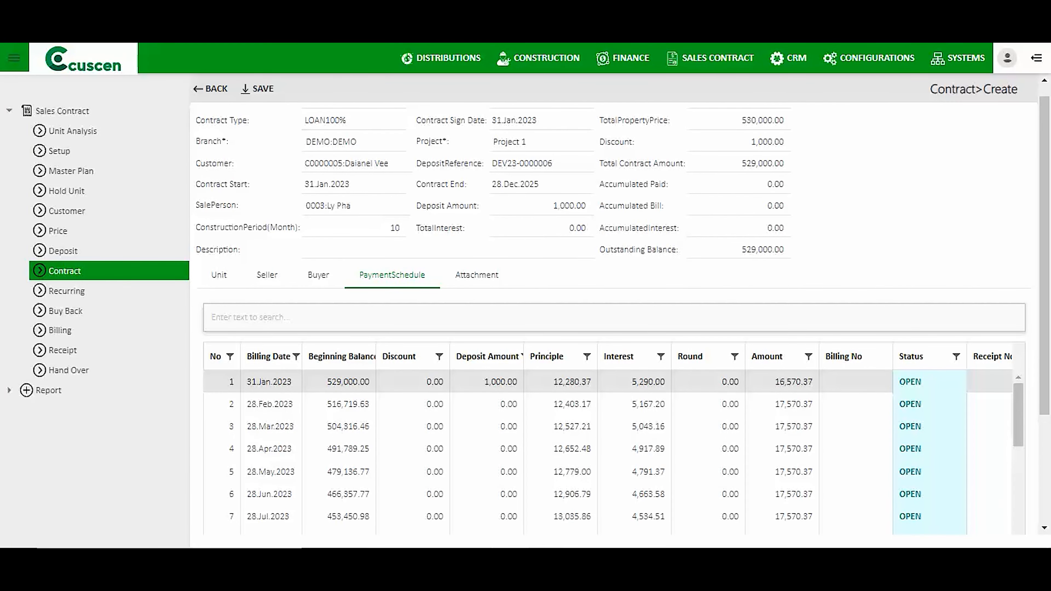
pyautogui.scroll(-2, 608, 451)
pyautogui.scroll(-5, 613, 373)
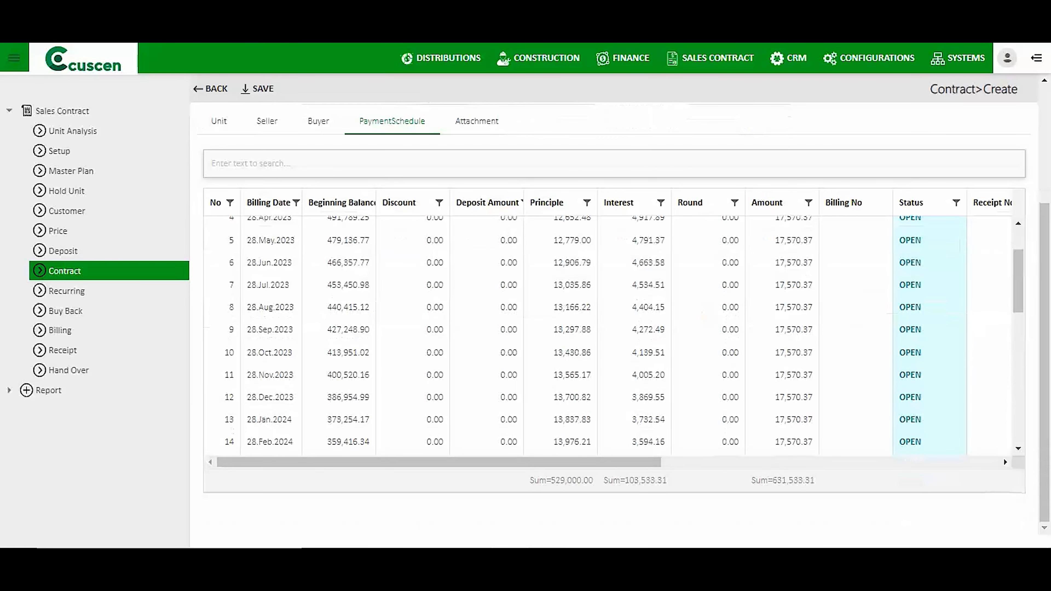
pyautogui.hscroll(8, 609, 331)
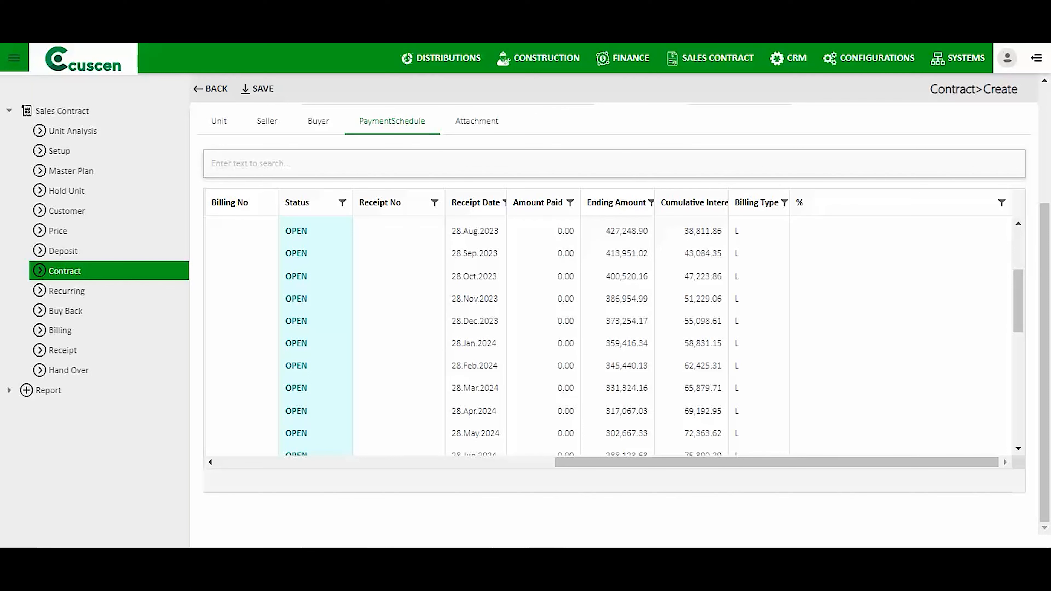
pyautogui.scroll(3, 613, 336)
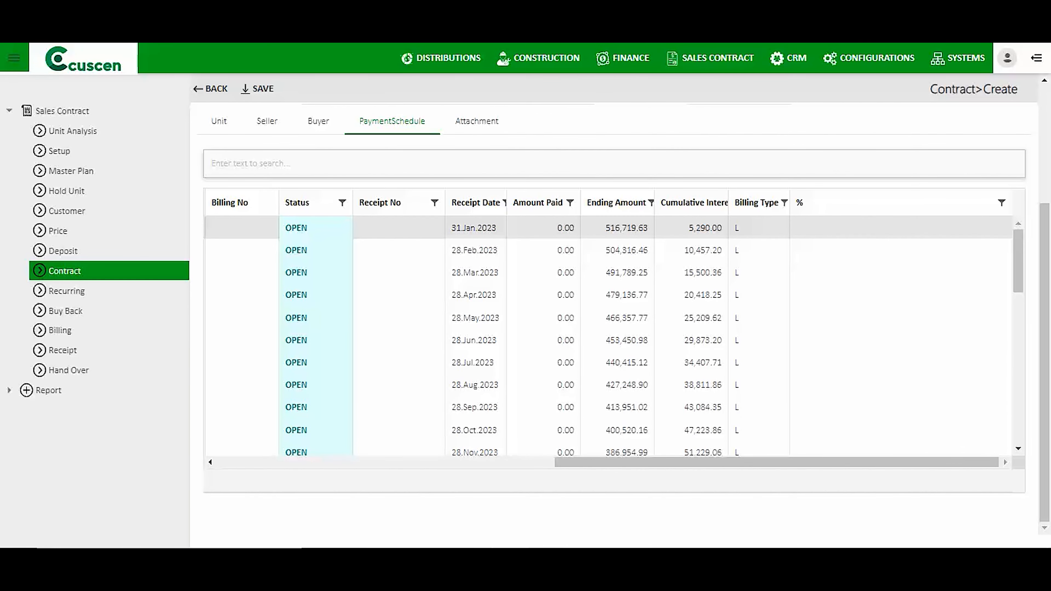
pyautogui.doubleClick(737, 227)
pyautogui.moveTo(745, 463); pyautogui.dragTo(408, 463)
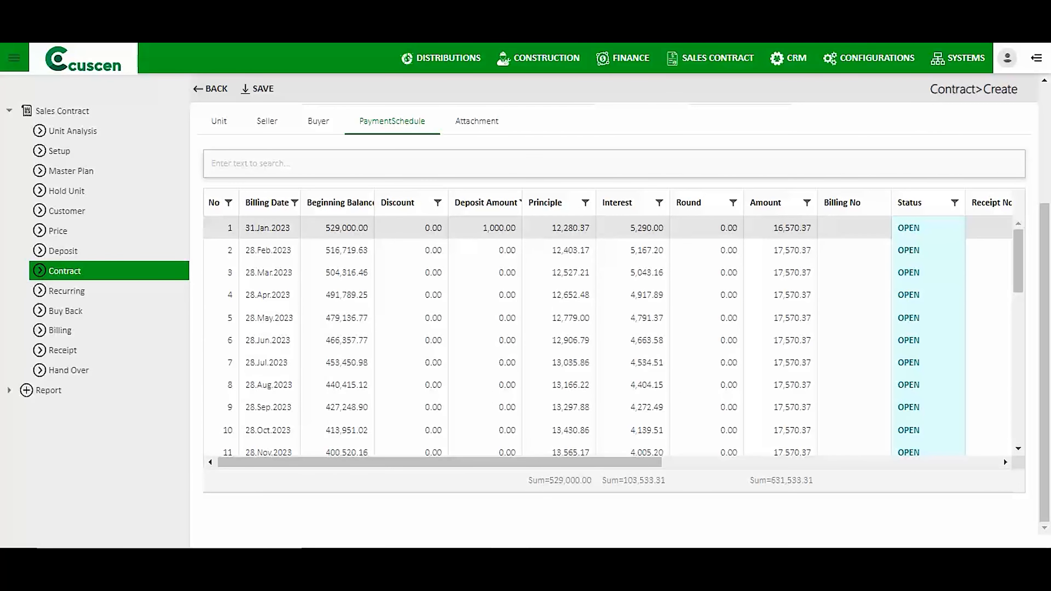
pyautogui.scroll(4, 613, 310)
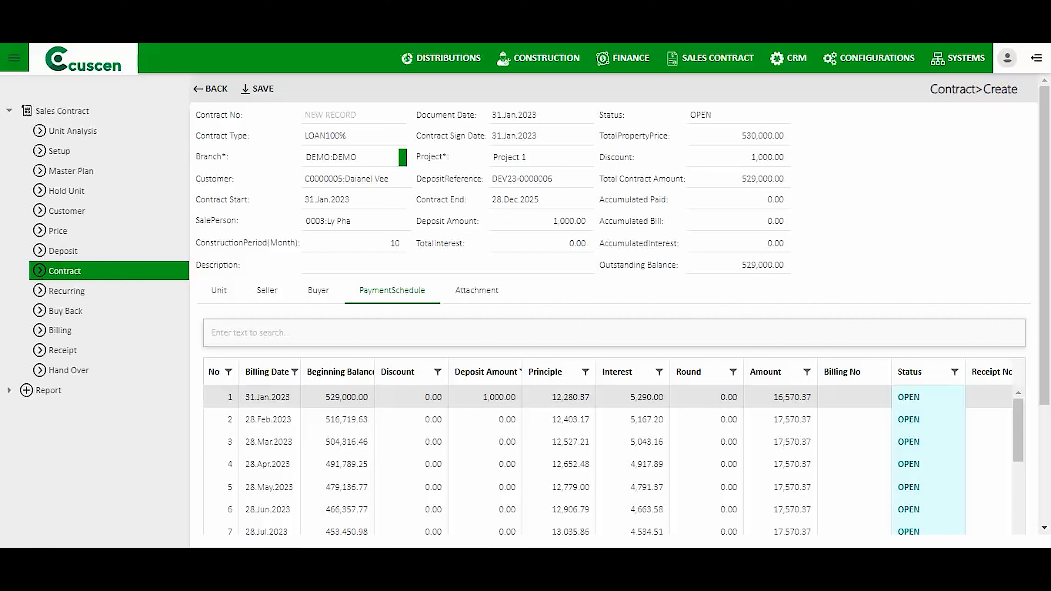
# Check the salesperson and total property price, then save the LOAN100% contract as C023-000008.
pyautogui.click(405, 222)
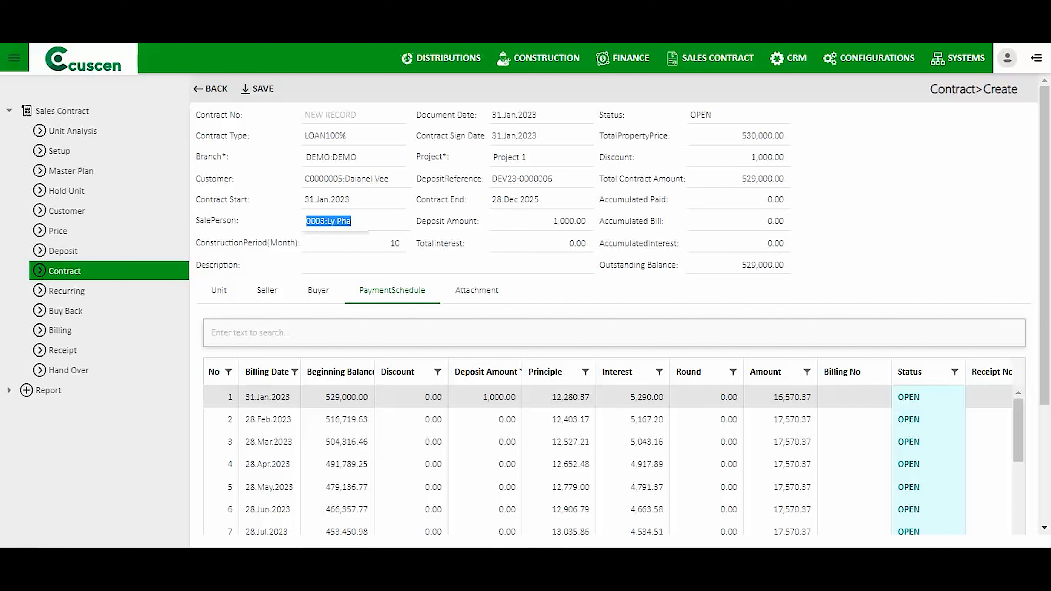
pyautogui.moveTo(743, 136); pyautogui.dragTo(786, 136)
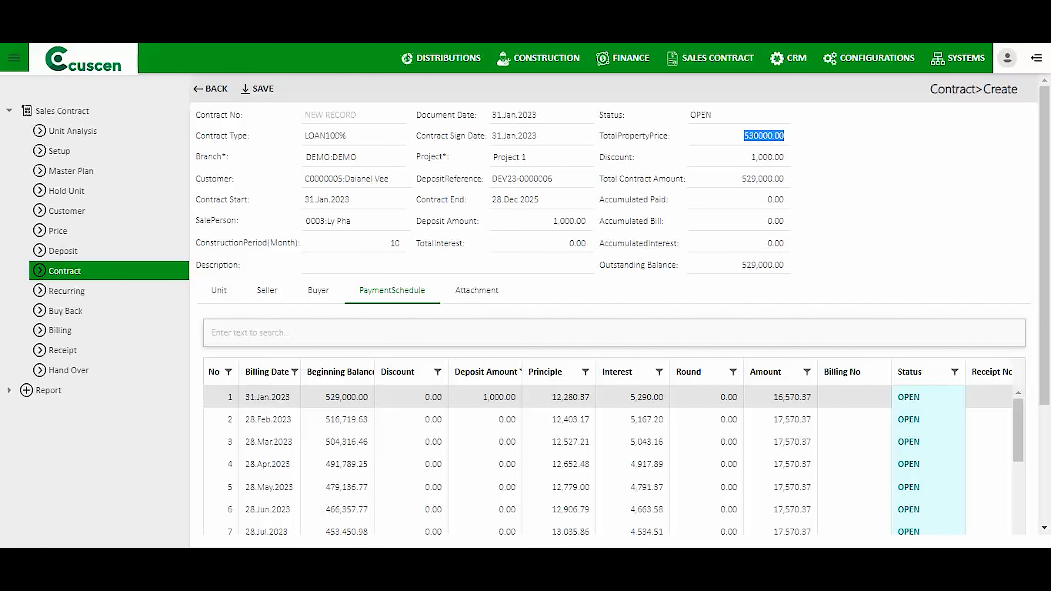
pyautogui.click(258, 89)
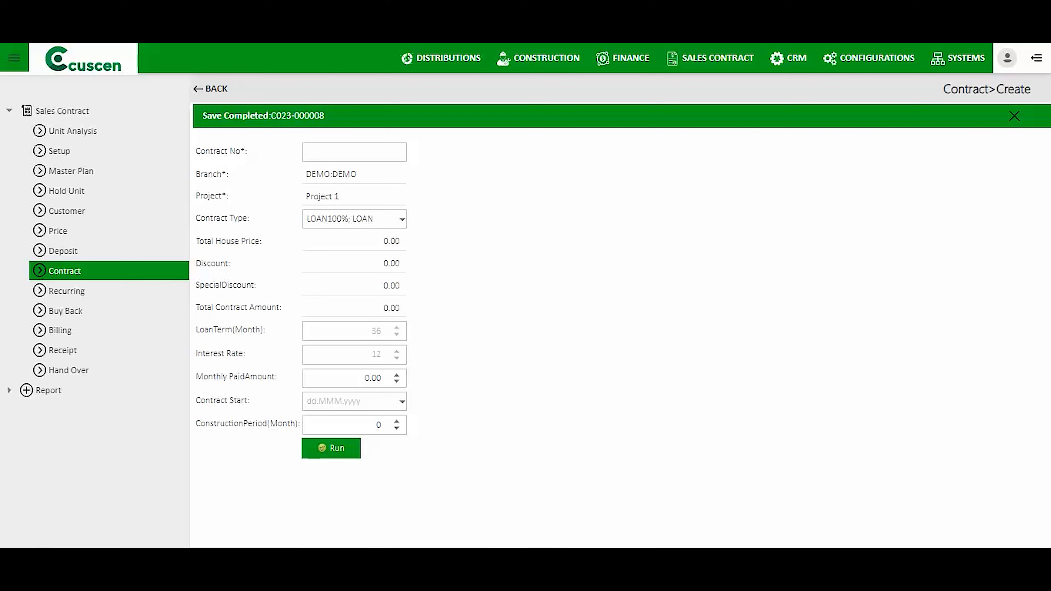
# Select C023-000008 in the Contract list and approve it with Approve Document, confirming OK.
pyautogui.click(65, 271)
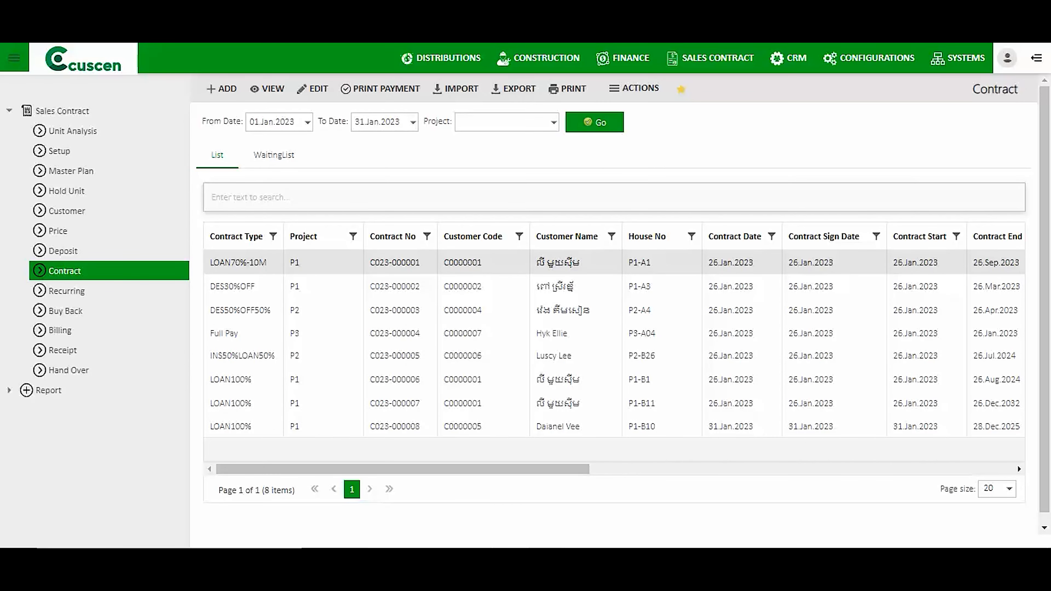
pyautogui.click(395, 426)
pyautogui.moveTo(398, 469); pyautogui.dragTo(801, 470)
pyautogui.doubleClick(793, 426)
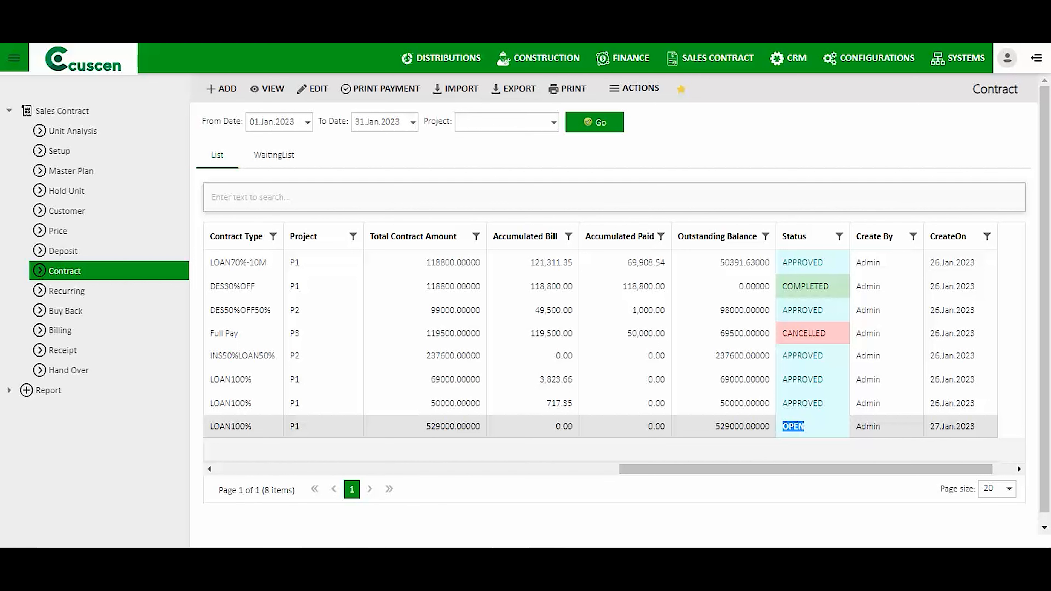
pyautogui.click(634, 88)
pyautogui.click(649, 113)
pyautogui.click(715, 154)
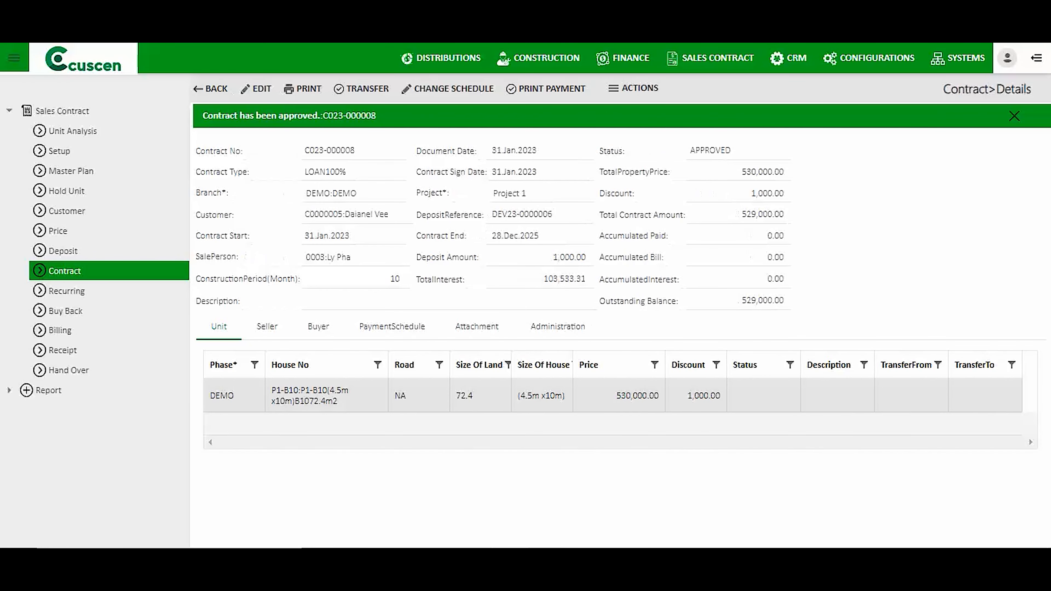
# Dismiss the approval banner, check the payment schedule, then go to the empty Billing list.
pyautogui.click(348, 117)
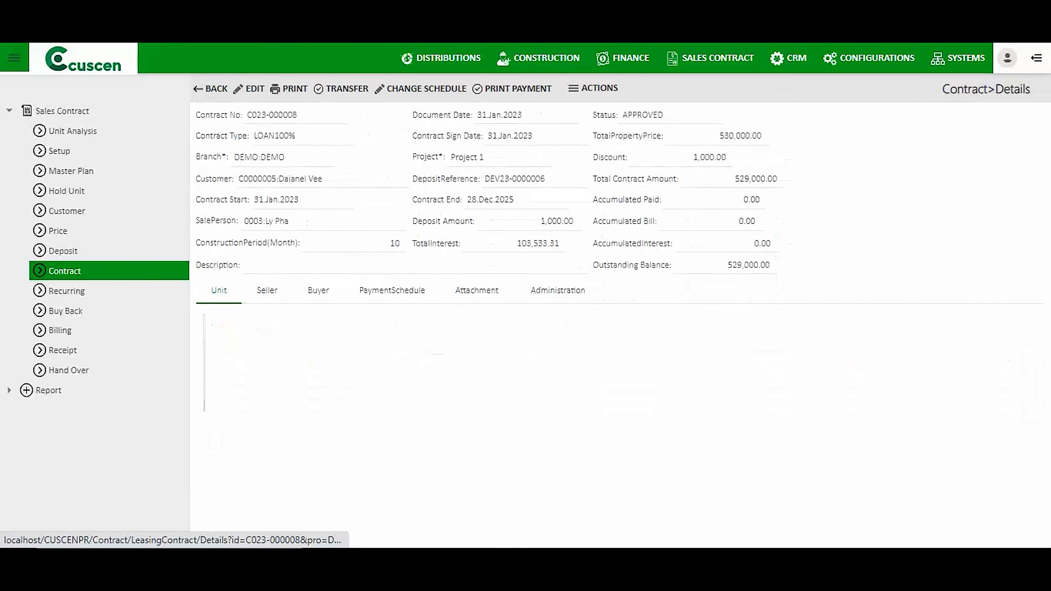
pyautogui.click(392, 290)
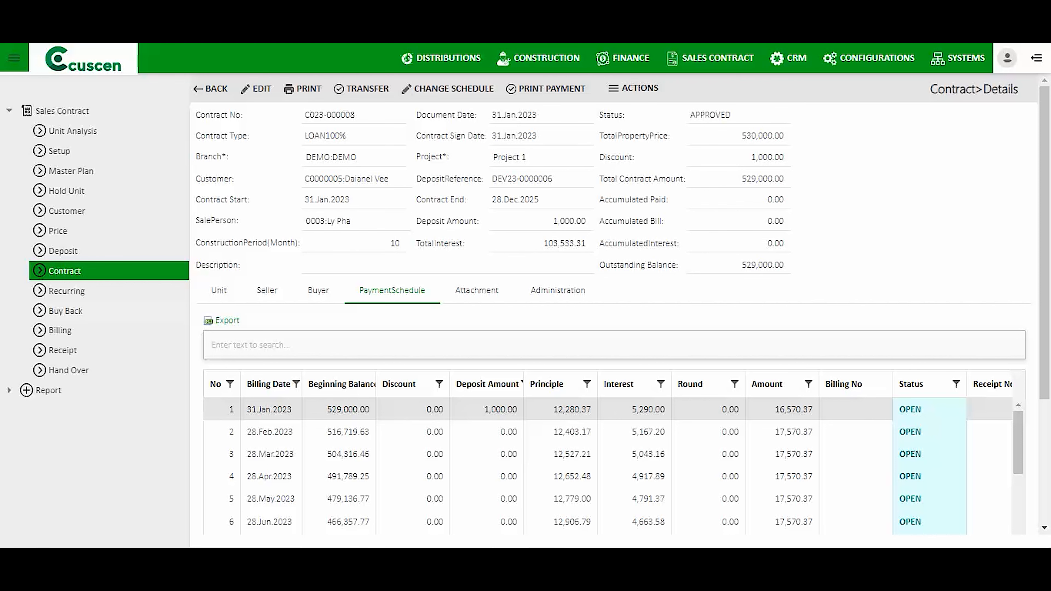
pyautogui.click(61, 331)
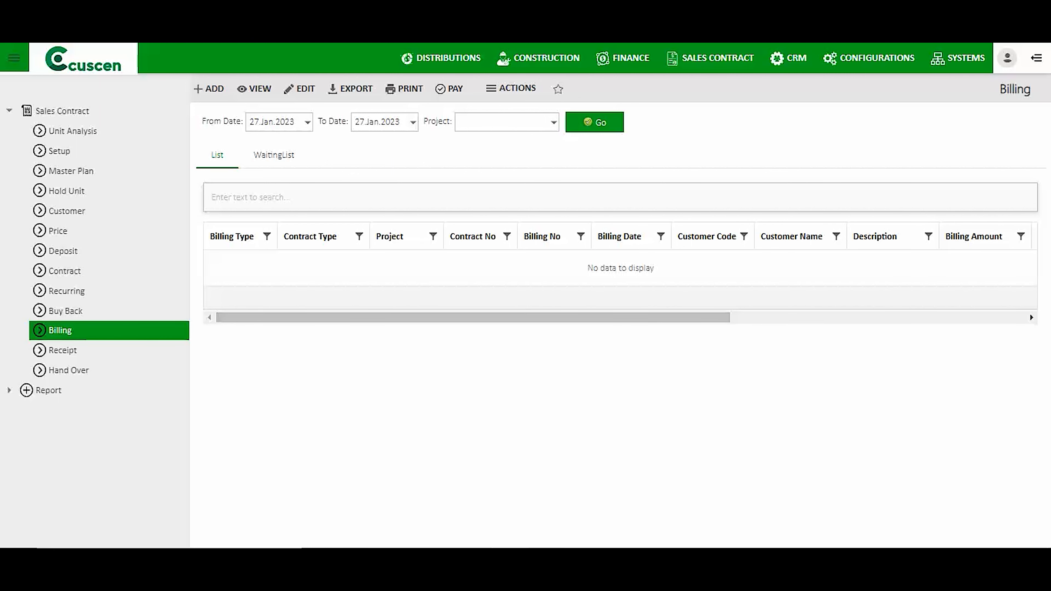
# Glance at Receipts, then show Billing's waiting list with C023-000005 pending for 26.Jan.2023.
pyautogui.click(63, 350)
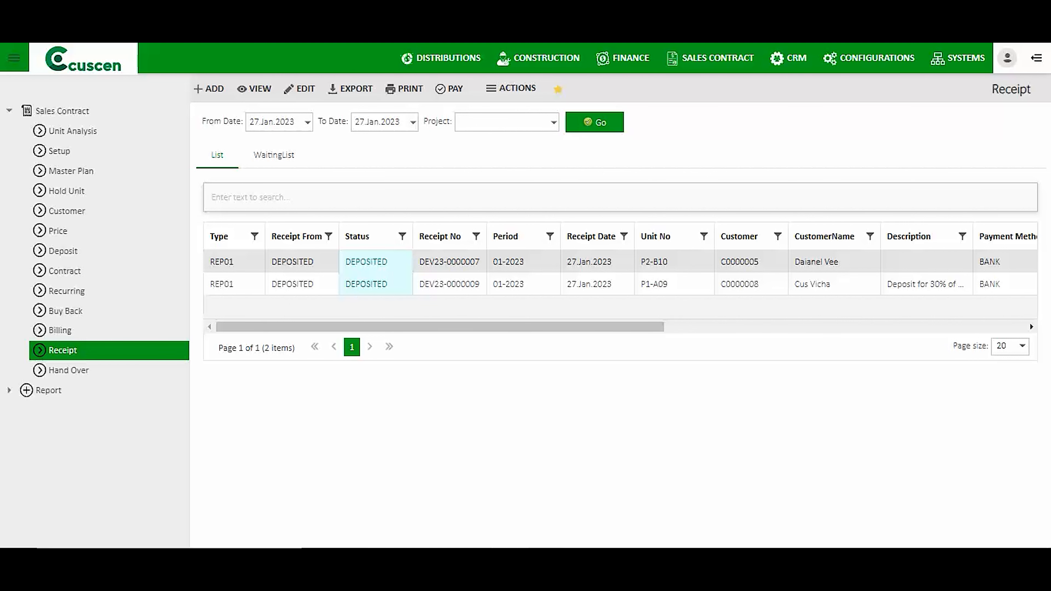
pyautogui.click(61, 330)
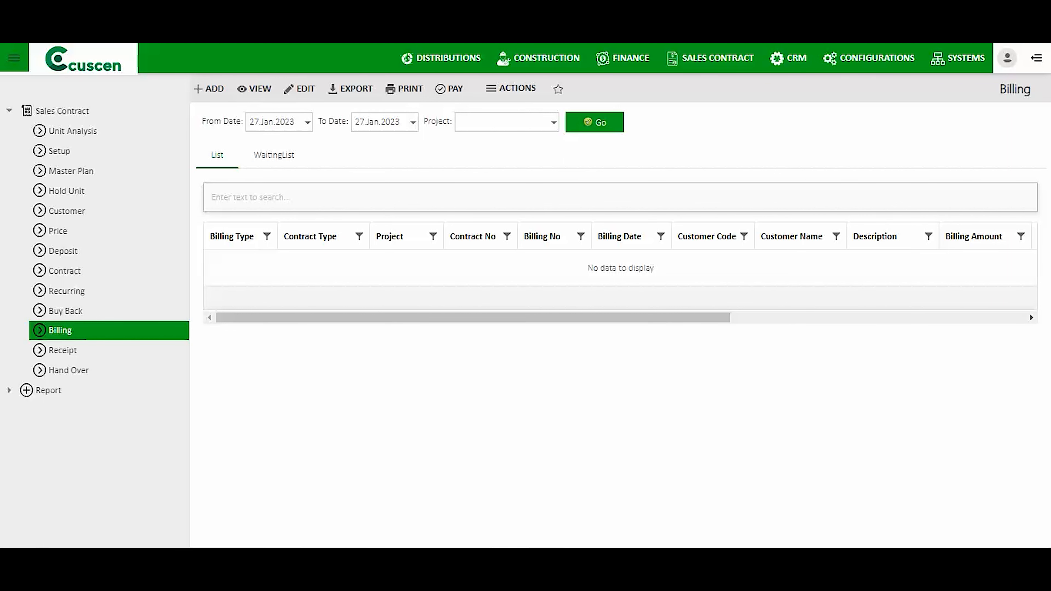
pyautogui.click(274, 155)
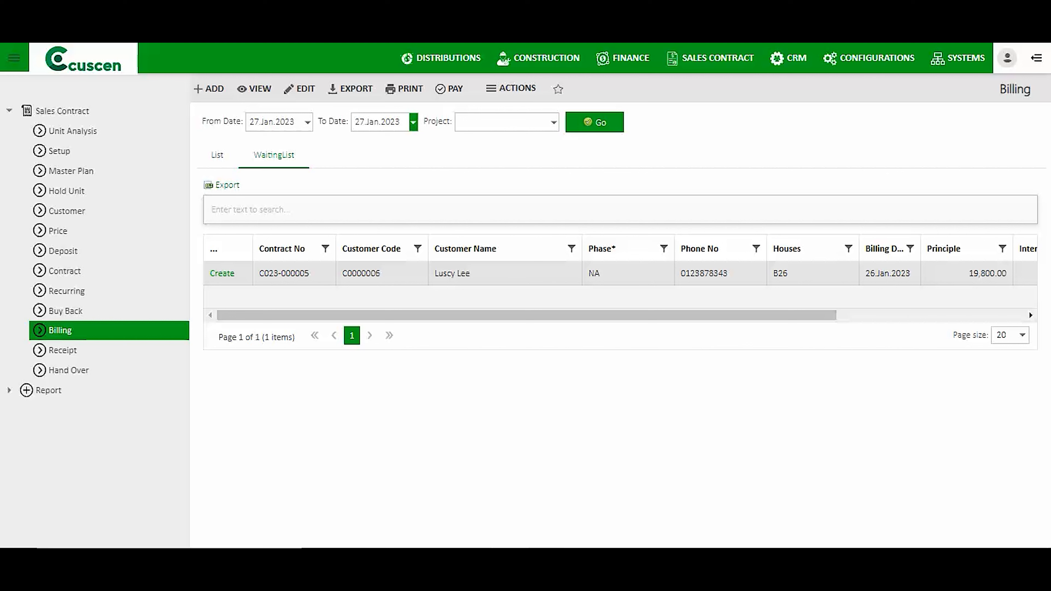
# Set the billing waiting list's To Date to 28.Feb.2023 and refresh it.
pyautogui.click(413, 122)
pyautogui.click(479, 141)
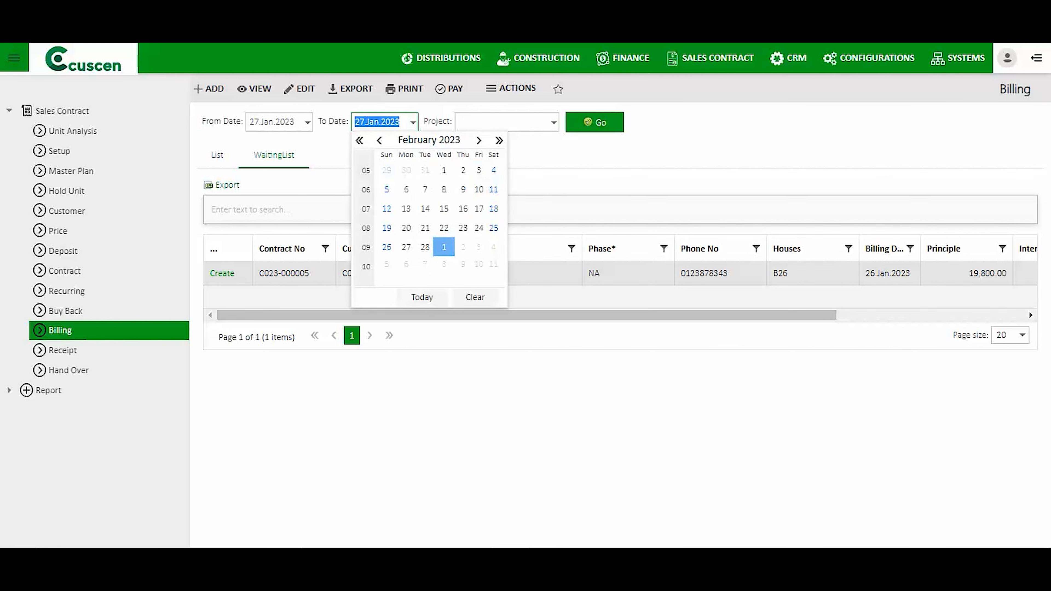
pyautogui.click(425, 248)
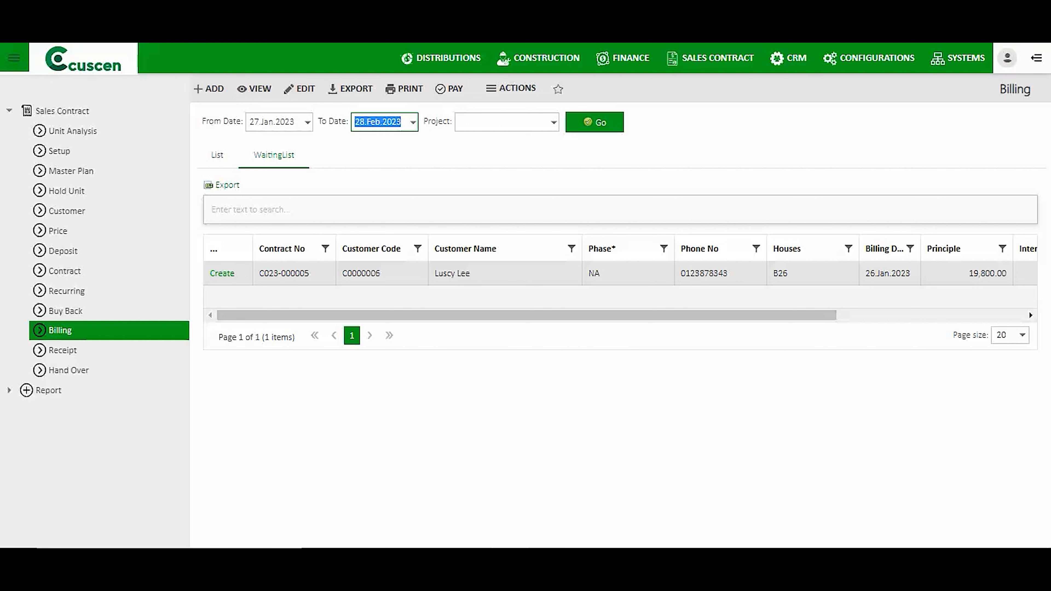
pyautogui.click(595, 122)
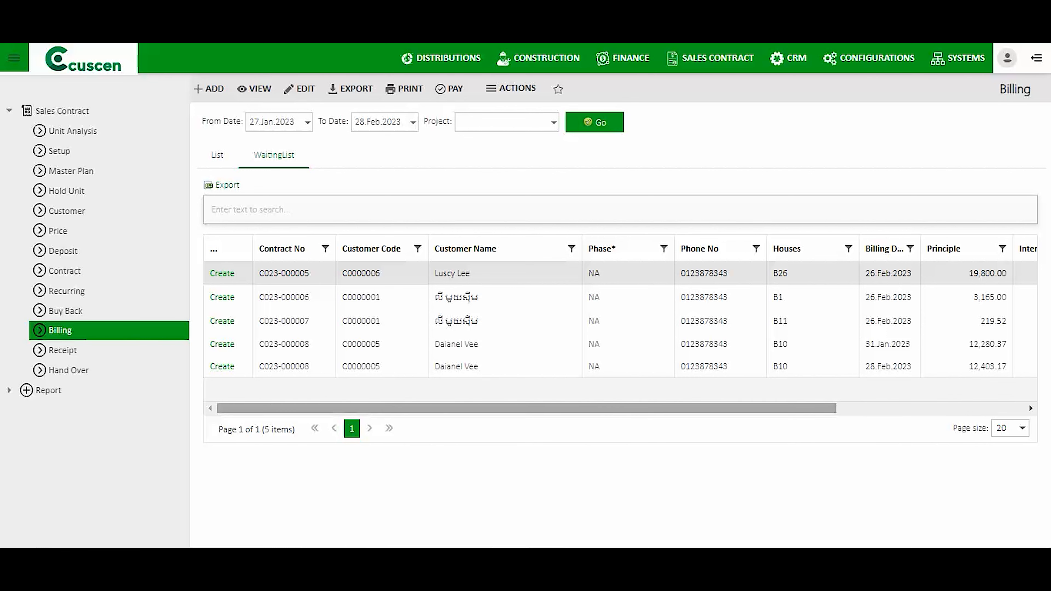
pyautogui.moveTo(538, 409)
pyautogui.mouseDown()
pyautogui.moveTo(727, 408)
pyautogui.moveTo(538, 408)
pyautogui.mouseUp()
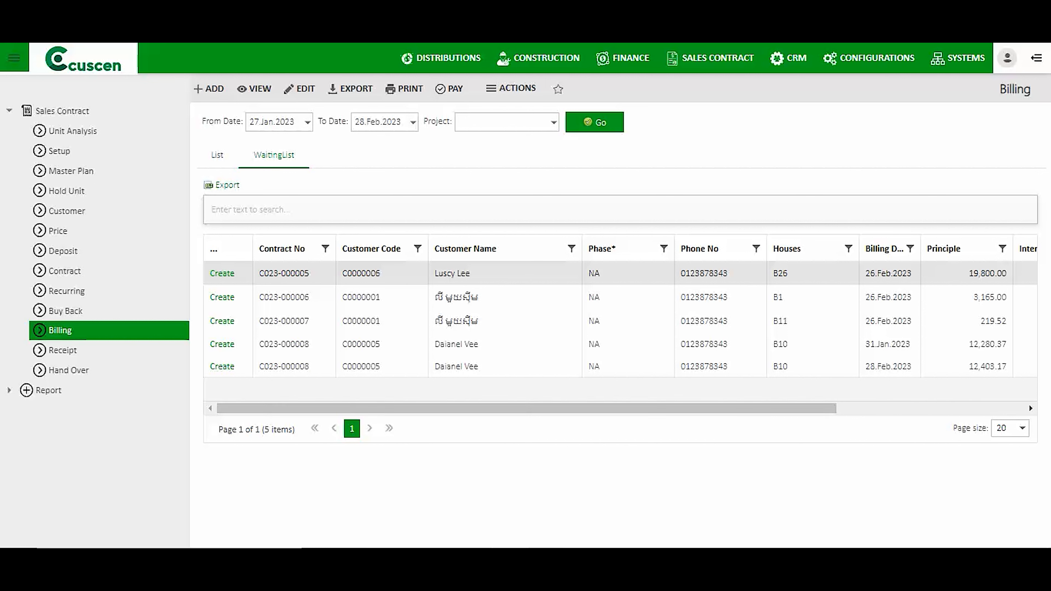
# Try billing C023-000005, hit PAYMENT_CANNOT_SKIP, then open the C023-000006 billing row instead.
pyautogui.click(222, 273)
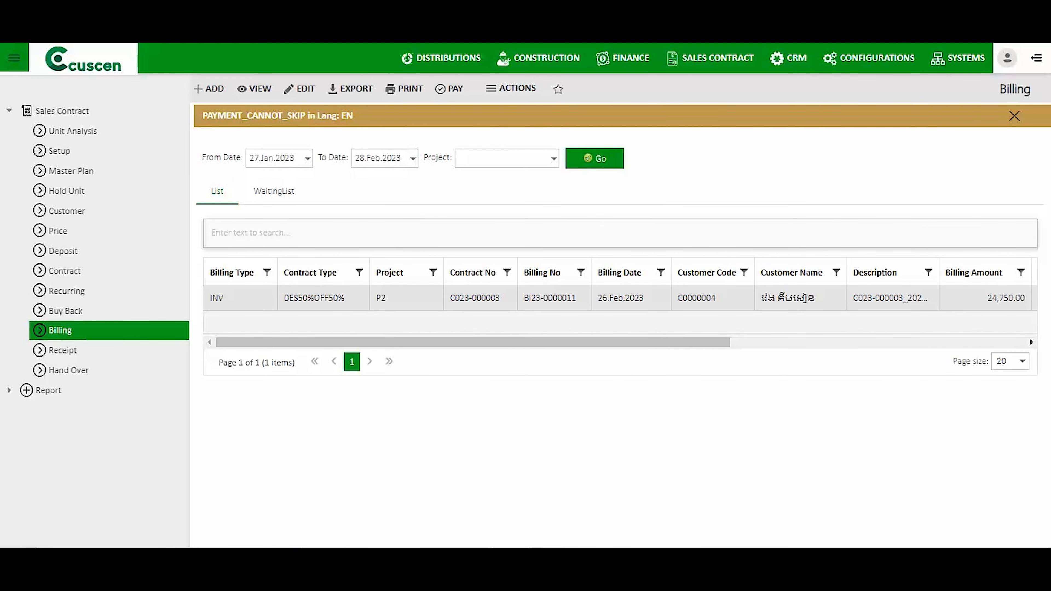
pyautogui.click(273, 191)
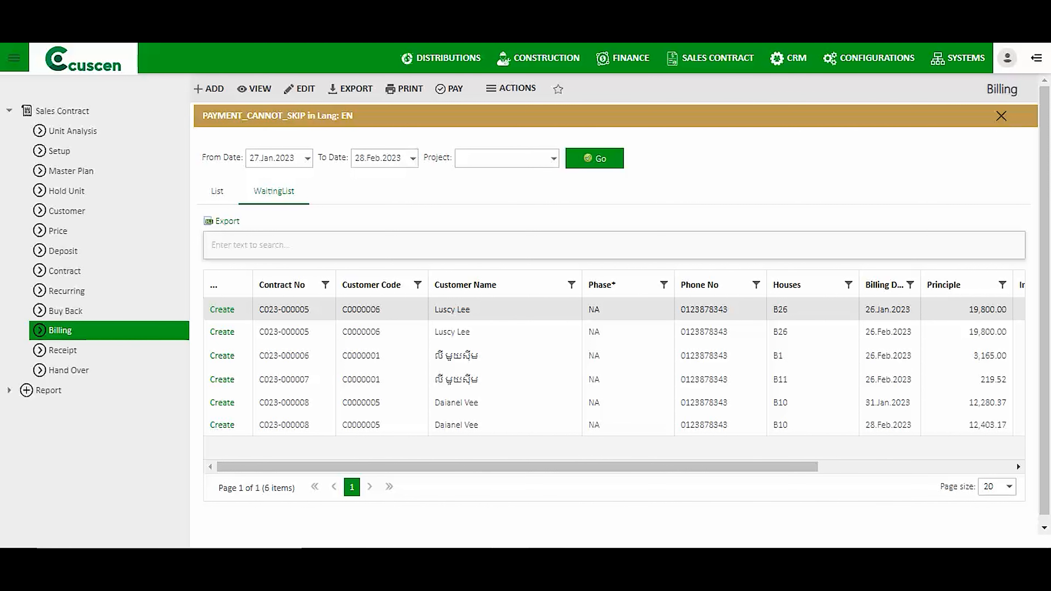
pyautogui.click(455, 356)
pyautogui.moveTo(455, 468)
pyautogui.mouseDown()
pyautogui.moveTo(650, 467)
pyautogui.moveTo(455, 467)
pyautogui.mouseUp()
# Create and release invoice BI23-0000015 for contract C023-000006, billed 26.Feb.2023, then view its details.
pyautogui.click(221, 355)
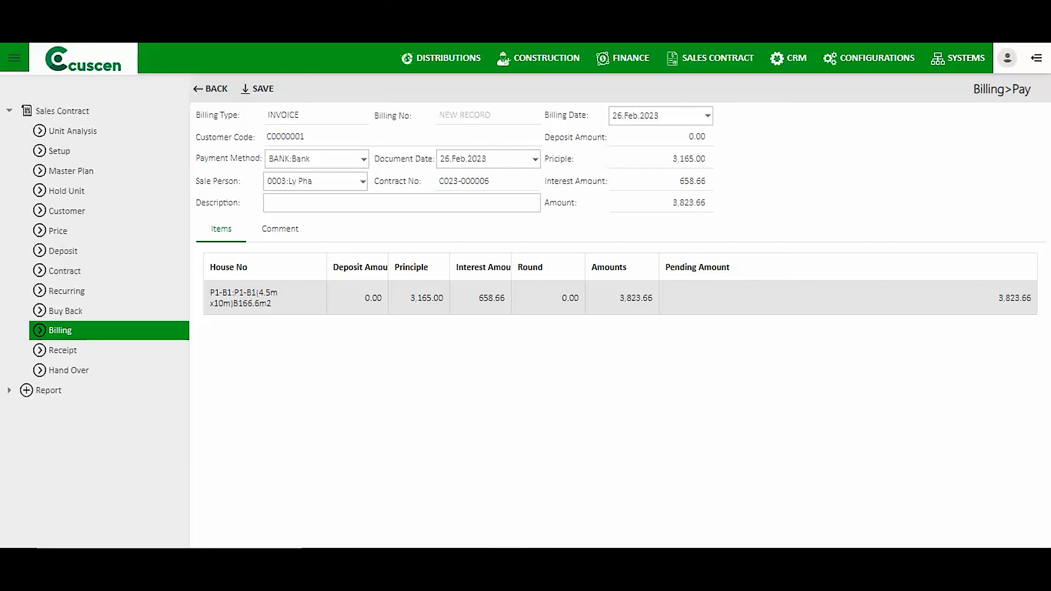
pyautogui.moveTo(623, 116); pyautogui.dragTo(612, 116)
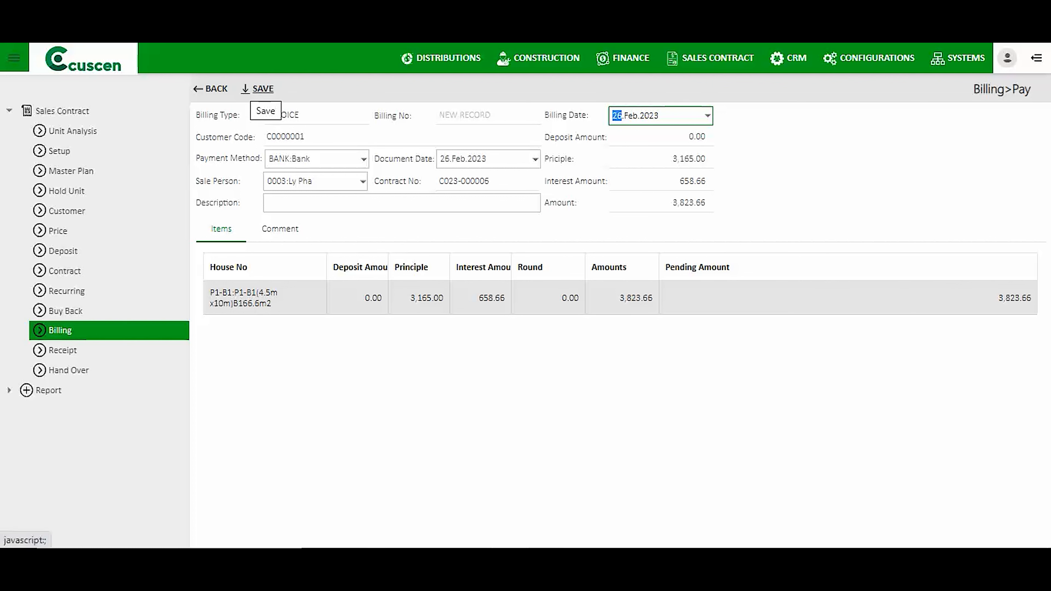
pyautogui.click(260, 90)
pyautogui.click(536, 322)
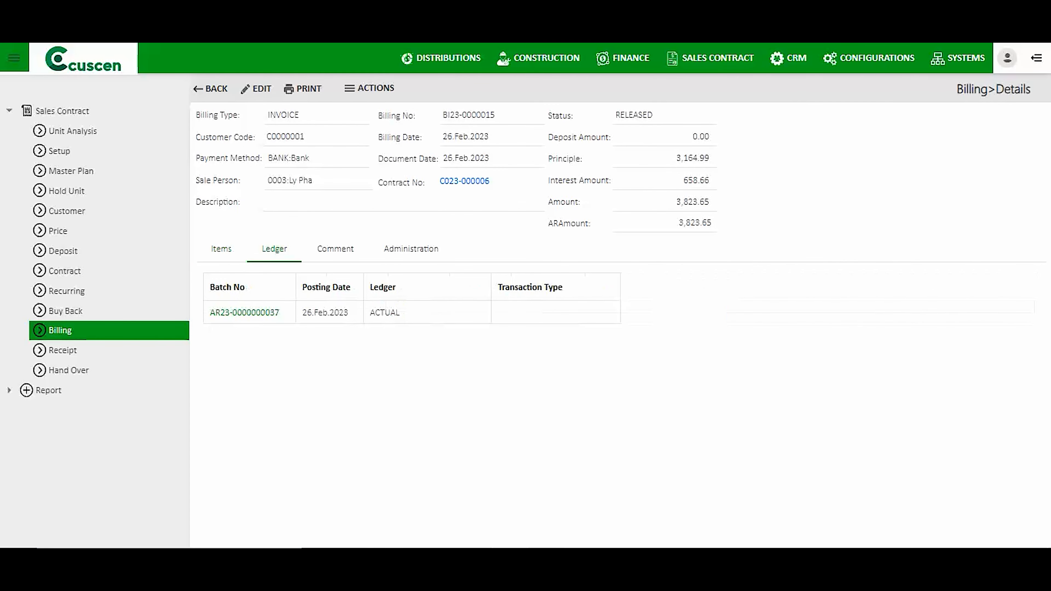
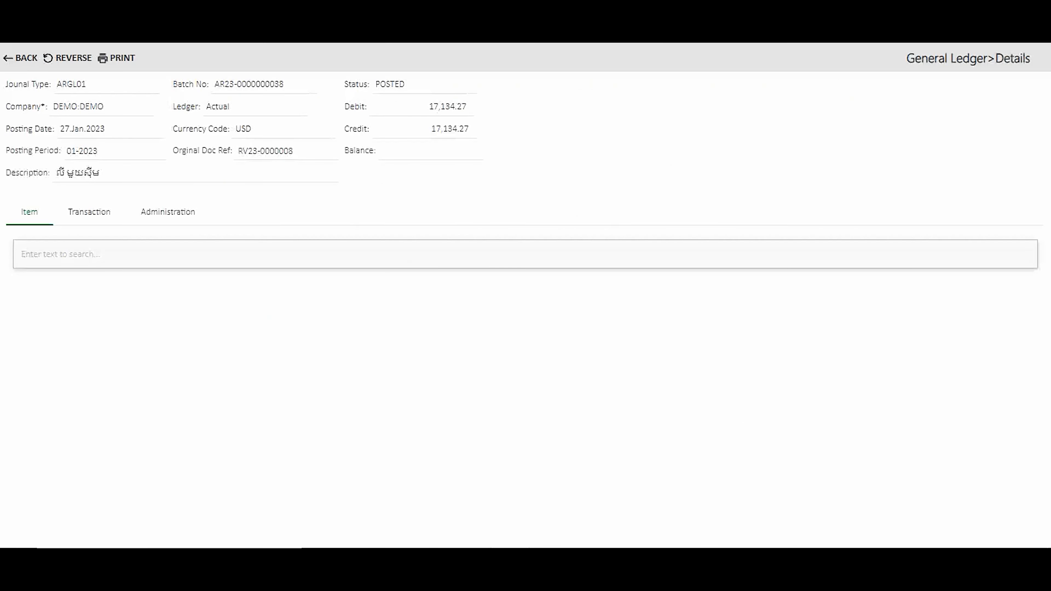
pyautogui.moveTo(265, 344); pyautogui.dragTo(204, 344)
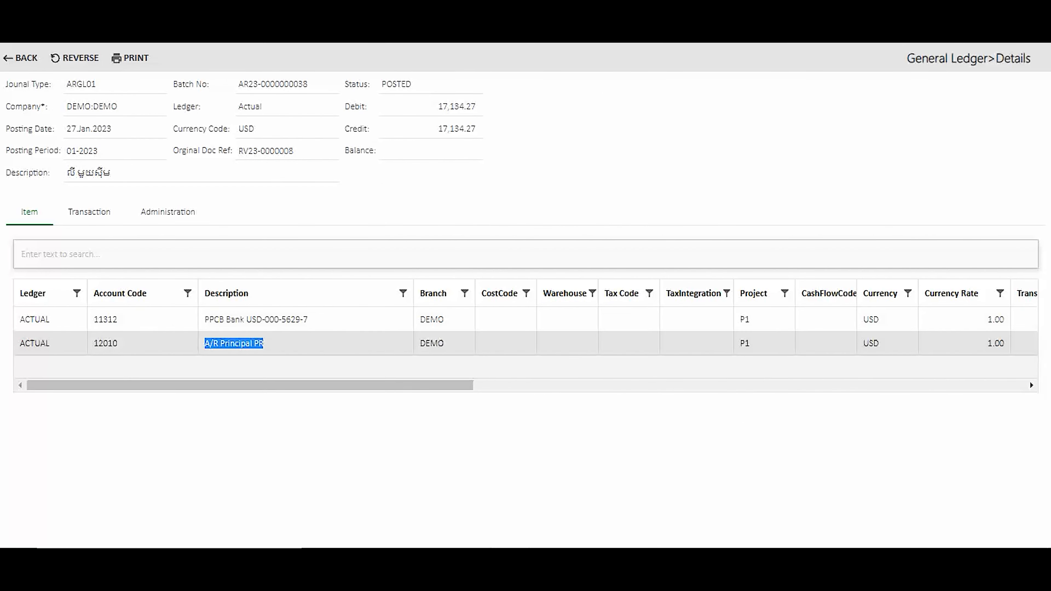
pyautogui.moveTo(250, 385); pyautogui.dragTo(391, 385)
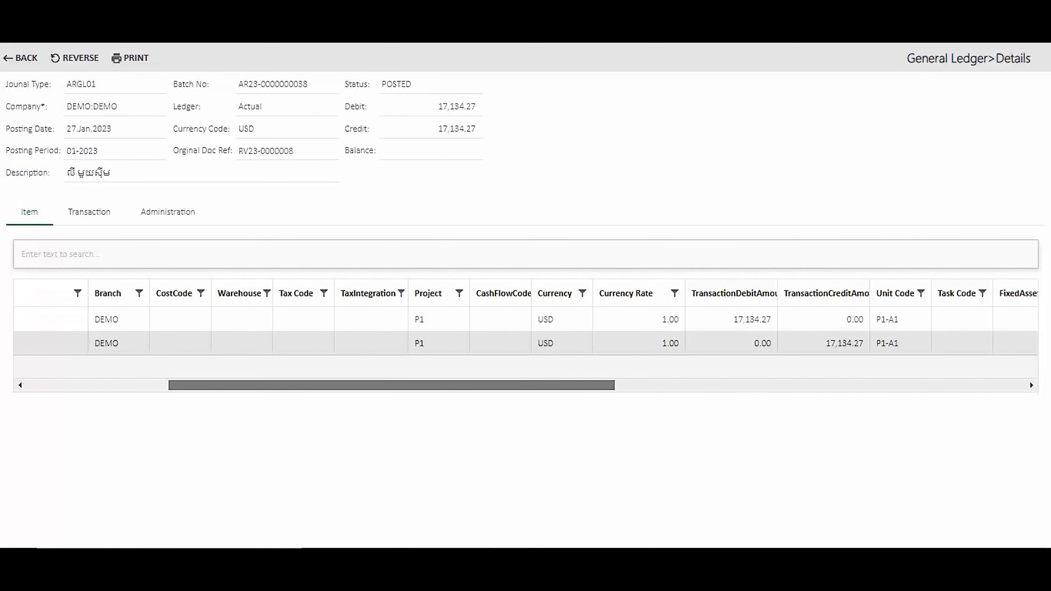
pyautogui.moveTo(391, 386); pyautogui.dragTo(249, 385)
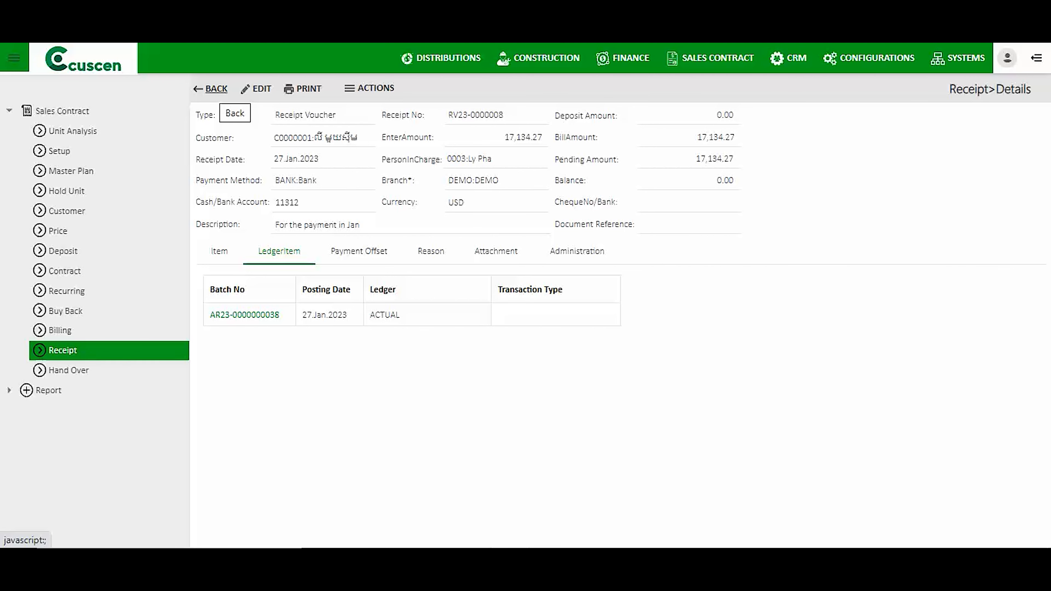
pyautogui.click(212, 89)
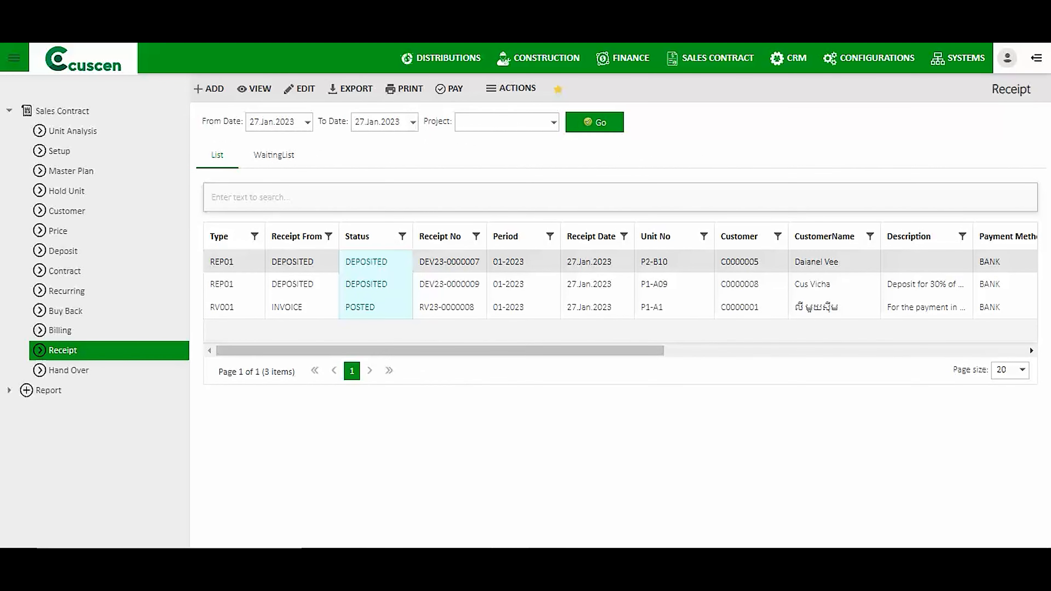
pyautogui.click(66, 291)
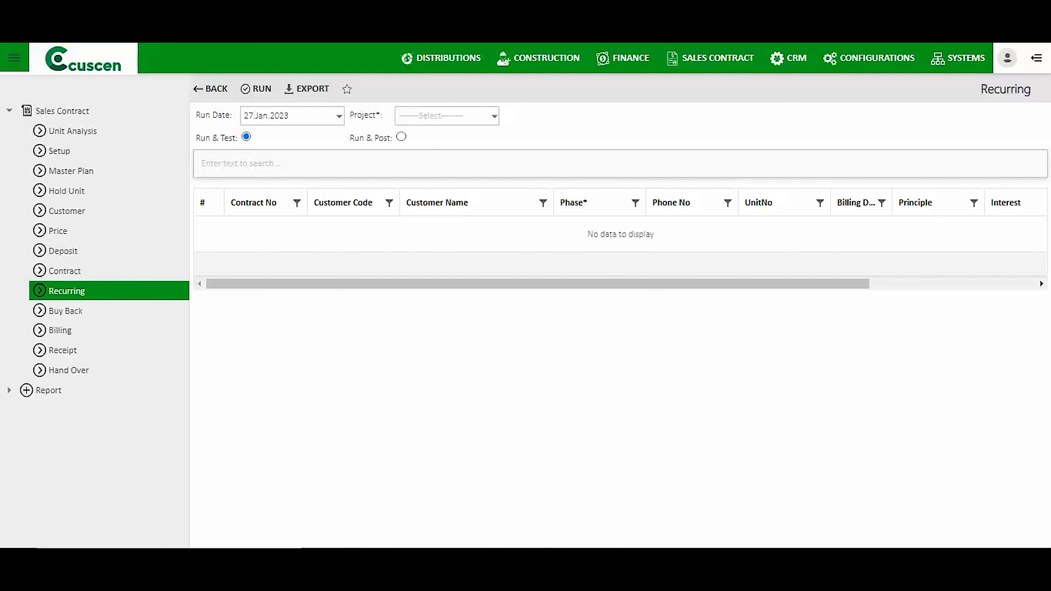
# Load Project 1's contracts due for recurring billing with run date 28.Feb.2023.
pyautogui.click(494, 116)
pyautogui.click(439, 133)
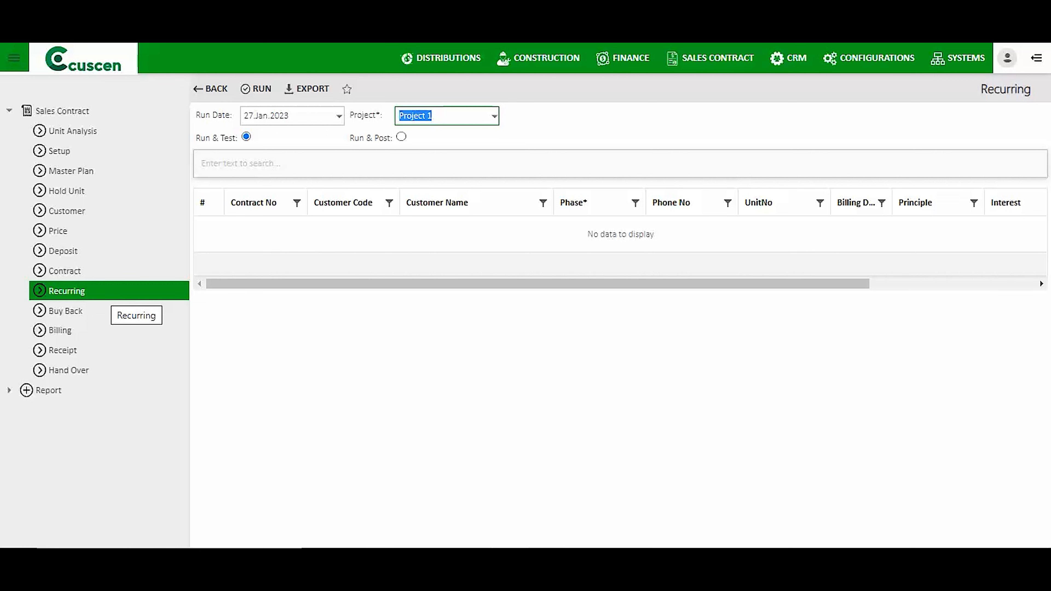
pyautogui.click(339, 117)
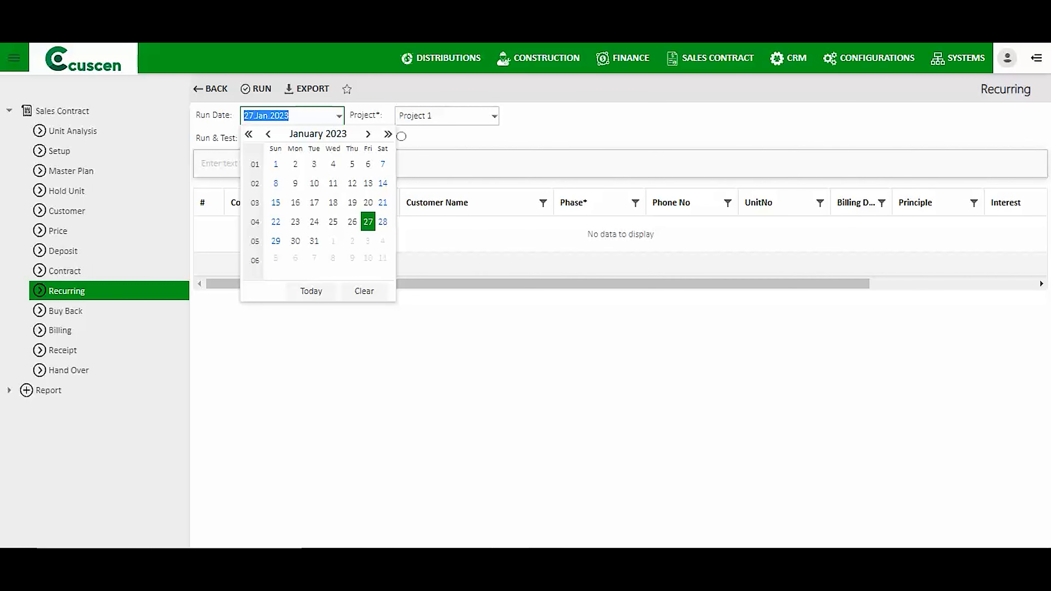
pyautogui.click(368, 135)
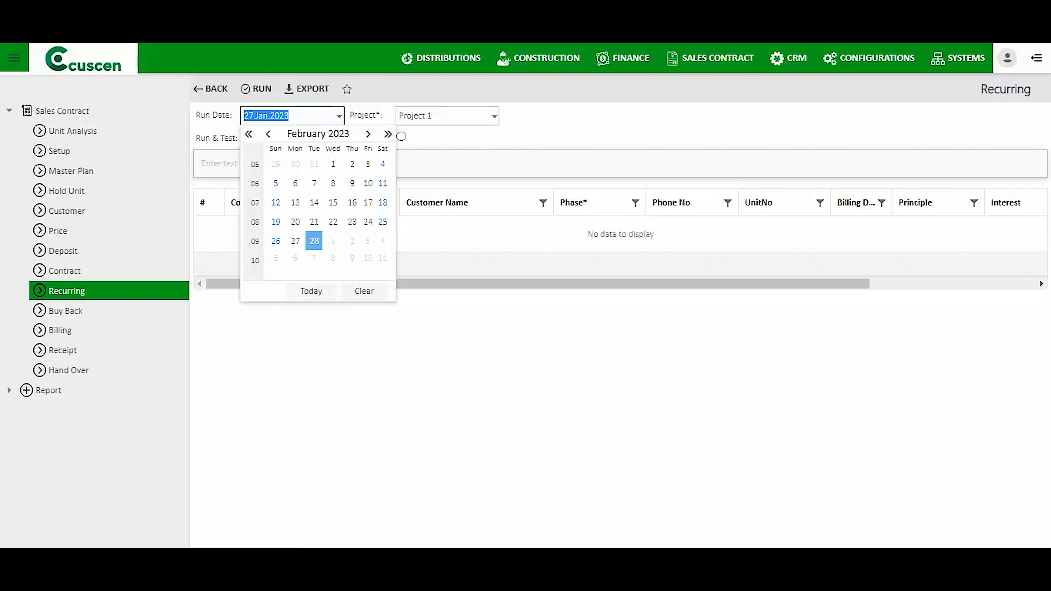
pyautogui.click(314, 241)
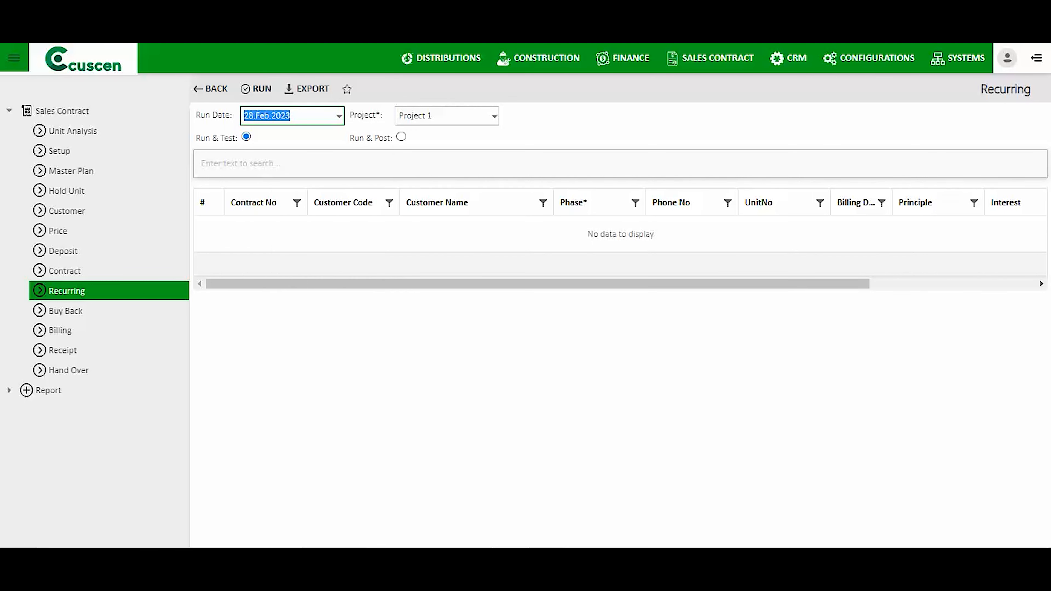
pyautogui.click(261, 89)
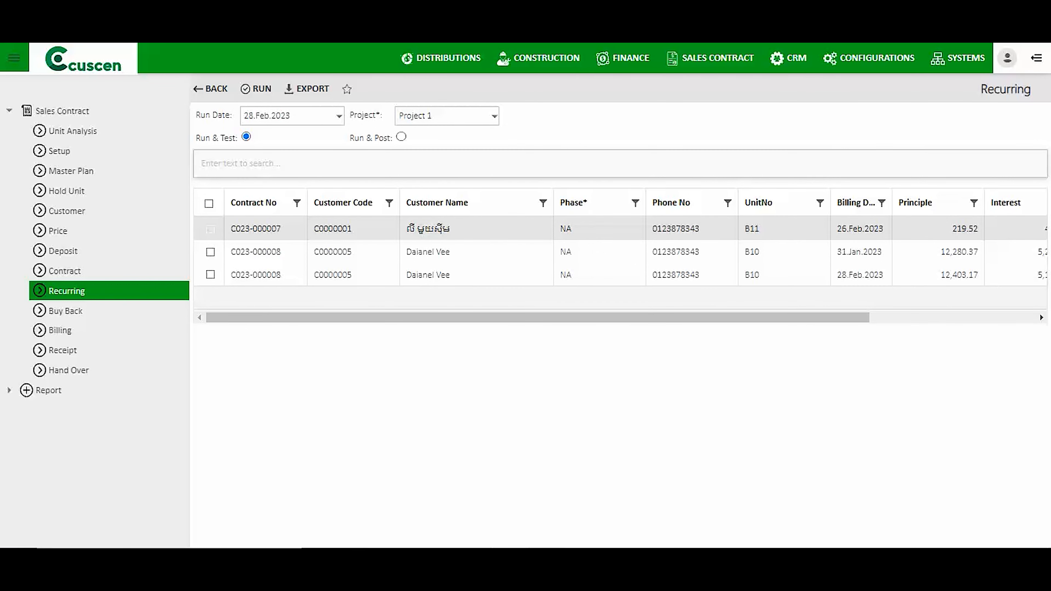
# Run & Post all selected contracts, creating billings BI23-0000016, BI23-0000017 and BI23-0000018.
pyautogui.click(209, 203)
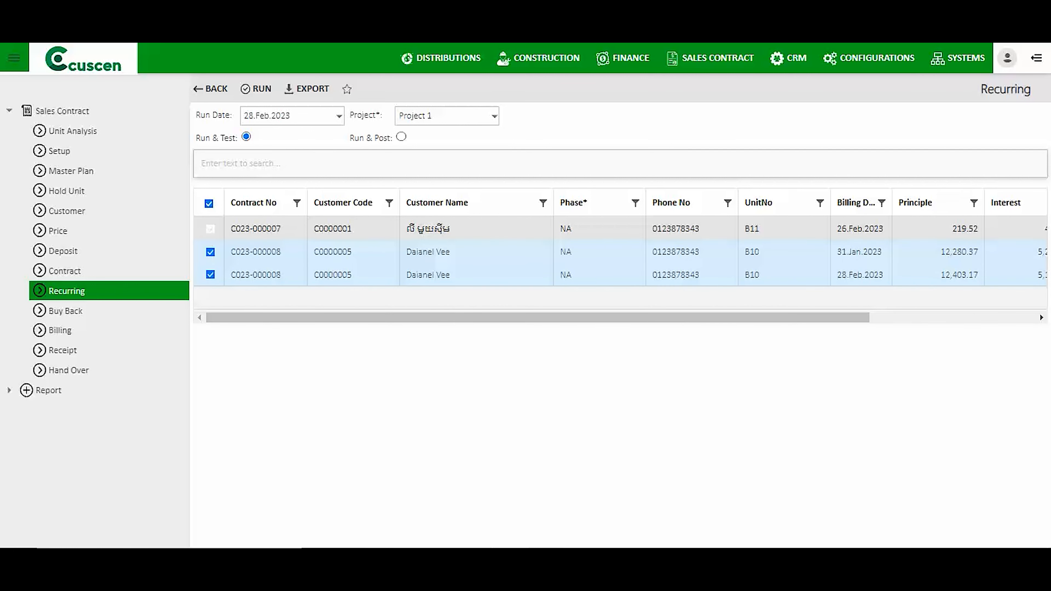
pyautogui.click(401, 137)
pyautogui.click(258, 89)
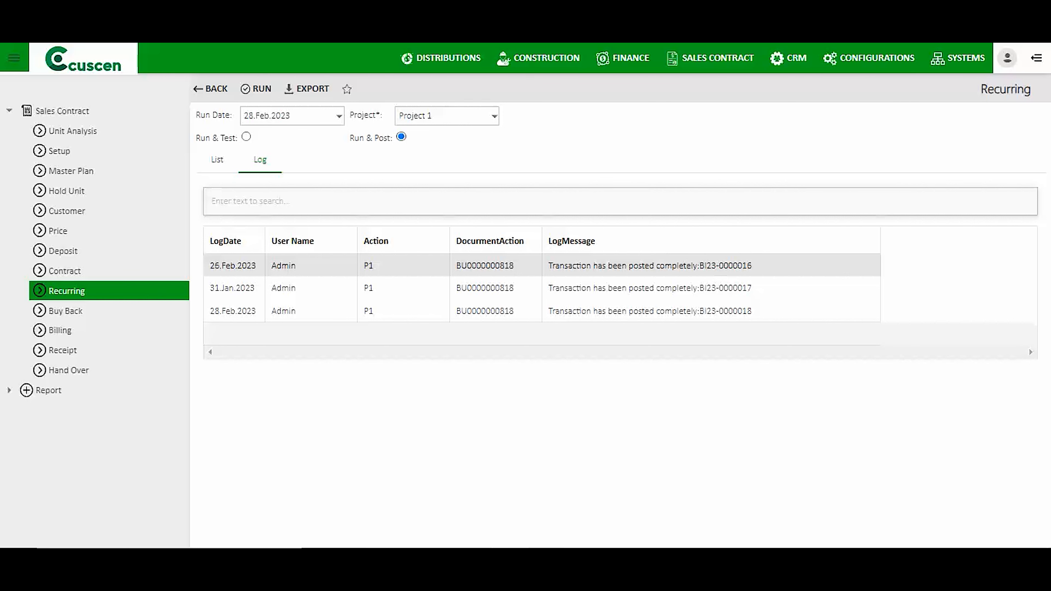
pyautogui.moveTo(754, 266); pyautogui.dragTo(549, 266)
pyautogui.moveTo(755, 288); pyautogui.dragTo(510, 288)
pyautogui.moveTo(752, 311); pyautogui.dragTo(548, 311)
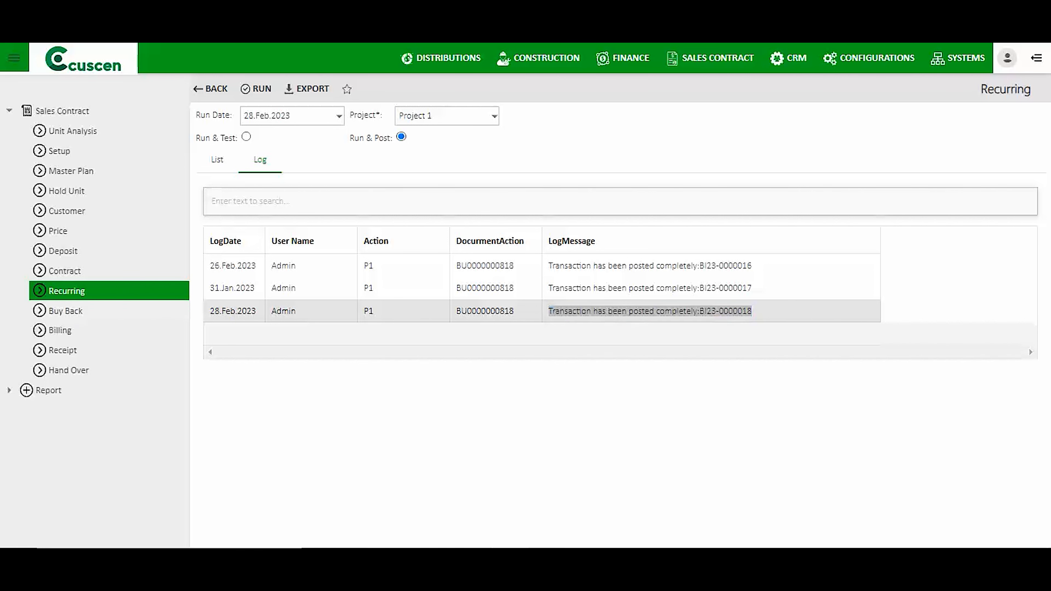
pyautogui.click(107, 312)
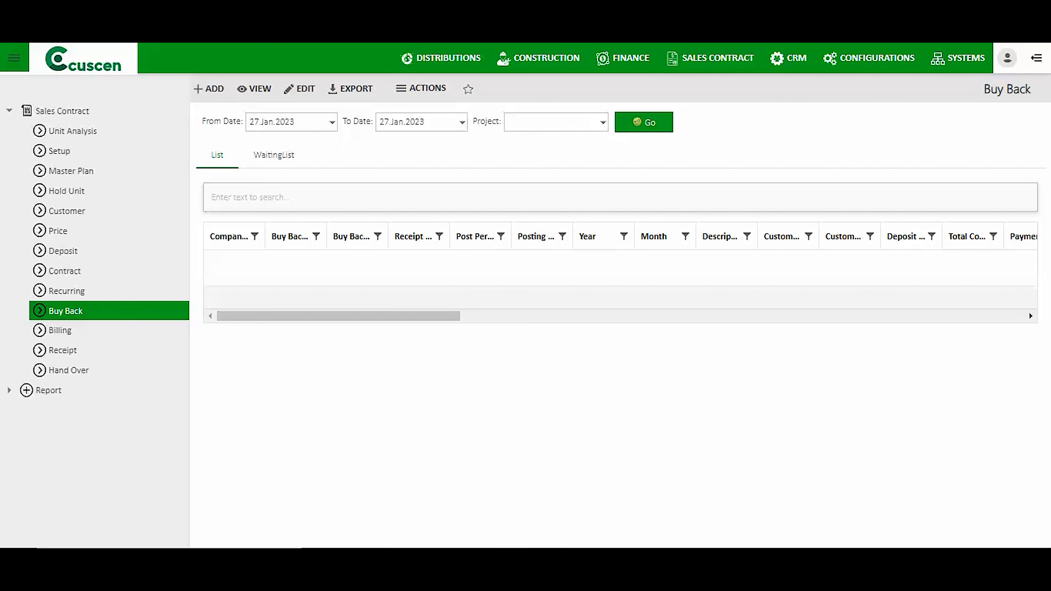
# Check the buy-back WaitingList and select contract C023-000003 before going to Hand Over.
pyautogui.click(274, 156)
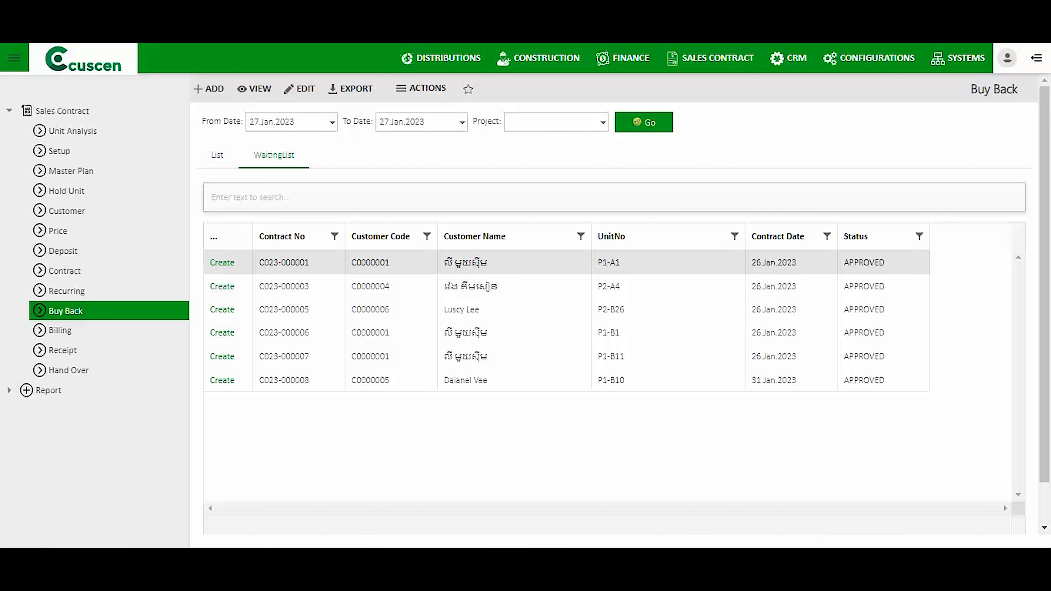
pyautogui.click(222, 287)
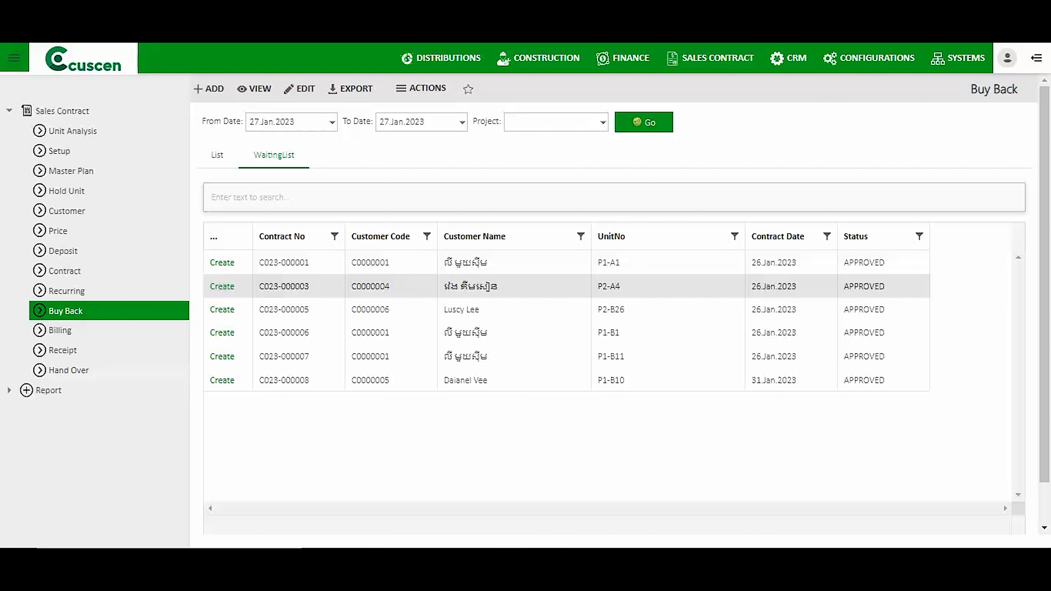
pyautogui.click(69, 371)
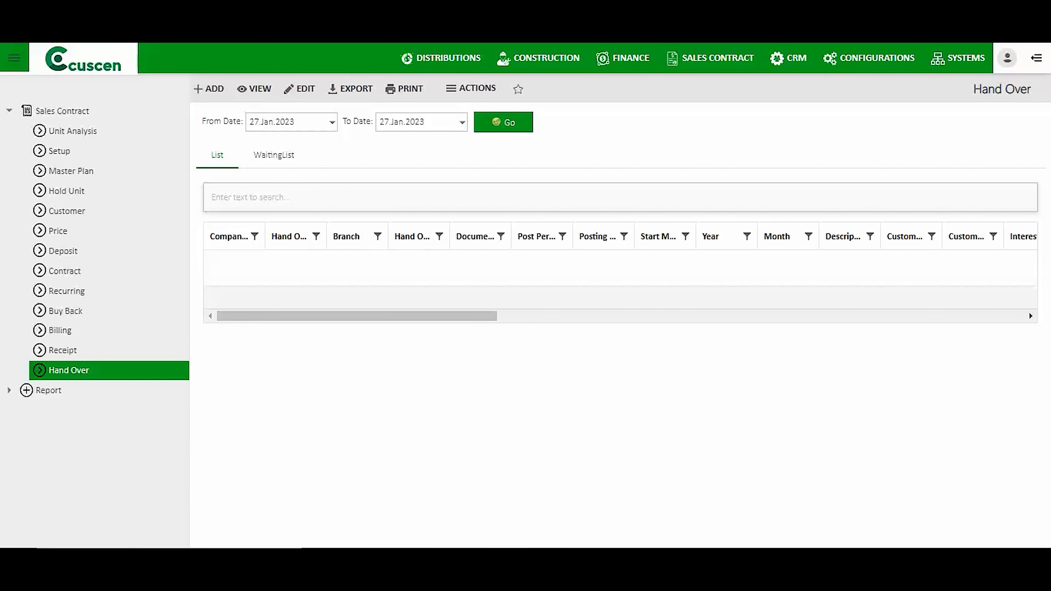
pyautogui.click(332, 122)
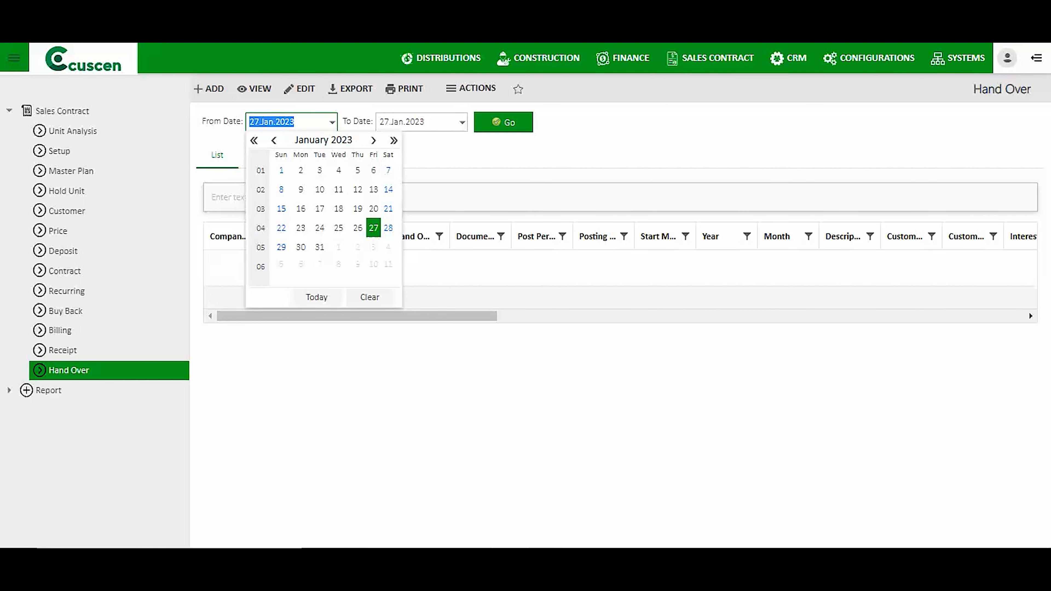
pyautogui.click(281, 171)
pyautogui.click(509, 124)
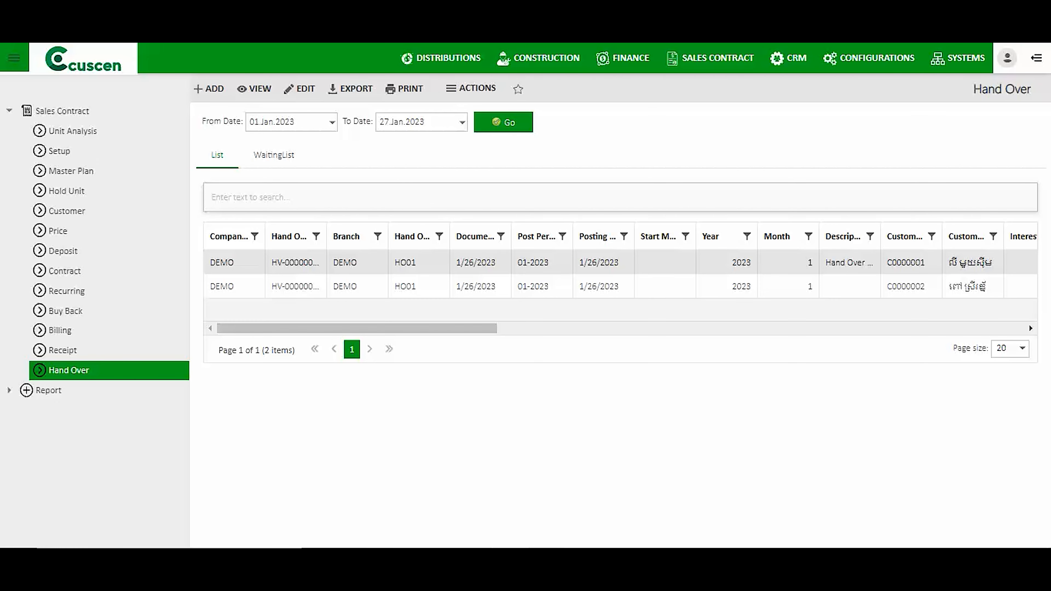
pyautogui.moveTo(357, 328)
pyautogui.mouseDown()
pyautogui.moveTo(446, 328)
pyautogui.moveTo(356, 329)
pyautogui.mouseUp()
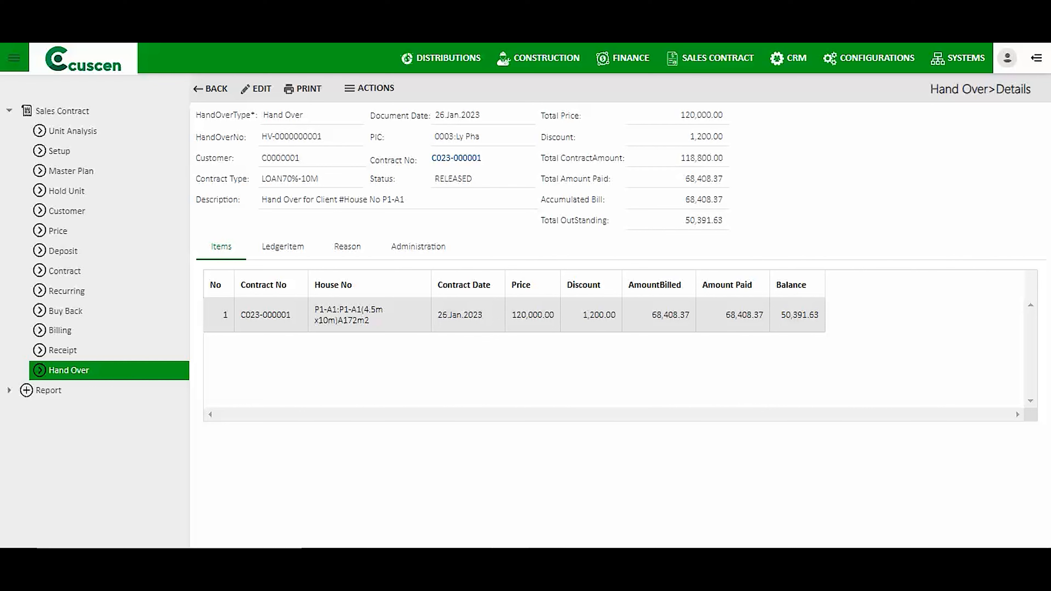
pyautogui.click(283, 247)
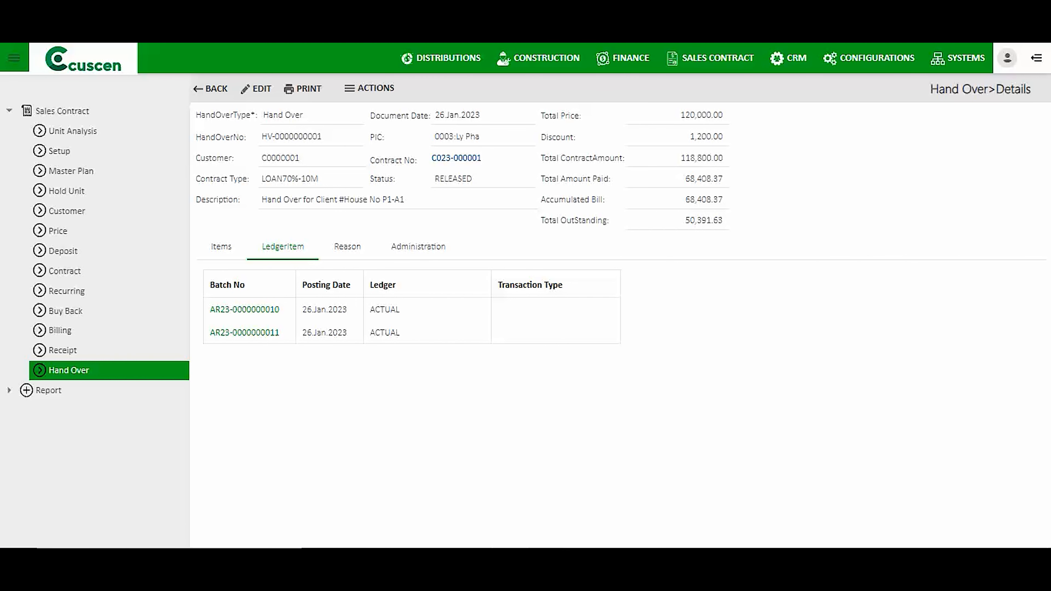
pyautogui.click(245, 309)
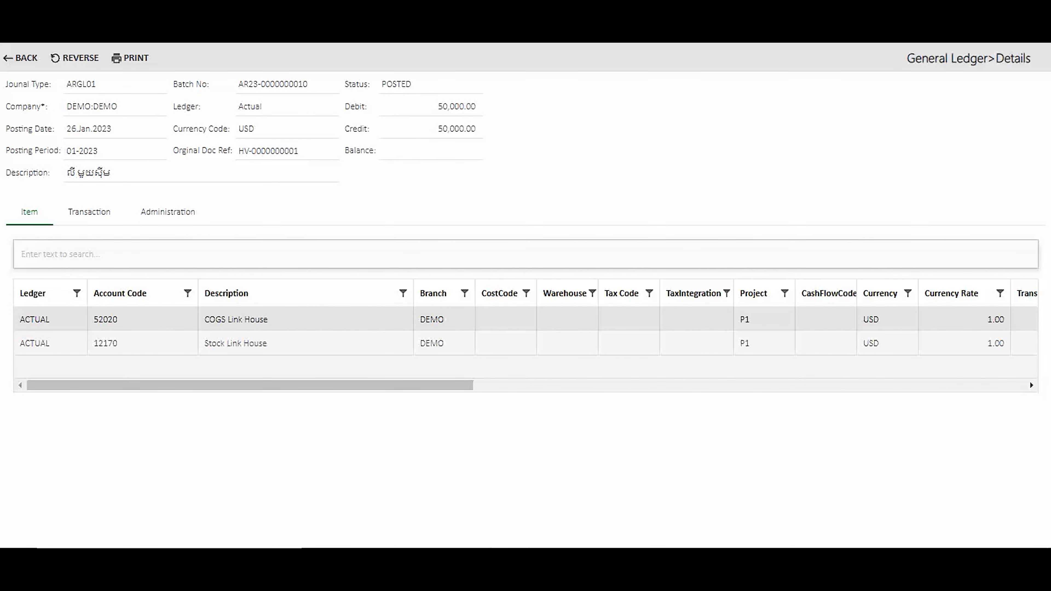
pyautogui.moveTo(205, 320); pyautogui.dragTo(269, 320)
pyautogui.moveTo(289, 385); pyautogui.dragTo(402, 385)
pyautogui.doubleClick(818, 319)
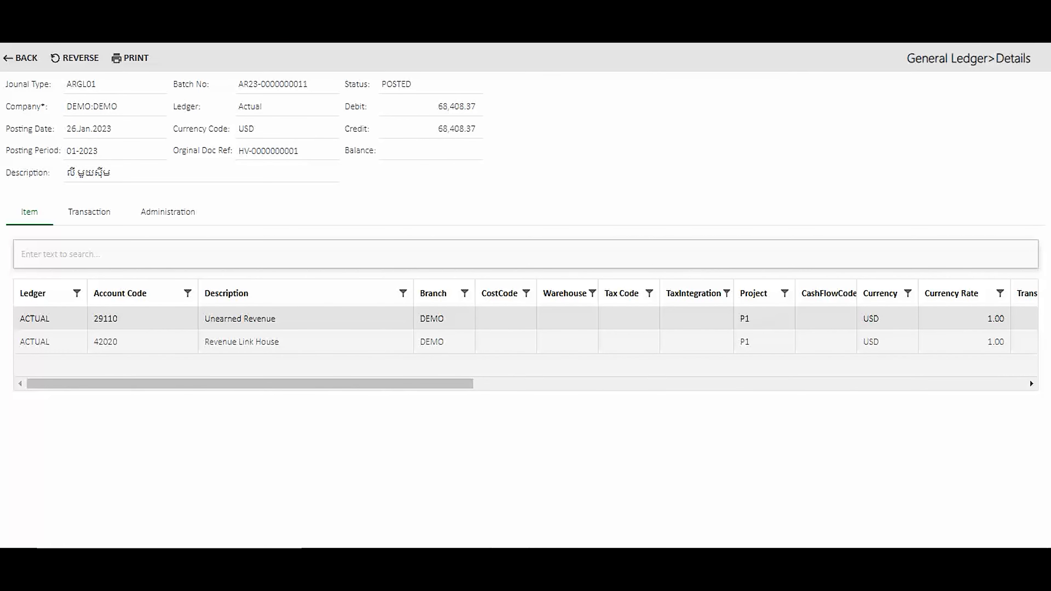
pyautogui.moveTo(280, 342); pyautogui.dragTo(204, 342)
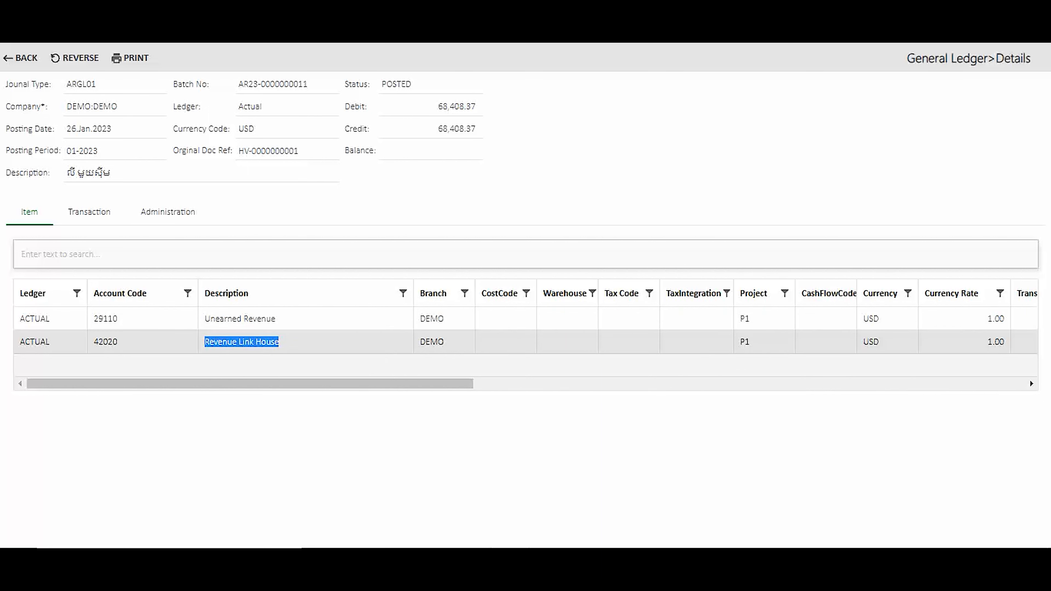
pyautogui.moveTo(277, 319); pyautogui.dragTo(204, 319)
pyautogui.moveTo(280, 342); pyautogui.dragTo(204, 342)
pyautogui.click(248, 342)
pyautogui.moveTo(256, 384); pyautogui.dragTo(384, 384)
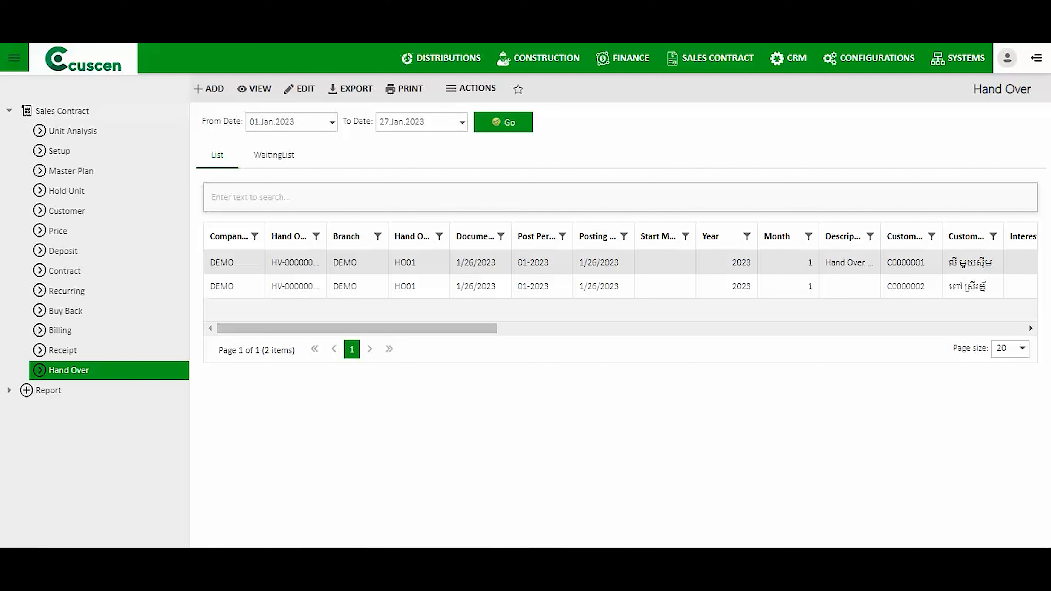
# Expand Report to view Standard reports (Aging, Sale Report by Type, Cash Collection), then Inquiry.
pyautogui.doubleClick(73, 111)
pyautogui.click(49, 131)
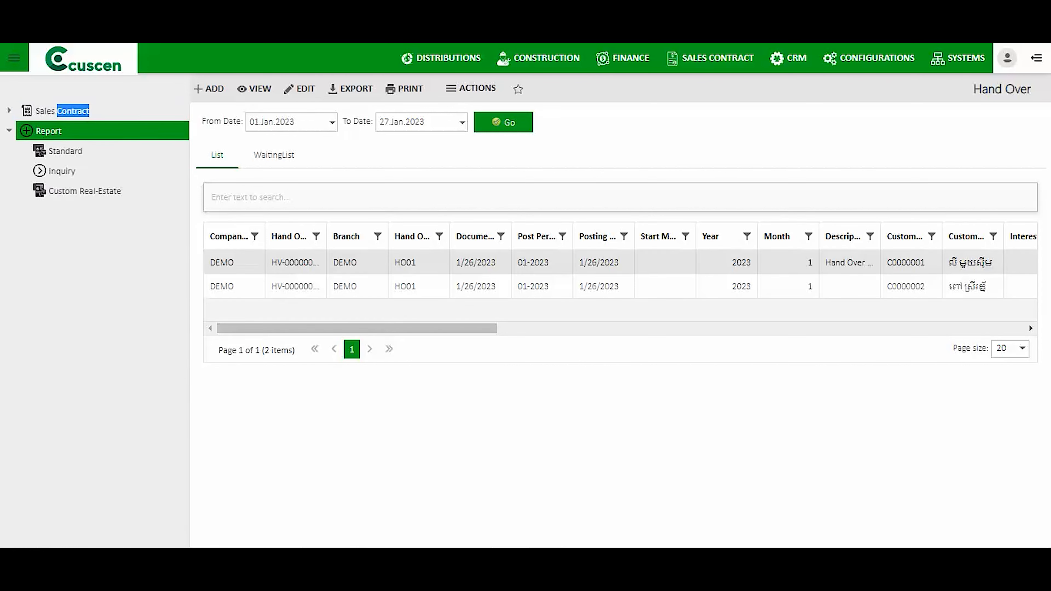
pyautogui.click(66, 151)
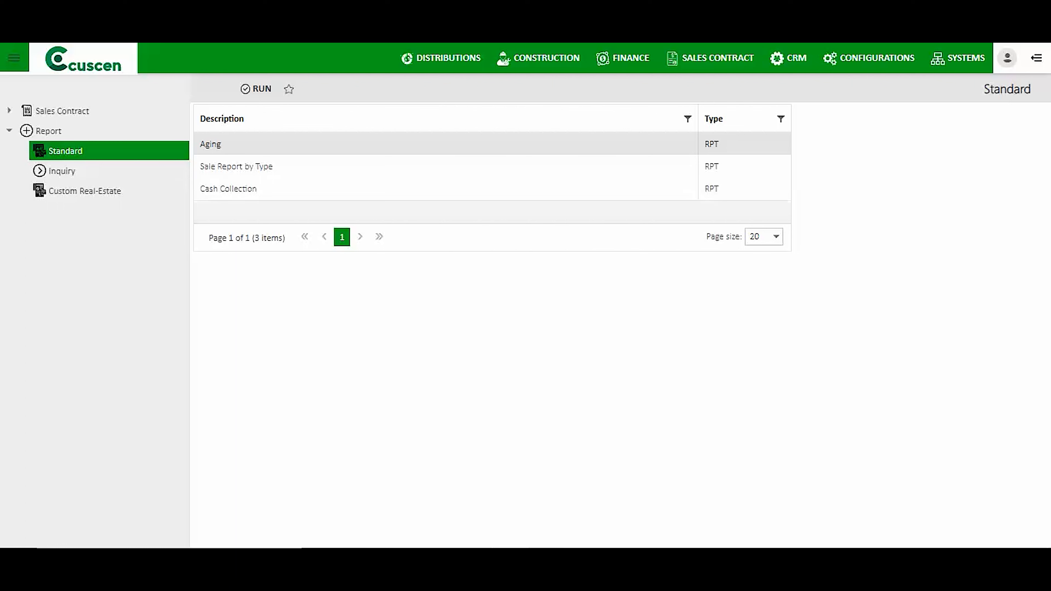
pyautogui.click(62, 171)
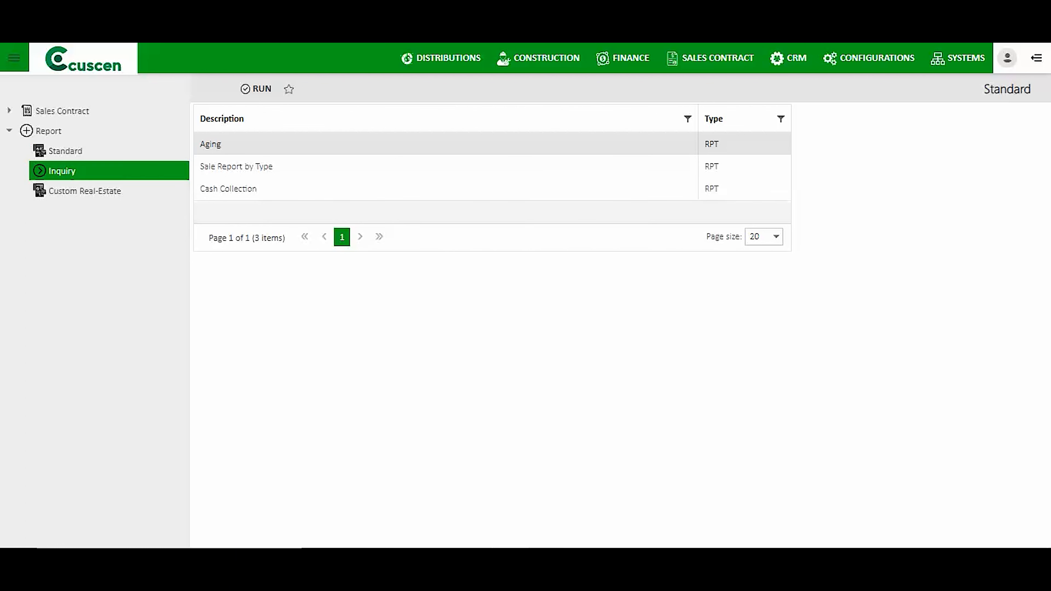